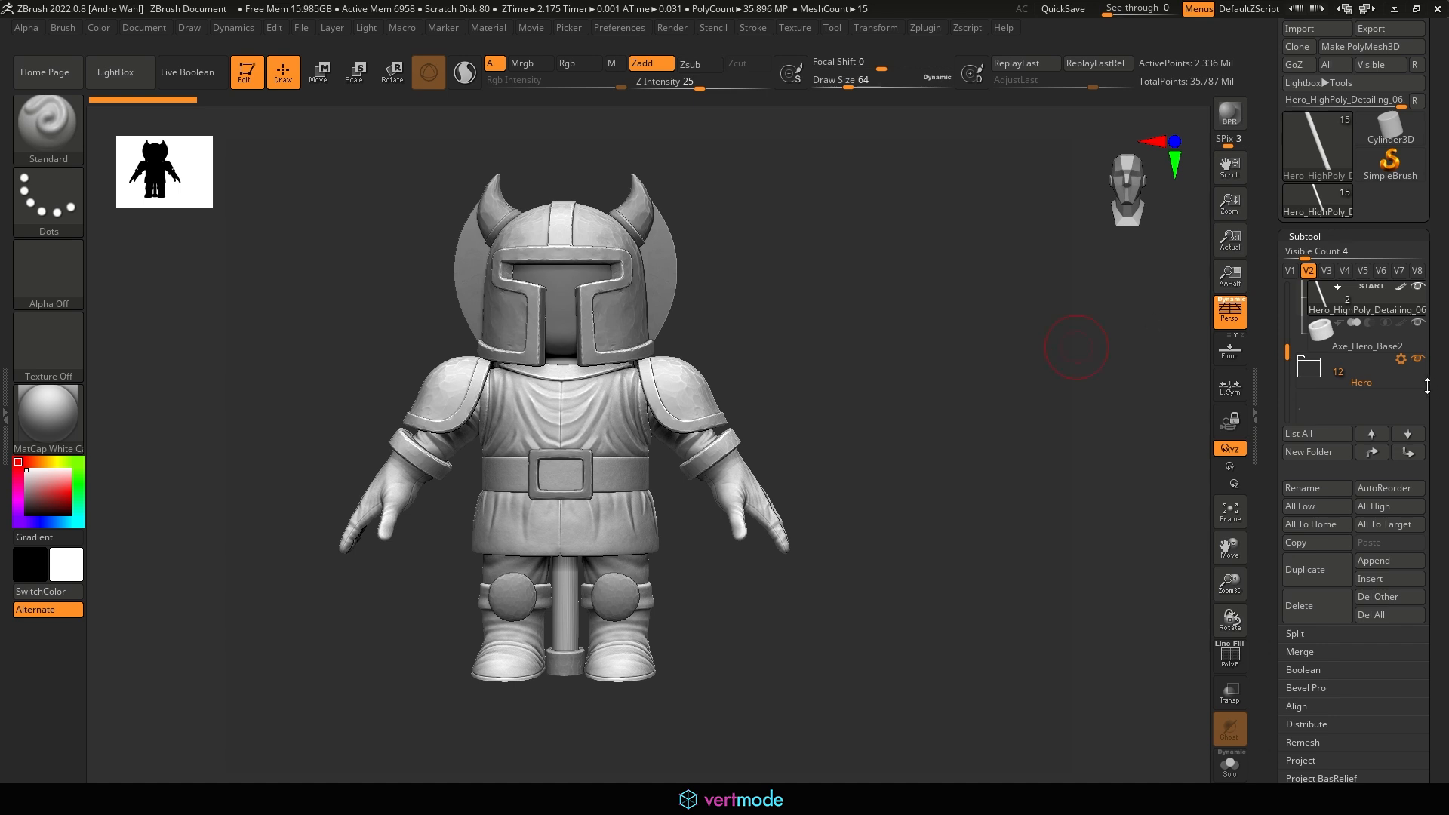
Hide the Hero folder so that only the Axe folder's subtools are shown
click(1418, 359)
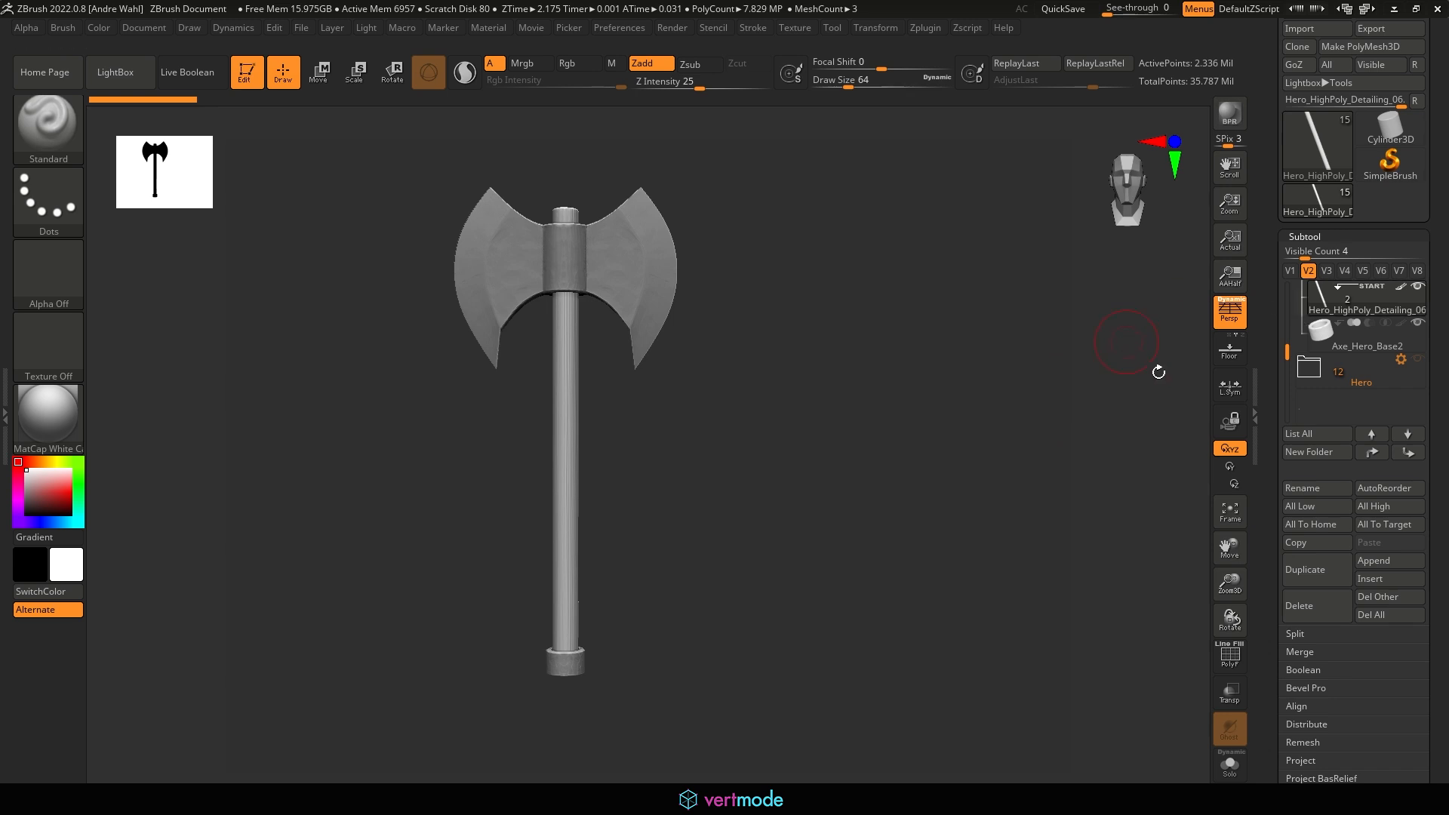
mouse_move(1304, 326)
drag(1288, 339, 1274, 277)
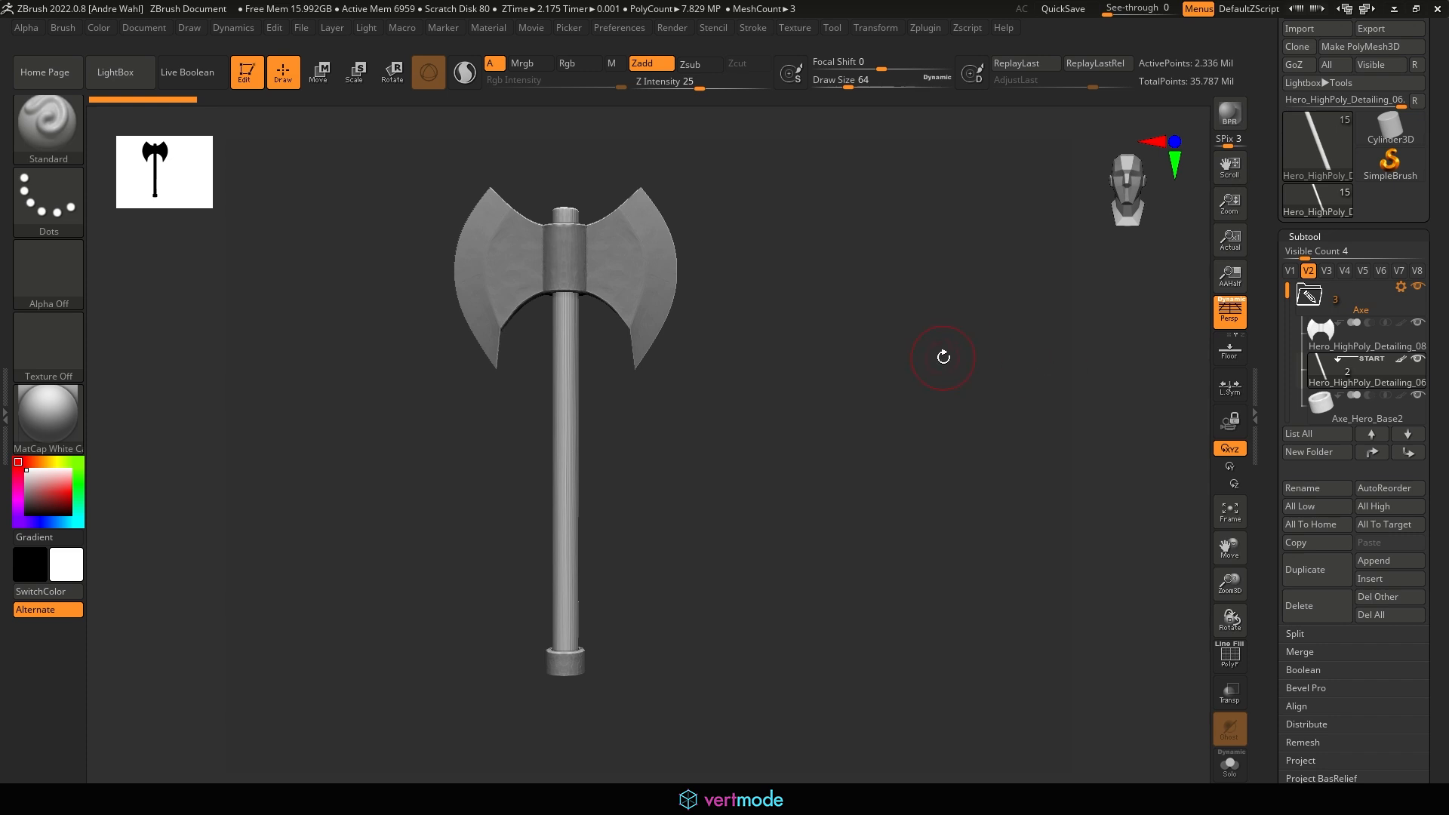
Bake all sculpting layers of the axe head subtool, Hero_HighPoly_Detailing_08, and check its subdivision levels
click(1331, 343)
click(1304, 237)
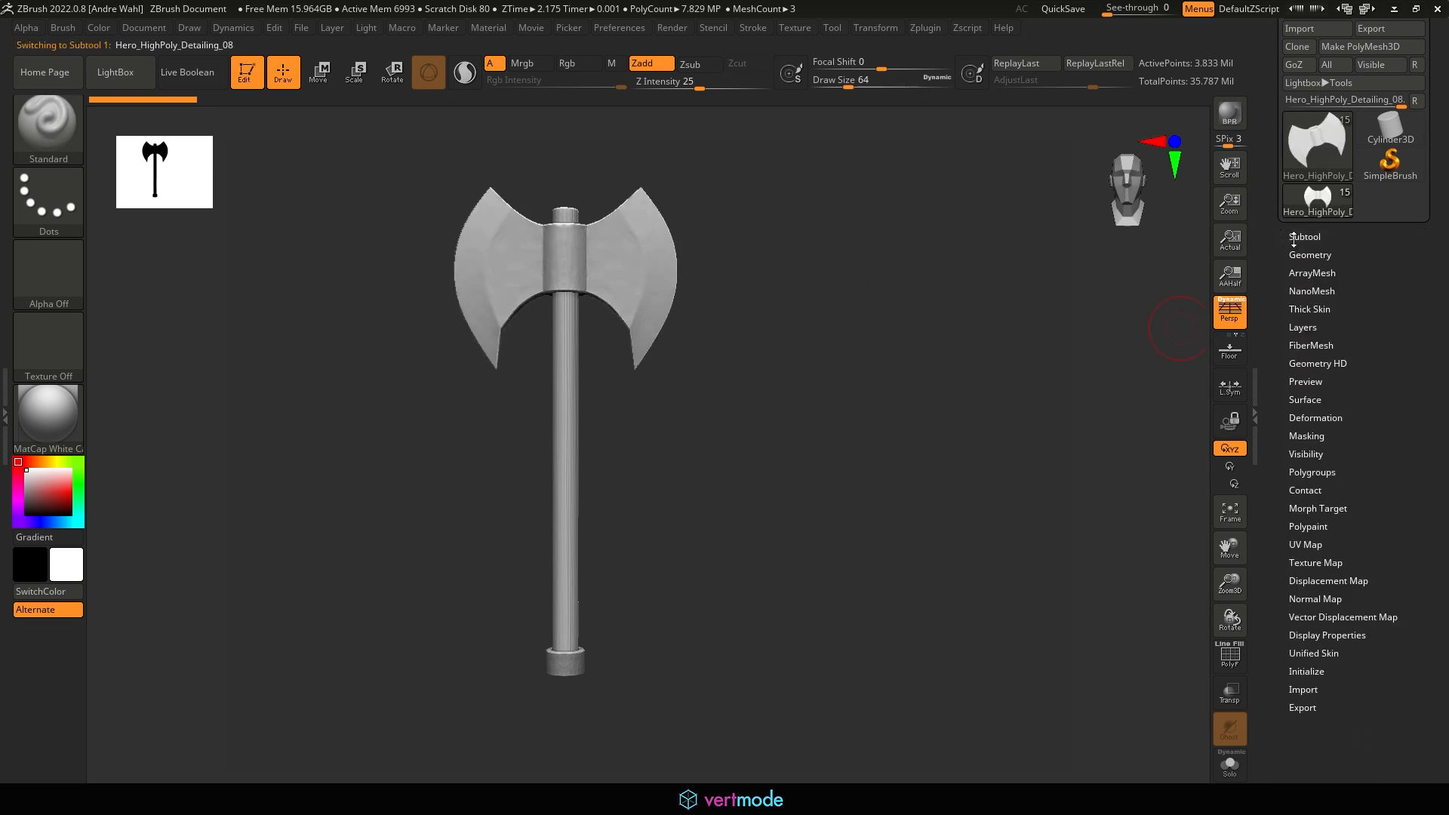
click(1320, 327)
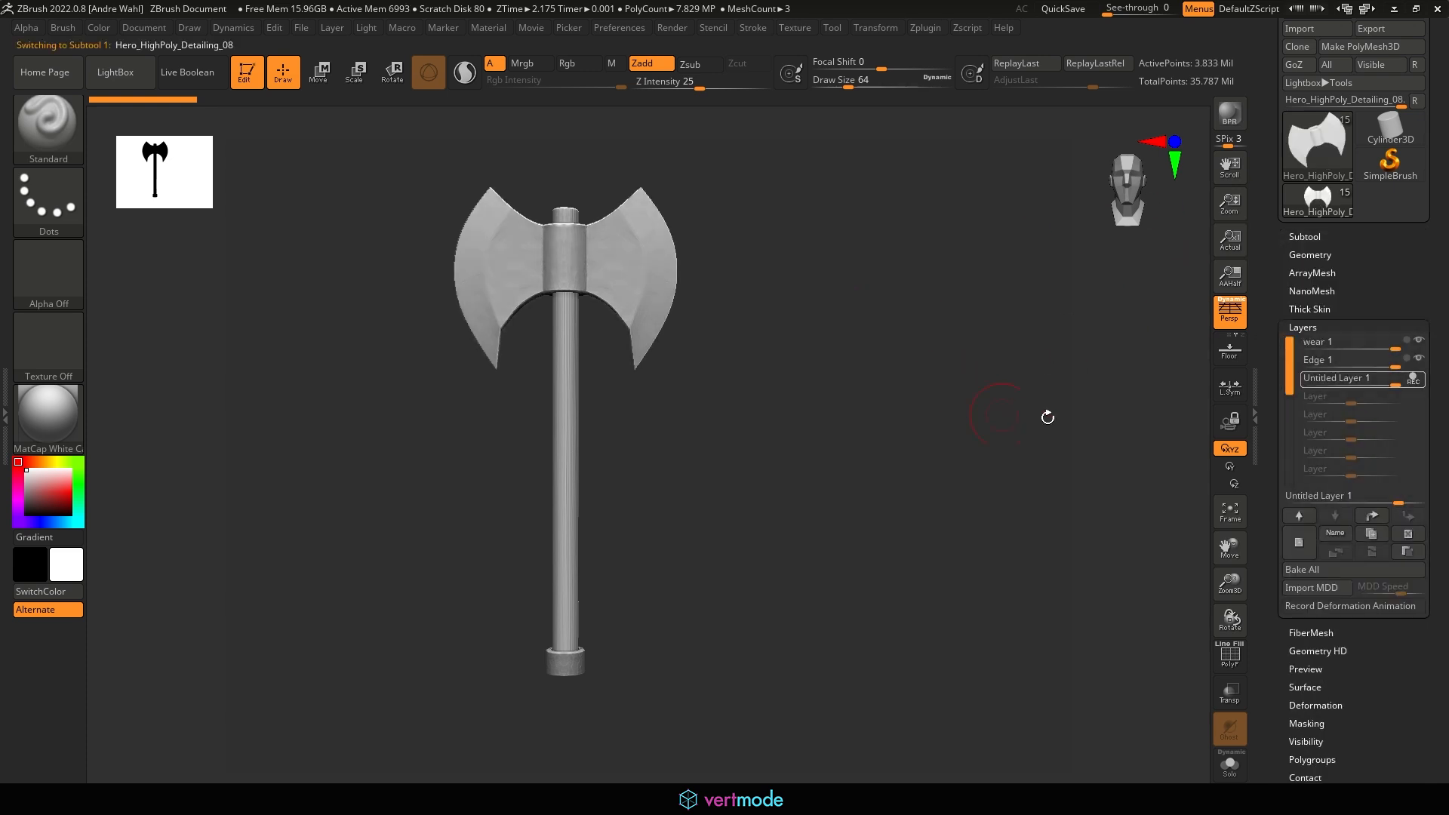
click(1311, 572)
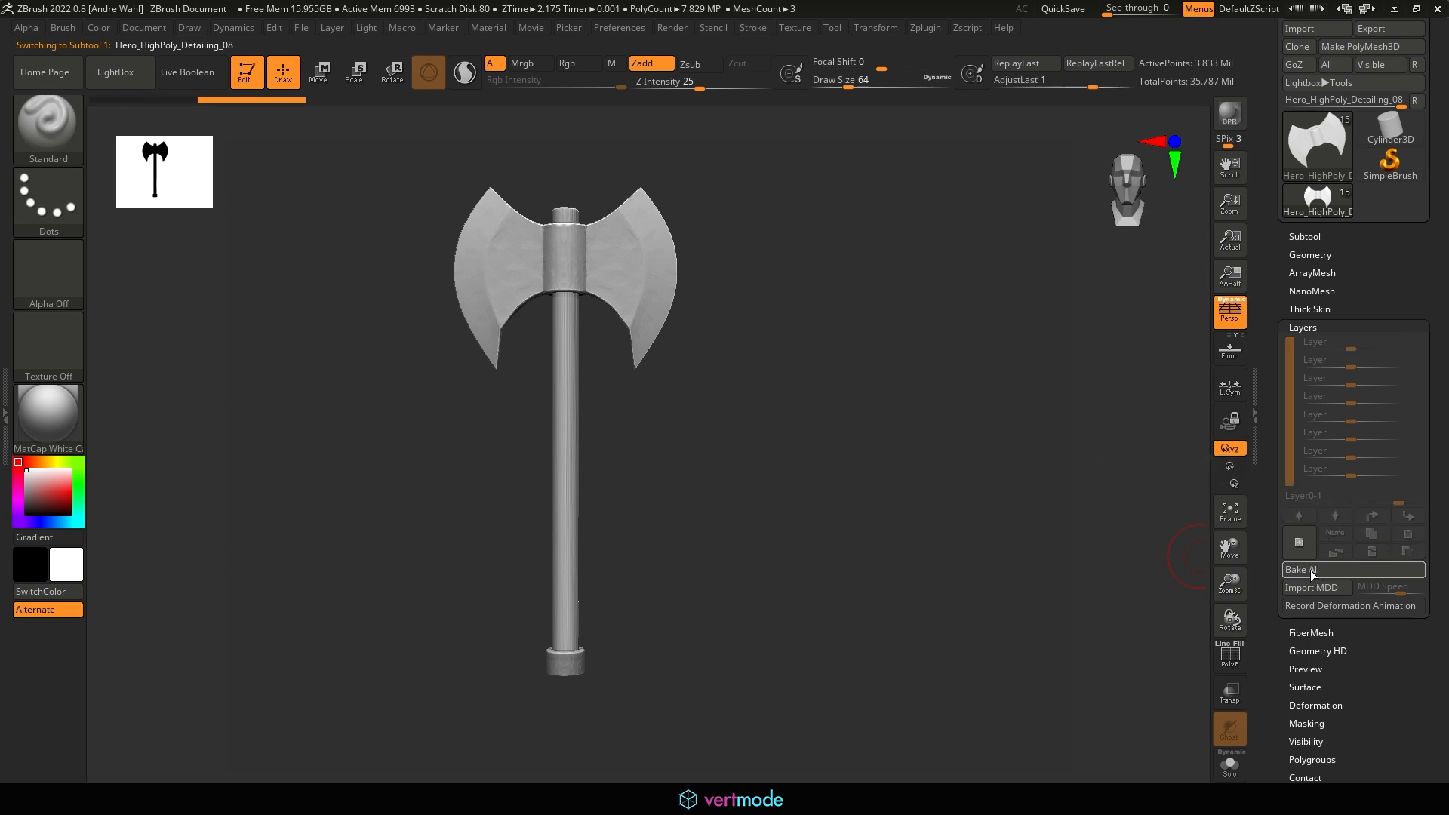
click(1298, 256)
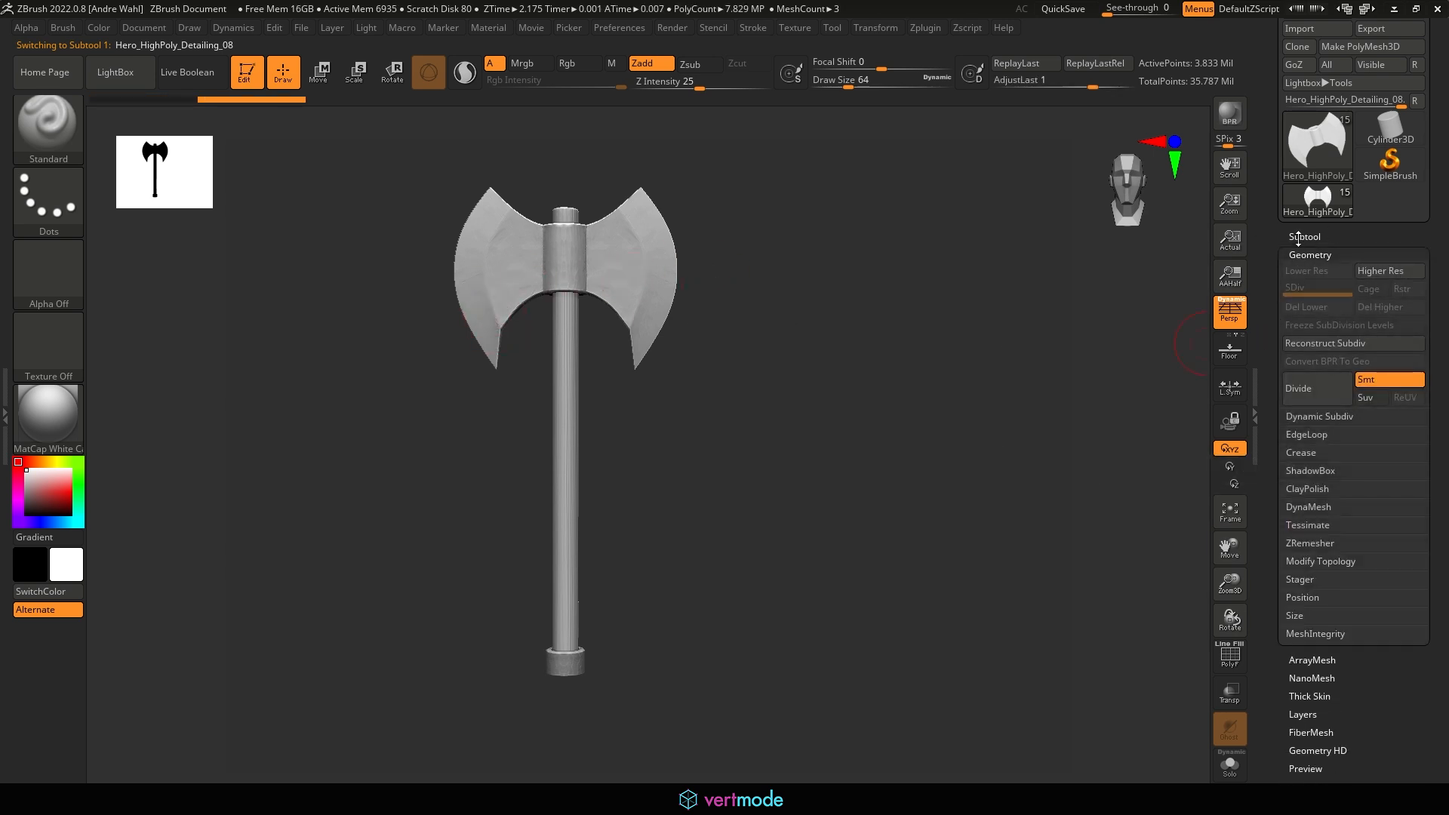
Check the axe handle subtool, Hero_HighPoly_Detailing_06, for remaining subdivision levels and layers
click(1302, 238)
click(1355, 374)
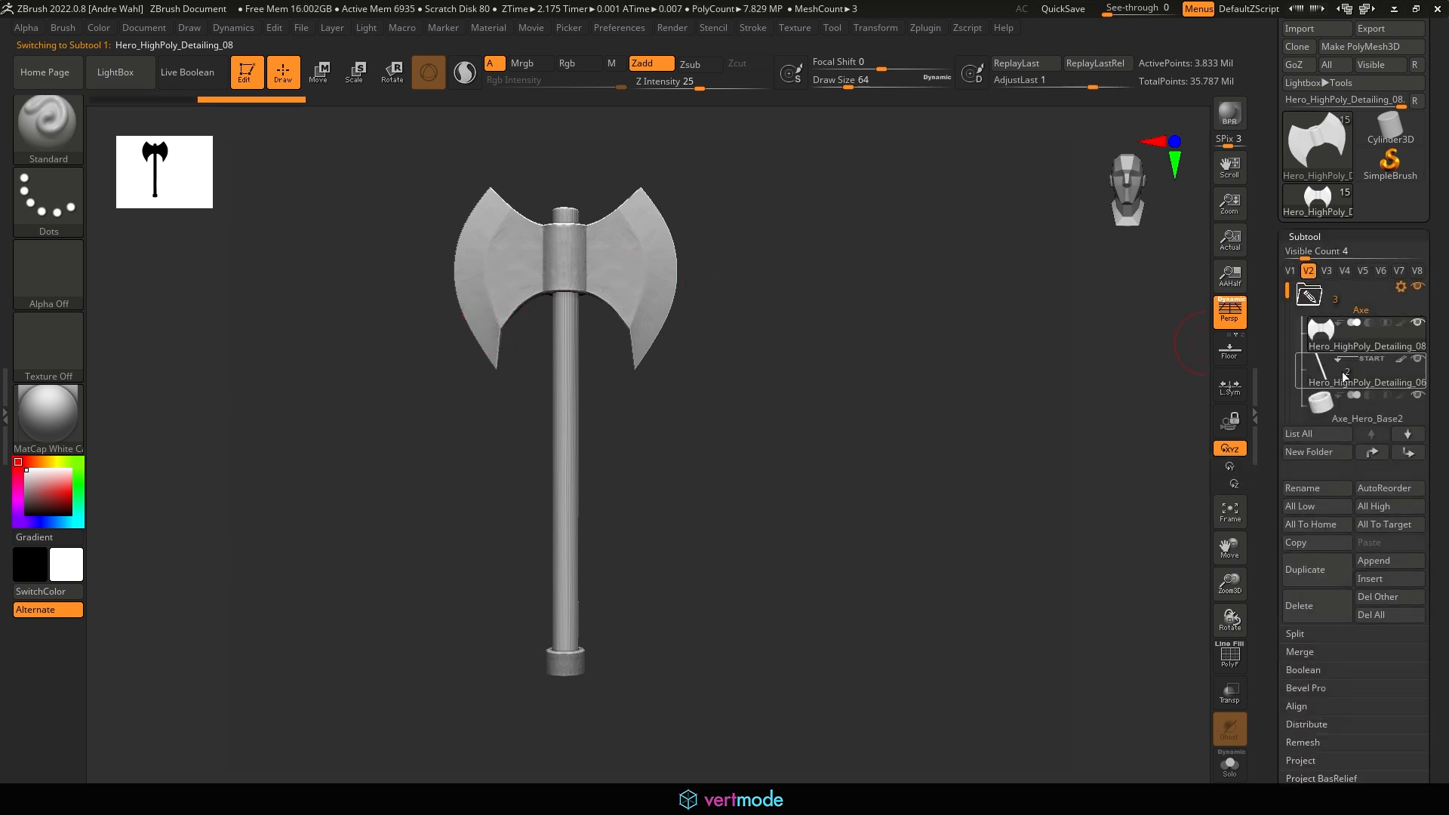
click(1306, 237)
click(1315, 255)
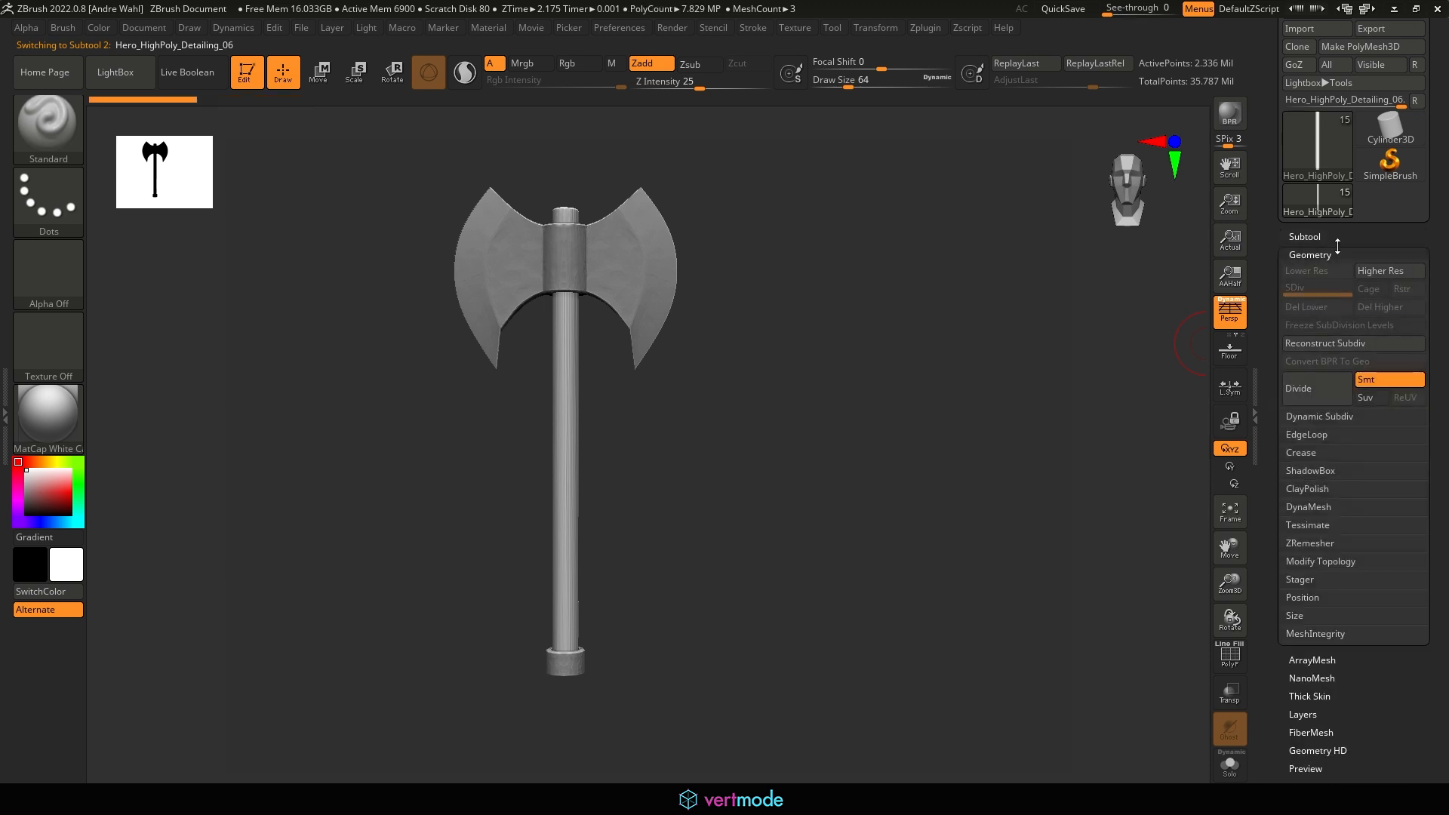
click(1306, 255)
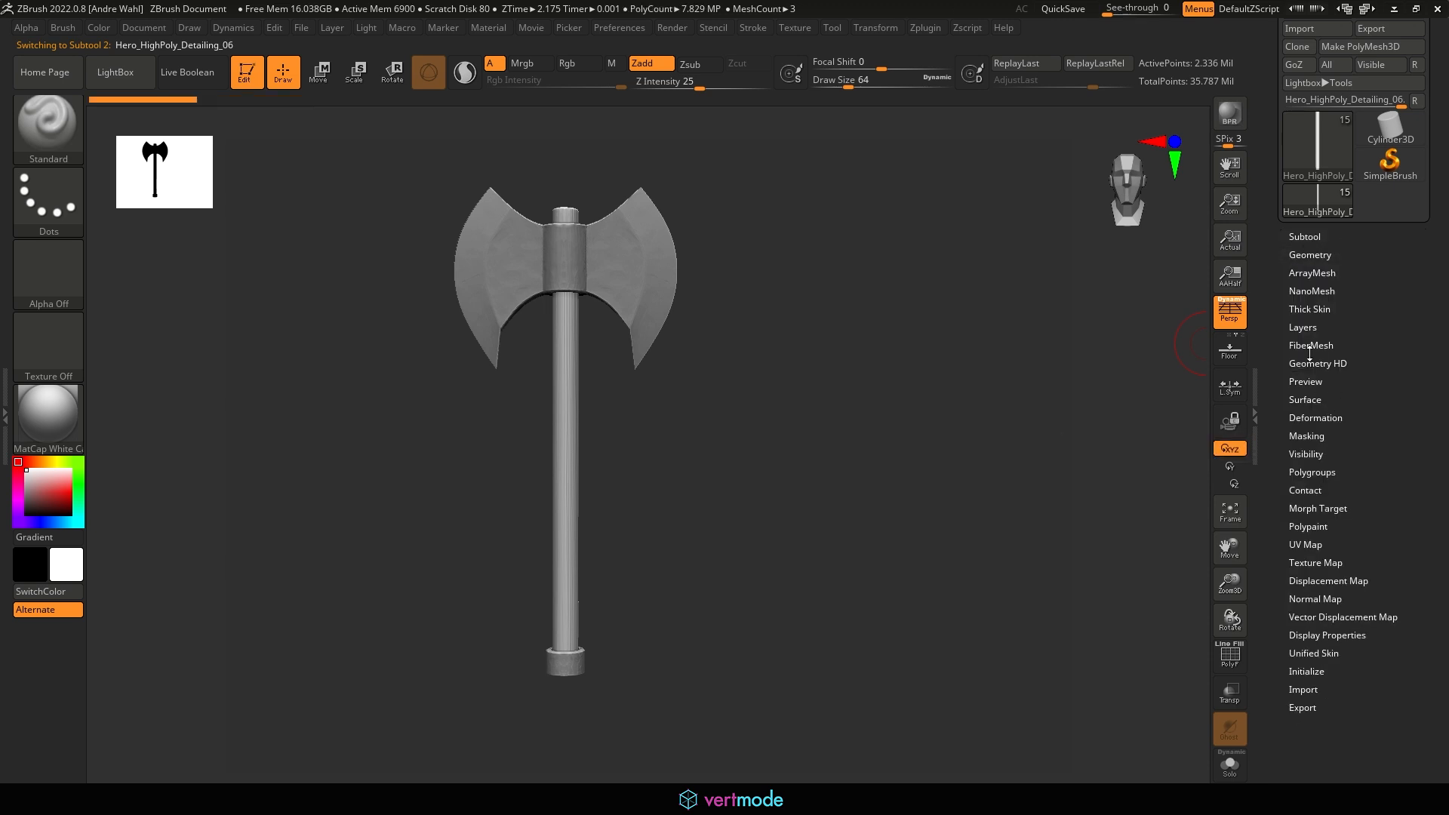
click(1296, 327)
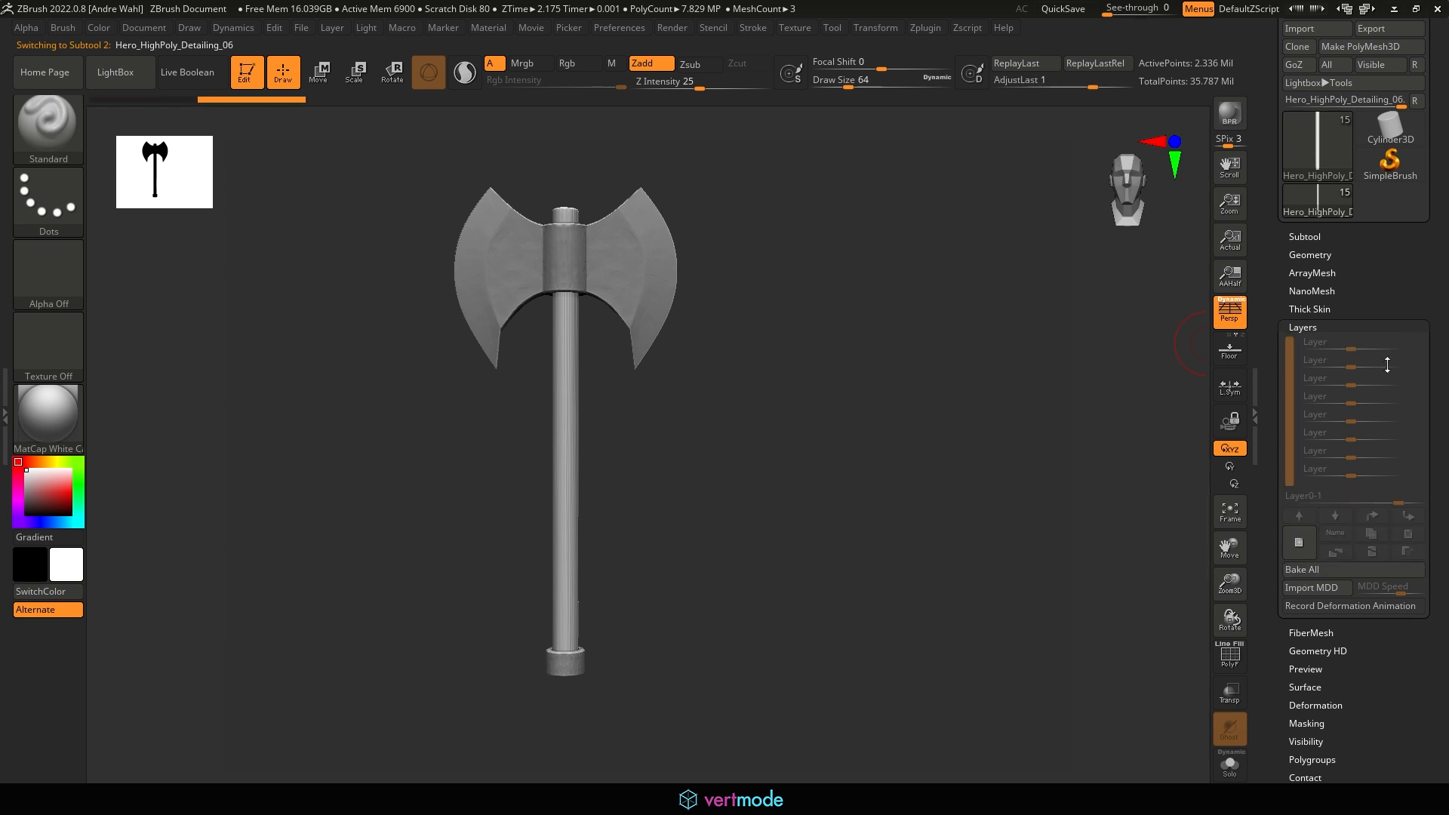
Delete the lower subdivision levels of the Axe_Hero_Base2 subtool and bake all its layers
click(1308, 237)
click(1366, 407)
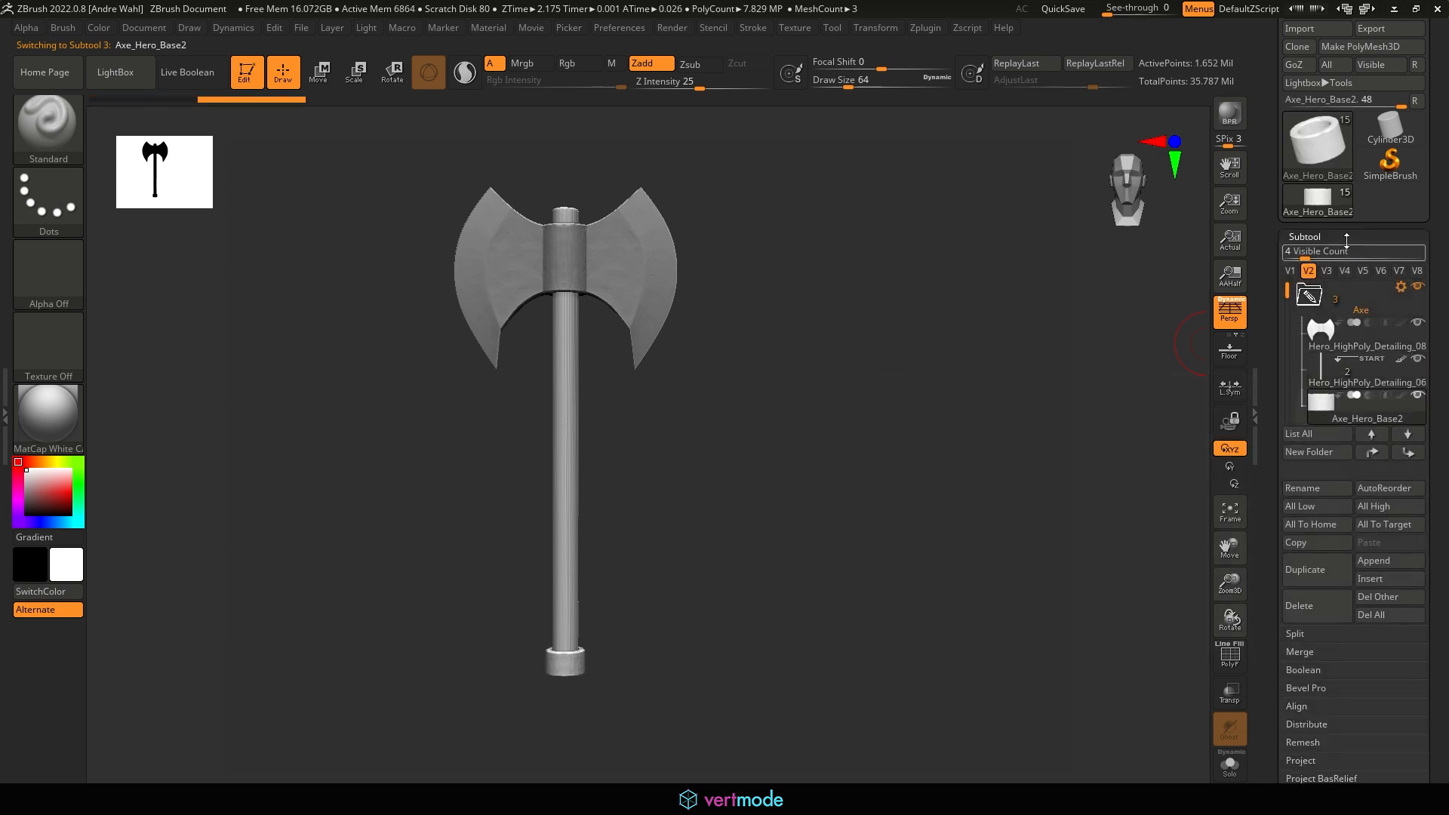
click(1317, 236)
click(1302, 327)
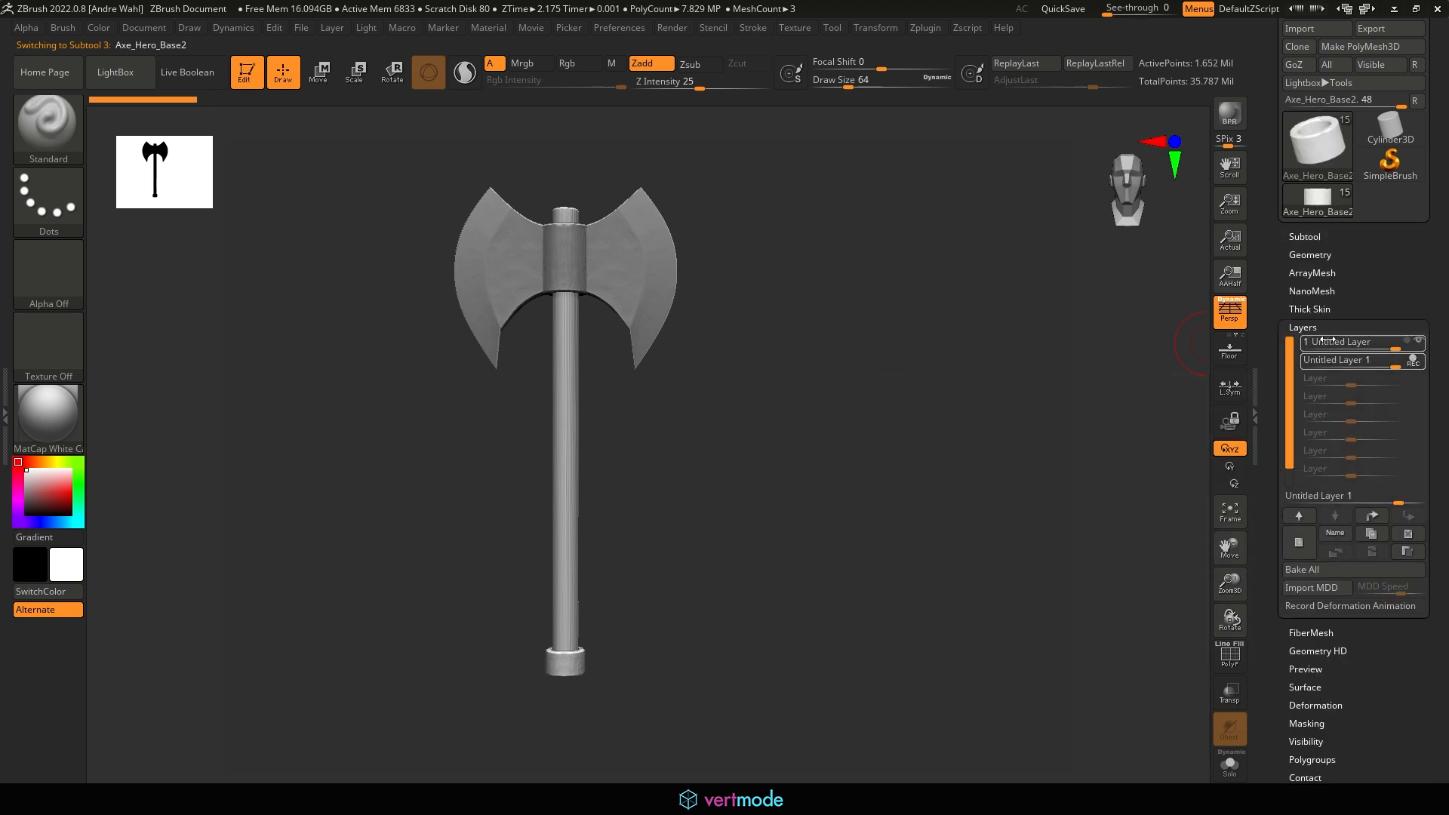
click(1306, 255)
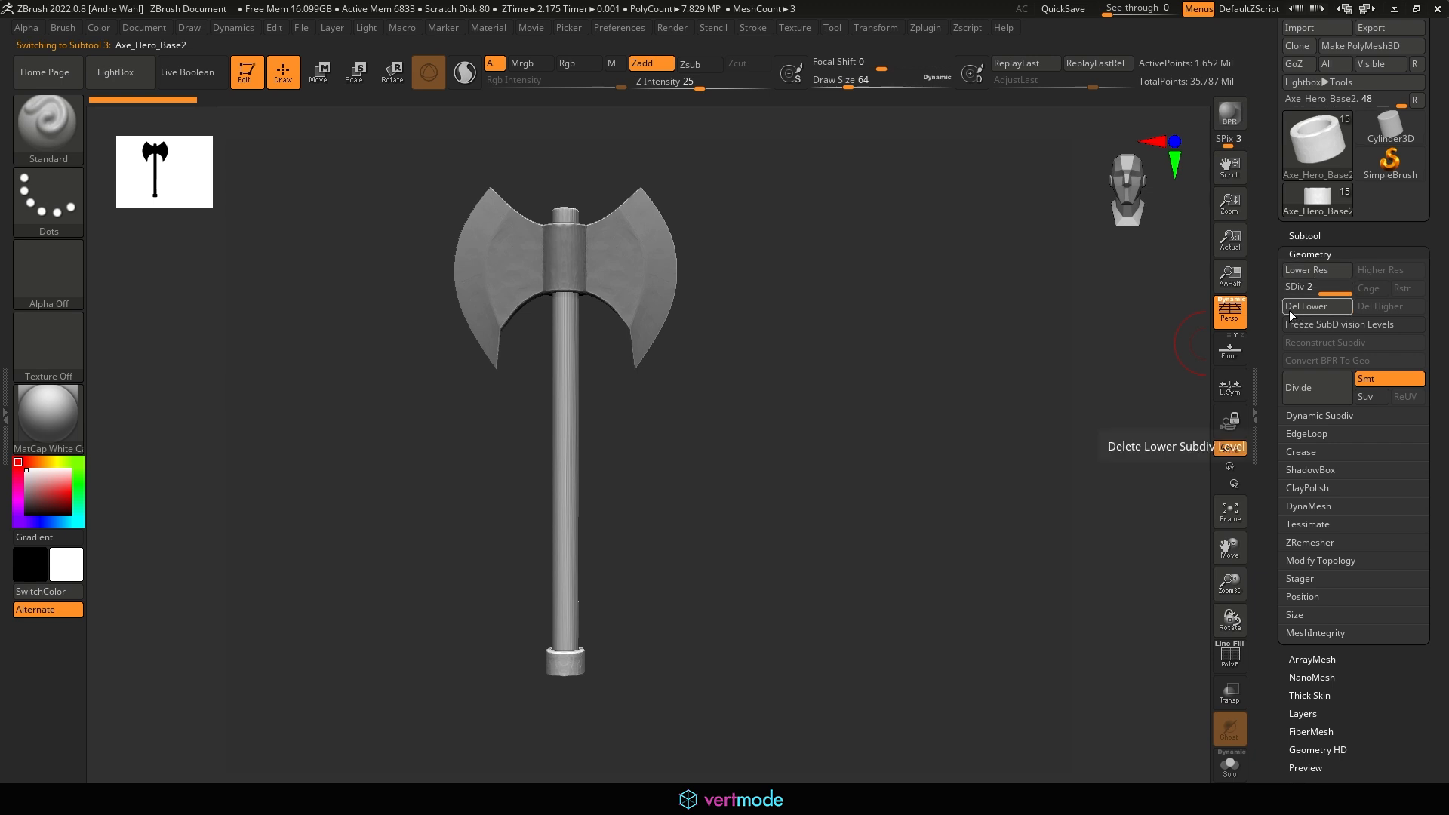
click(1317, 305)
click(1311, 255)
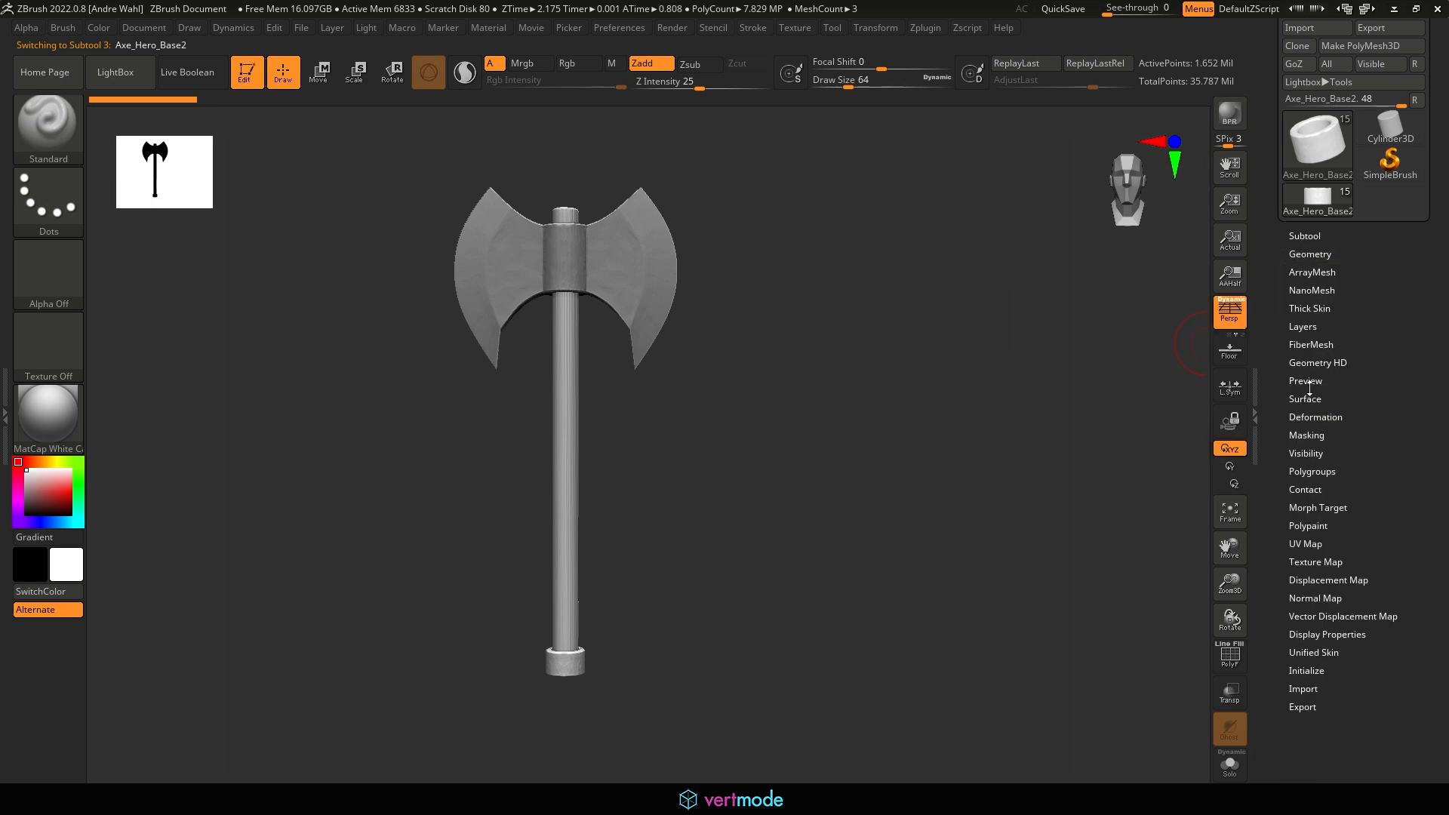
click(1303, 327)
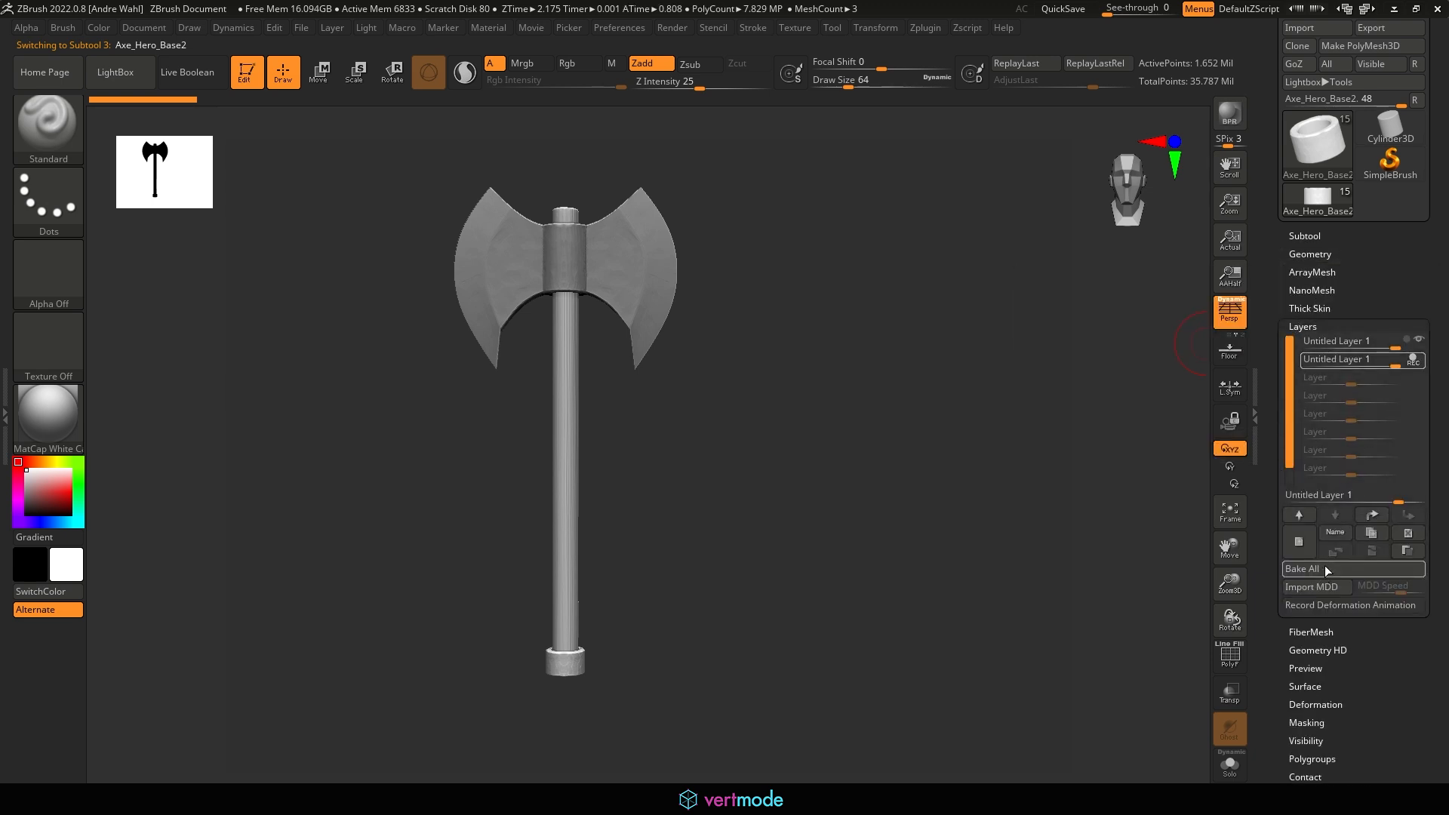
click(1303, 256)
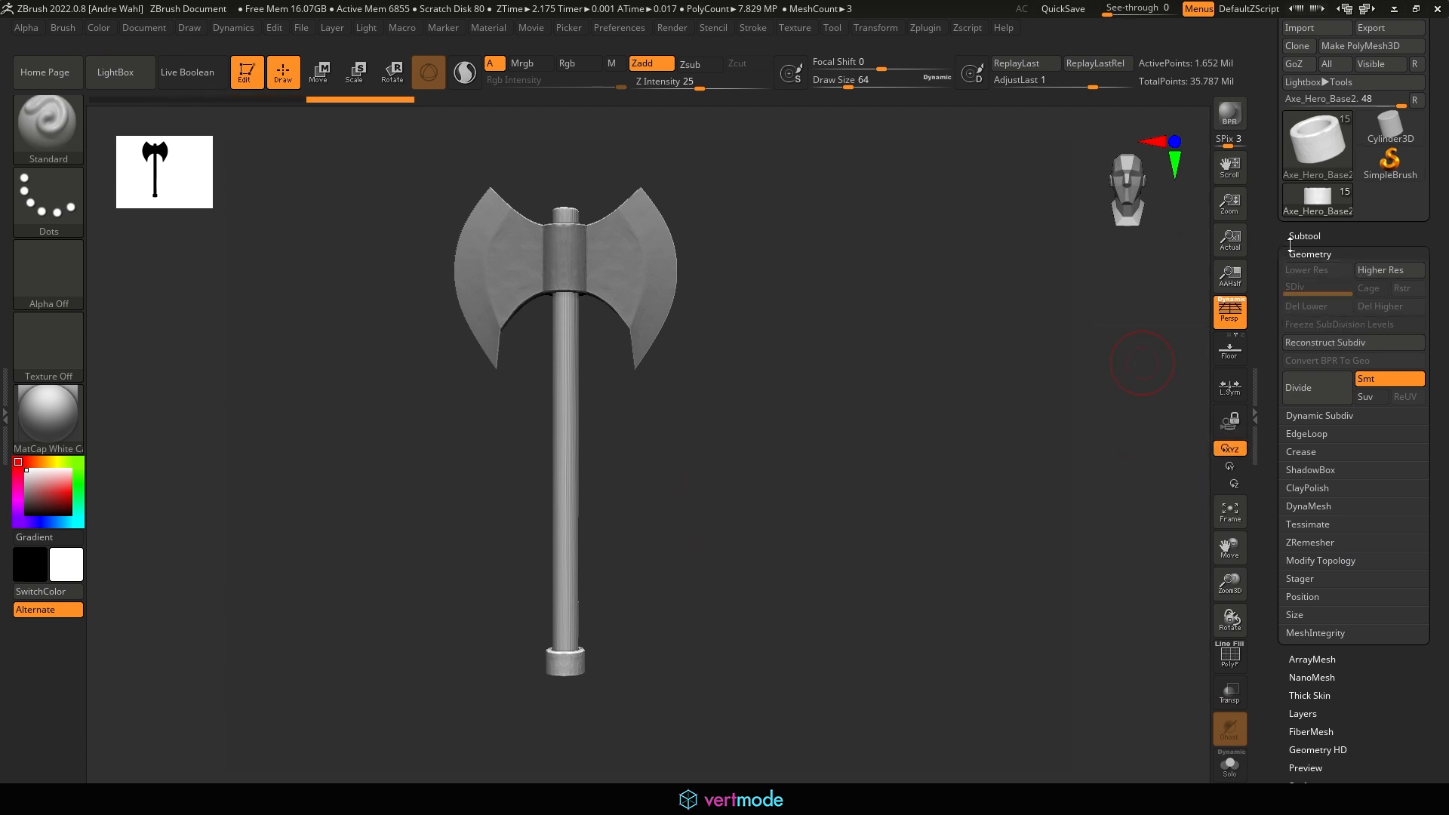
Merge the axe head down with the handle and Axe_Hero_Base2 into a single subtool
click(1305, 236)
click(1319, 346)
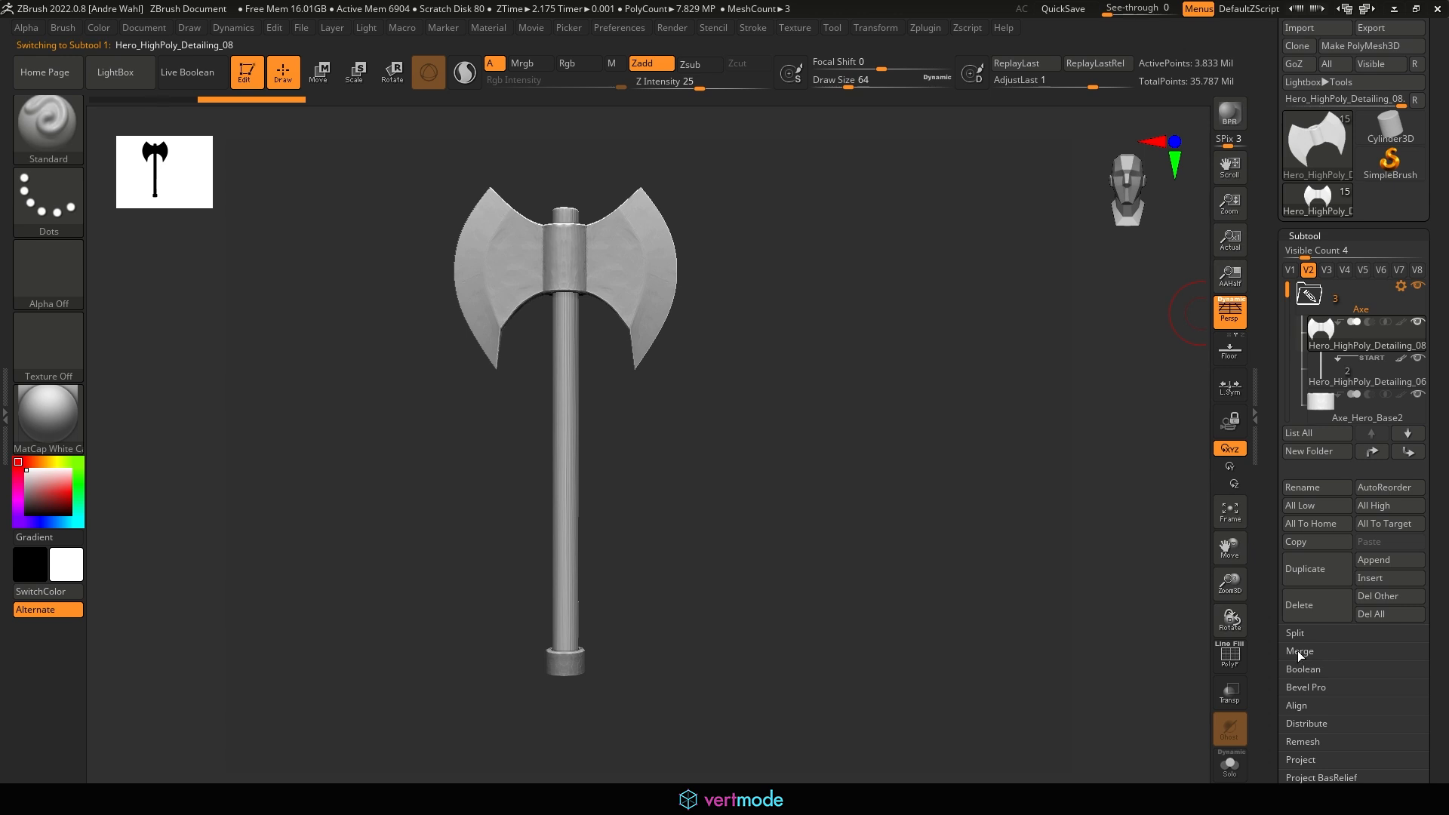
click(1298, 651)
click(1323, 672)
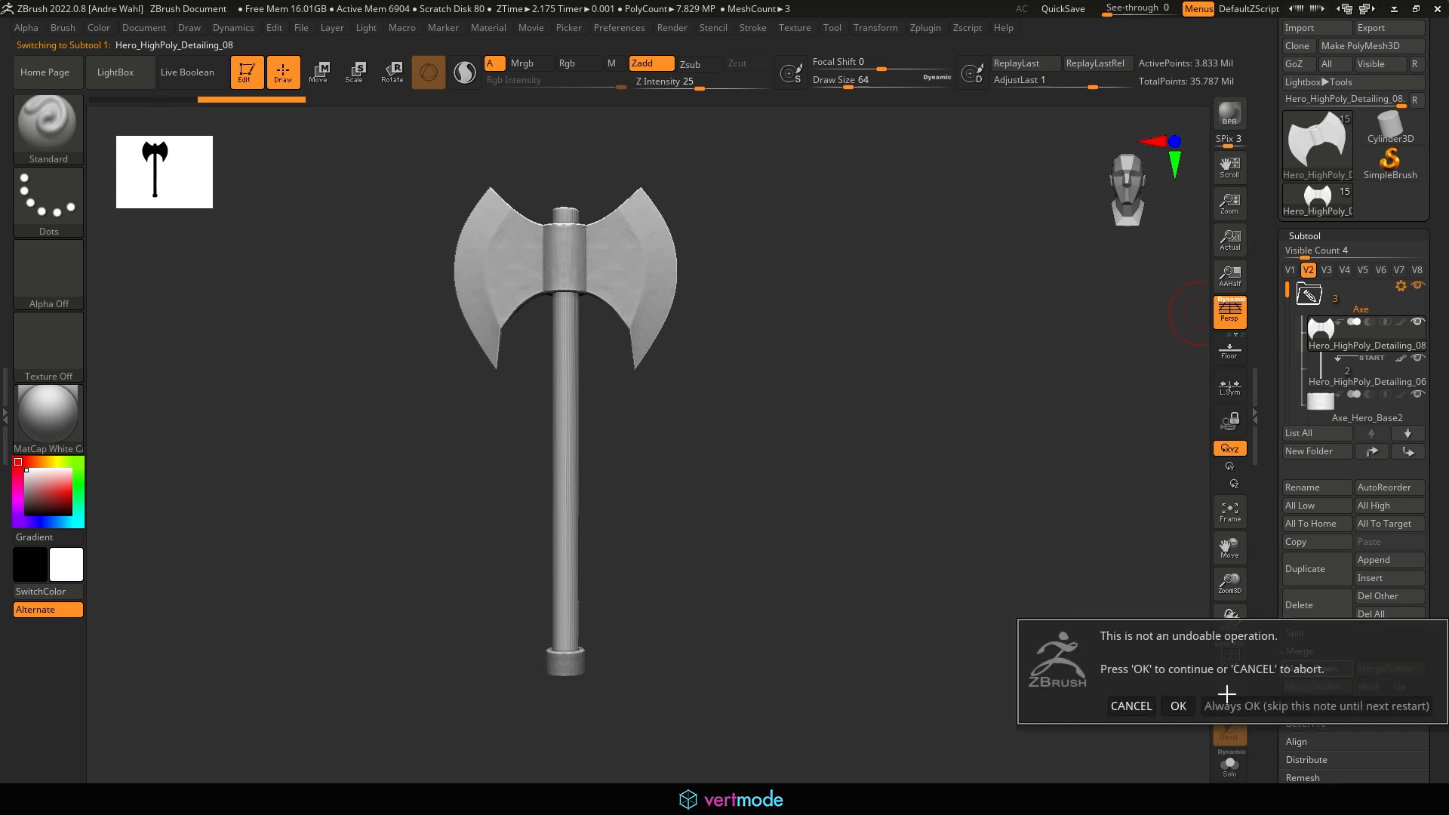
click(1178, 708)
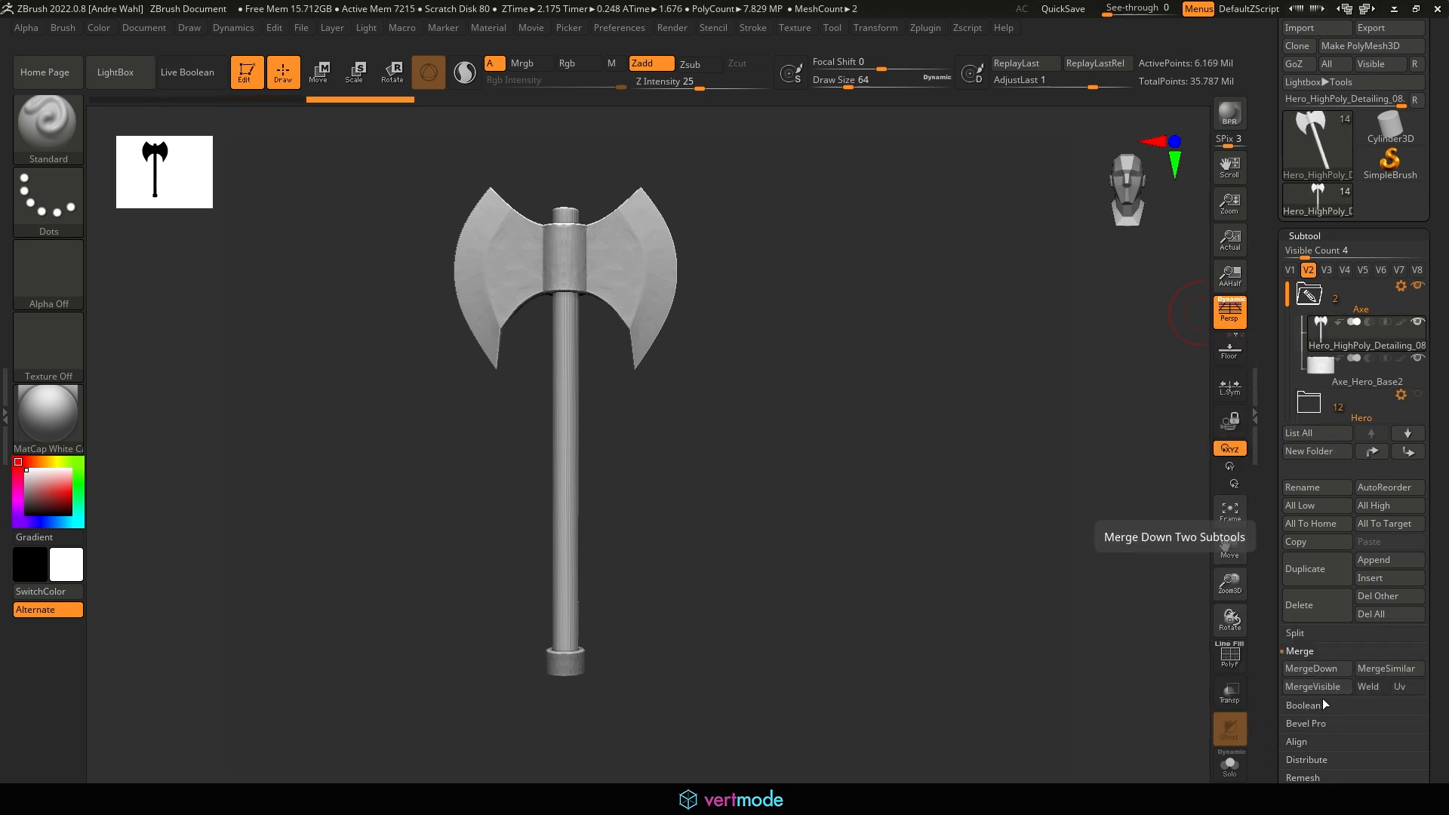
click(1314, 670)
click(1177, 708)
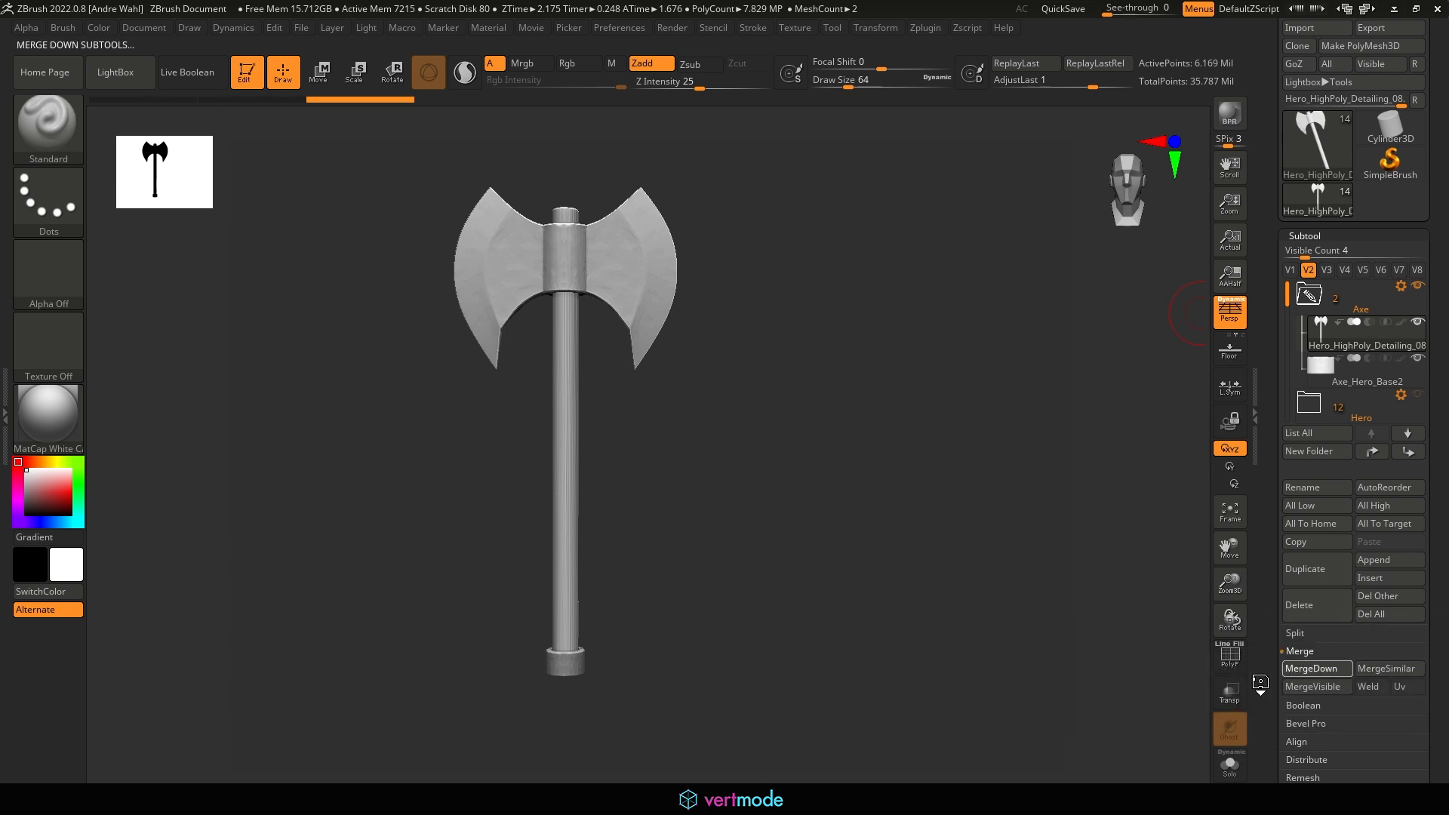
click(1236, 779)
click(1237, 776)
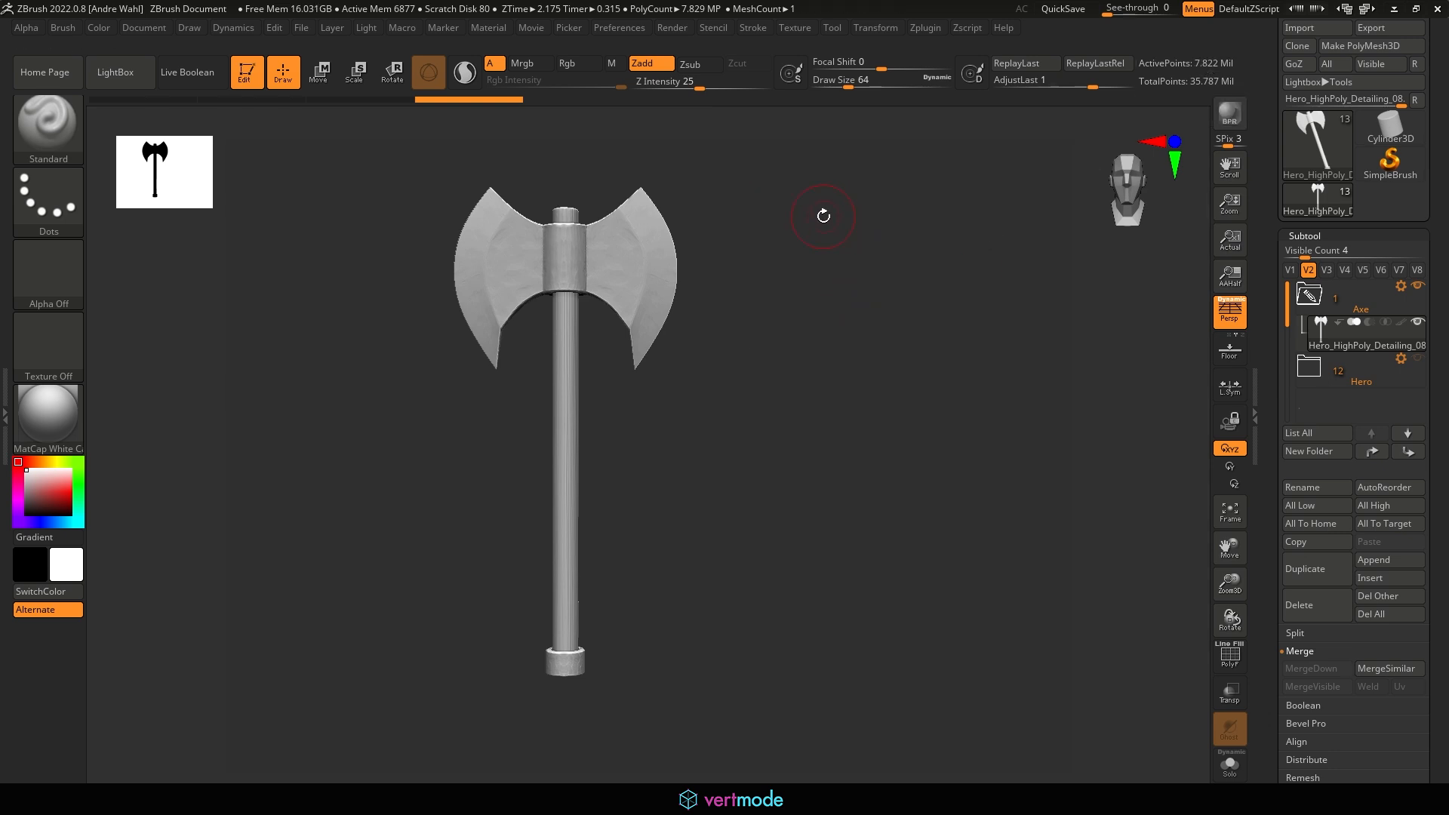
Set Decimation Master to 34% decimation, pre-process the merged axe subtool and decimate it
click(927, 28)
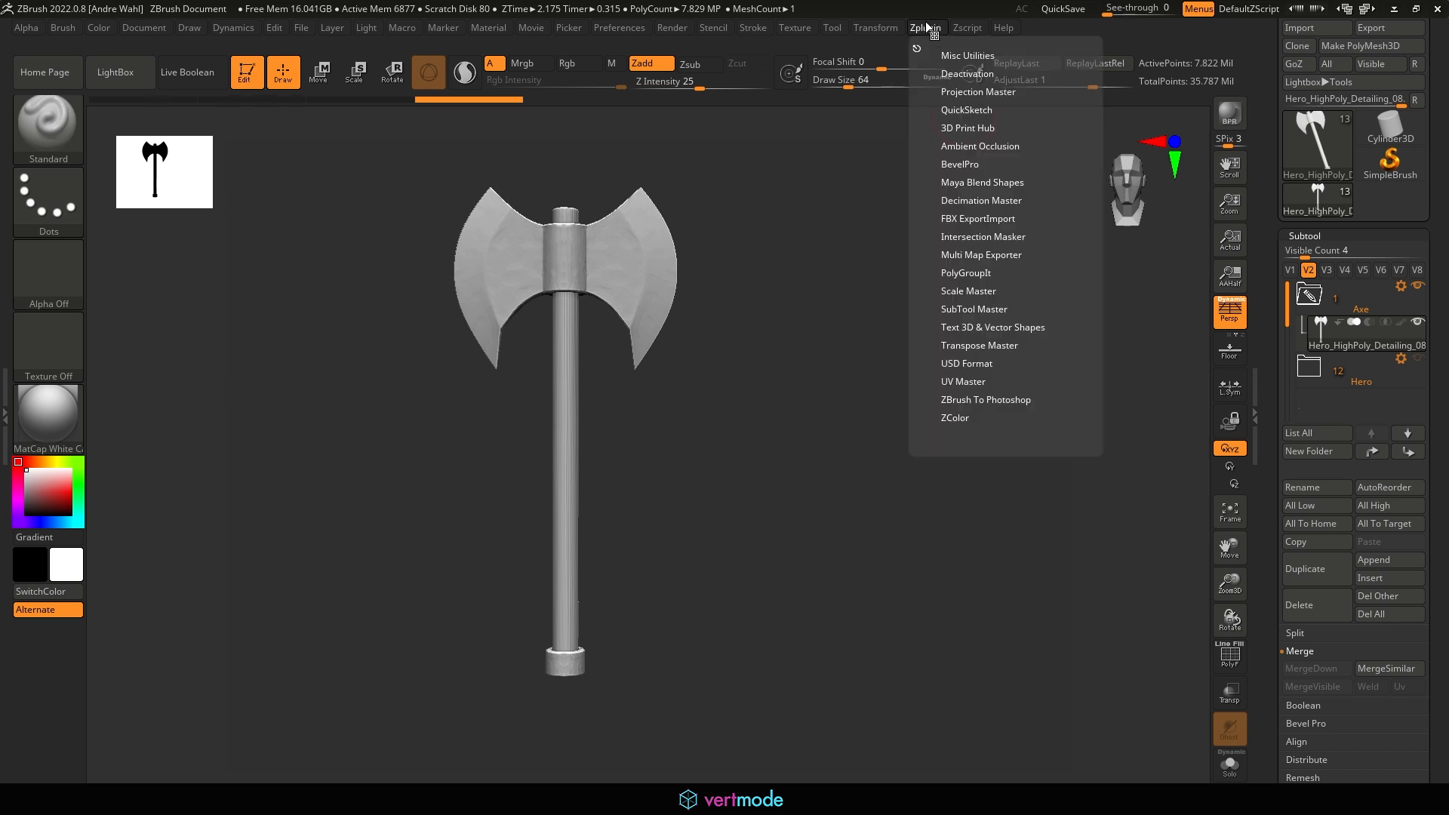
click(977, 201)
click(969, 410)
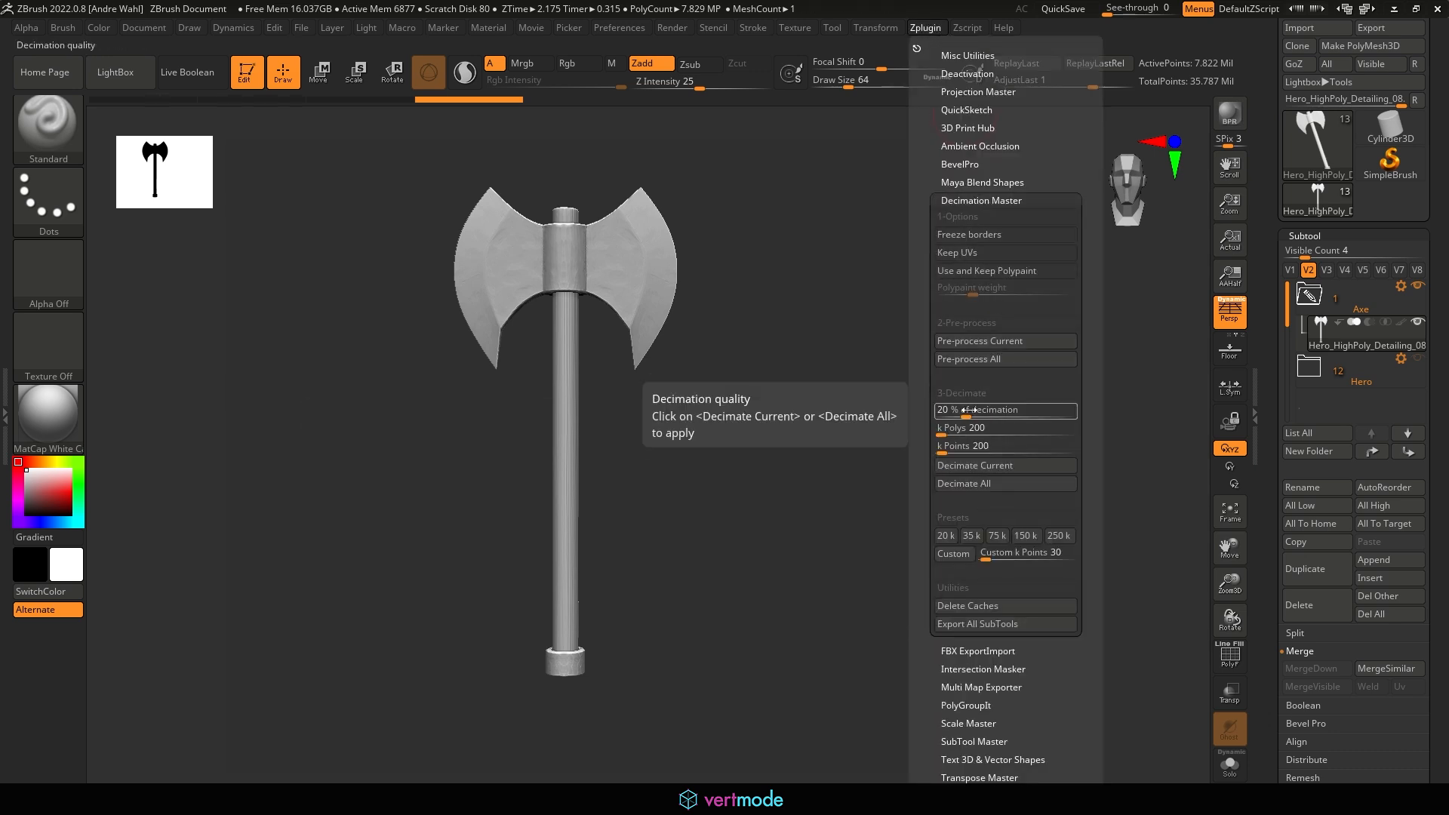
text(34)
key(Return)
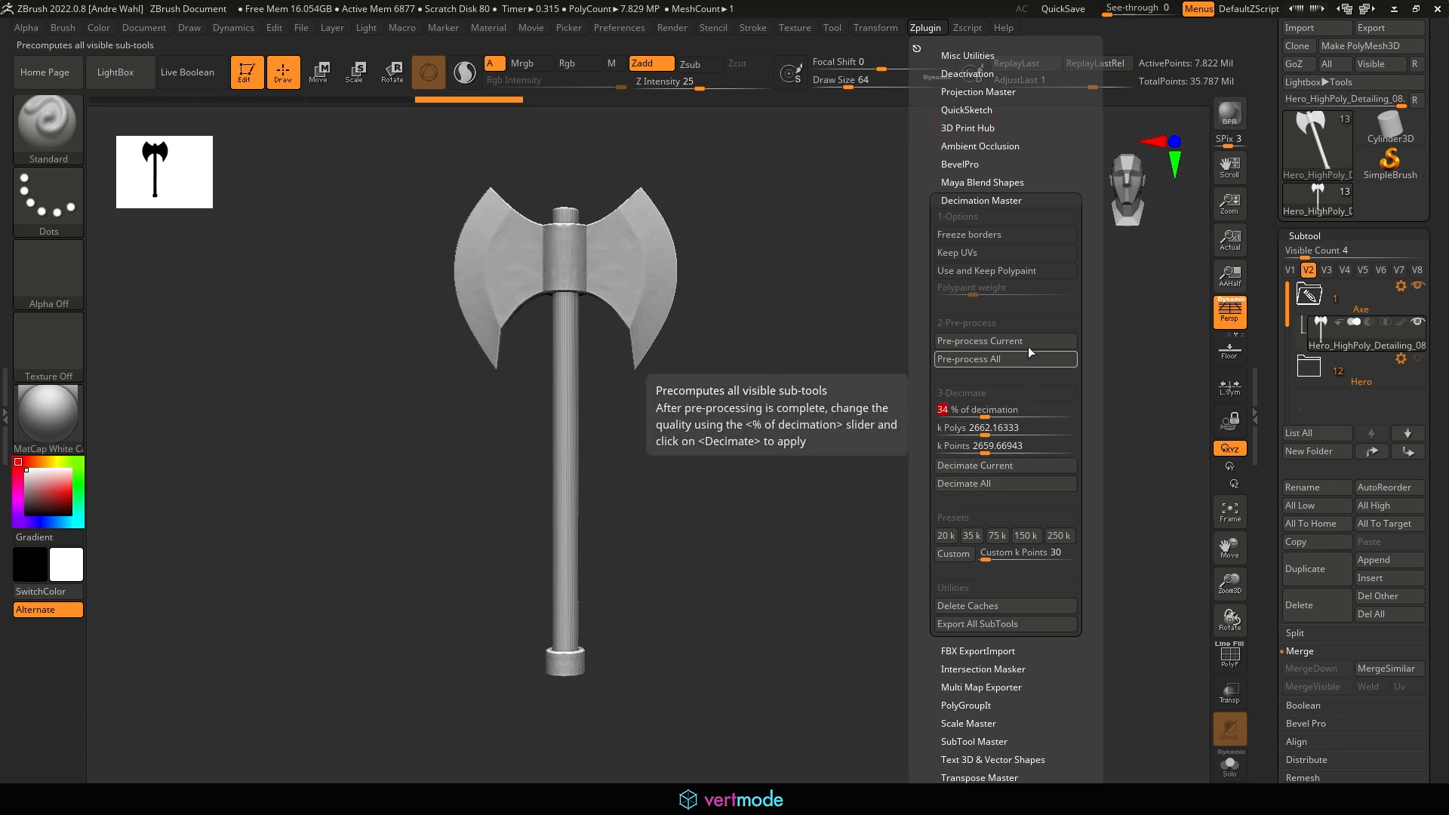
click(961, 345)
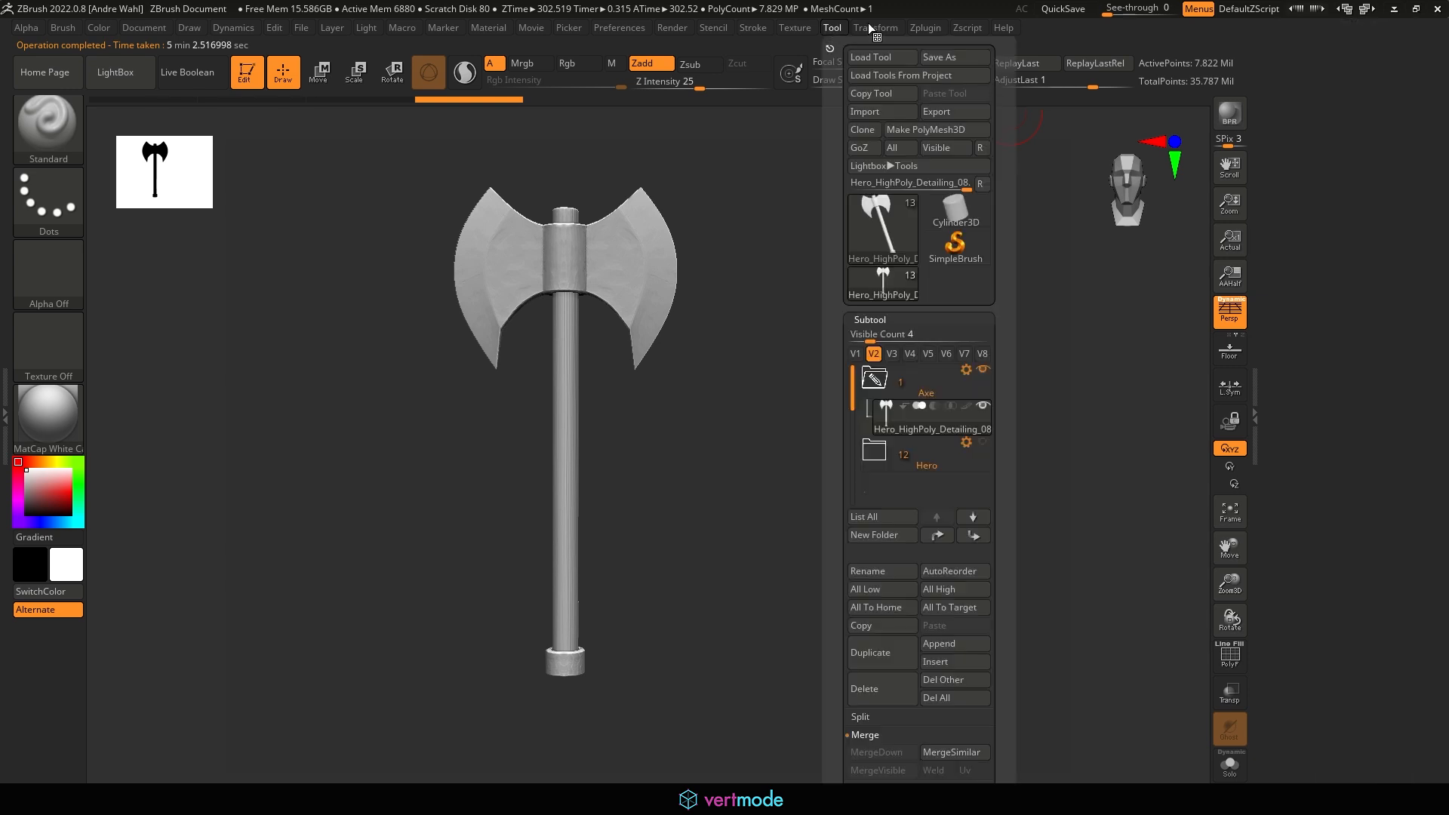
click(925, 28)
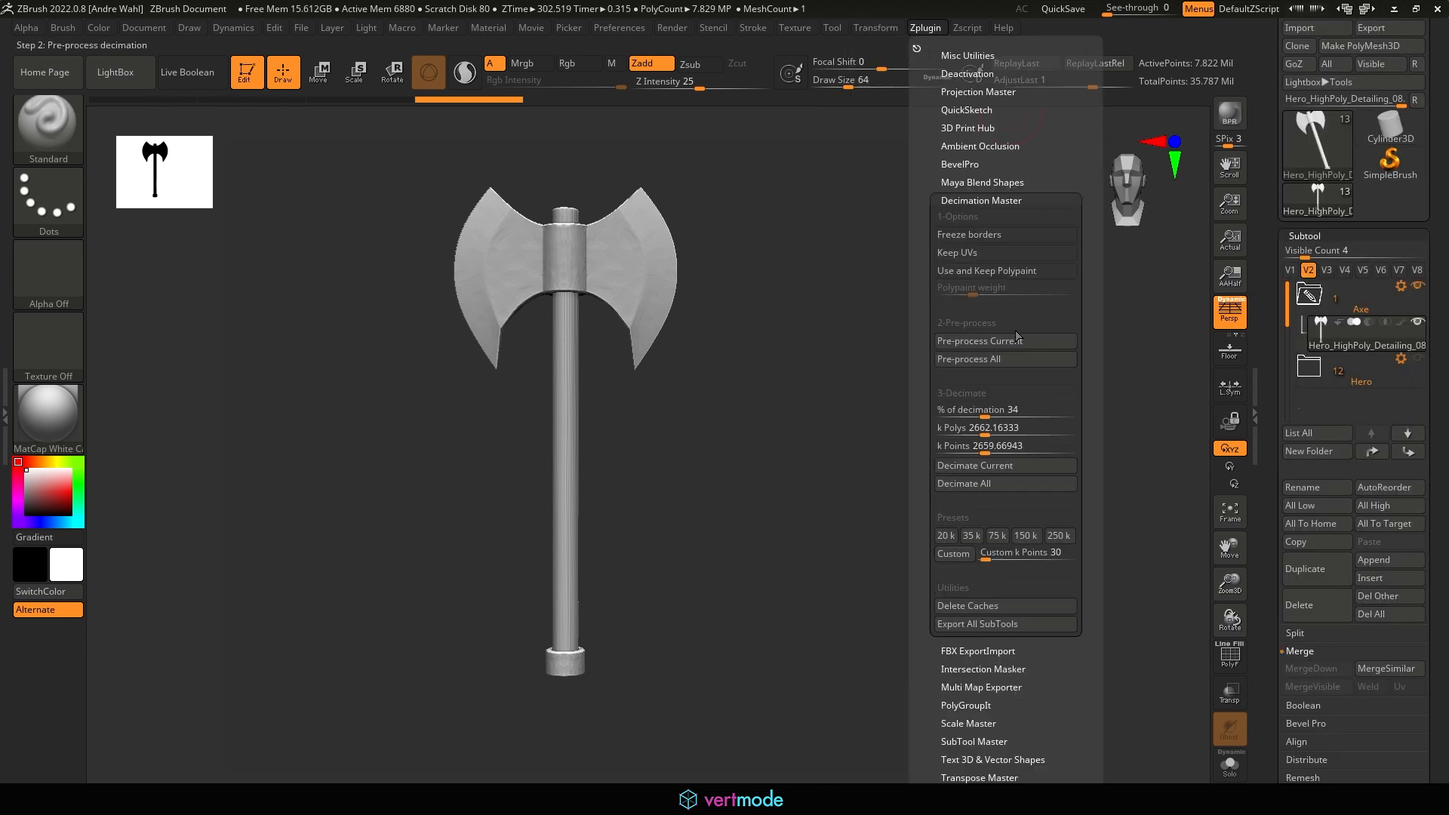
click(1028, 468)
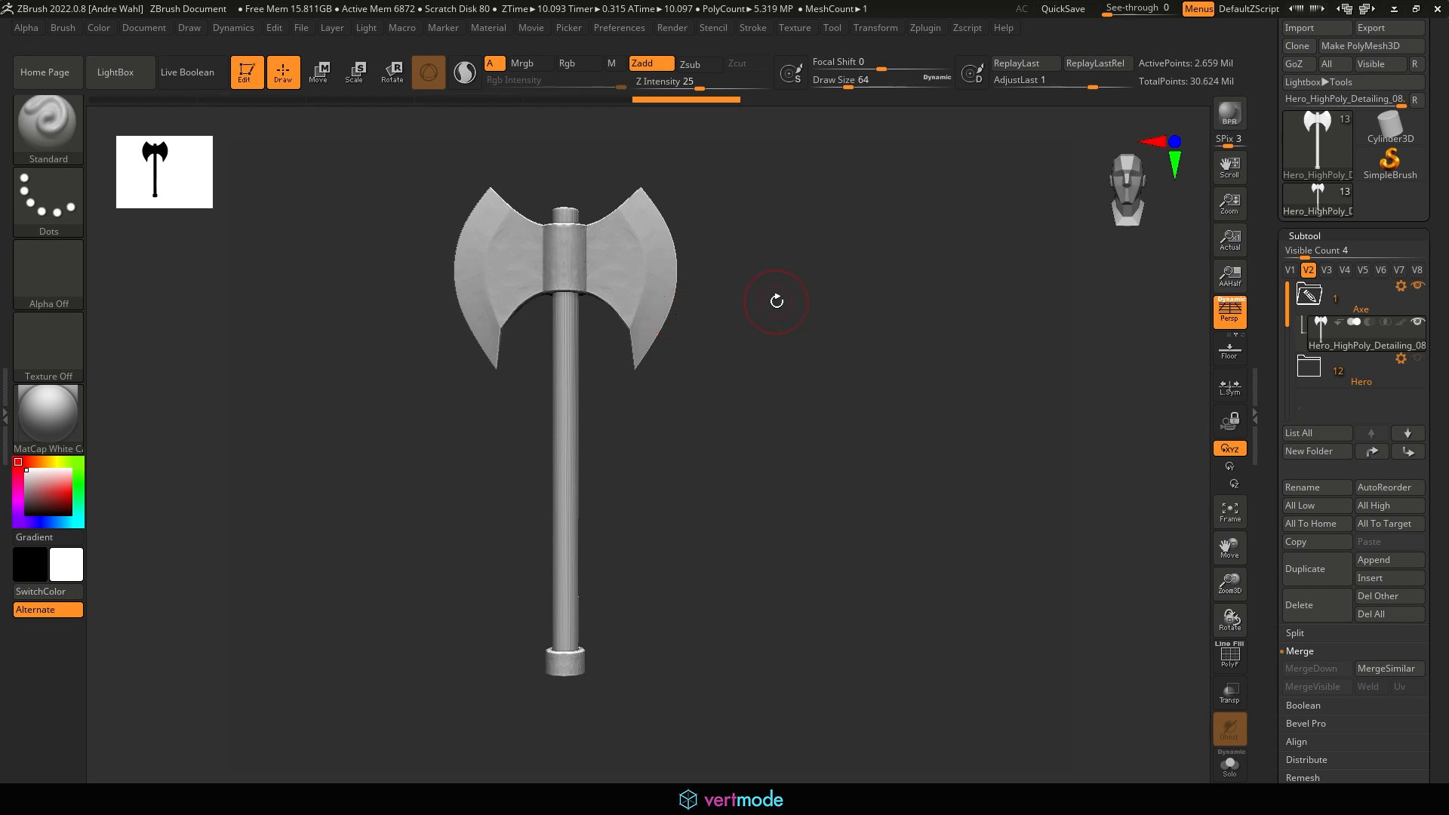
Examine the decimated axe's wireframe density up close on the blade, and return to the framed, solid view
click(1230, 654)
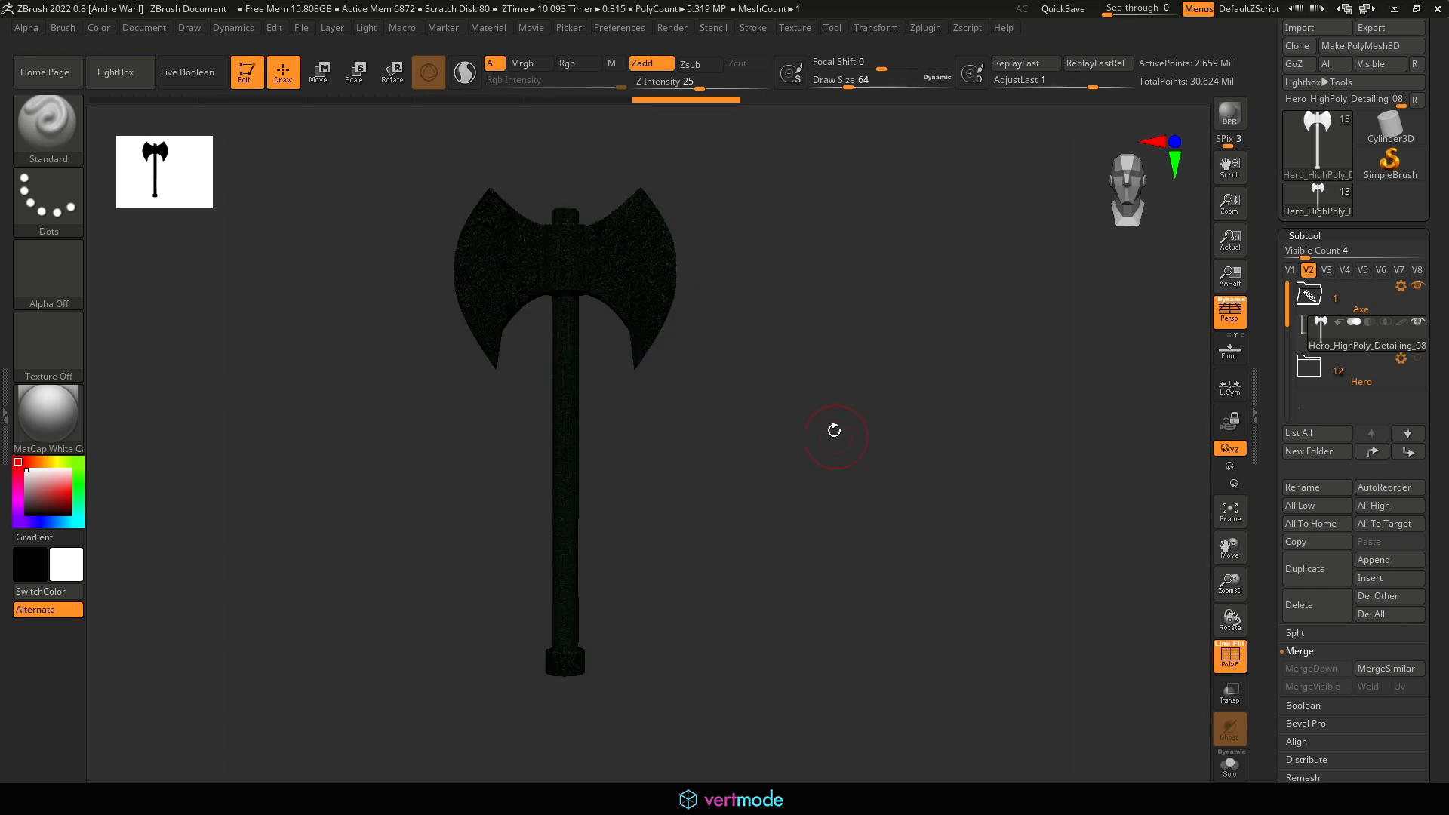
drag(835, 423, 831, 550)
alt+drag(776, 445, 669, 778)
alt+drag(970, 642, 725, 744)
mouse_move(1065, 463)
alt+mouse_down()
mouse_move(1138, 589)
mouse_move(805, 347)
mouse_move(717, 712)
alt+mouse_up()
mouse_move(640, 264)
alt+mouse_down()
mouse_move(601, 351)
mouse_move(553, 720)
alt+mouse_up()
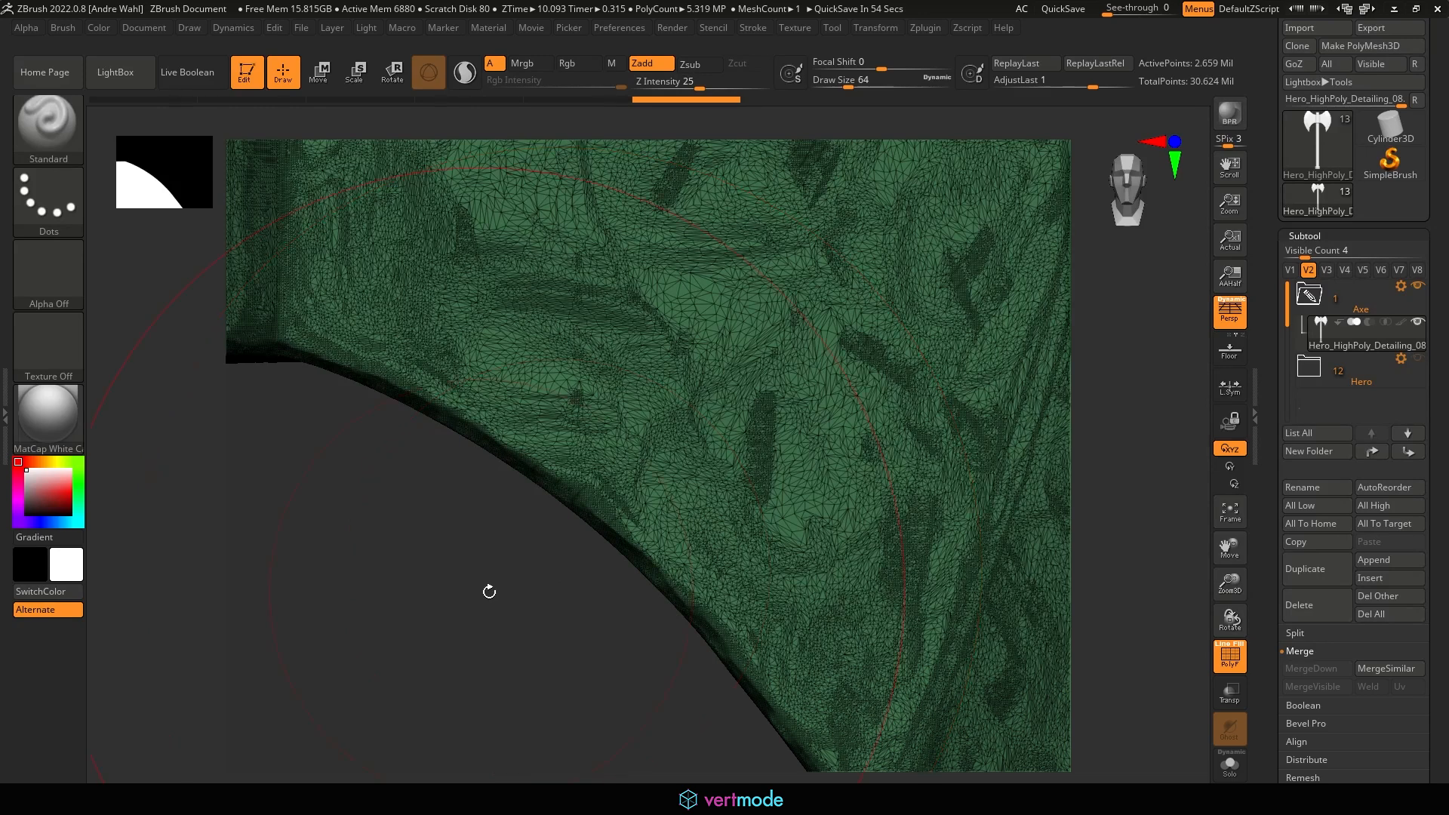
key(shift+f)
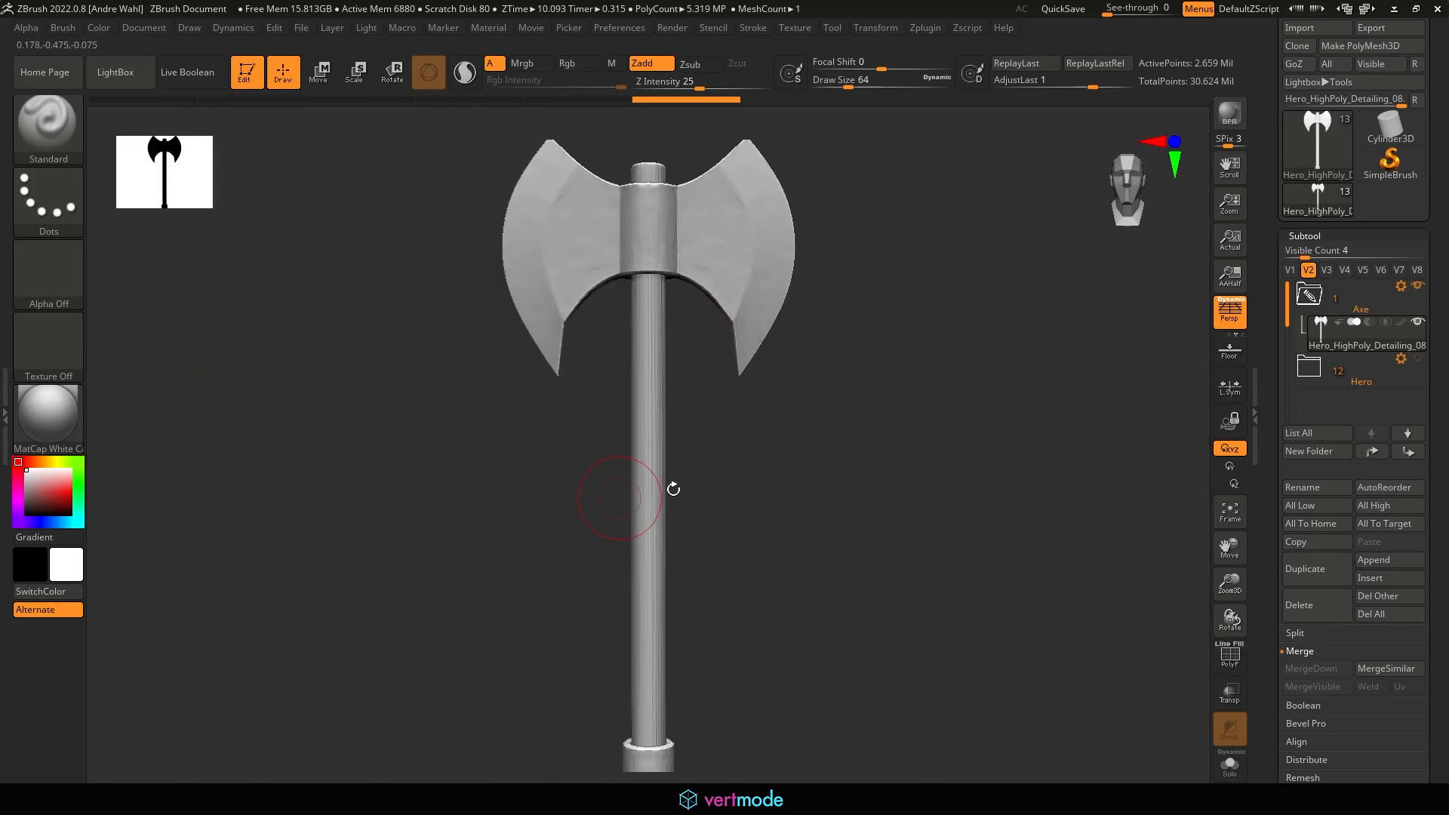
key(f)
alt+drag(904, 368, 858, 306)
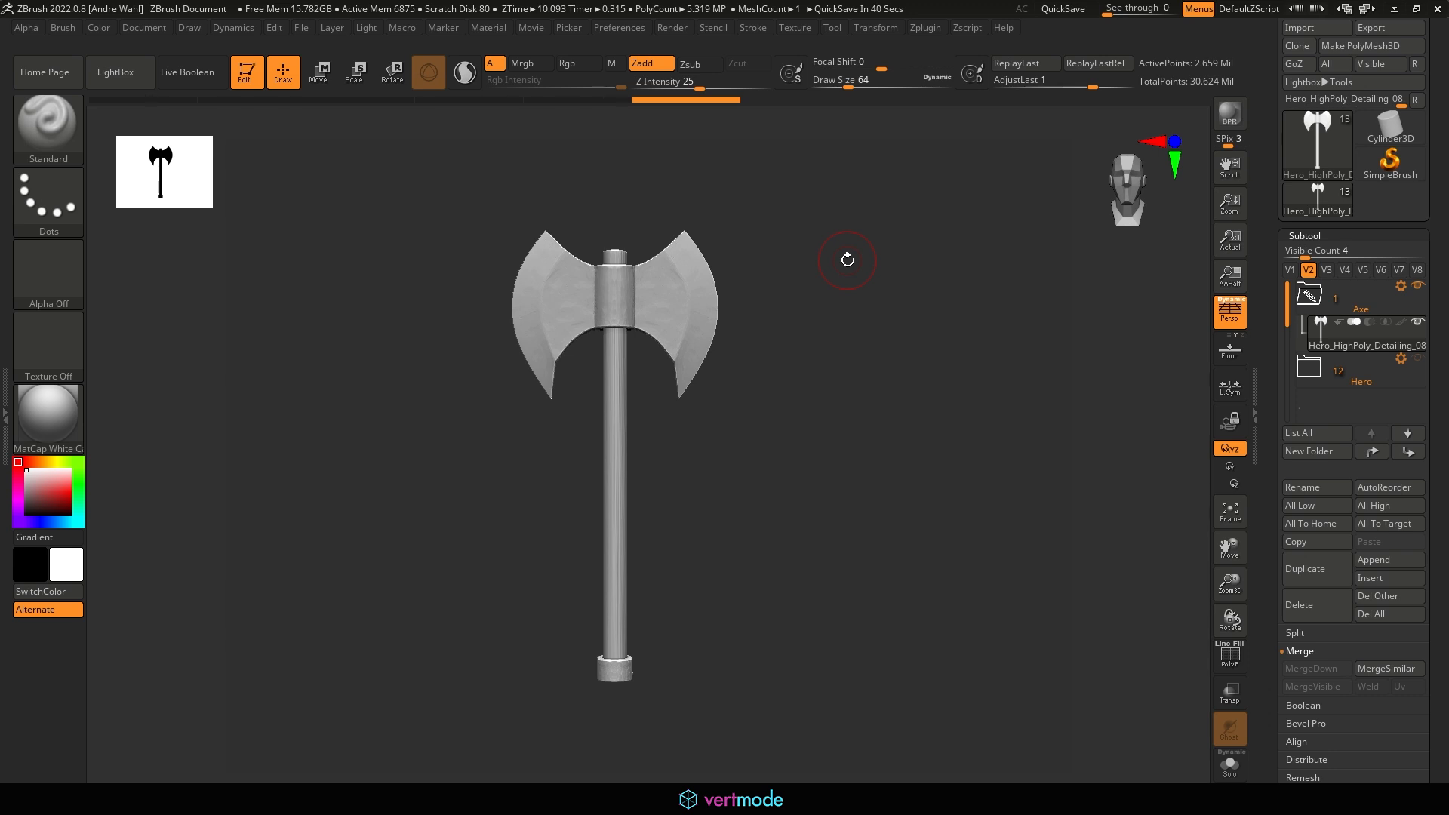
Pre-process the merged axe subtool again in Decimation Master and decimate it a second time at 34%
click(844, 27)
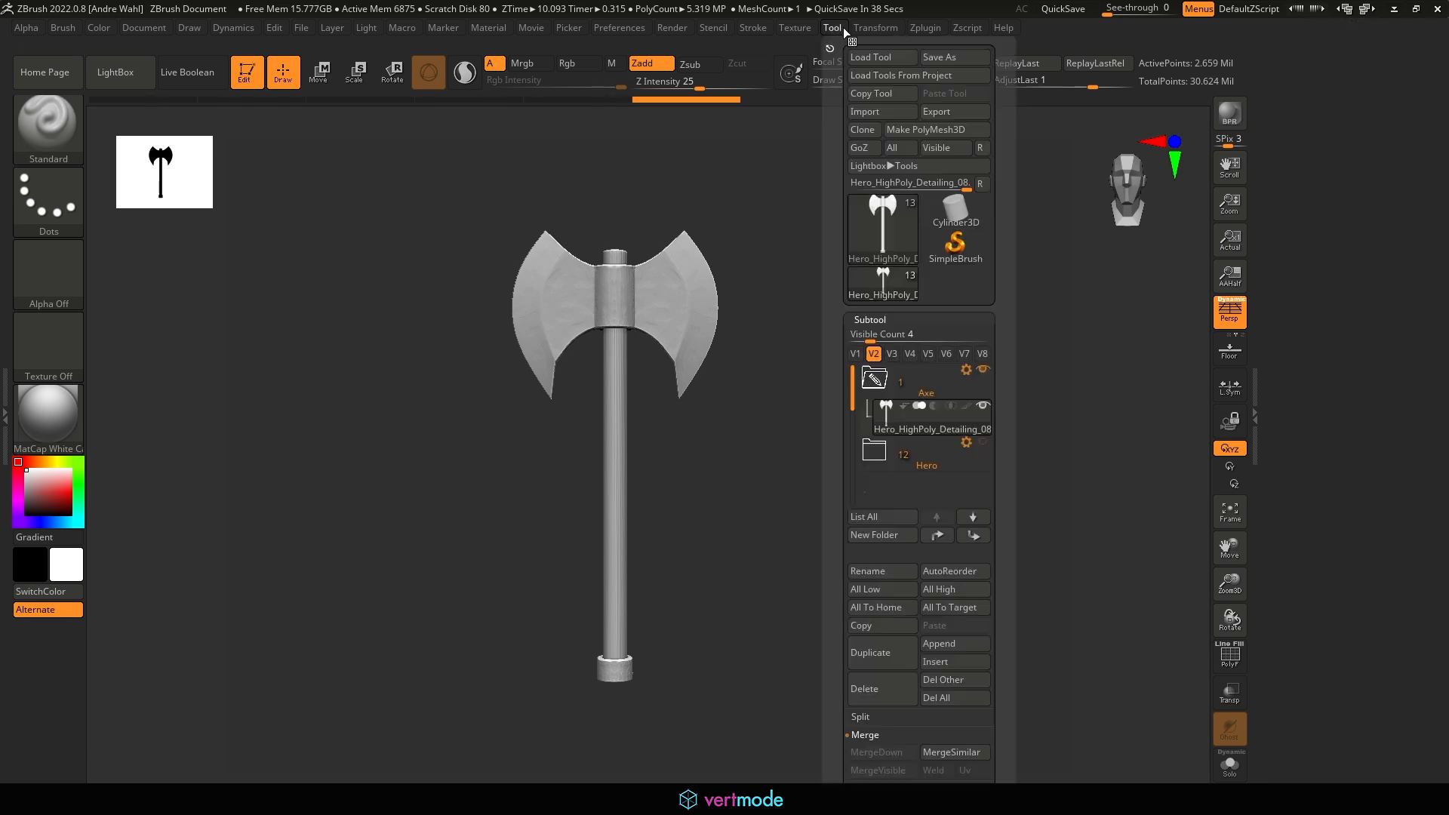
mouse_move(861, 30)
click(918, 28)
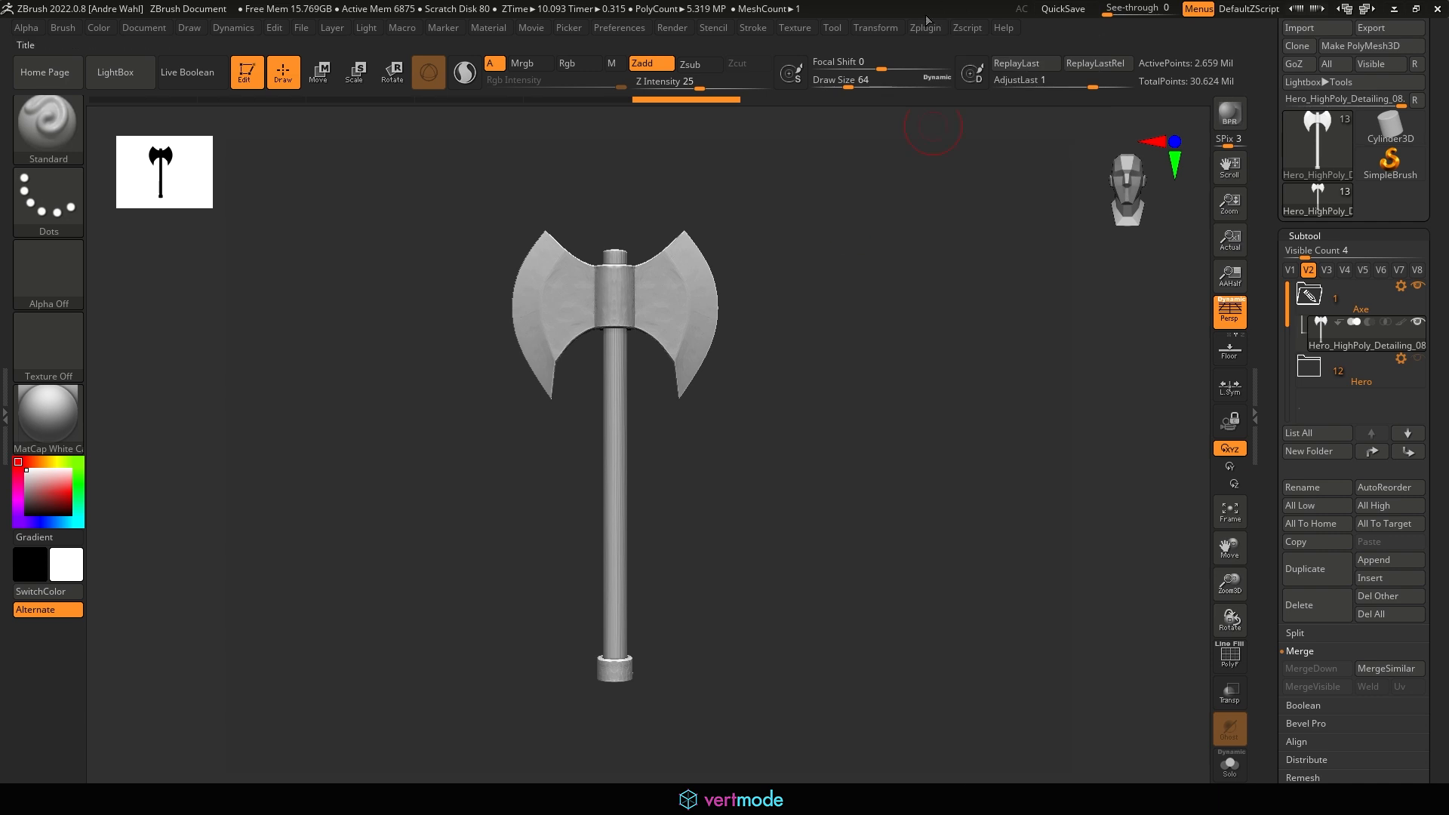
click(921, 30)
click(998, 342)
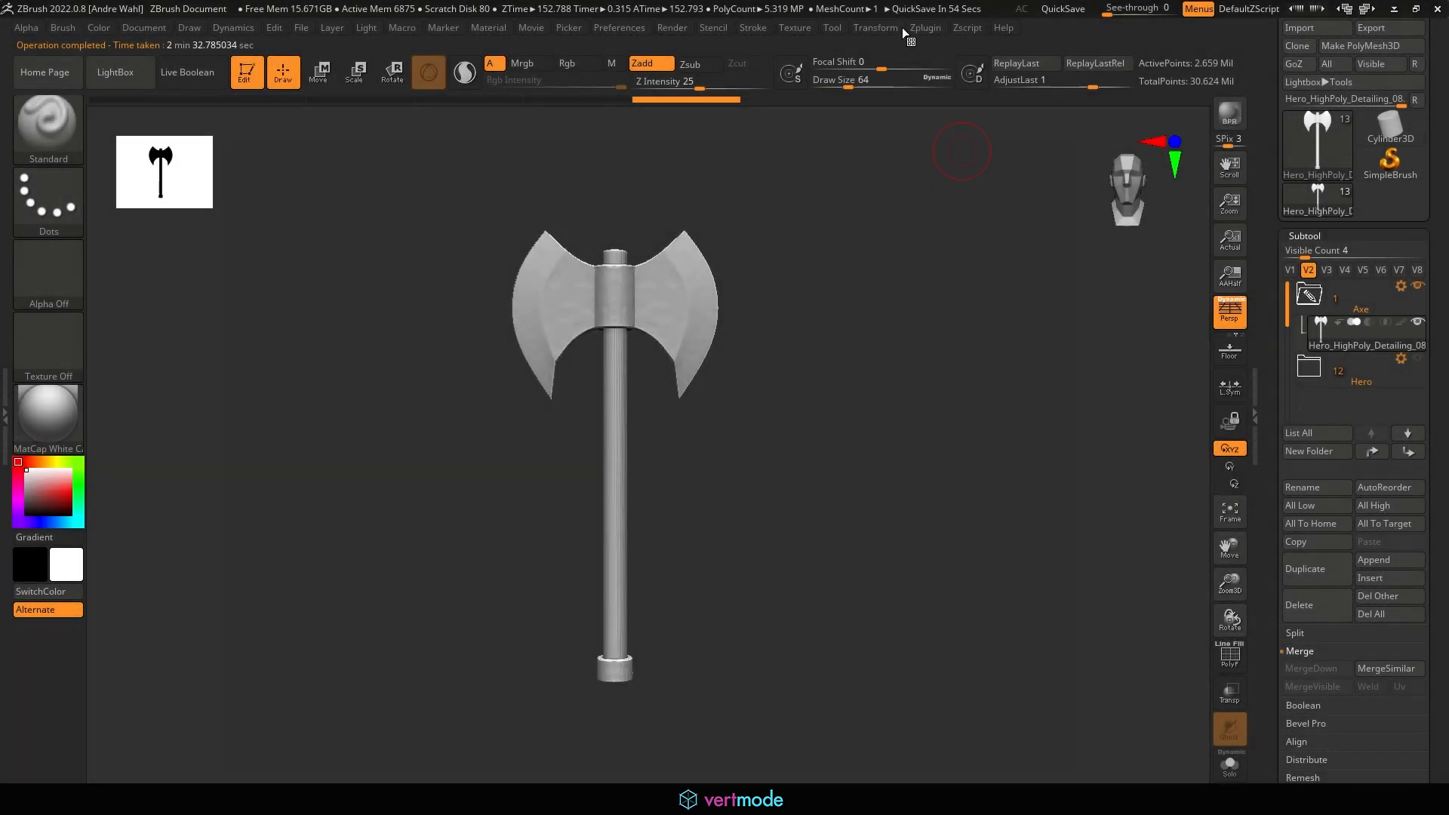
click(917, 28)
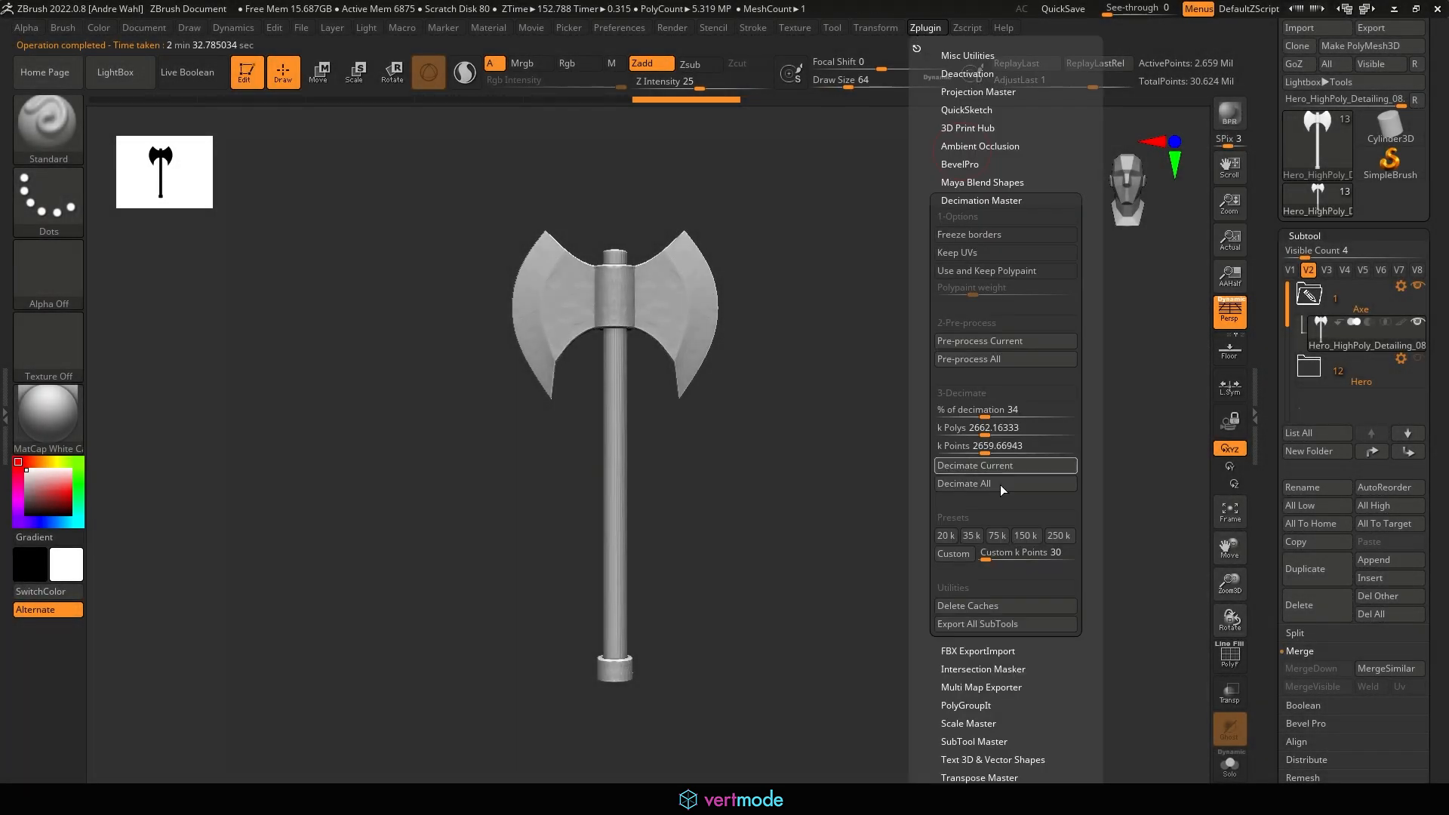
click(978, 463)
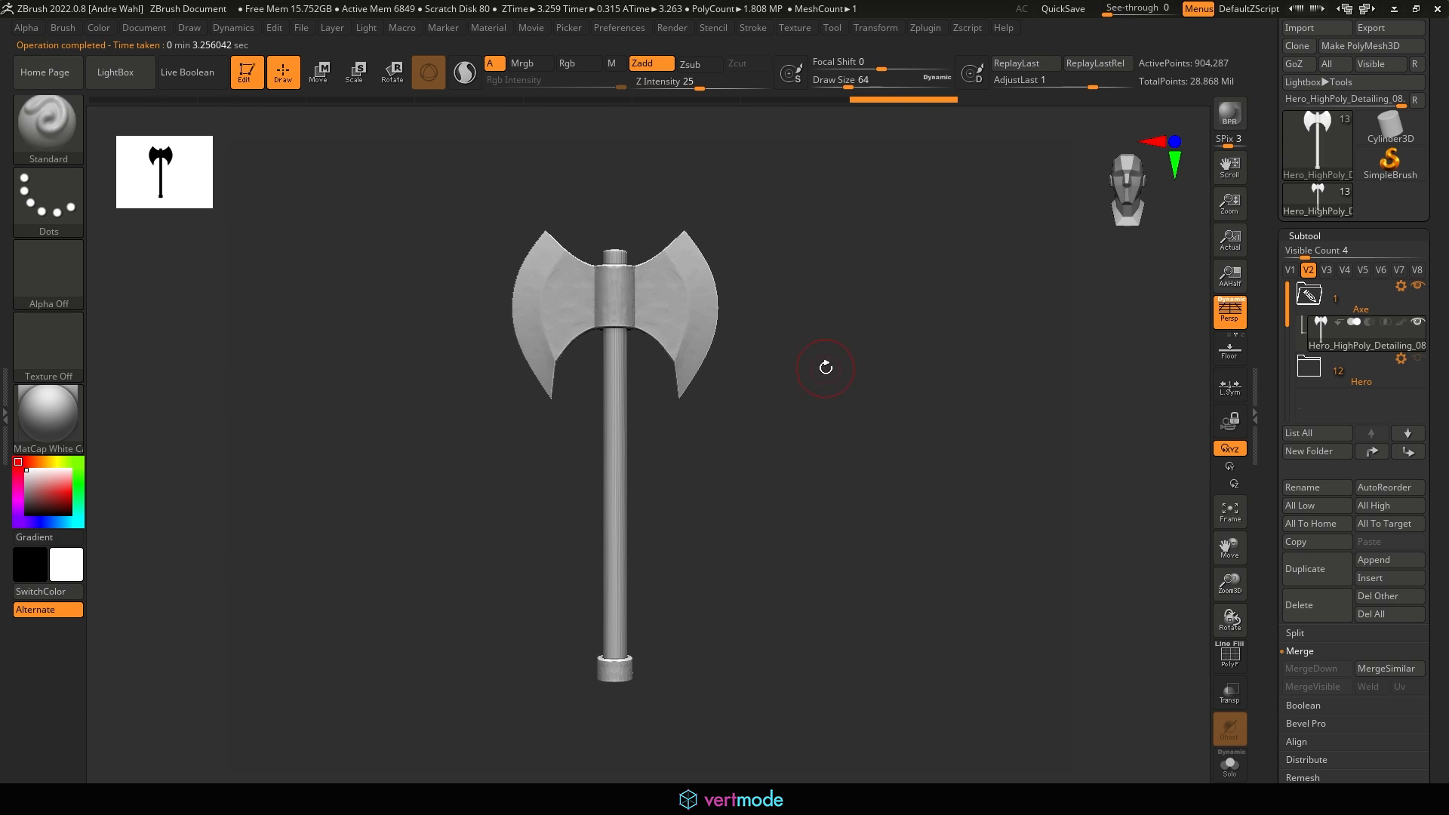
Examine the axe head's wireframe density and its shaded surface, and return to the solid view of the whole axe
click(1225, 668)
alt+drag(858, 450, 873, 782)
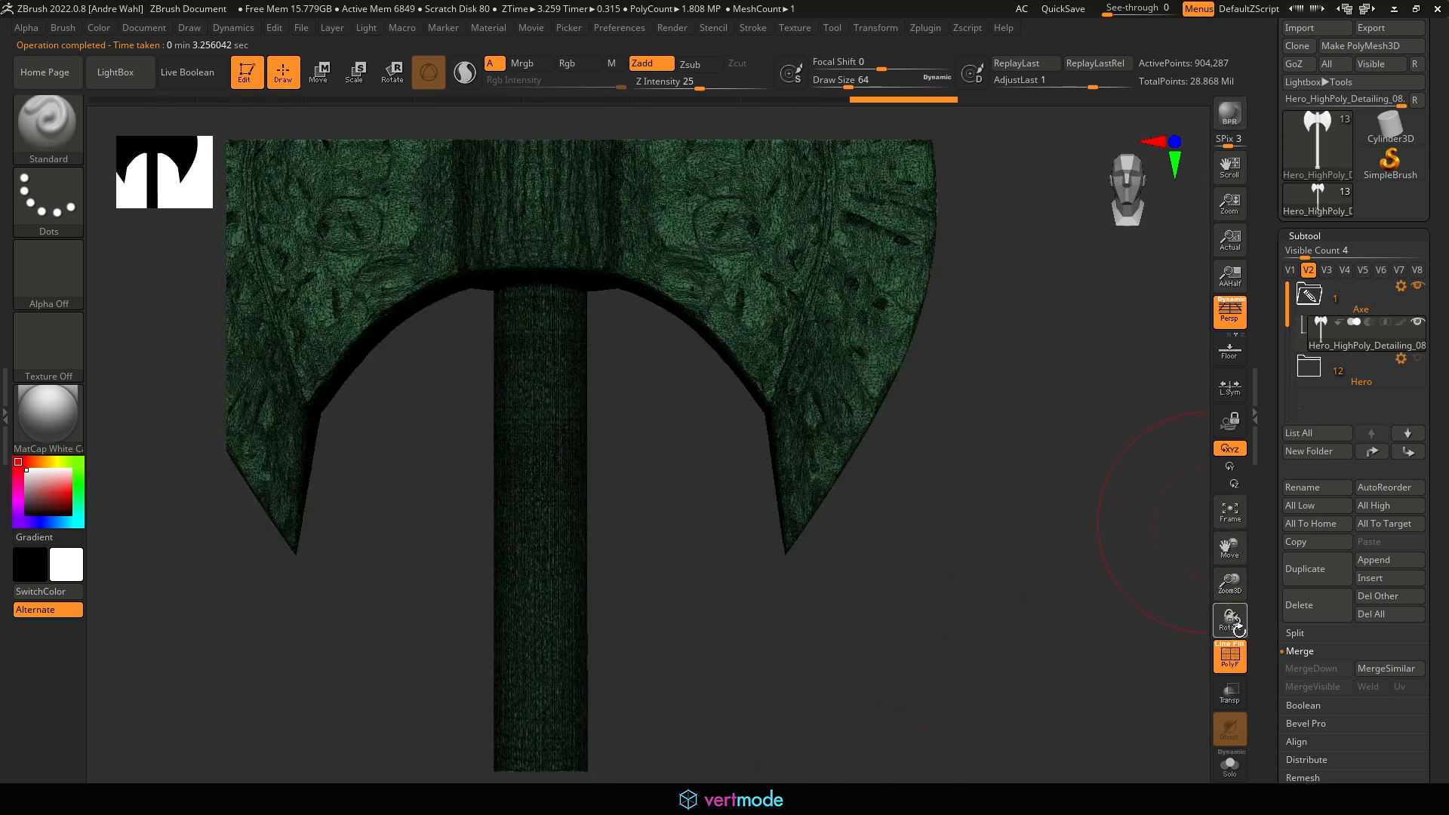
click(1233, 654)
alt+drag(1050, 559, 992, 420)
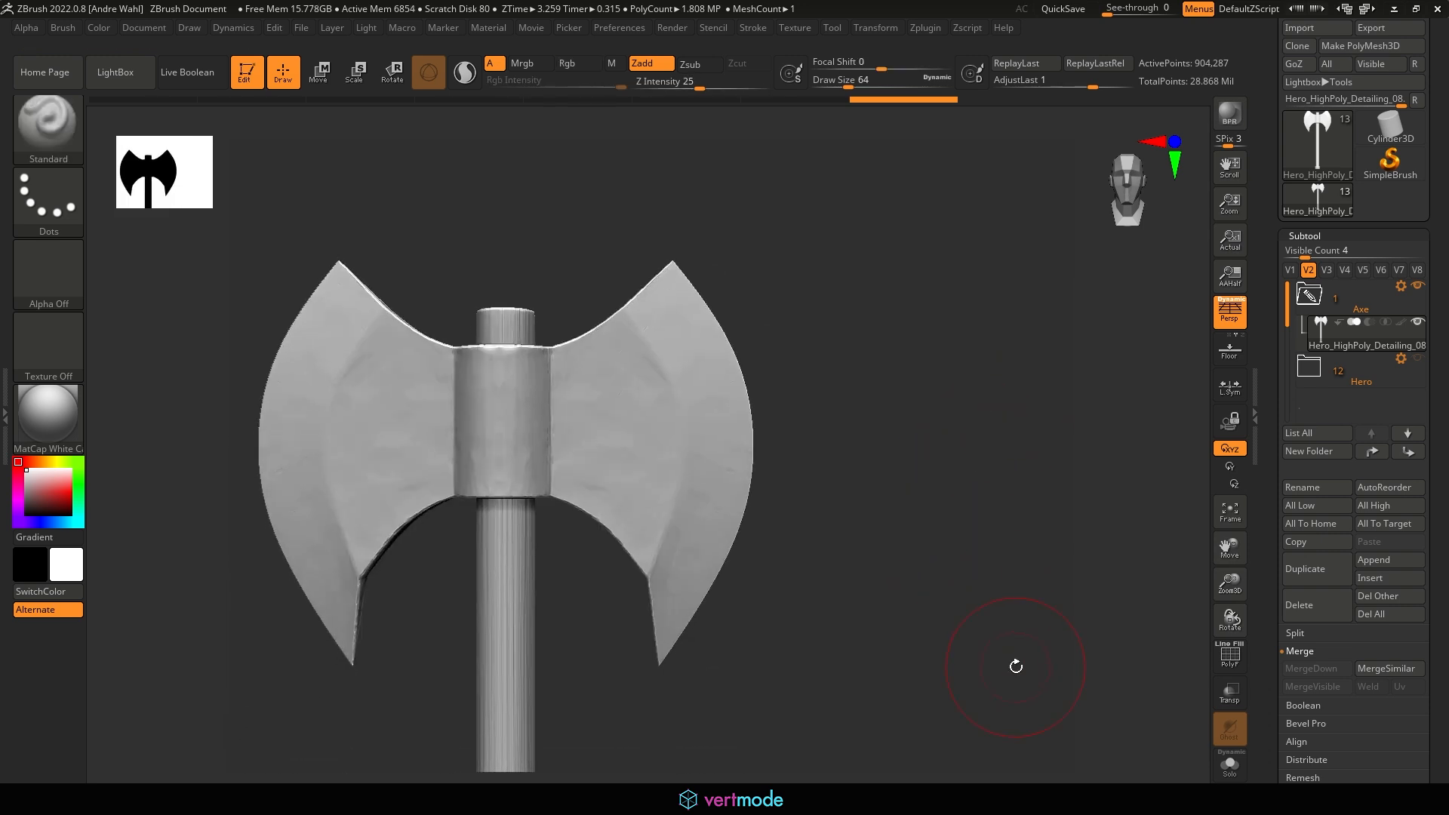
alt+drag(1016, 666, 958, 339)
alt+drag(938, 475, 948, 545)
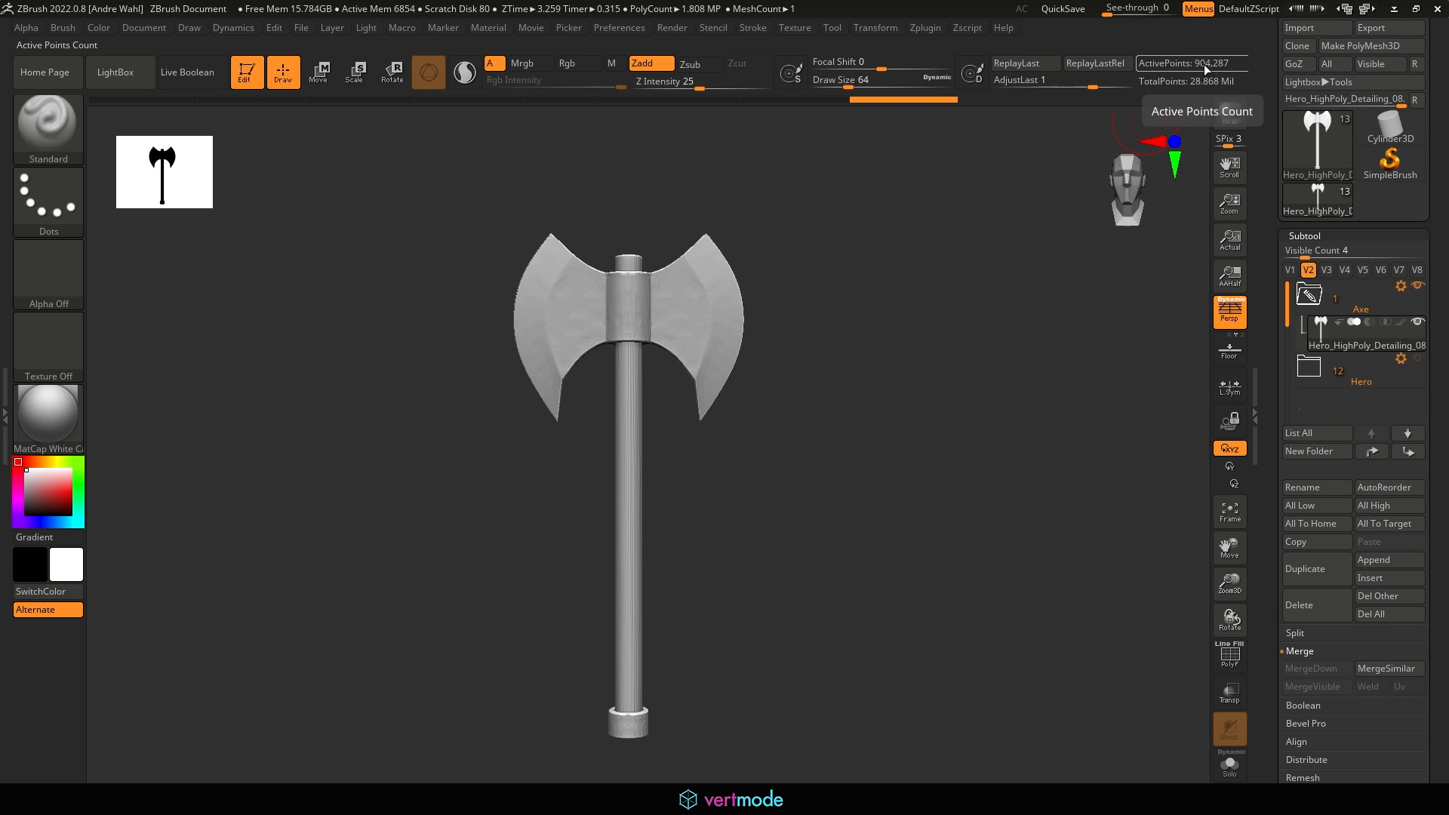
Run a third Decimation Master pass on the axe, pre-processing and decimating it at 34%
click(925, 27)
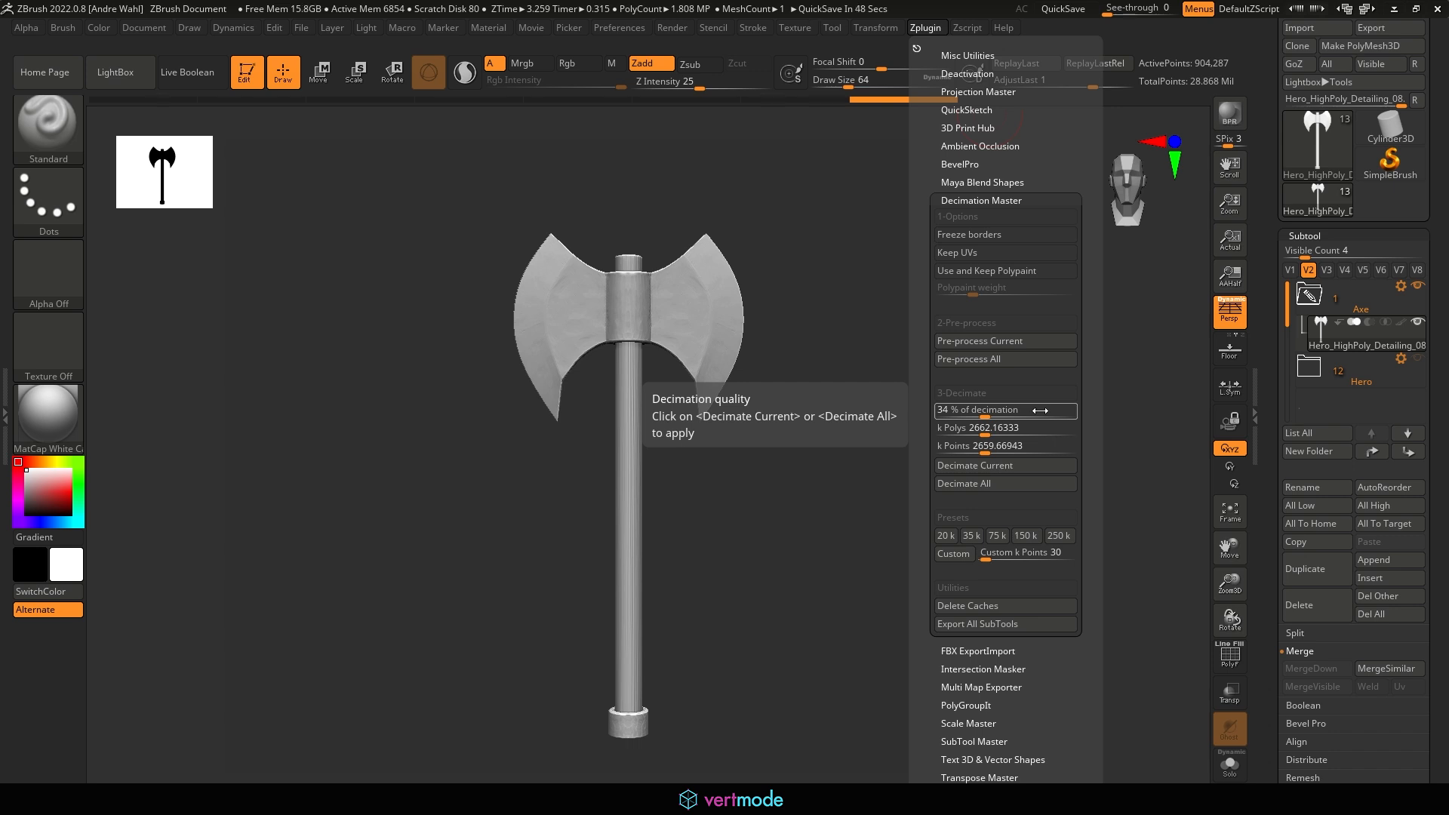
click(982, 340)
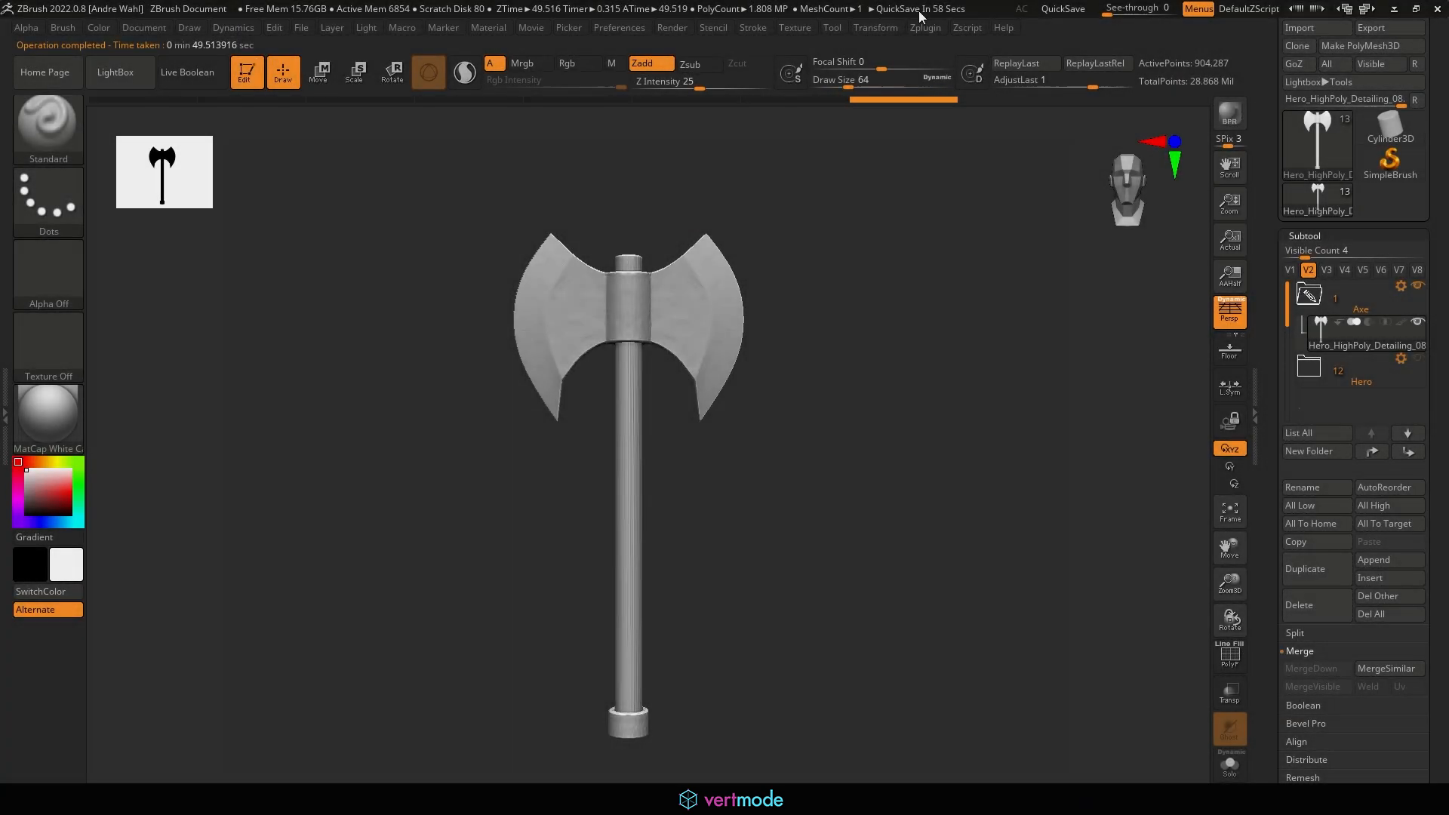
click(916, 27)
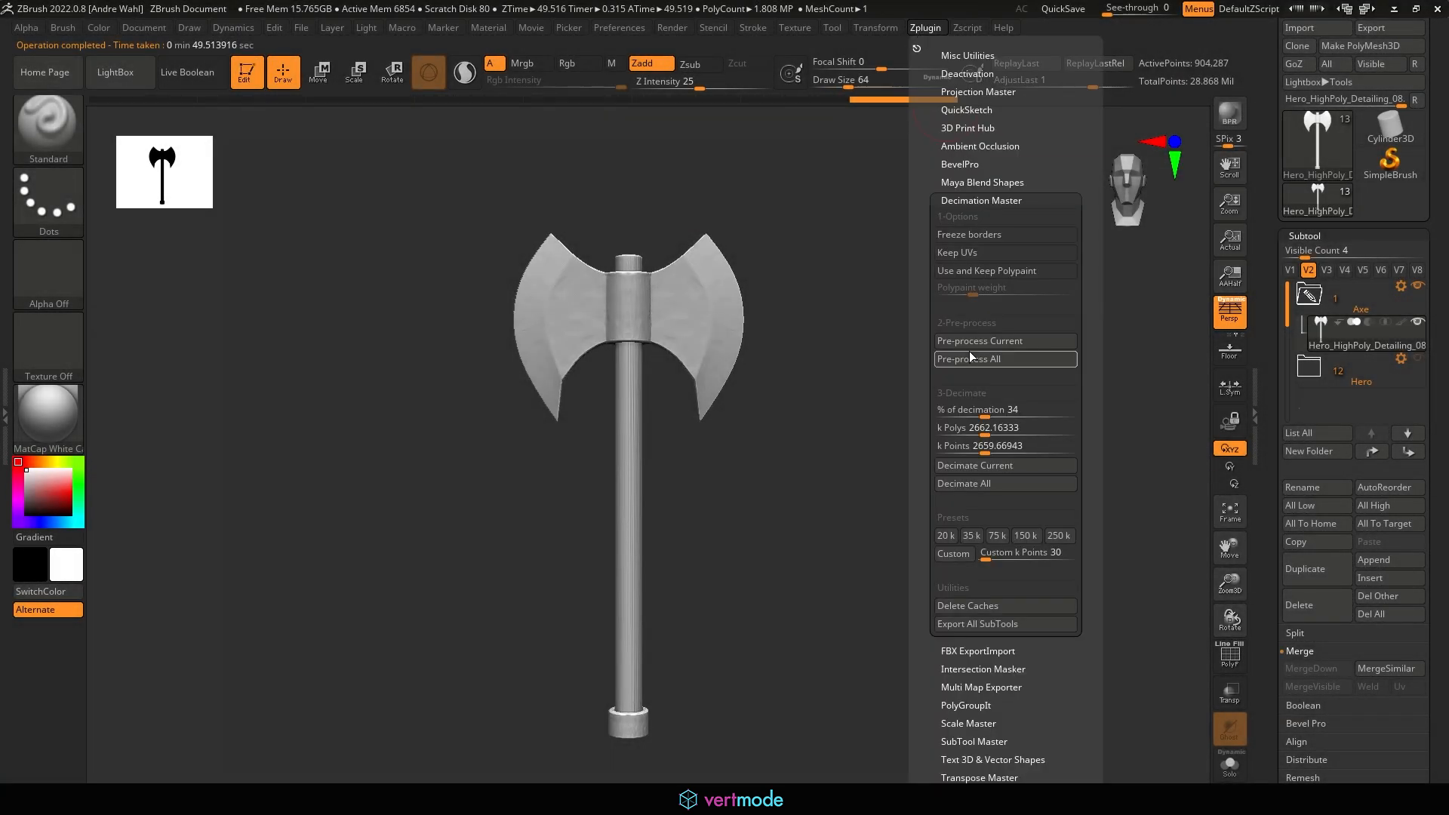
click(958, 466)
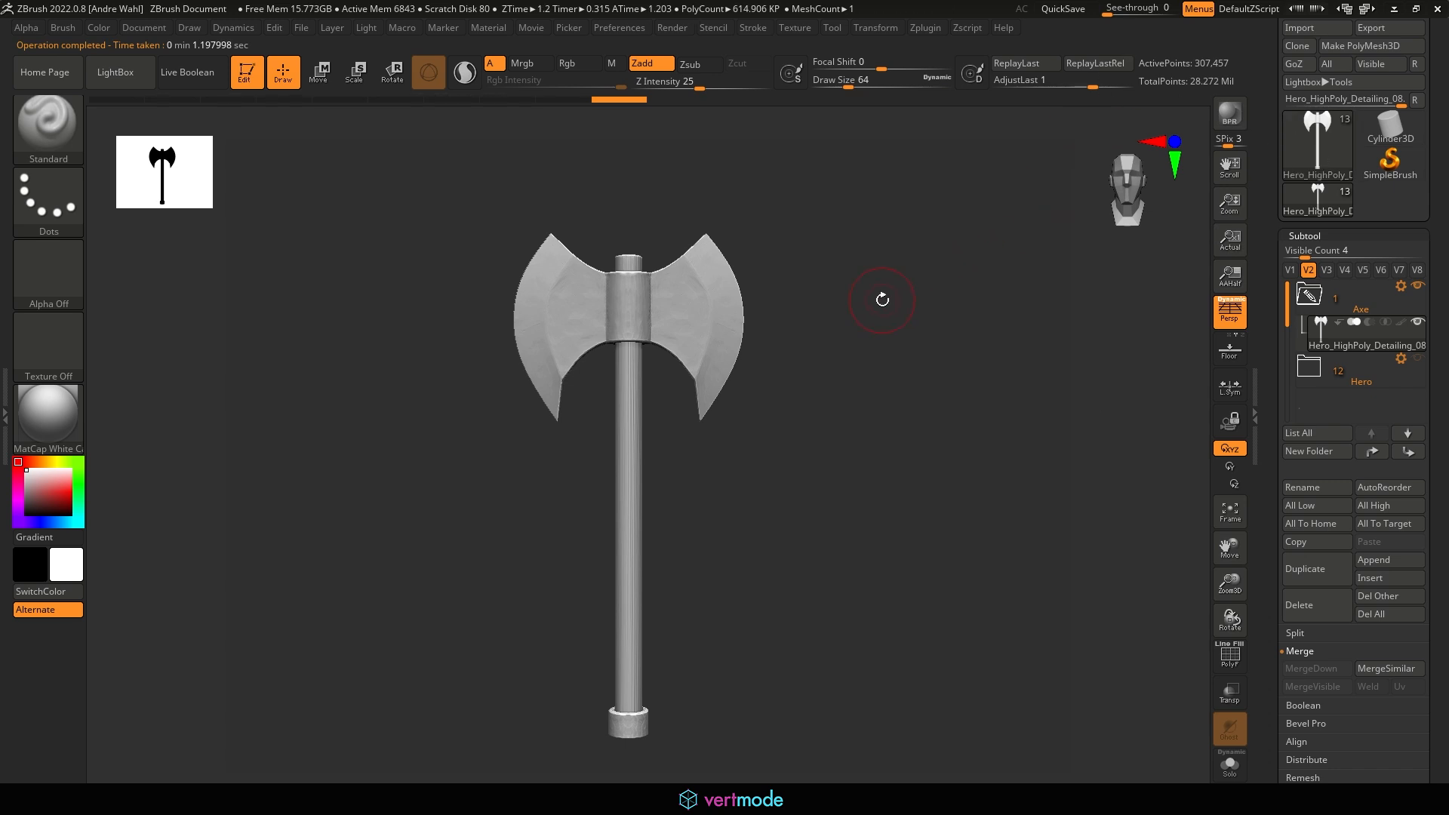
Inspect the wireframe up close where the axe blade meets the handle, and restore the solid full view
ctrl+right_drag(909, 317, 958, 621)
alt+right_drag(679, 151, 973, 508)
key(shift+f)
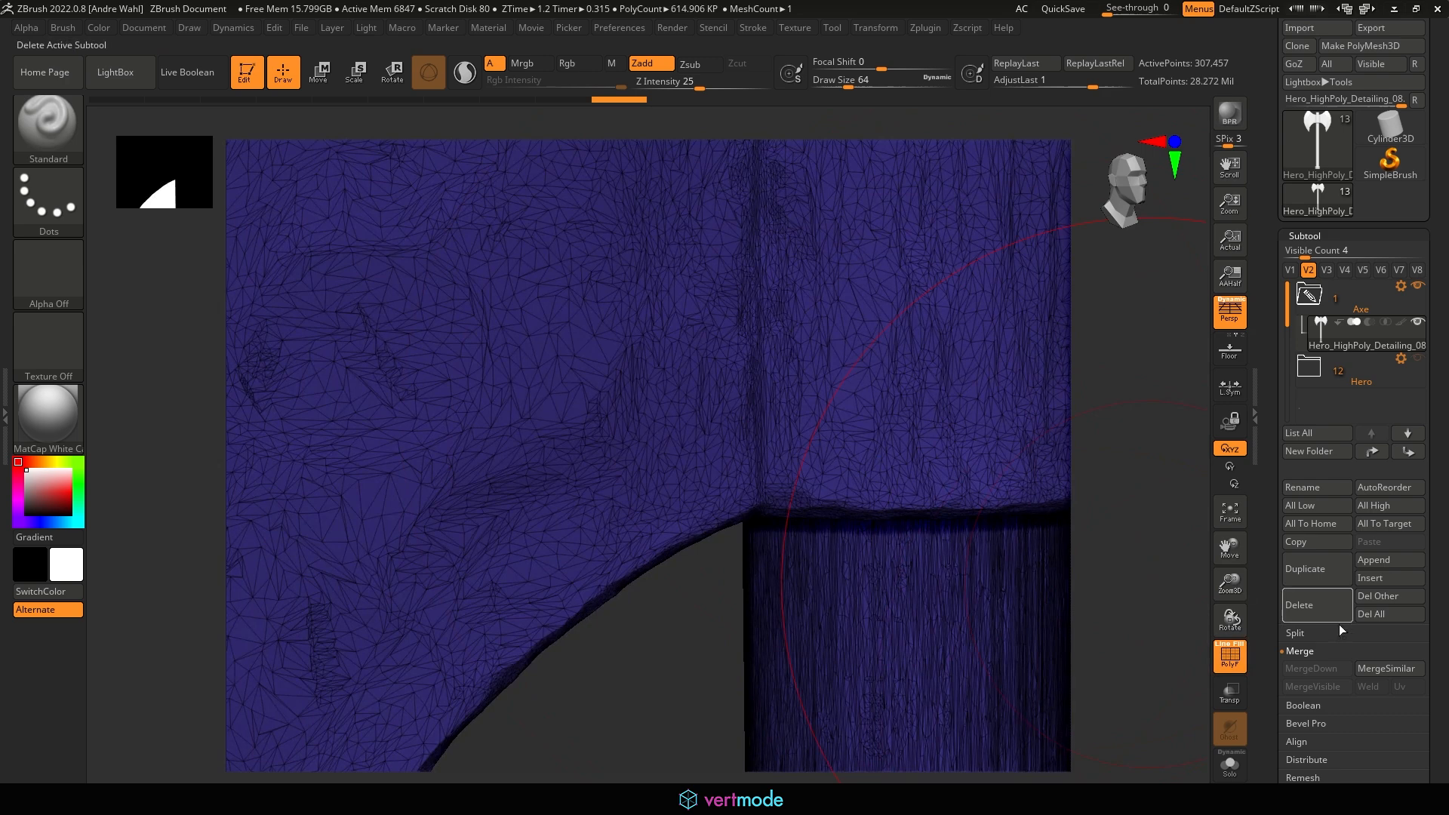
click(1236, 659)
right_drag(1145, 637, 835, 388)
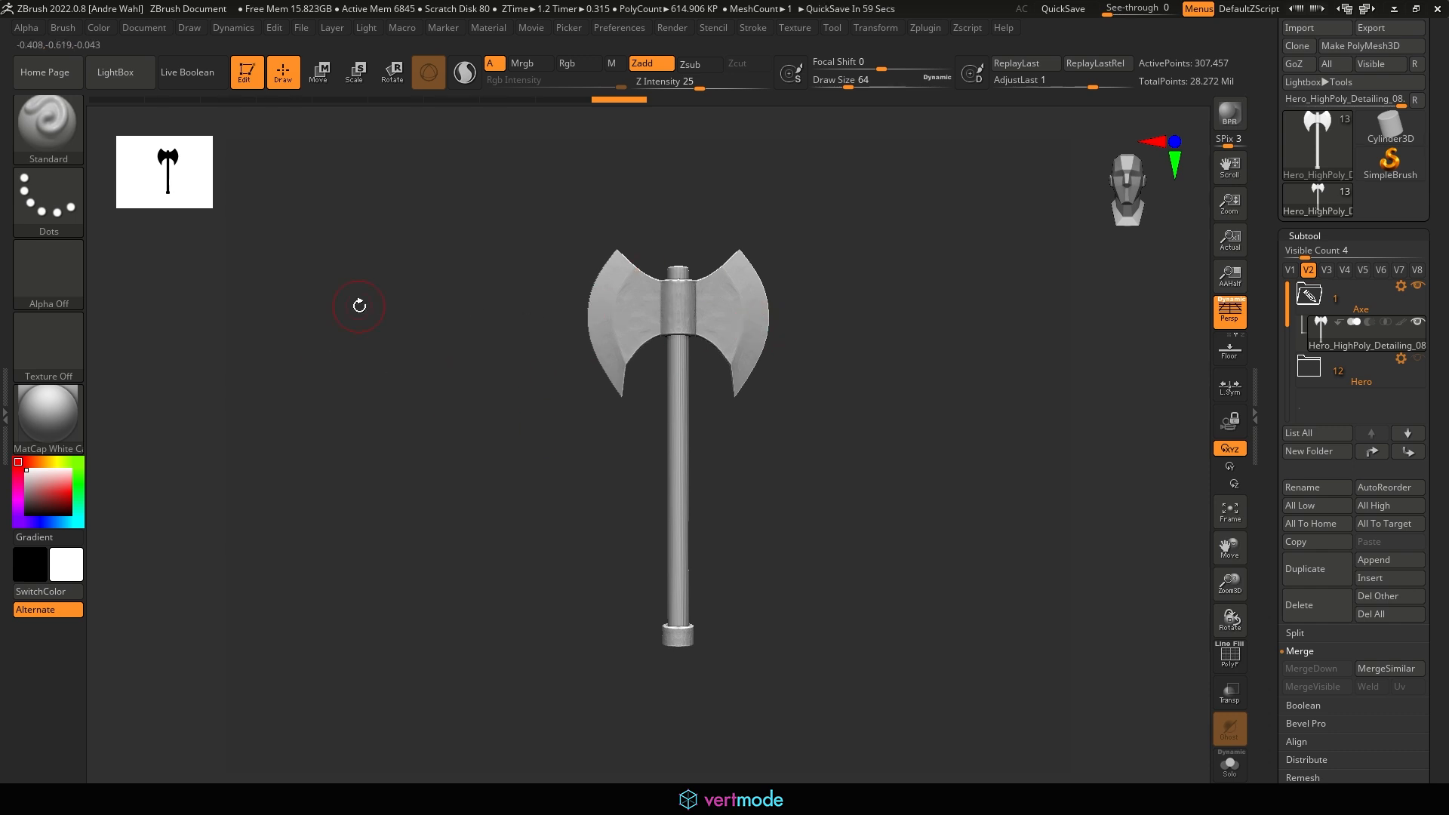
Start exporting the axe as an OBJ and browse to the scenes folder of Tutorial_Game_Character on the Desktop
scroll(1380, 104, up, 2)
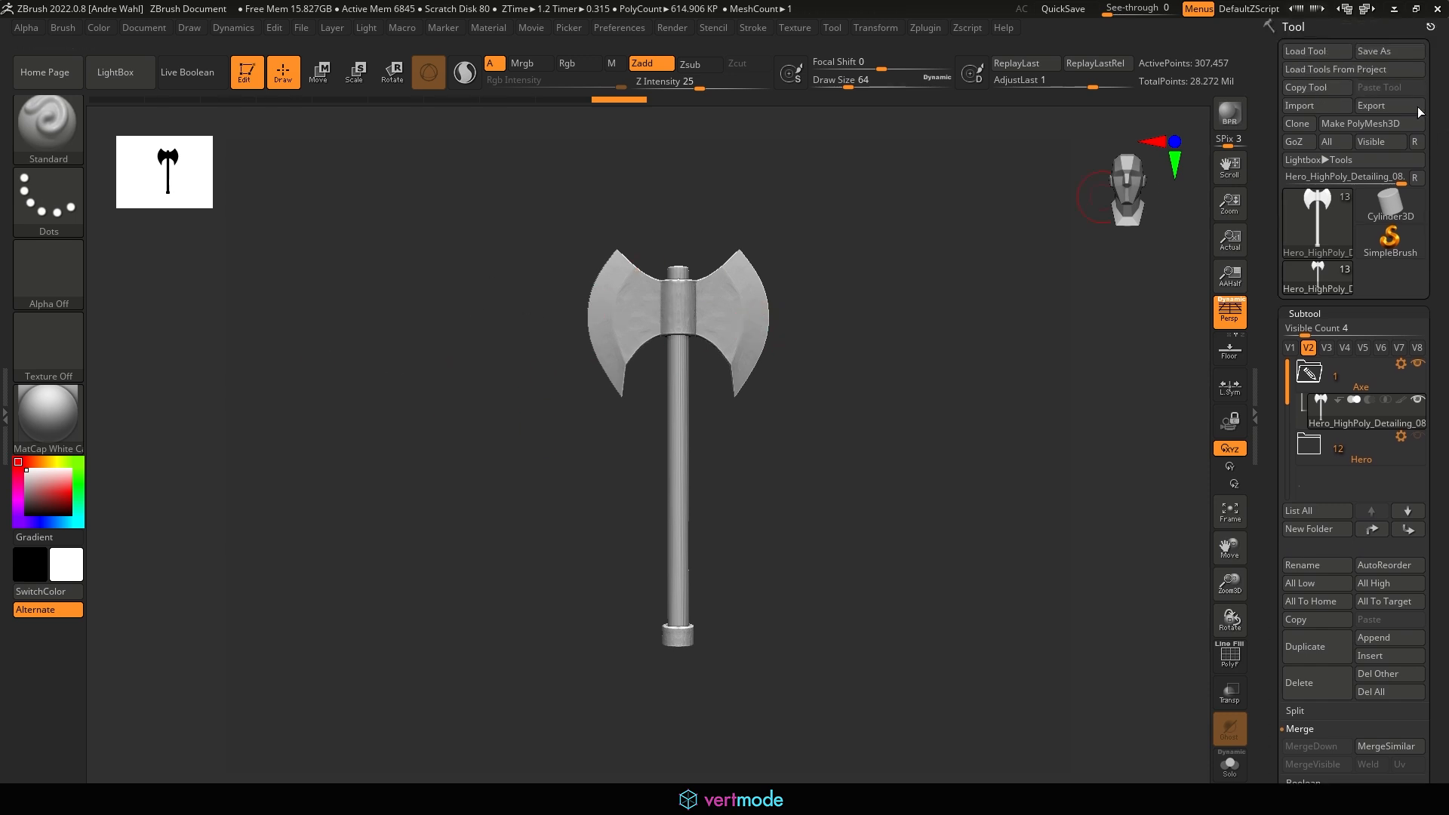
click(1380, 104)
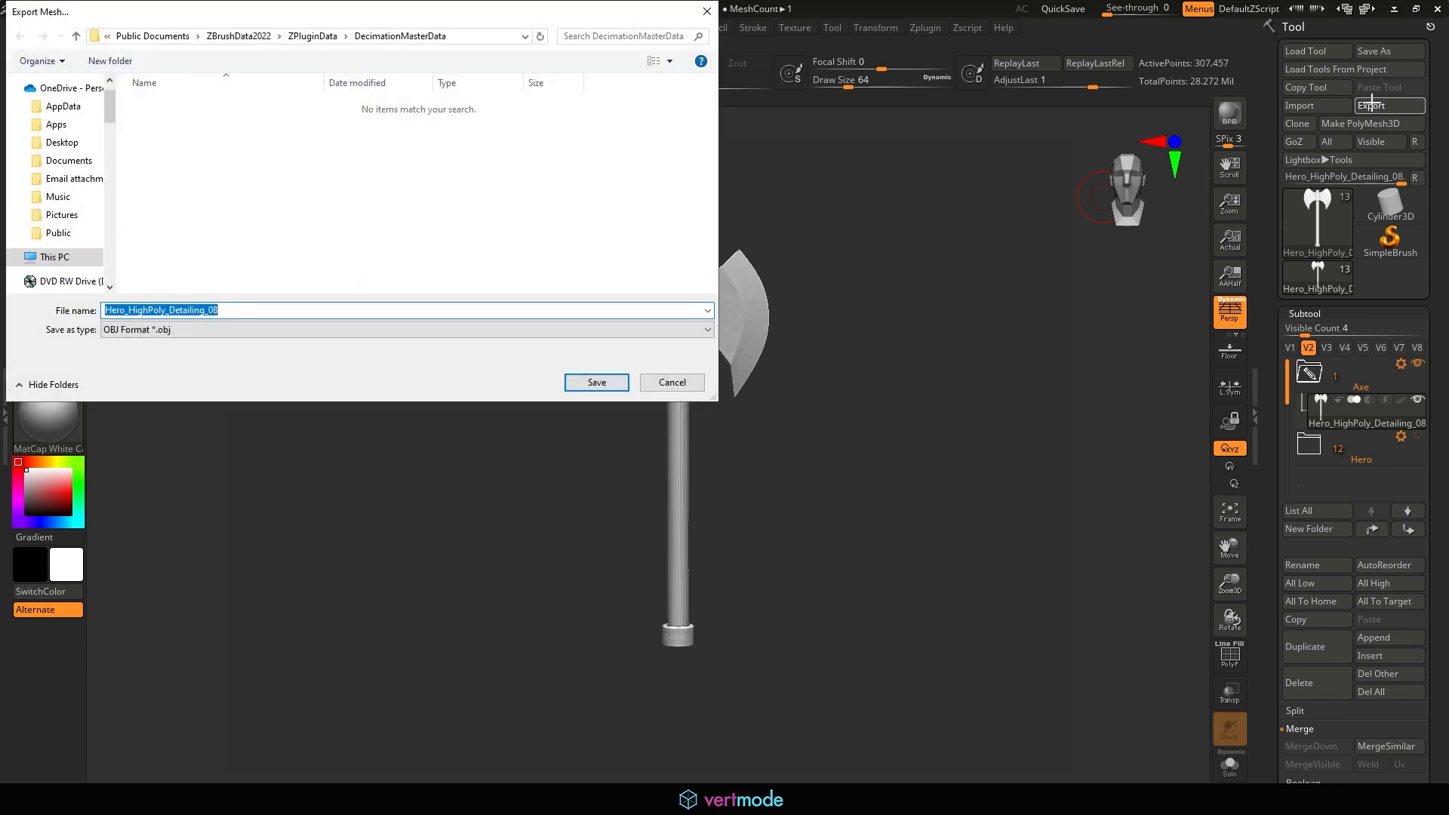
scroll(57, 121, up, 3)
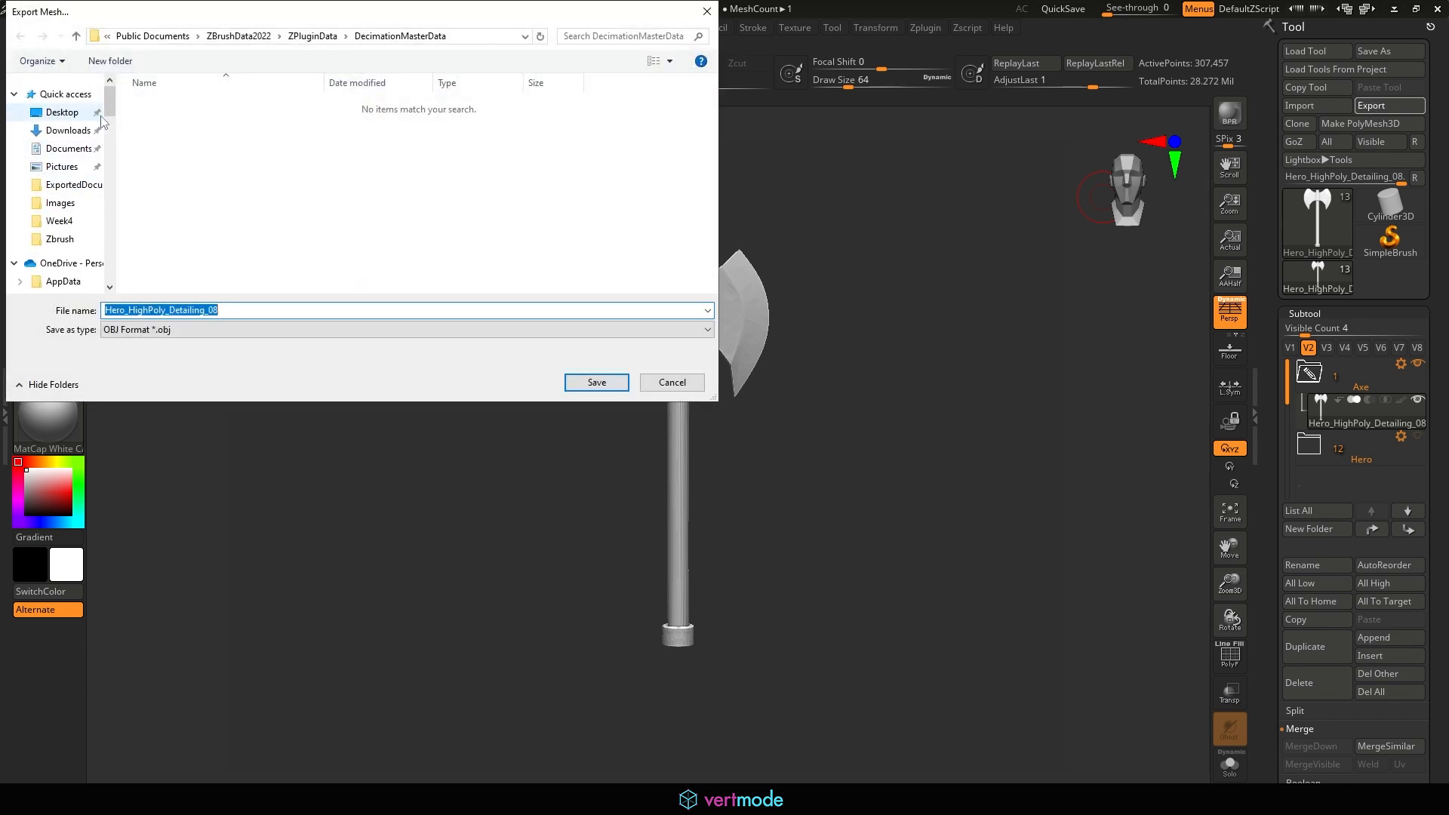
click(54, 114)
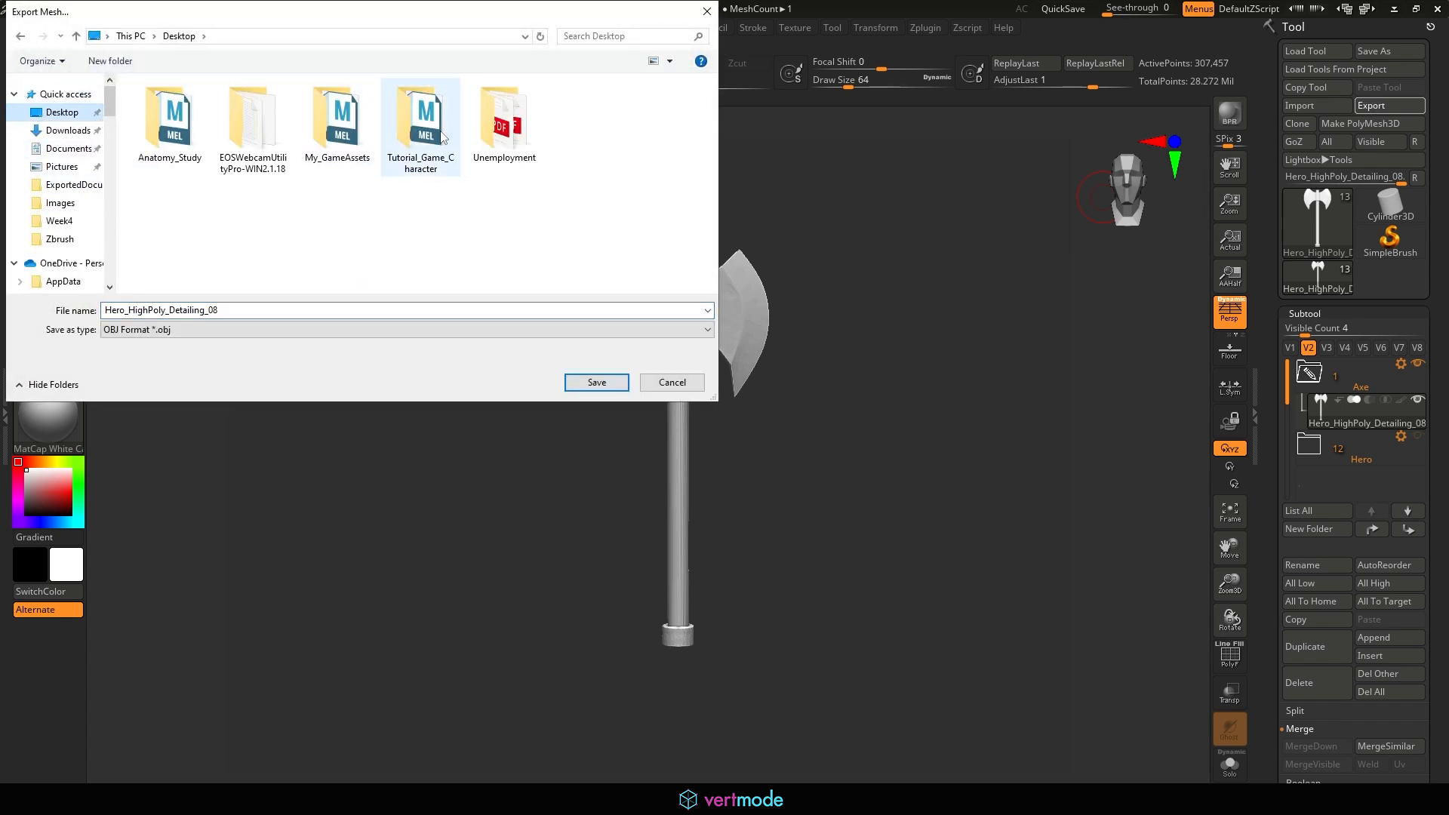
click(444, 138)
double_click(444, 138)
scroll(242, 265, down, 1)
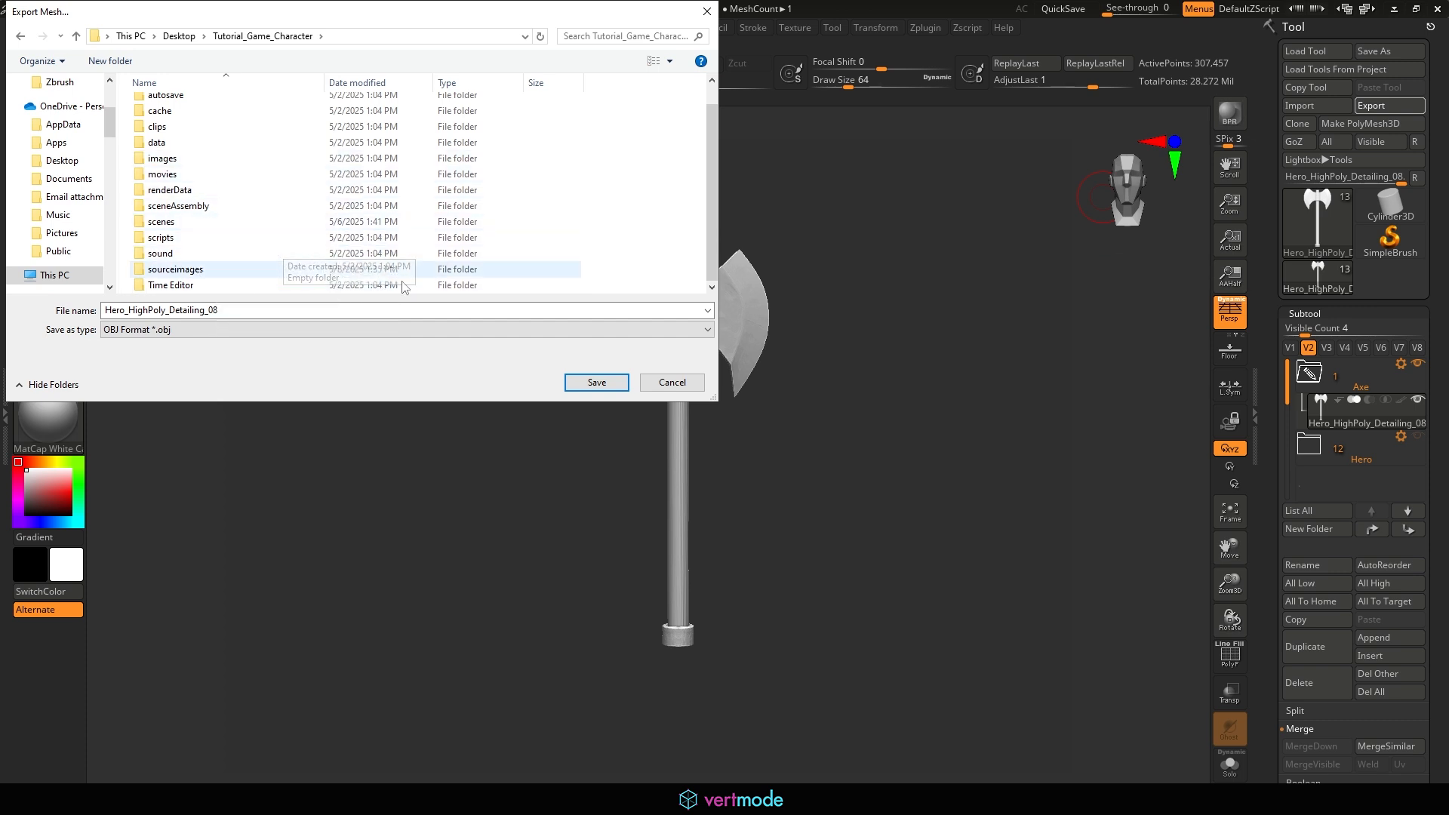
click(194, 226)
double_click(194, 227)
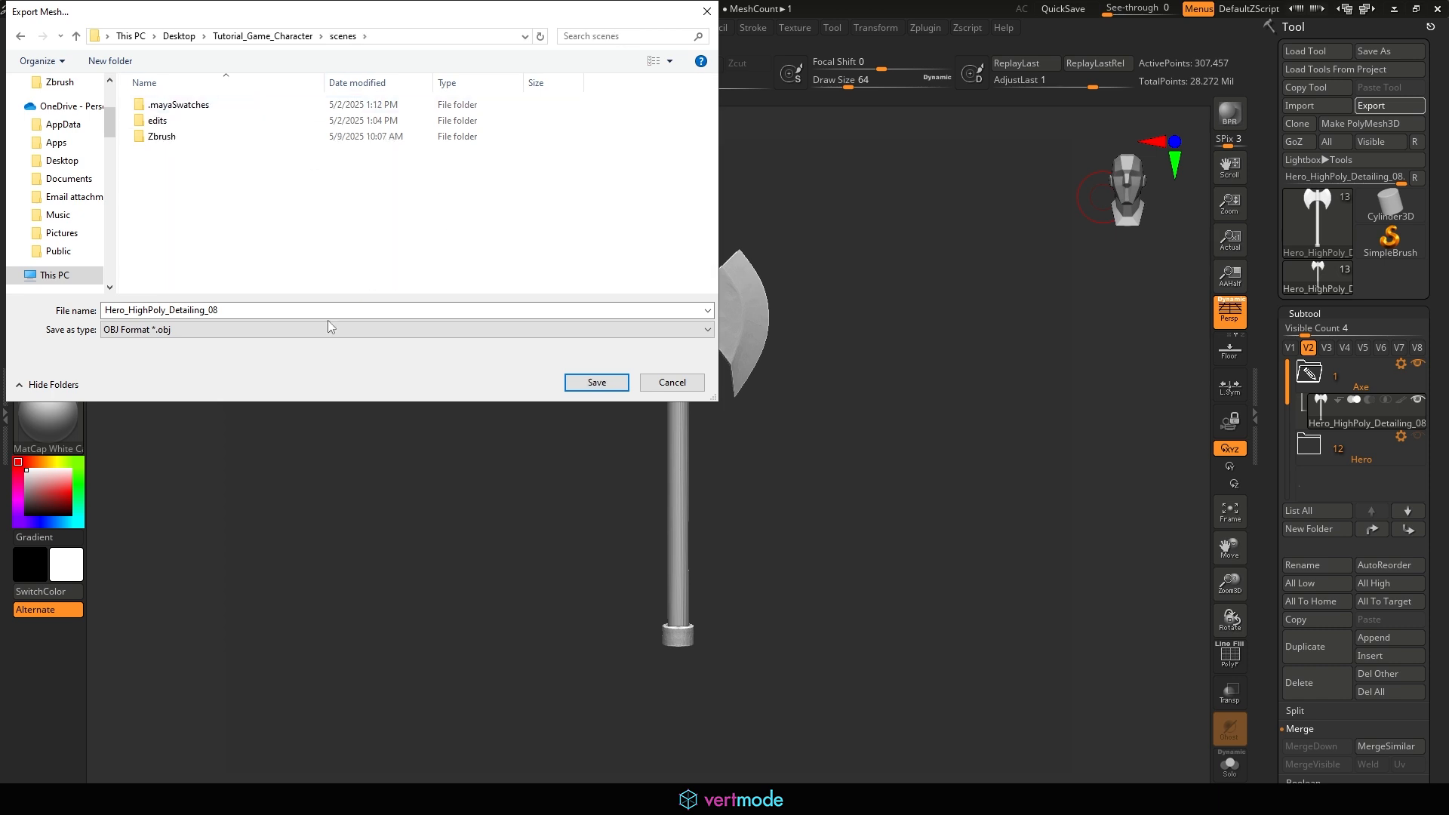
Create a folder named Retopology inside the scenes folder and open it as the export location
right_click(157, 188)
mouse_move(302, 363)
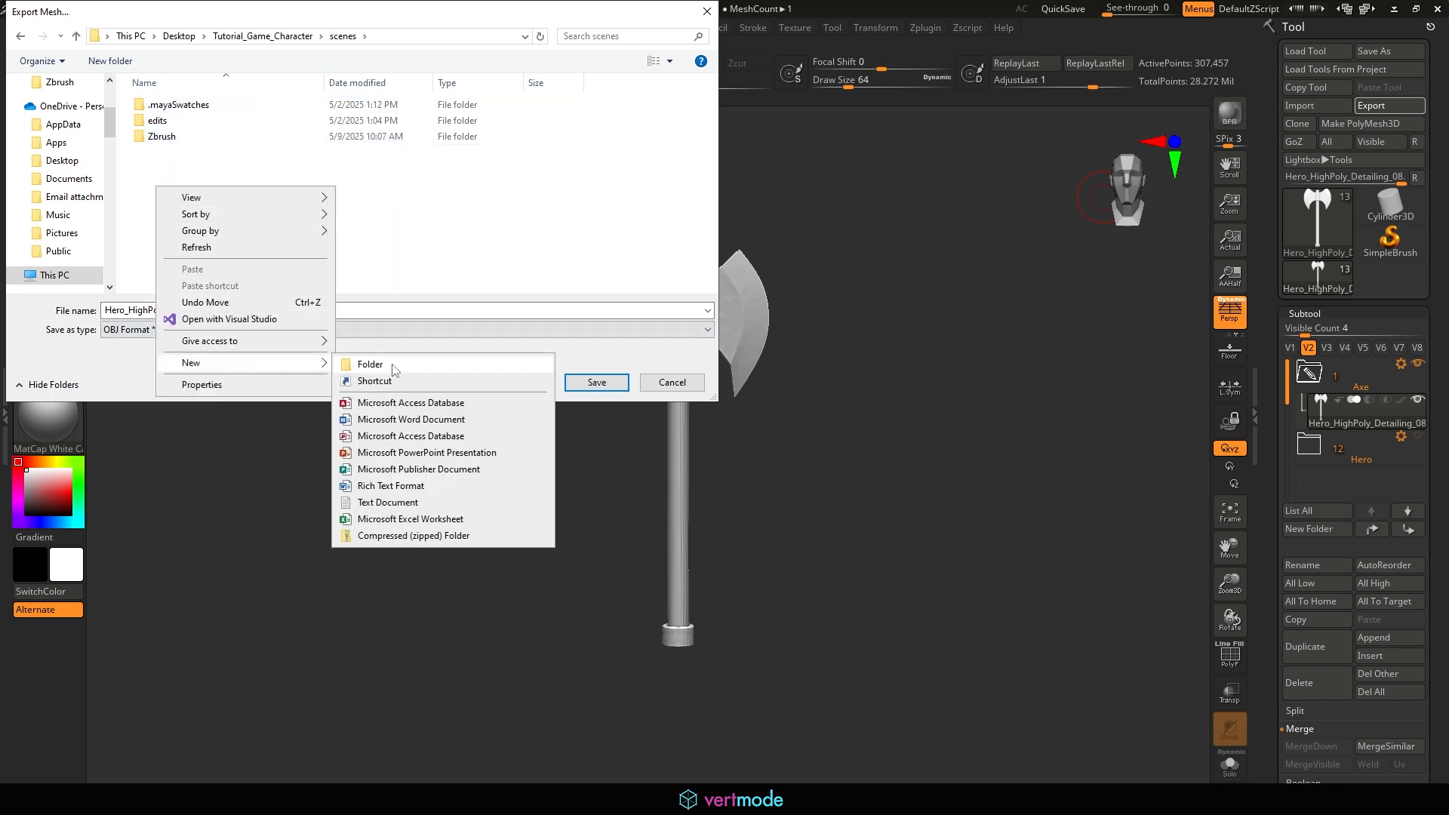
click(371, 364)
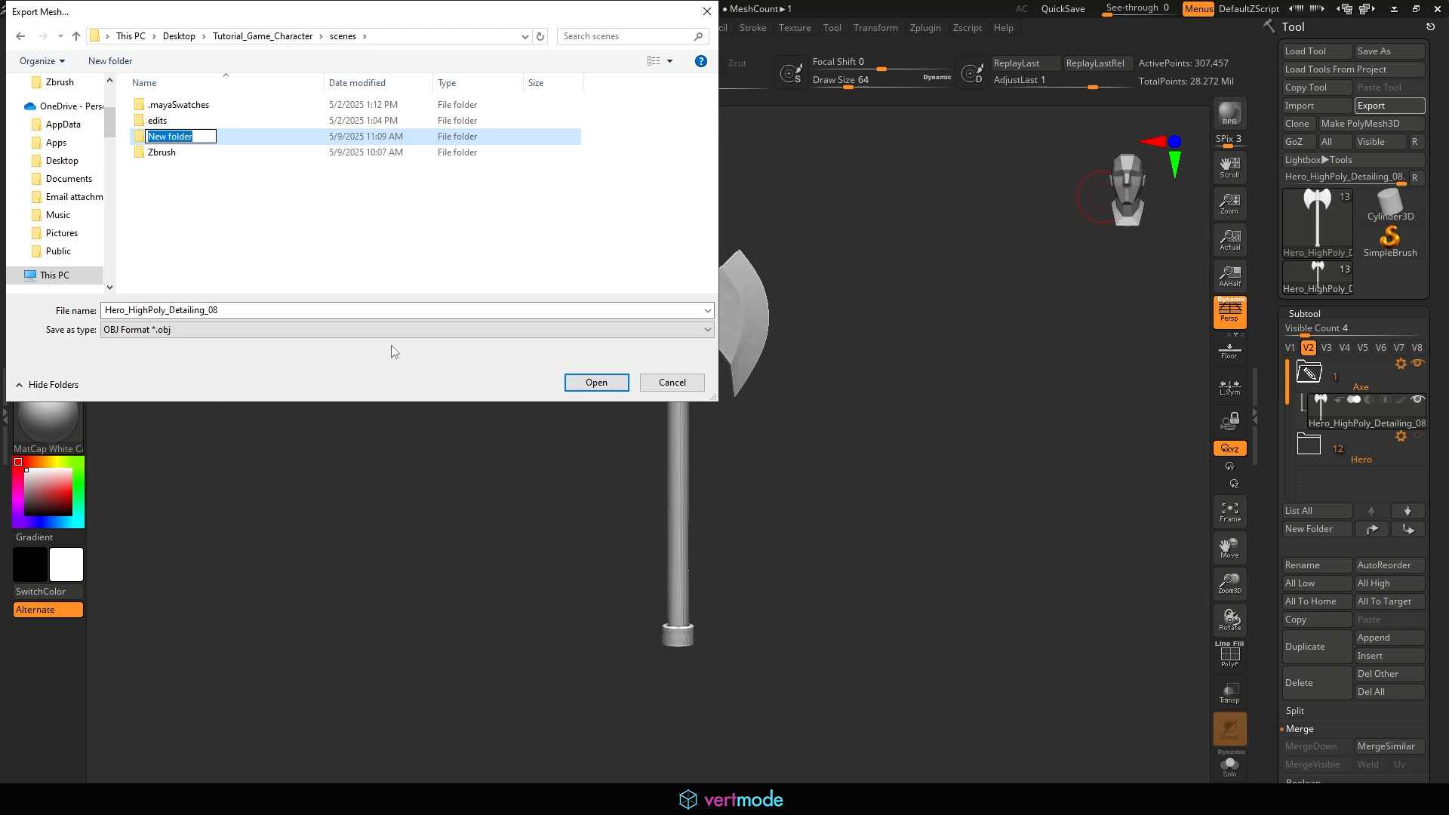
text(Retopology)
double_click(139, 137)
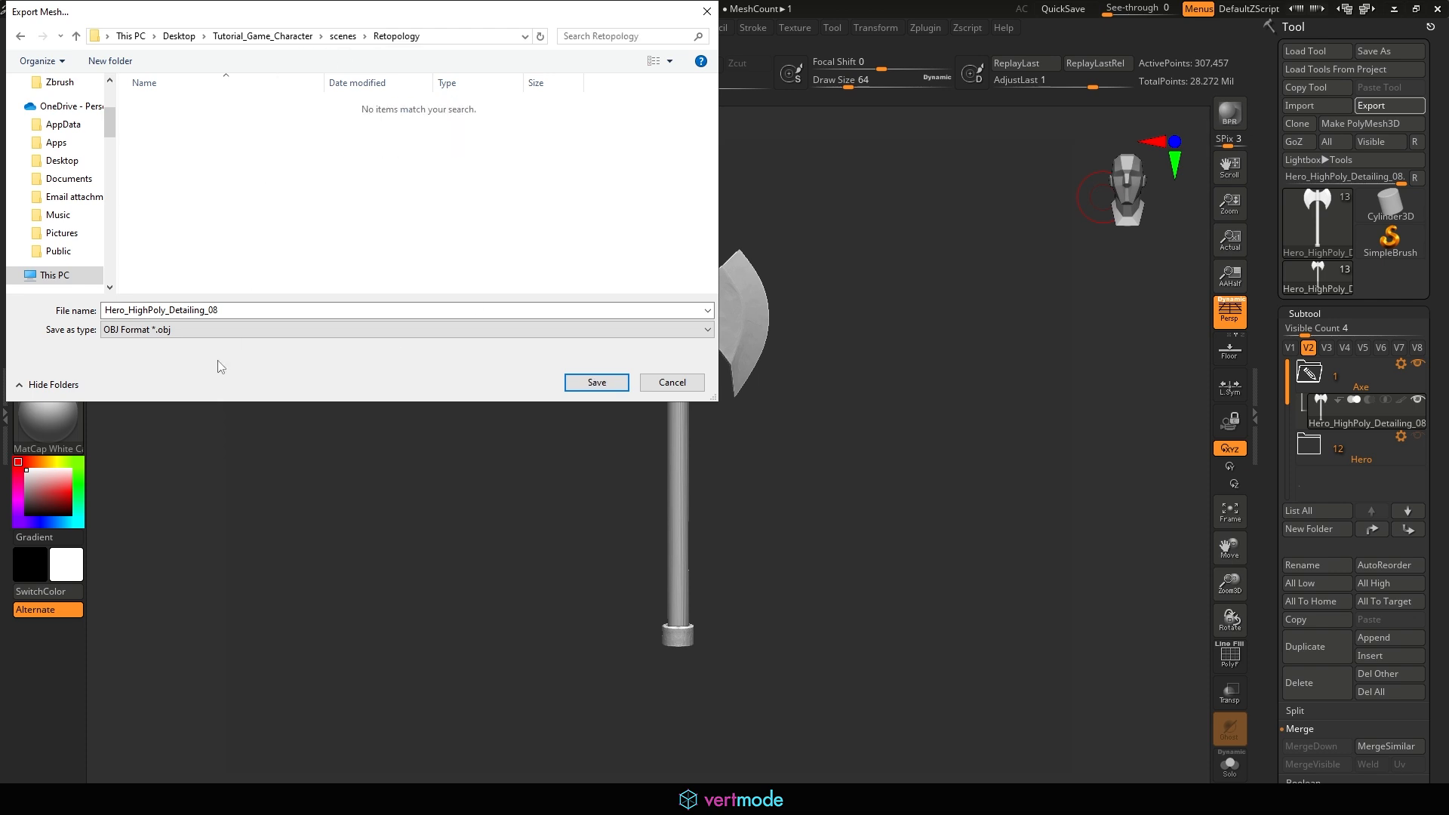
Name the export file Axe_Decimated_300k and save the mesh in OBJ format
double_click(215, 311)
text(A)
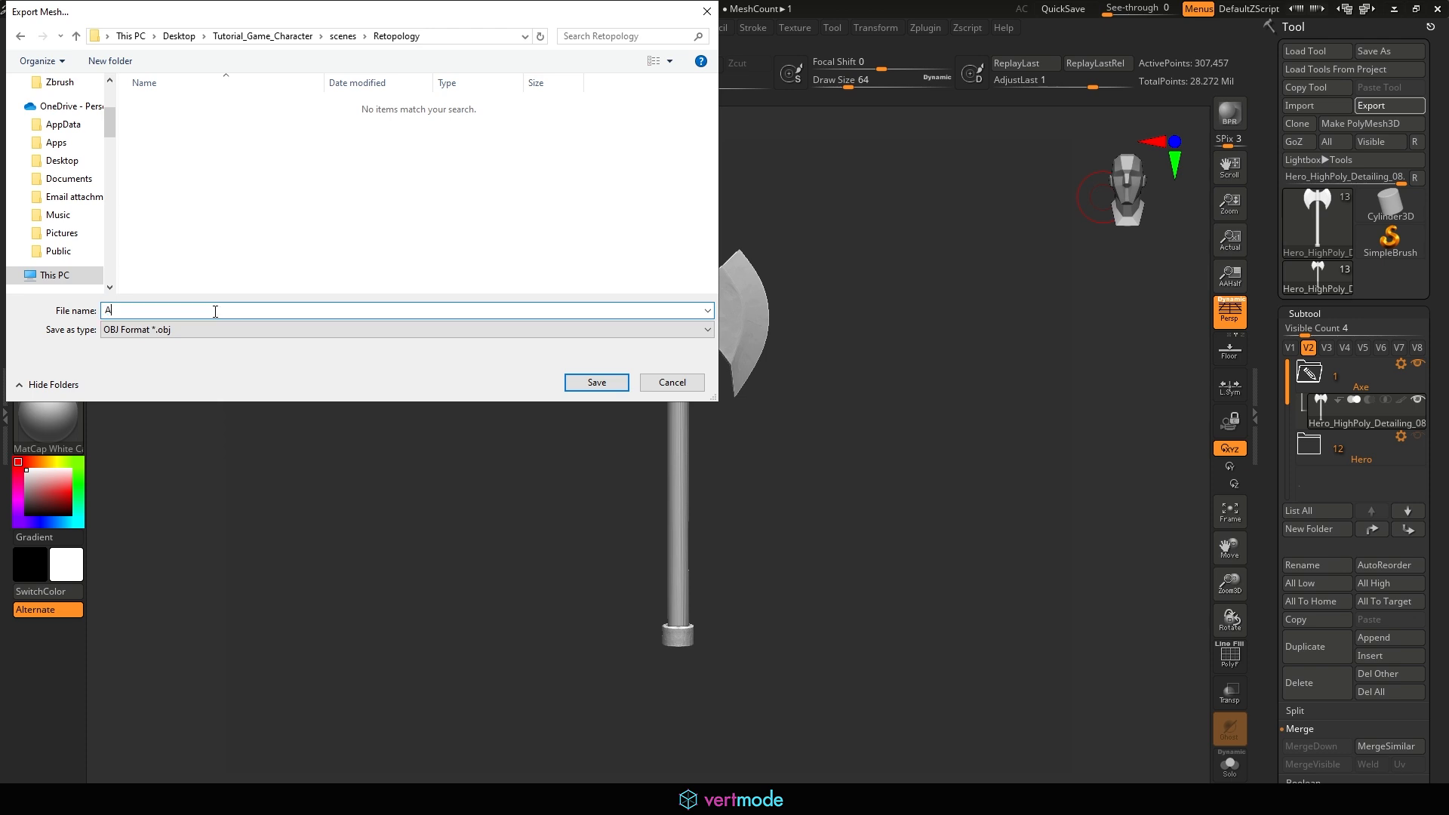
text(xe_F)
text(ecimated_300k)
click(596, 383)
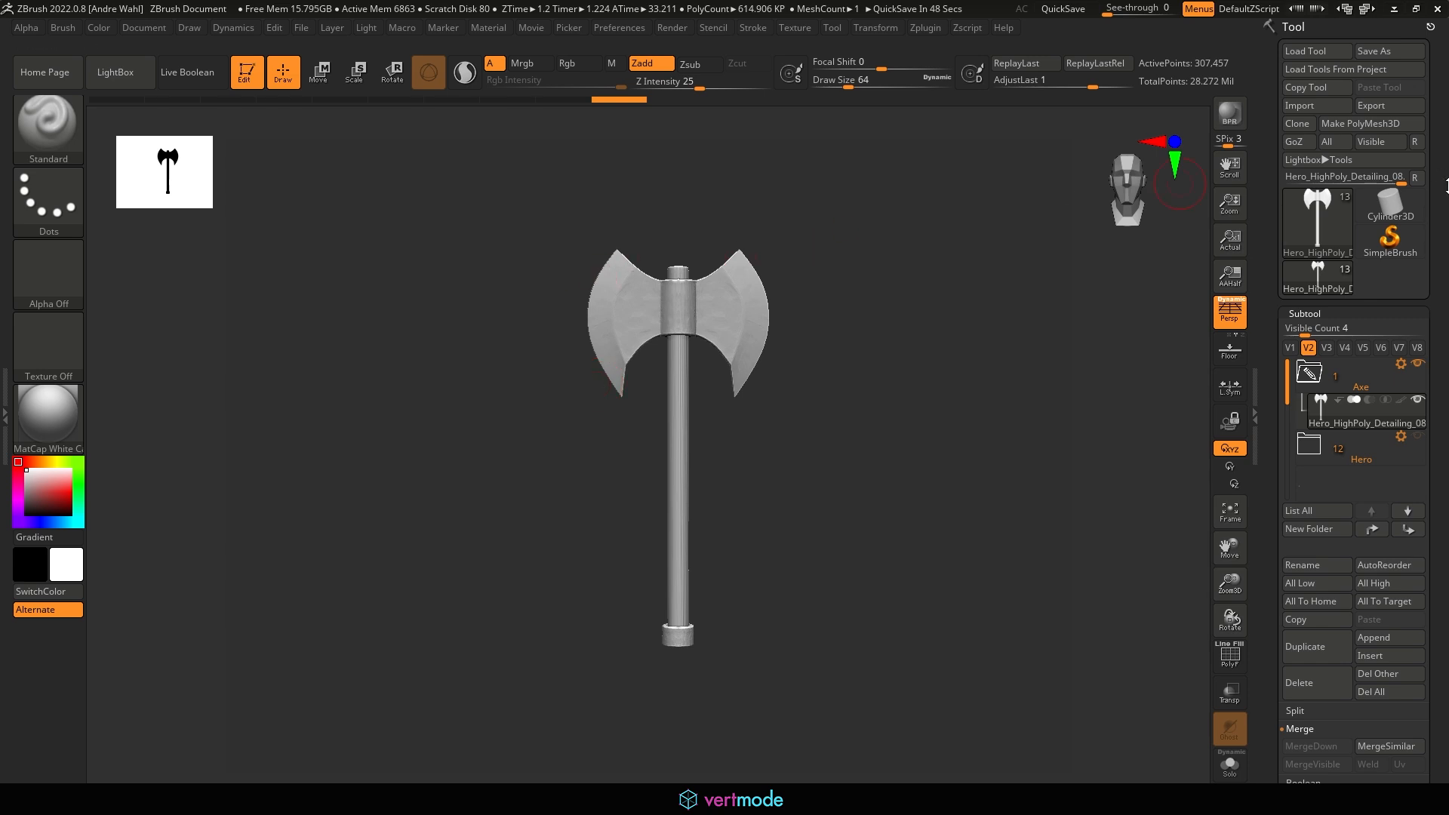
Activate the Hero folder, show its subtools, hide the Axe folder and isolate the Axe_Hero_Base10 head subtool
click(1375, 454)
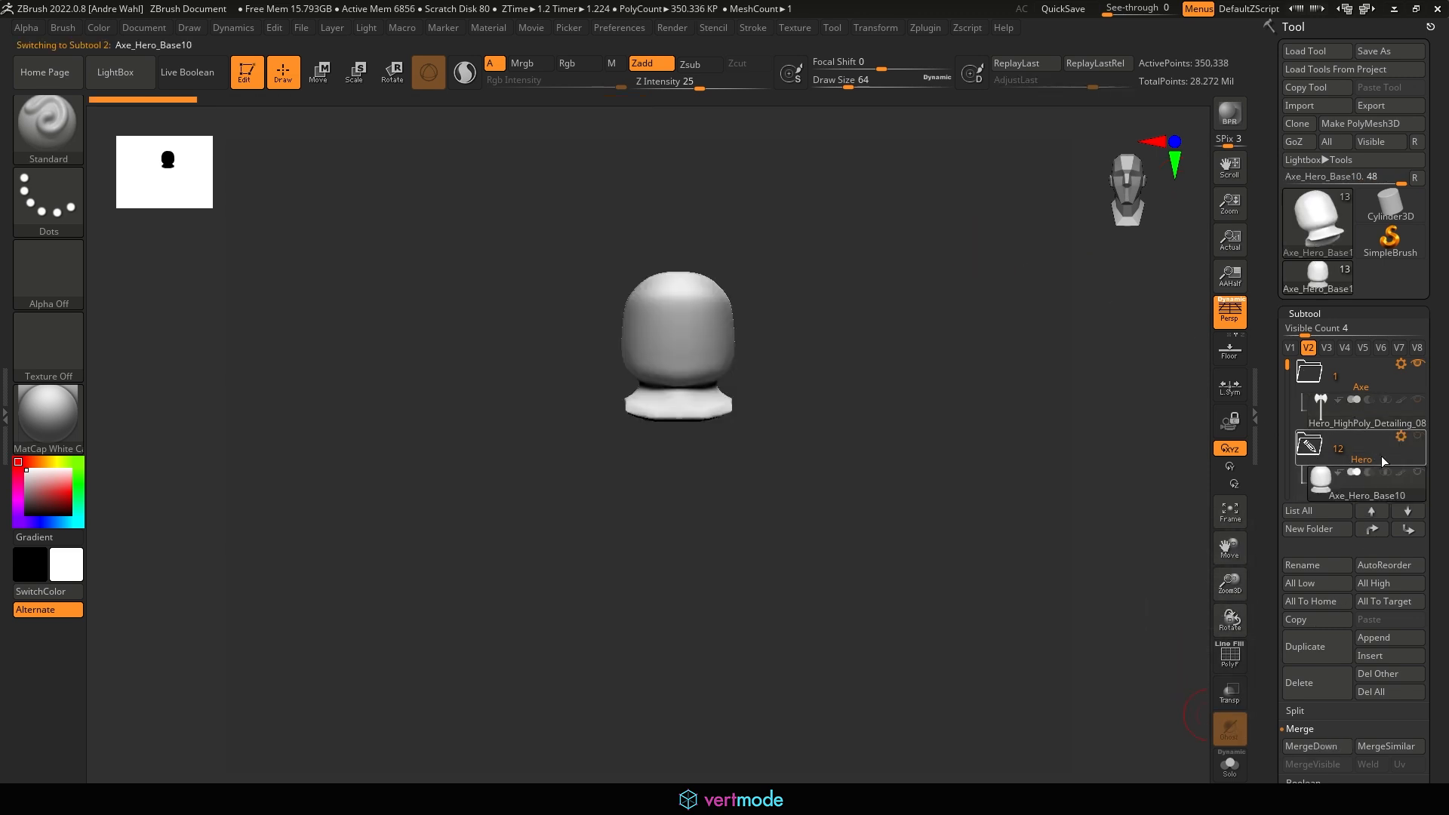
drag(1426, 453, 1427, 302)
click(1416, 288)
click(1417, 212)
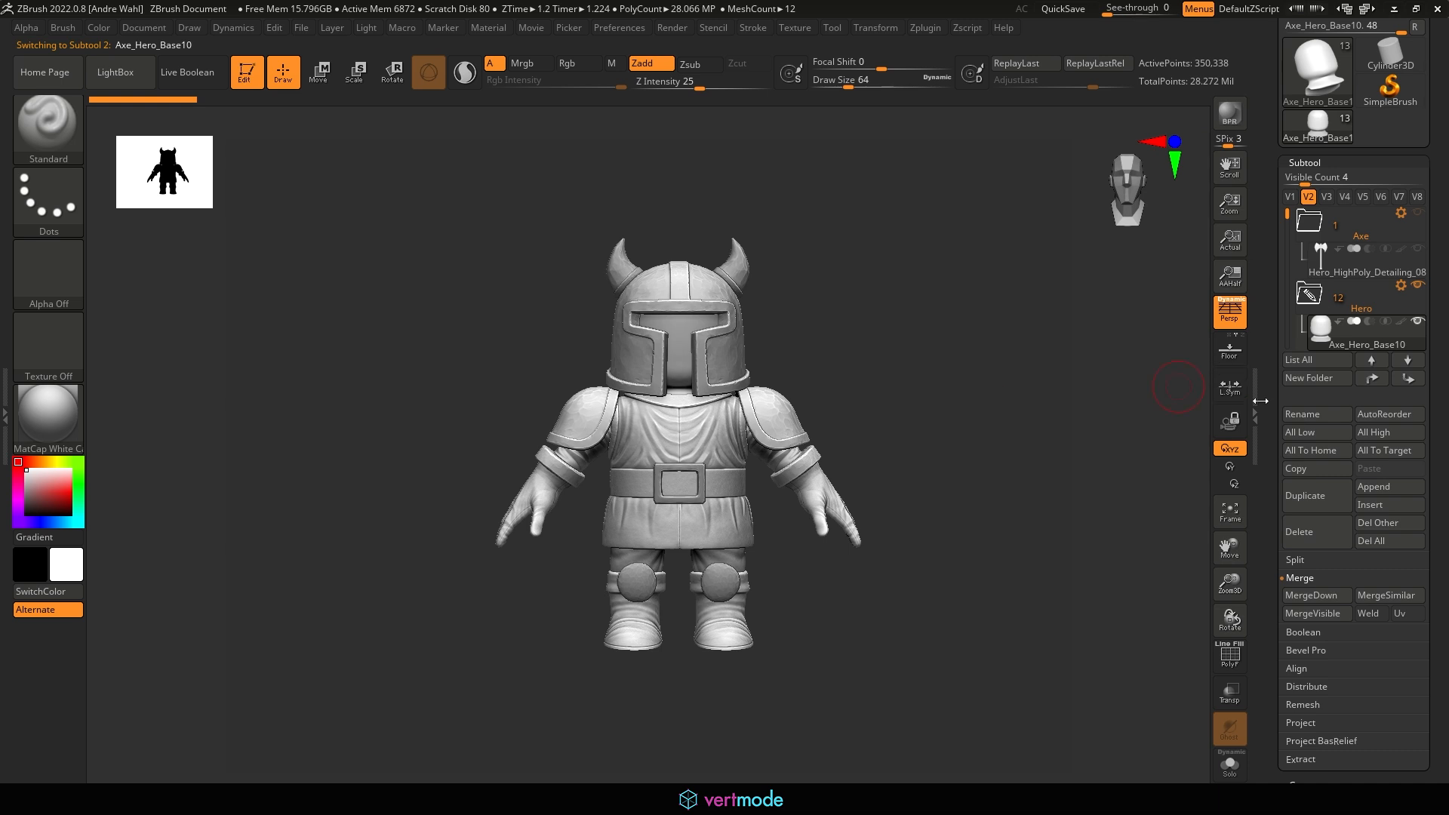
click(1229, 764)
Check the subdivision levels and layers of the Axe_Hero_Base10 head subtool
click(1305, 163)
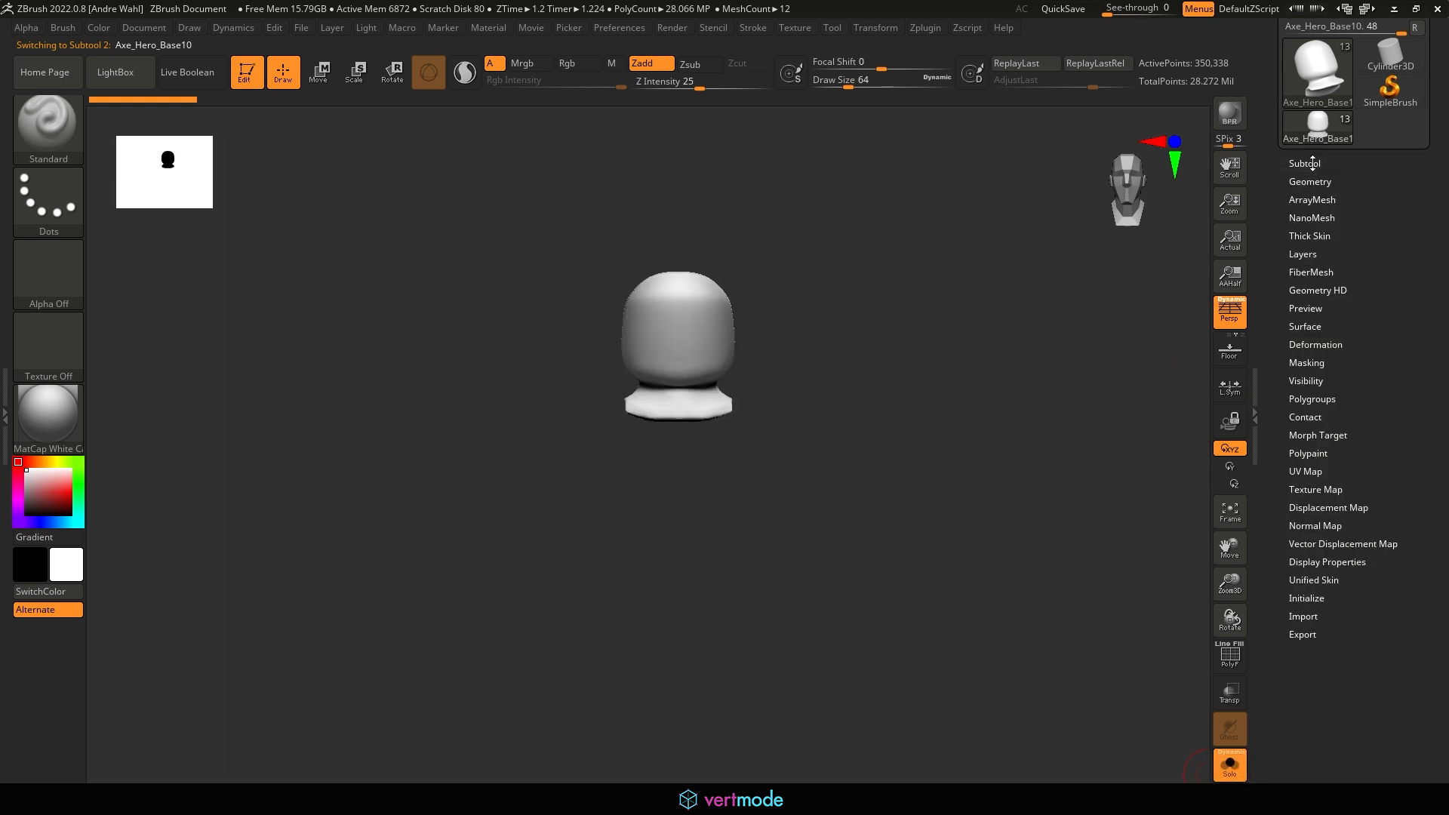
click(1309, 182)
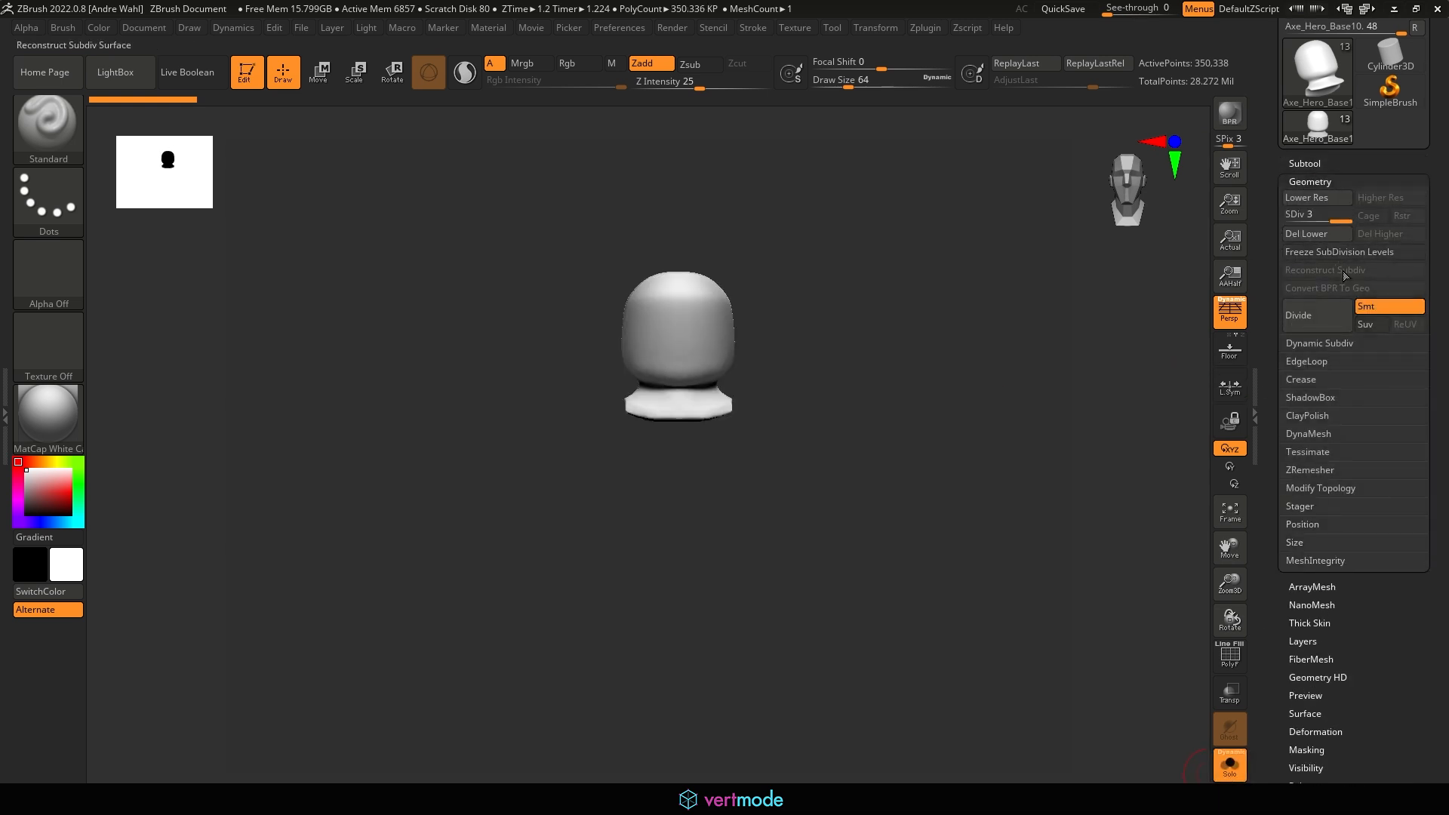
click(1309, 641)
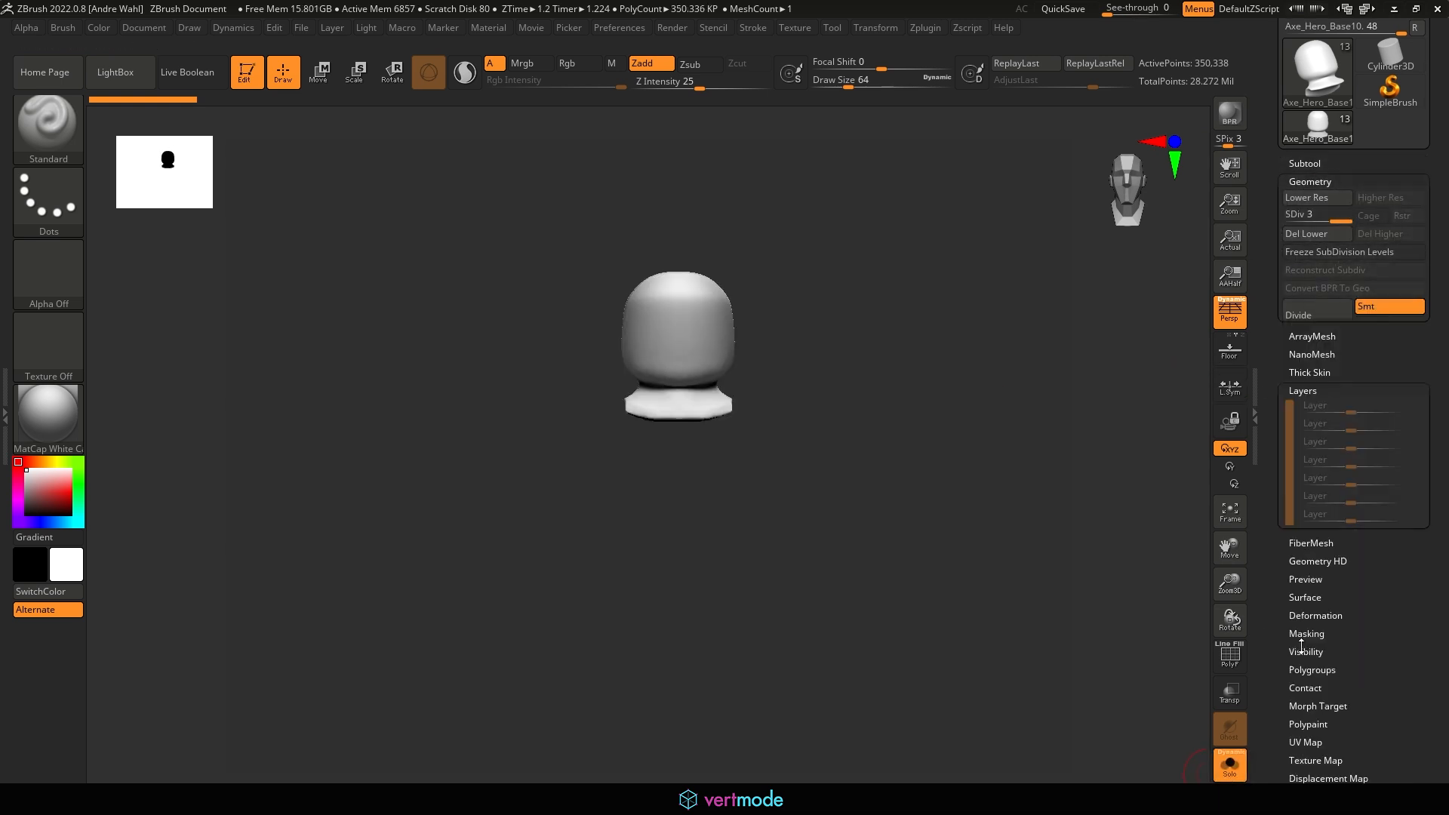
click(1311, 182)
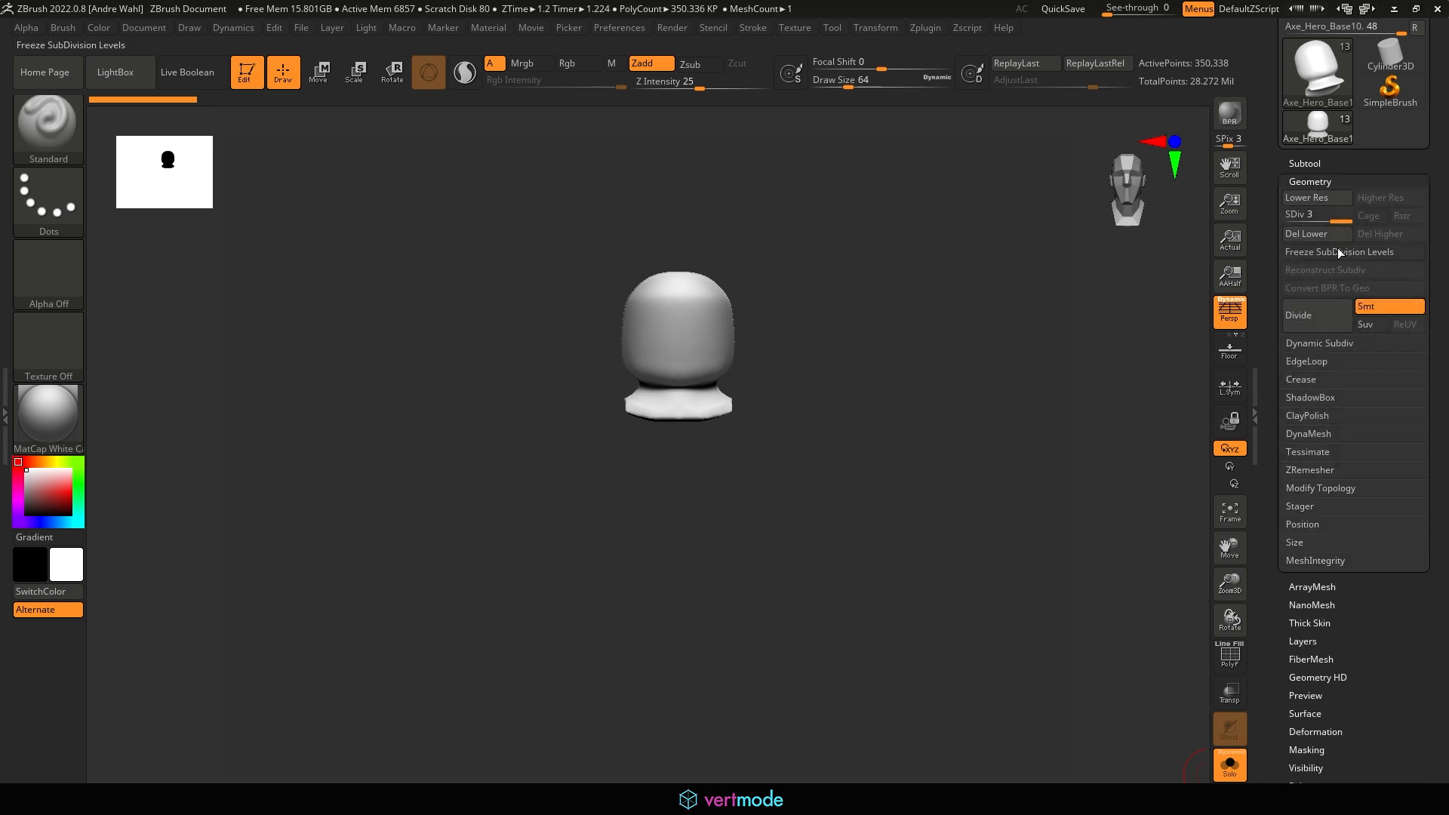
Return to the subtool list, bring the Hero subtools into view and set the visible subtool count to 12
click(1305, 163)
drag(1287, 326, 1291, 441)
click(1351, 184)
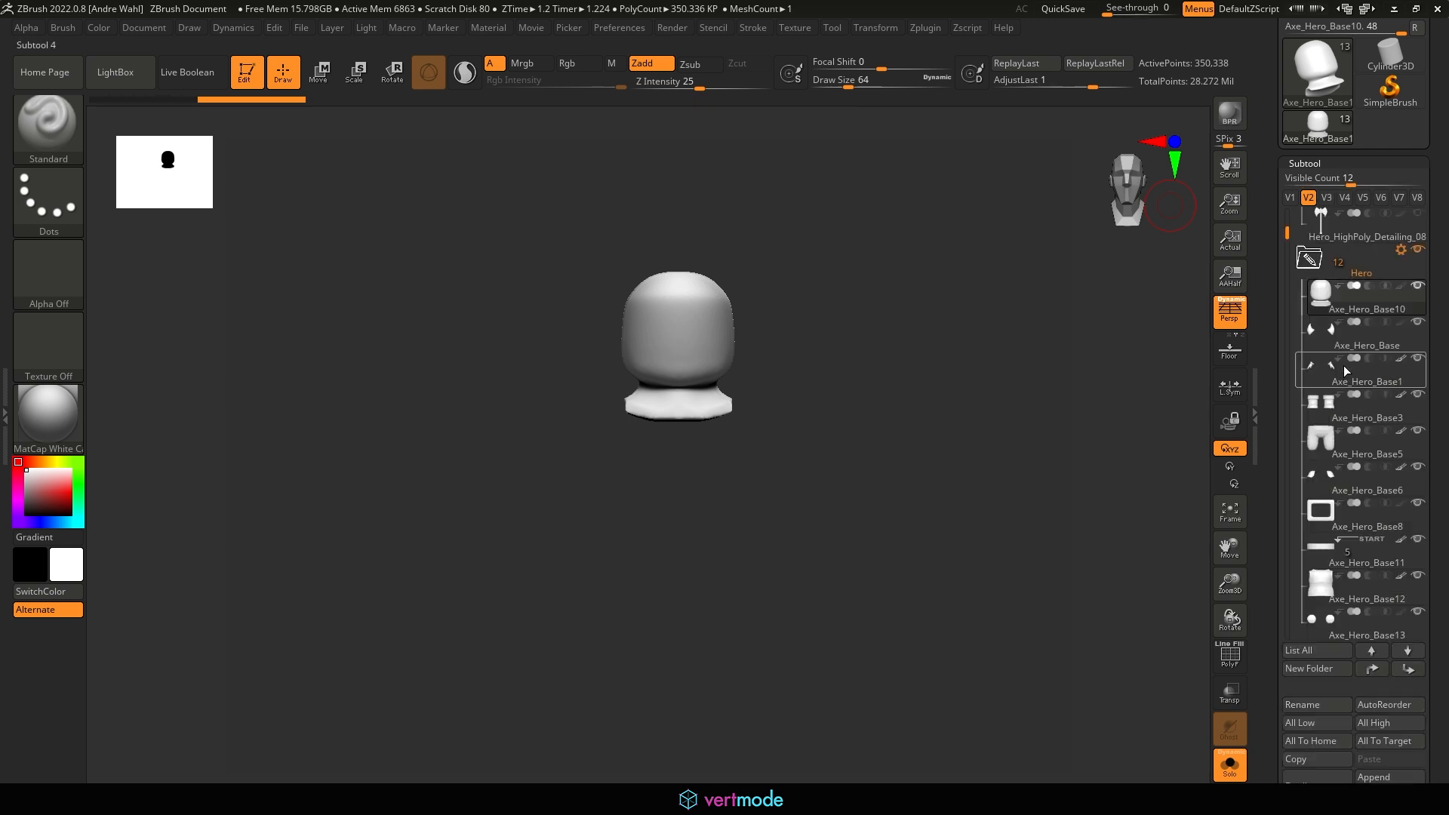
Select the Axe_Hero_Base horns subtool and bake all its layers
click(1329, 344)
click(1303, 163)
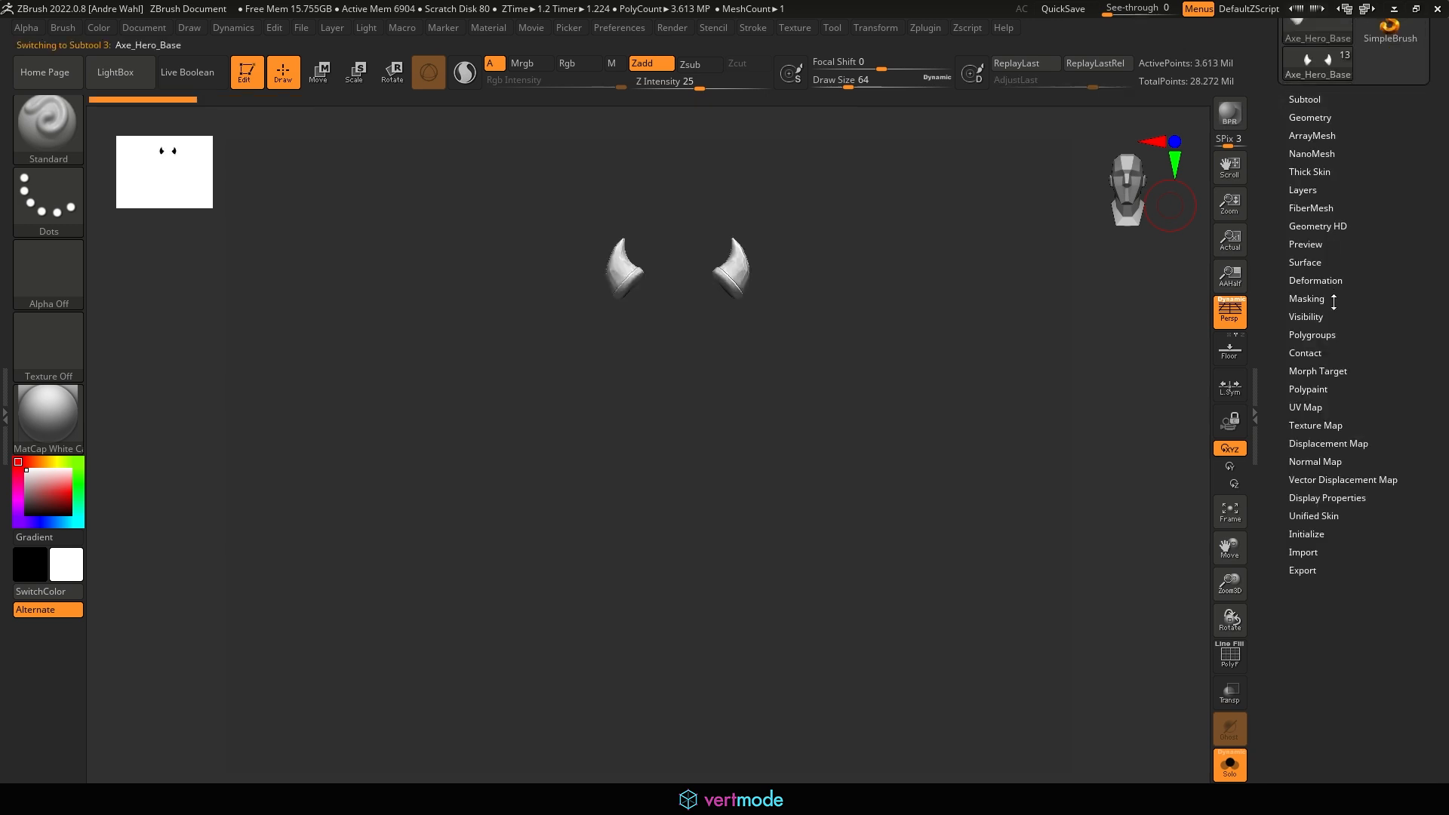
click(1304, 189)
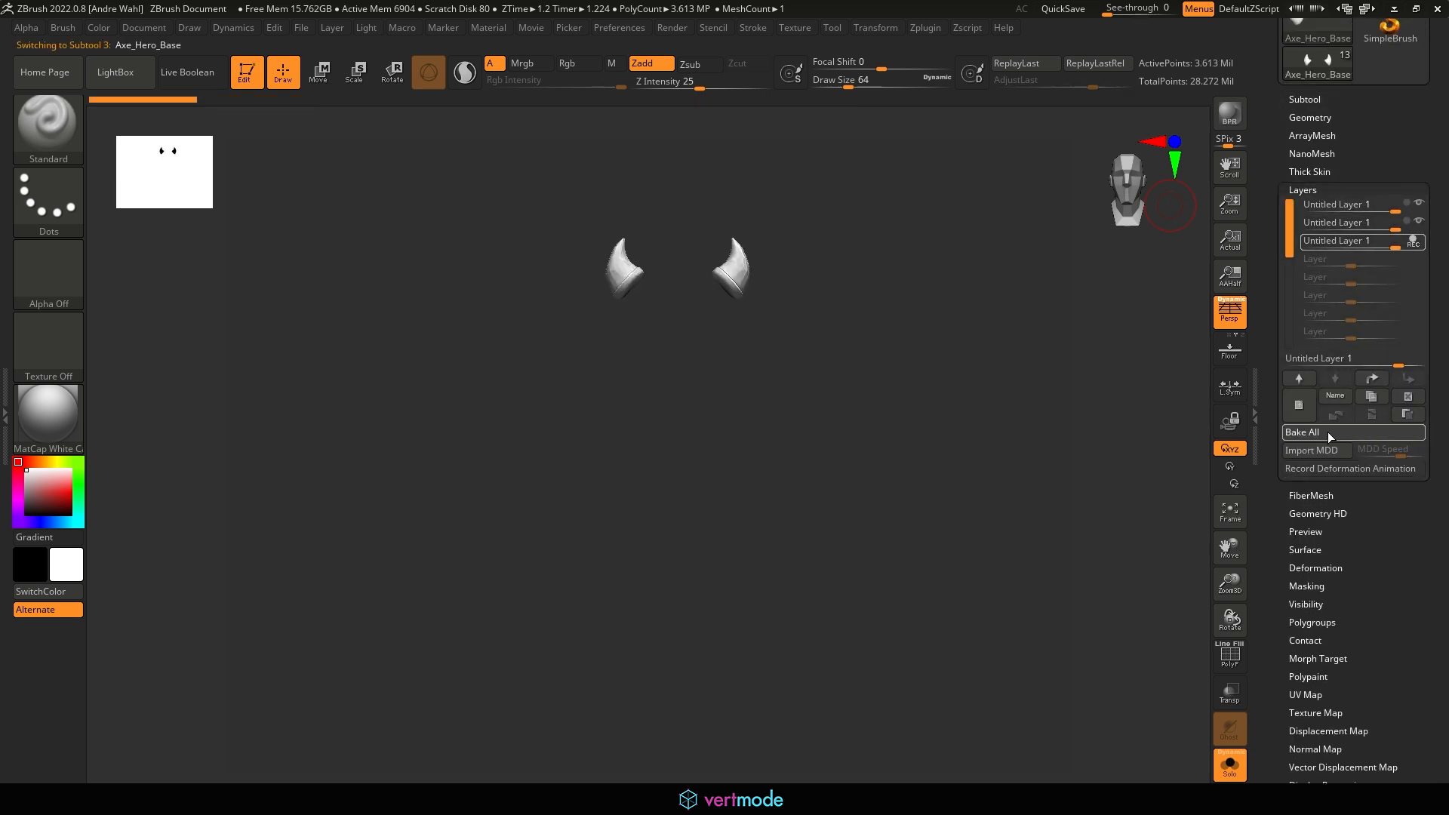
click(1298, 431)
click(1312, 136)
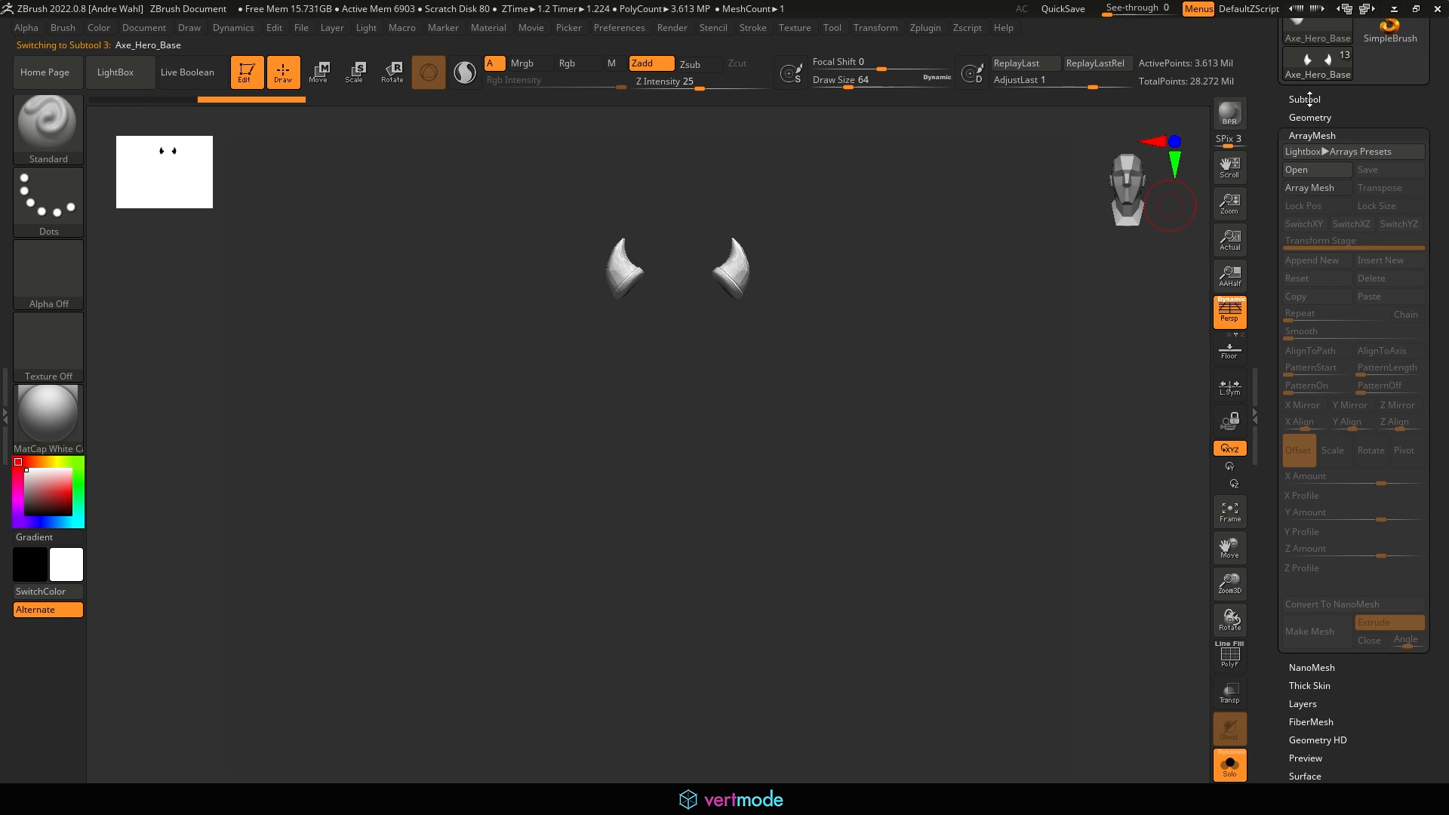
Check the subdivision levels of the horns subtool and return to the subtool list
click(1310, 118)
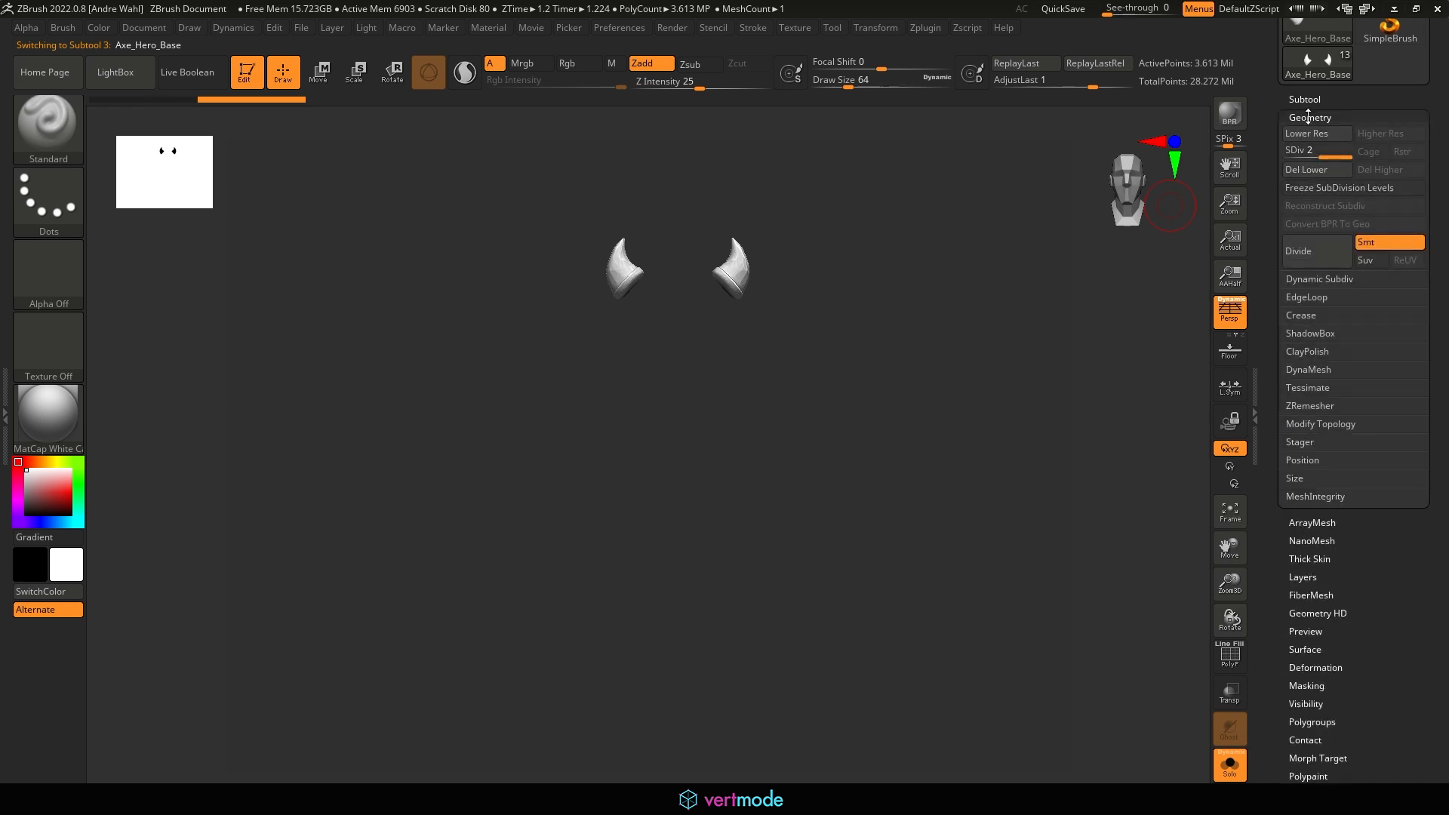
click(1310, 117)
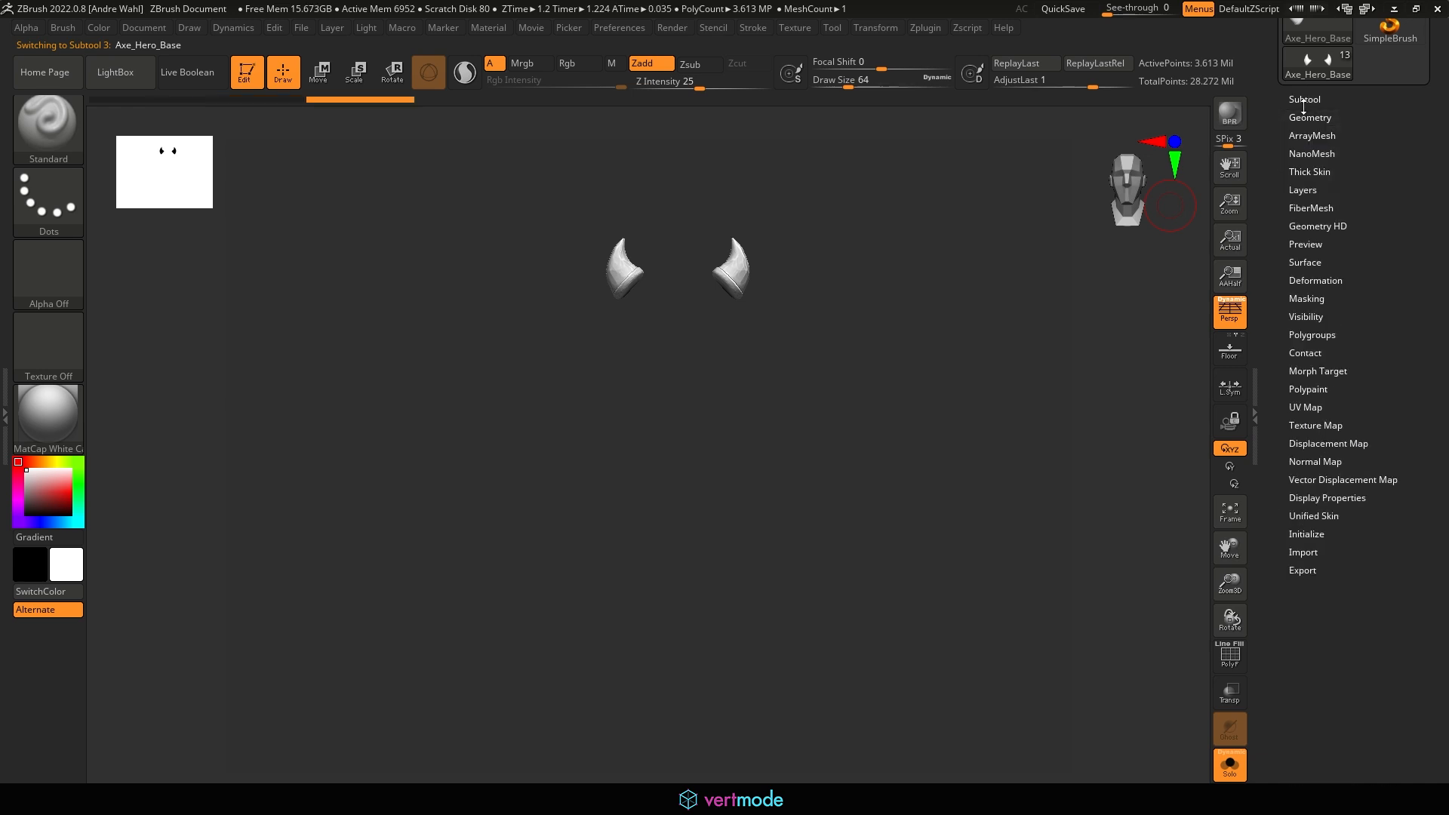
click(1304, 99)
Bake all layers of the Axe_Hero_Base1 gloves subtool and check its subdivision levels
click(1342, 244)
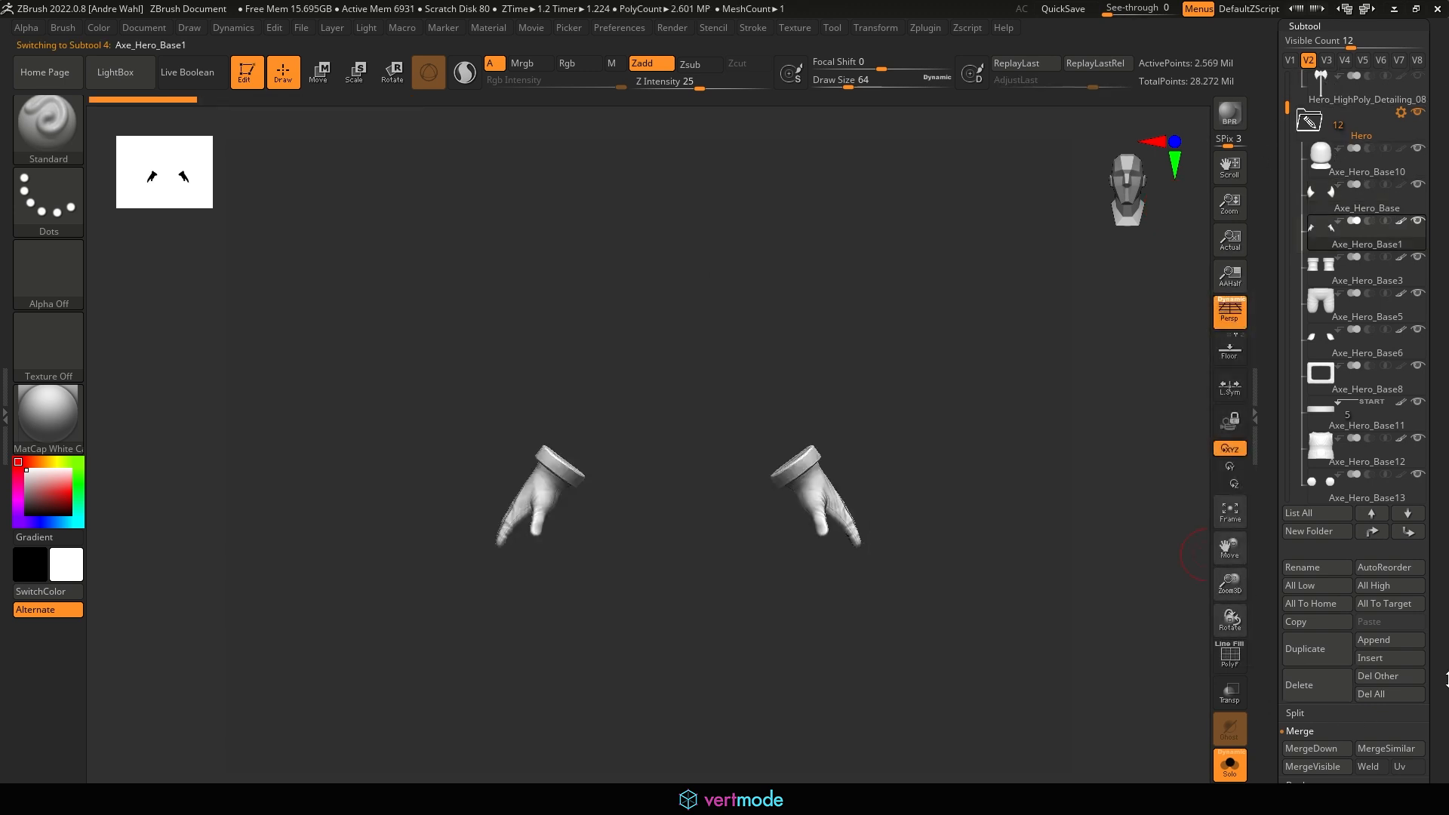
scroll(1317, 302, down, 10)
click(1307, 242)
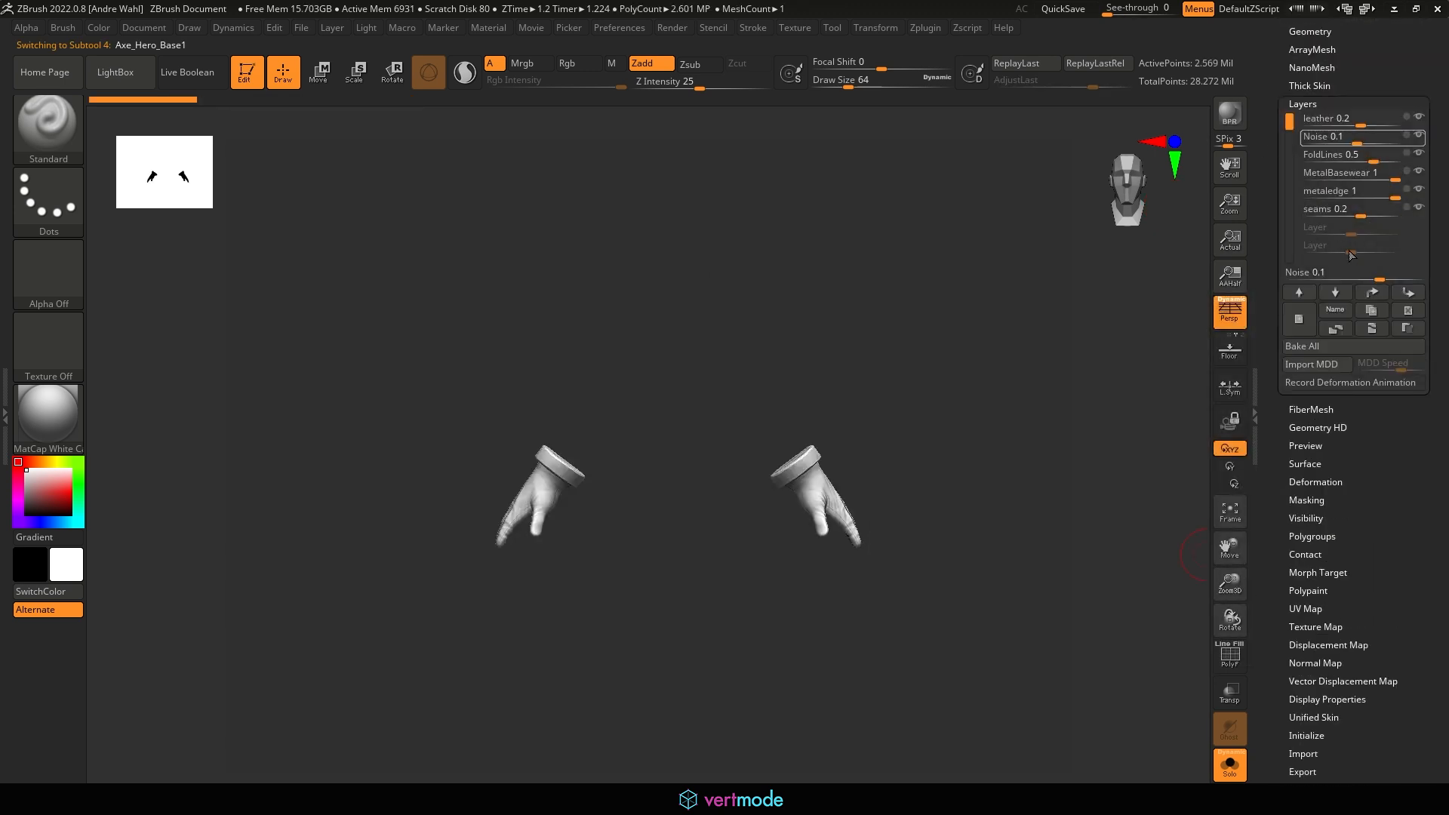
drag(1428, 87, 1426, 271)
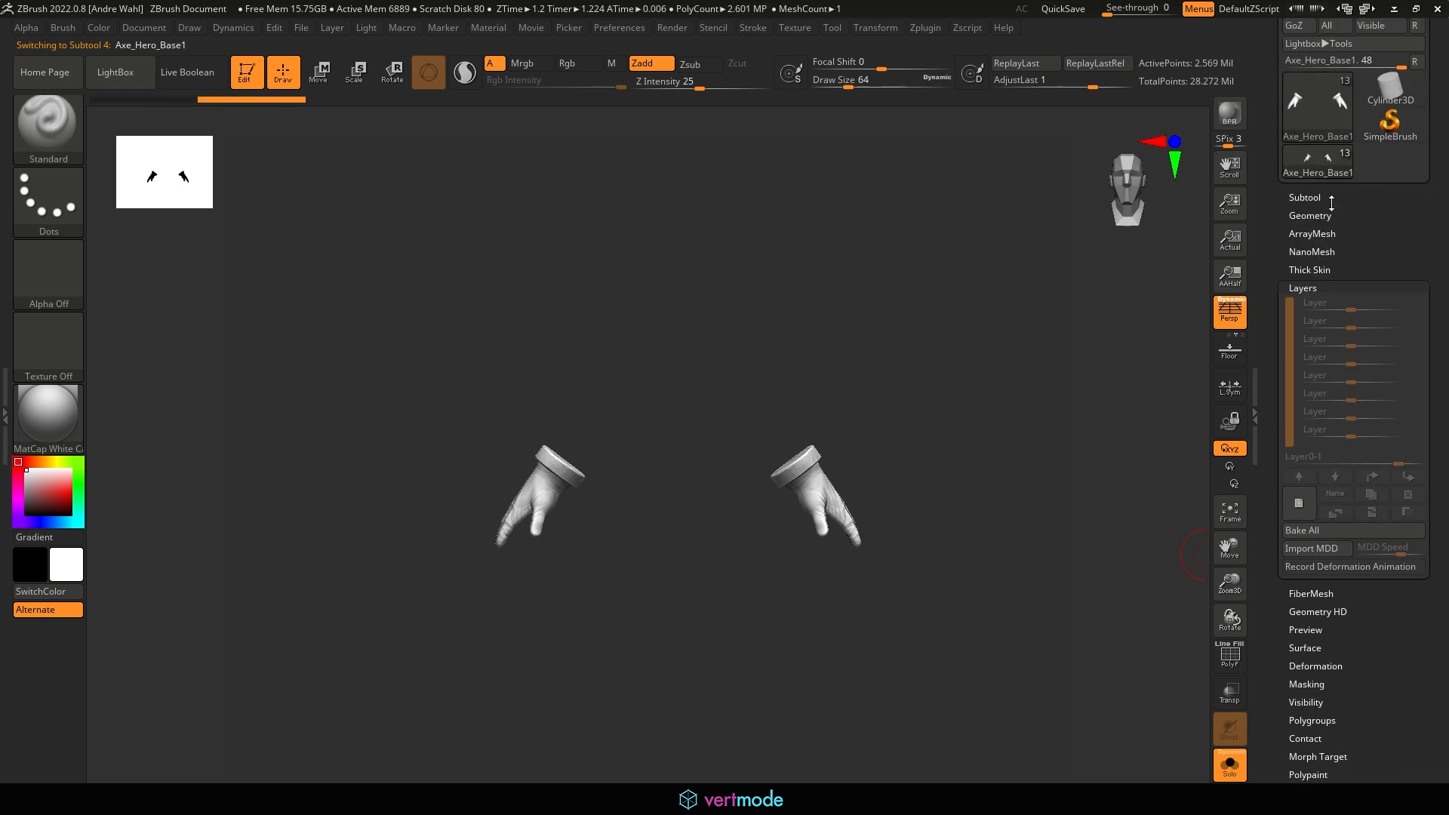
click(1332, 215)
drag(1431, 181, 1443, 354)
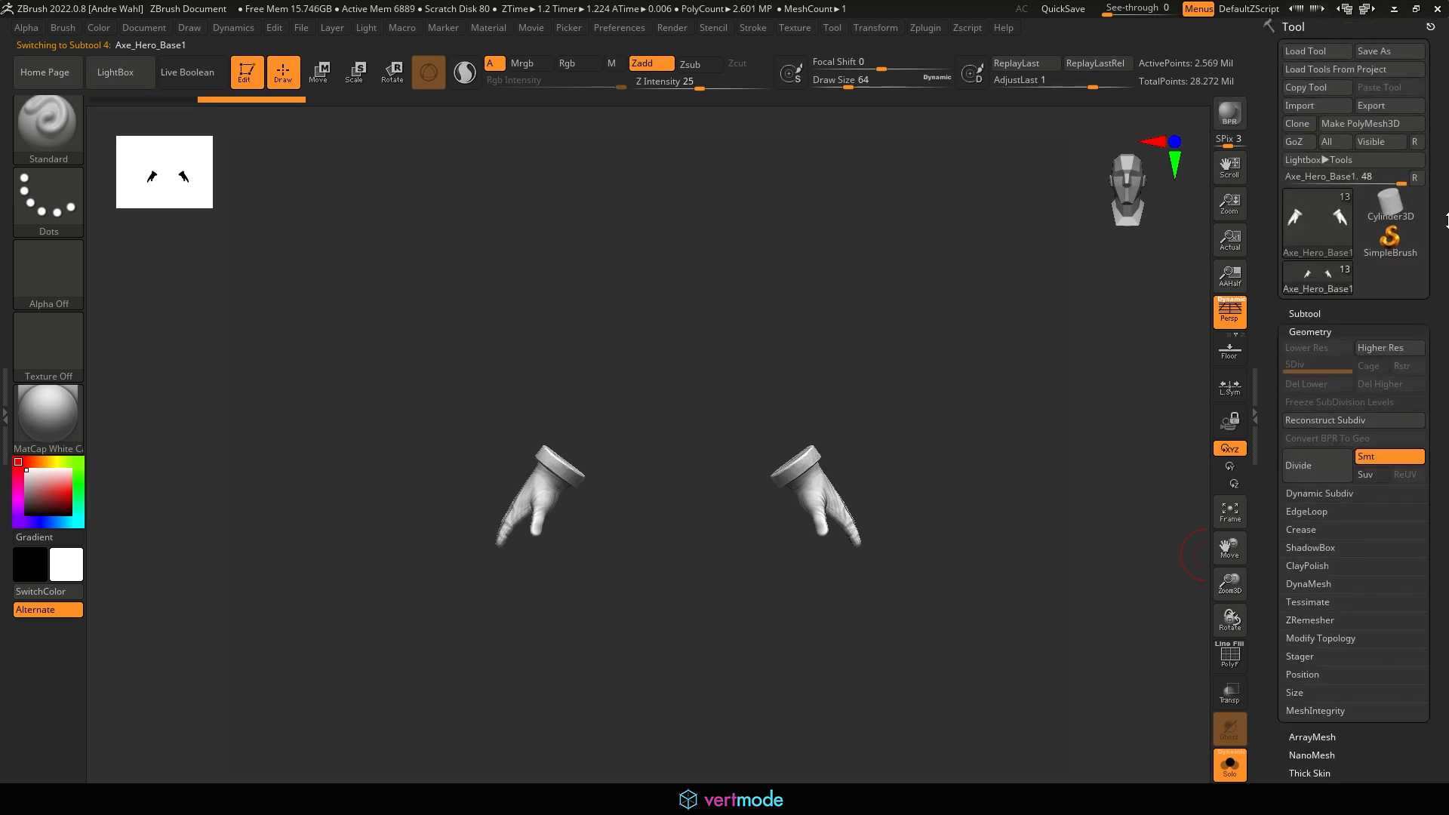
Bake all layers of the Axe_Hero_Base3 boots subtool and check its subdivision levels
click(1304, 313)
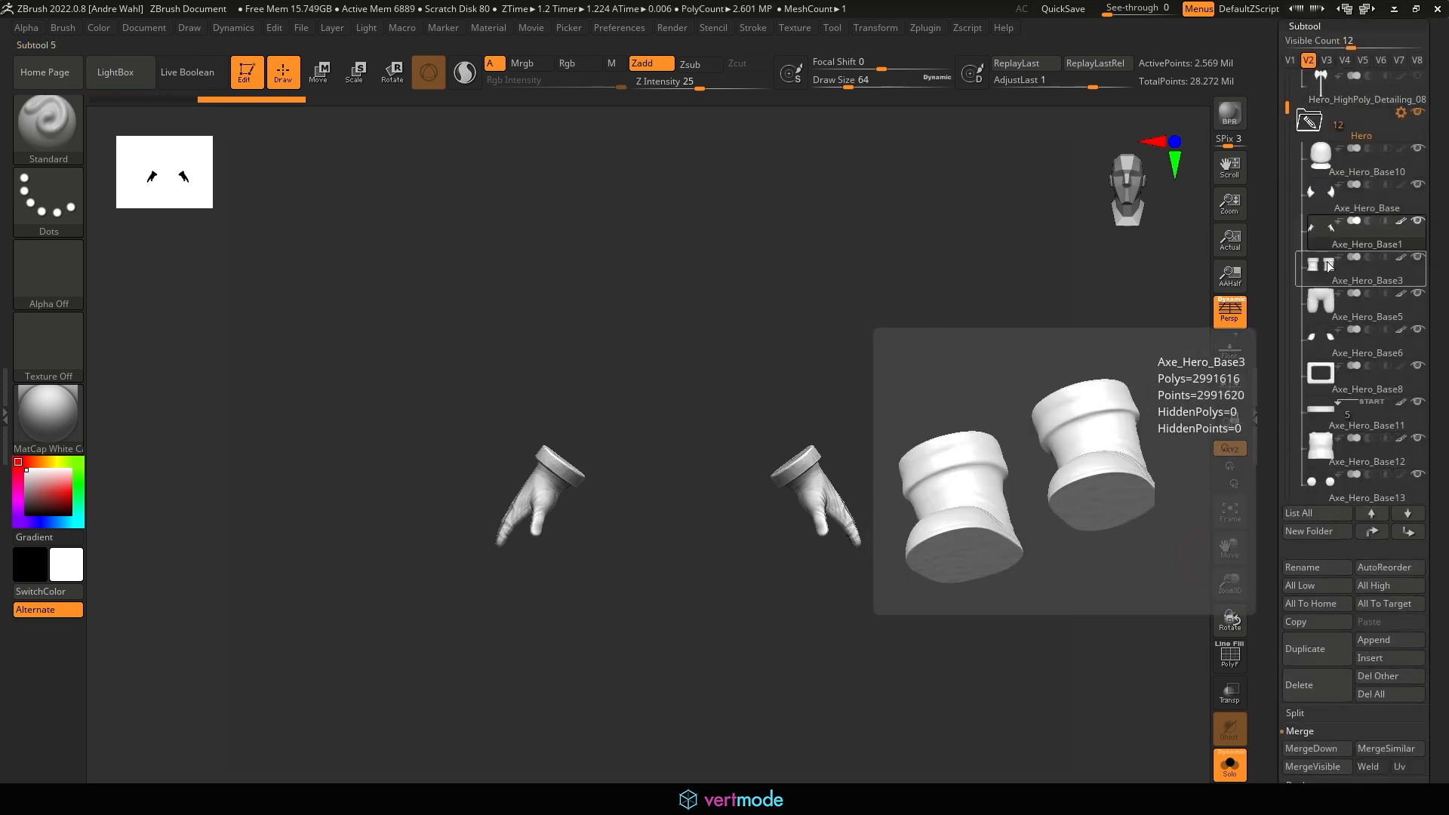
click(1358, 272)
drag(1429, 323, 1413, 196)
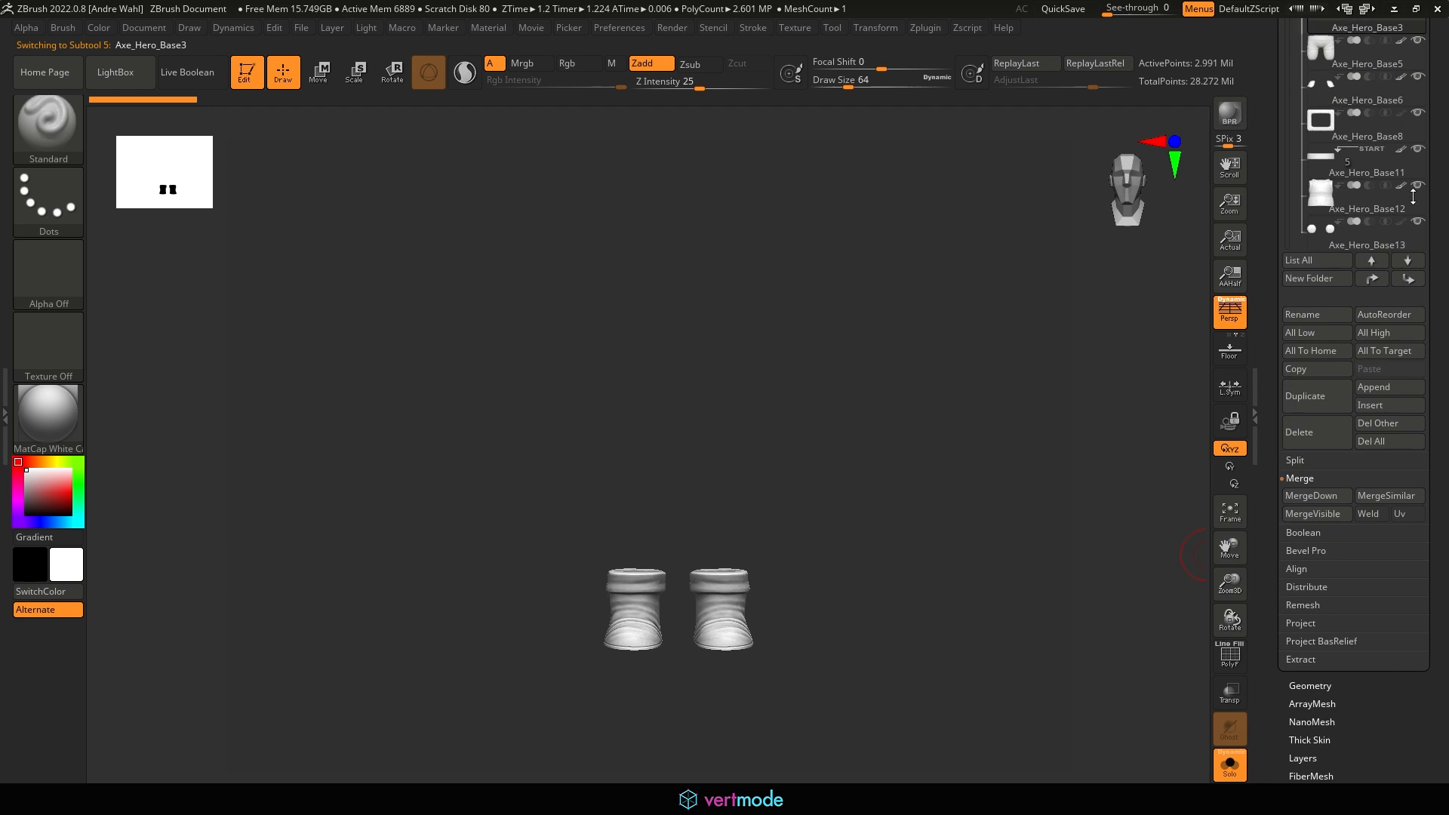
click(1313, 685)
drag(1447, 380, 1446, 496)
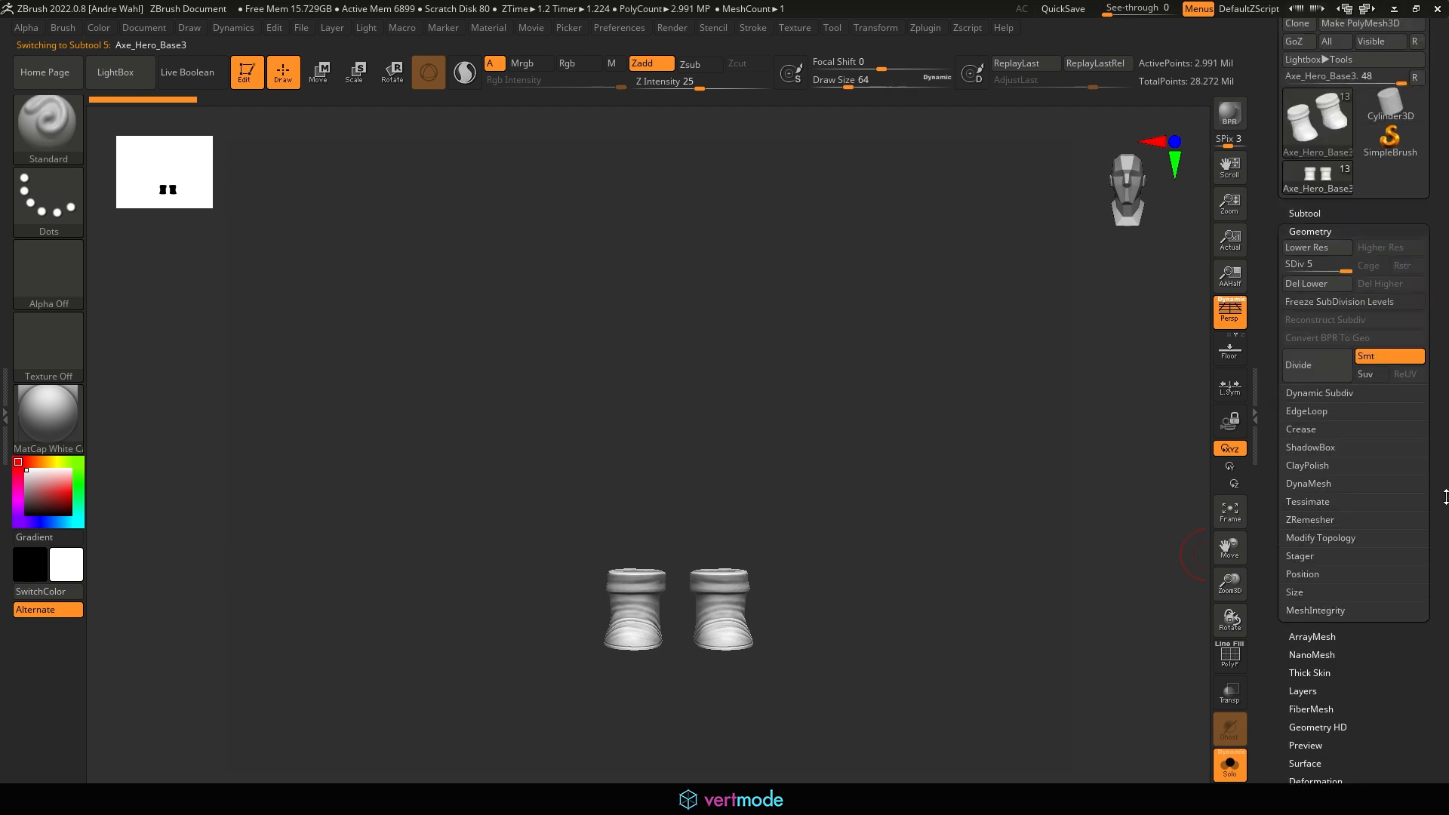
click(1304, 686)
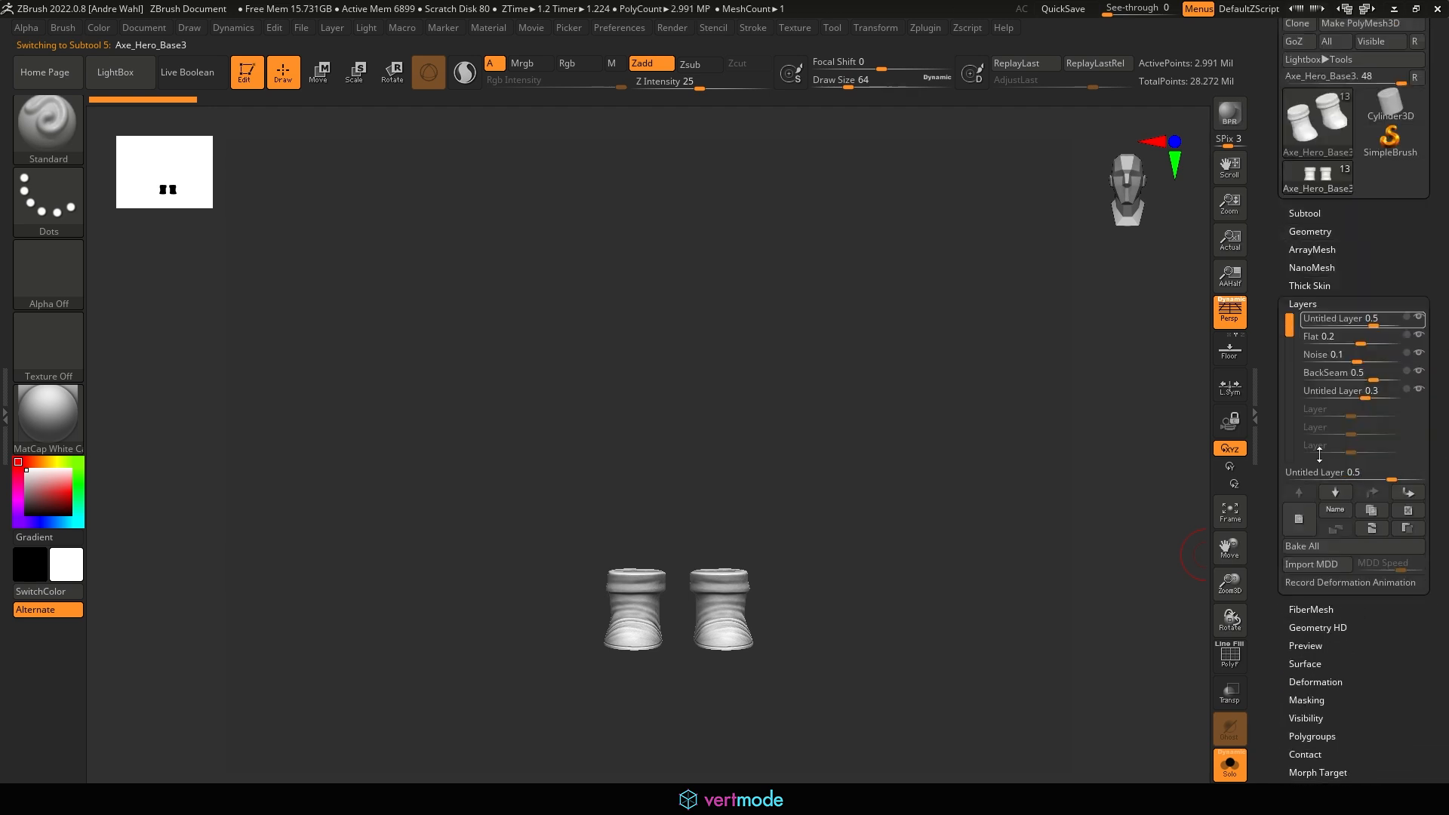
click(1314, 551)
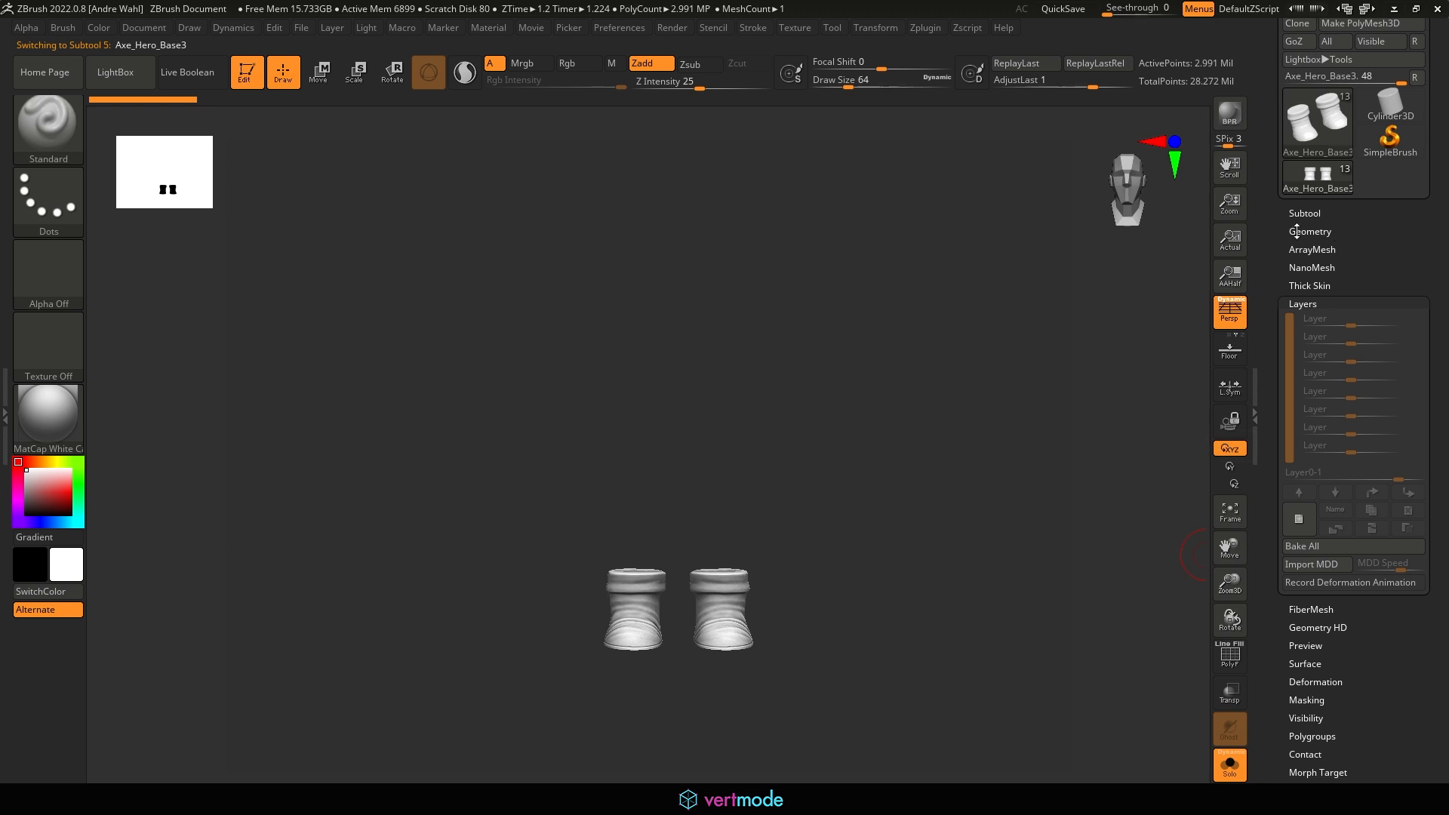
click(1299, 231)
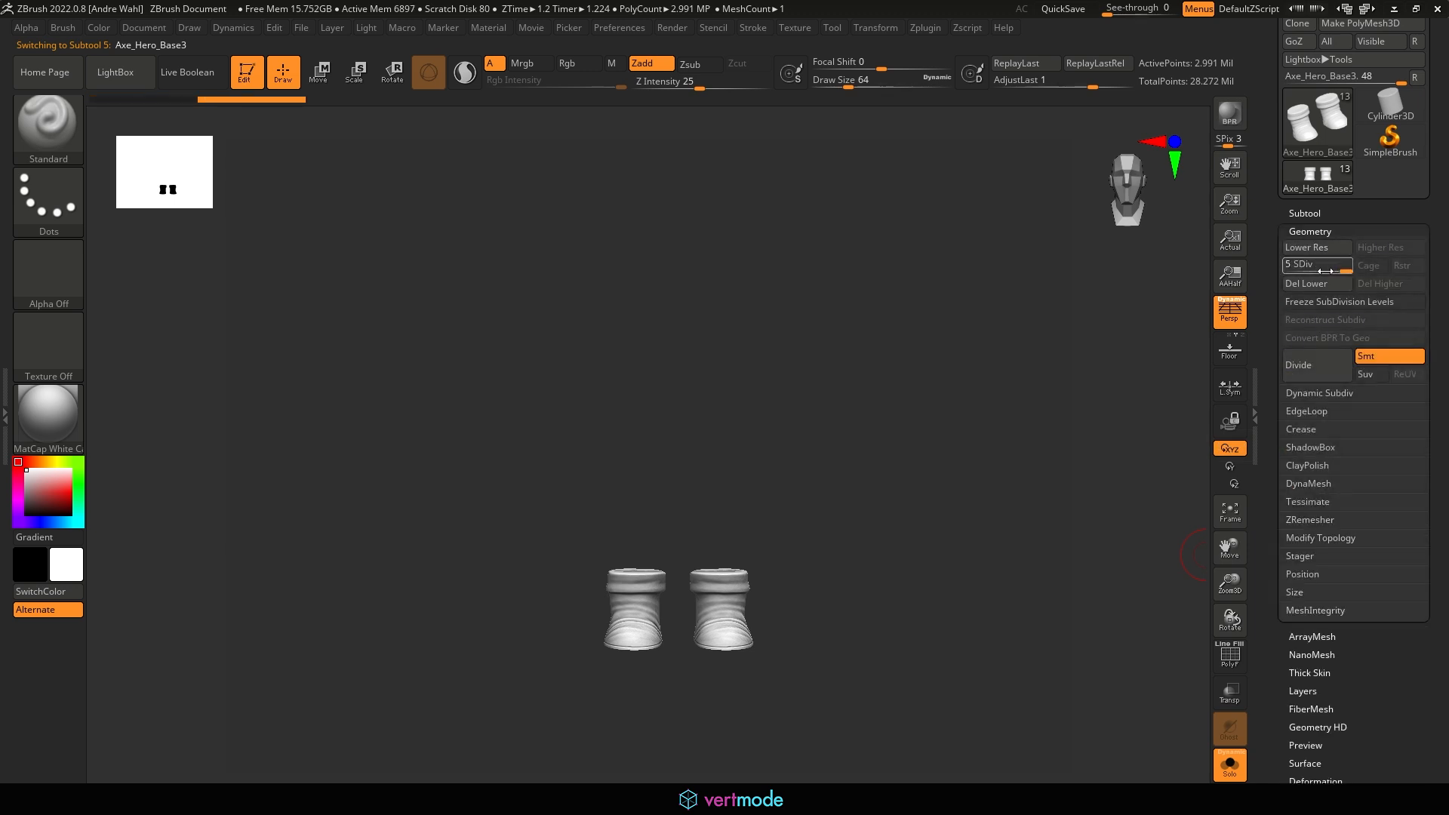
Bake all layers of the Axe_Hero_Base5 trousers subtool and check its subdivision levels
click(1305, 212)
click(1368, 348)
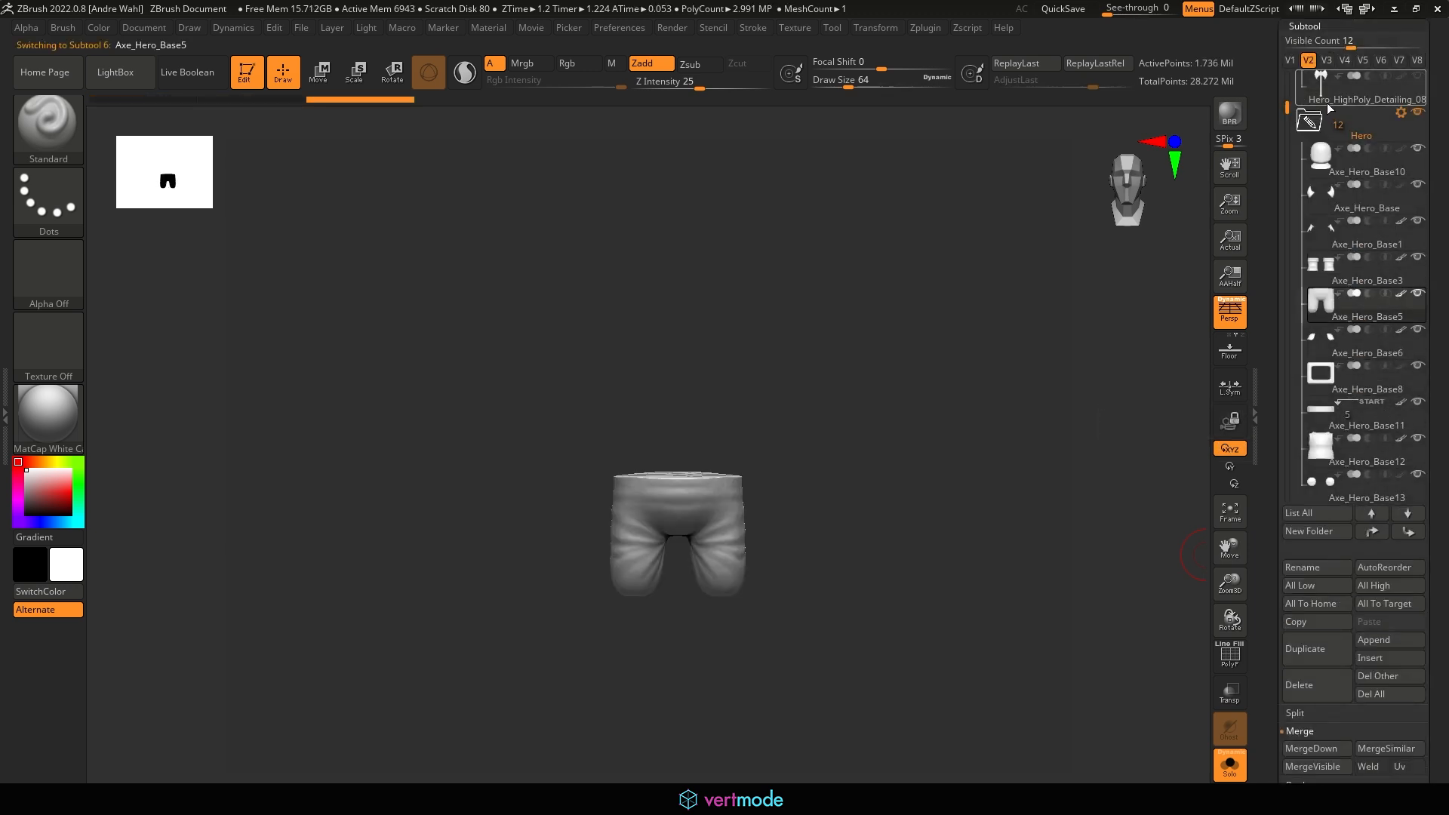
scroll(1401, 162, down, 5)
scroll(1400, 162, down, 2)
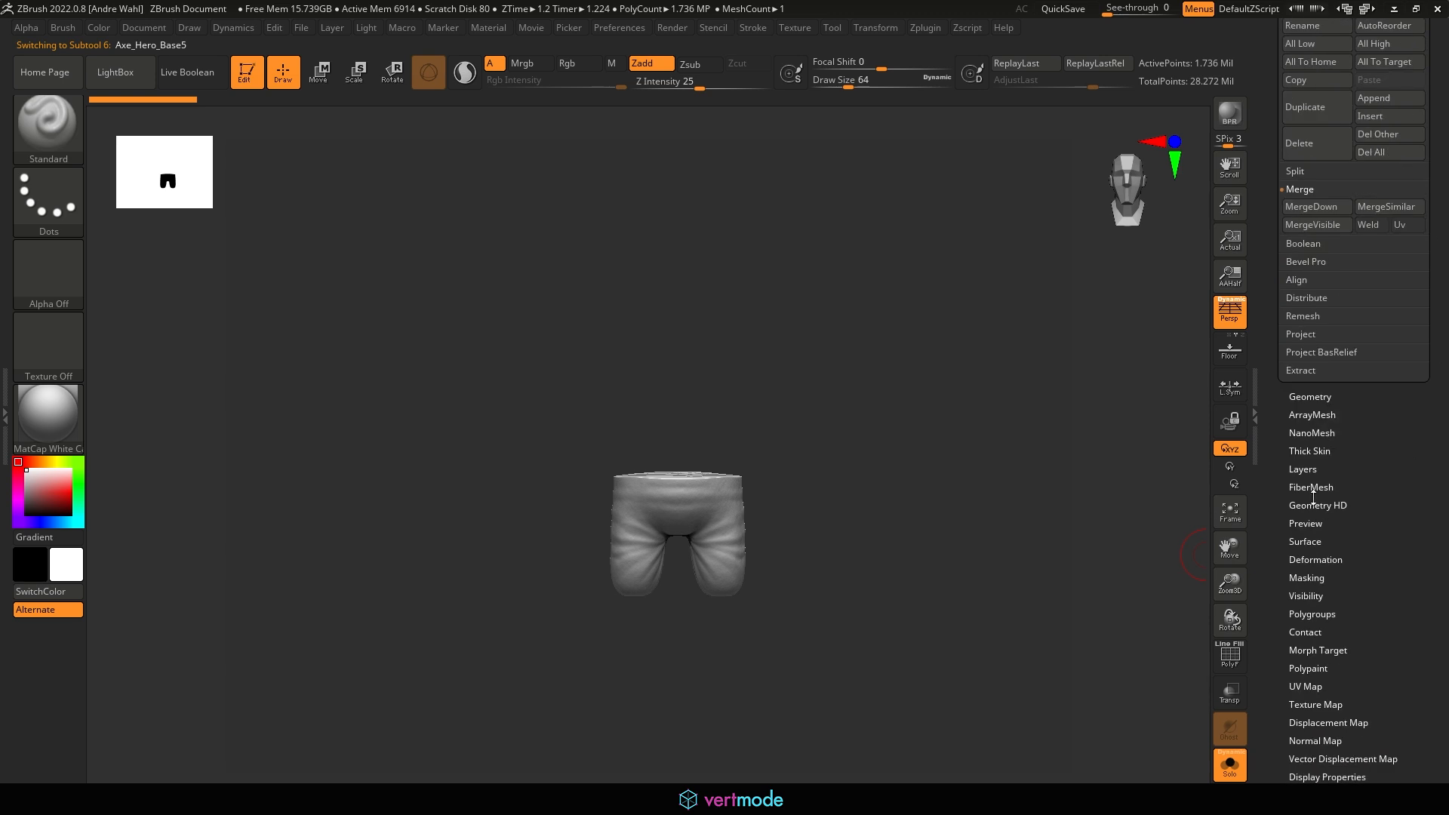
click(1302, 473)
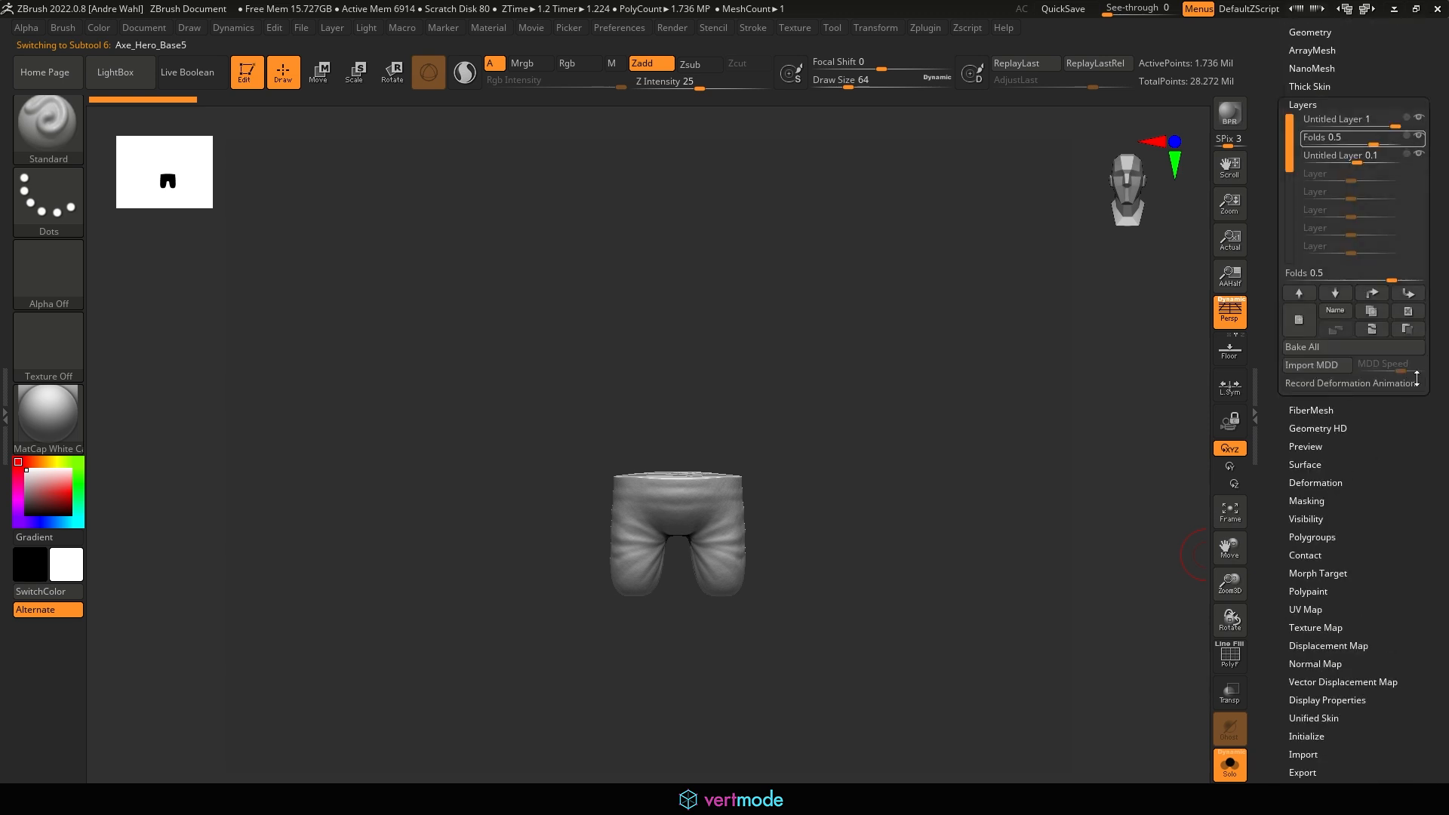
click(1316, 349)
scroll(1446, 333, up, 2)
scroll(1446, 333, up, 2)
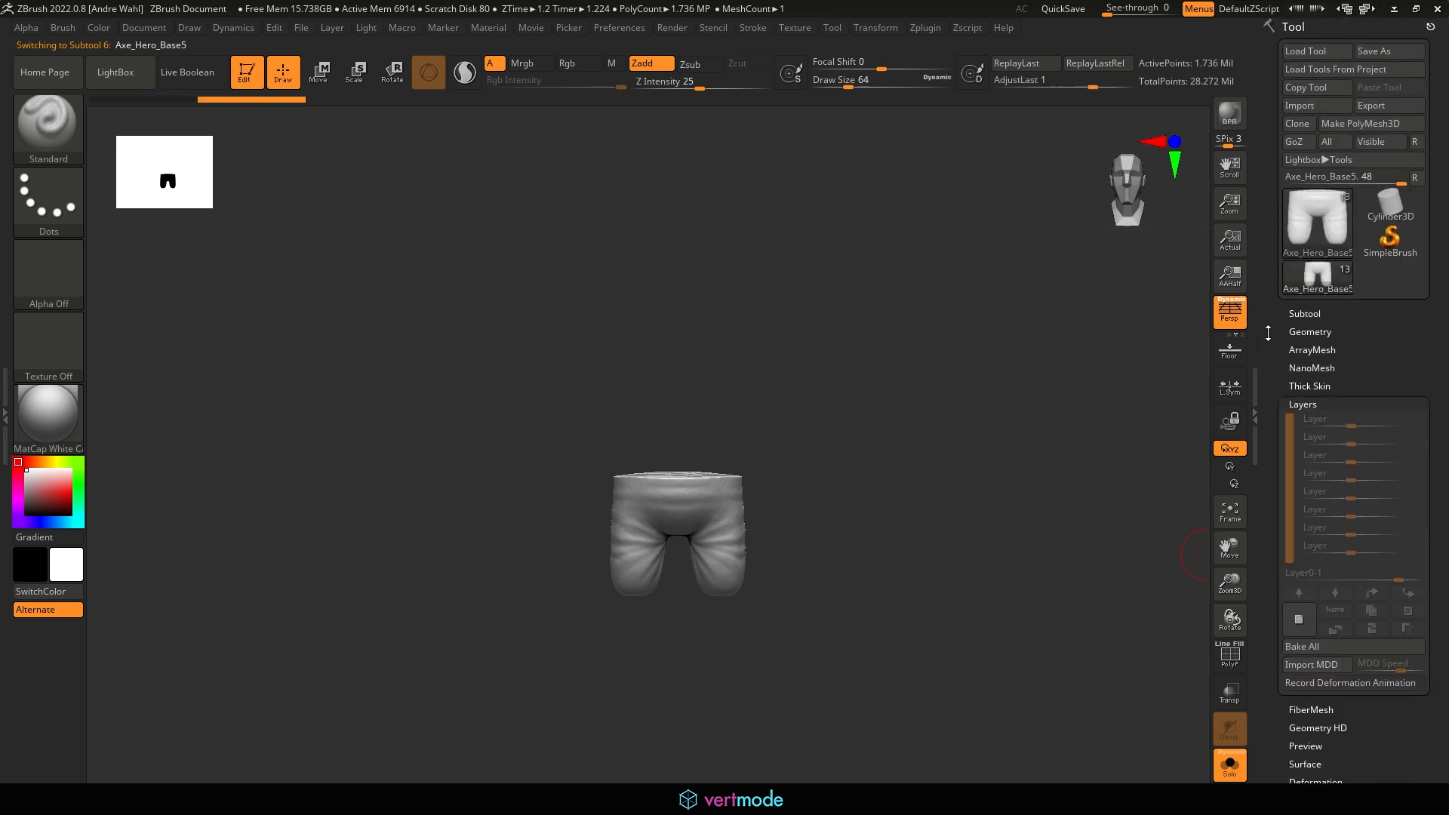
click(1309, 332)
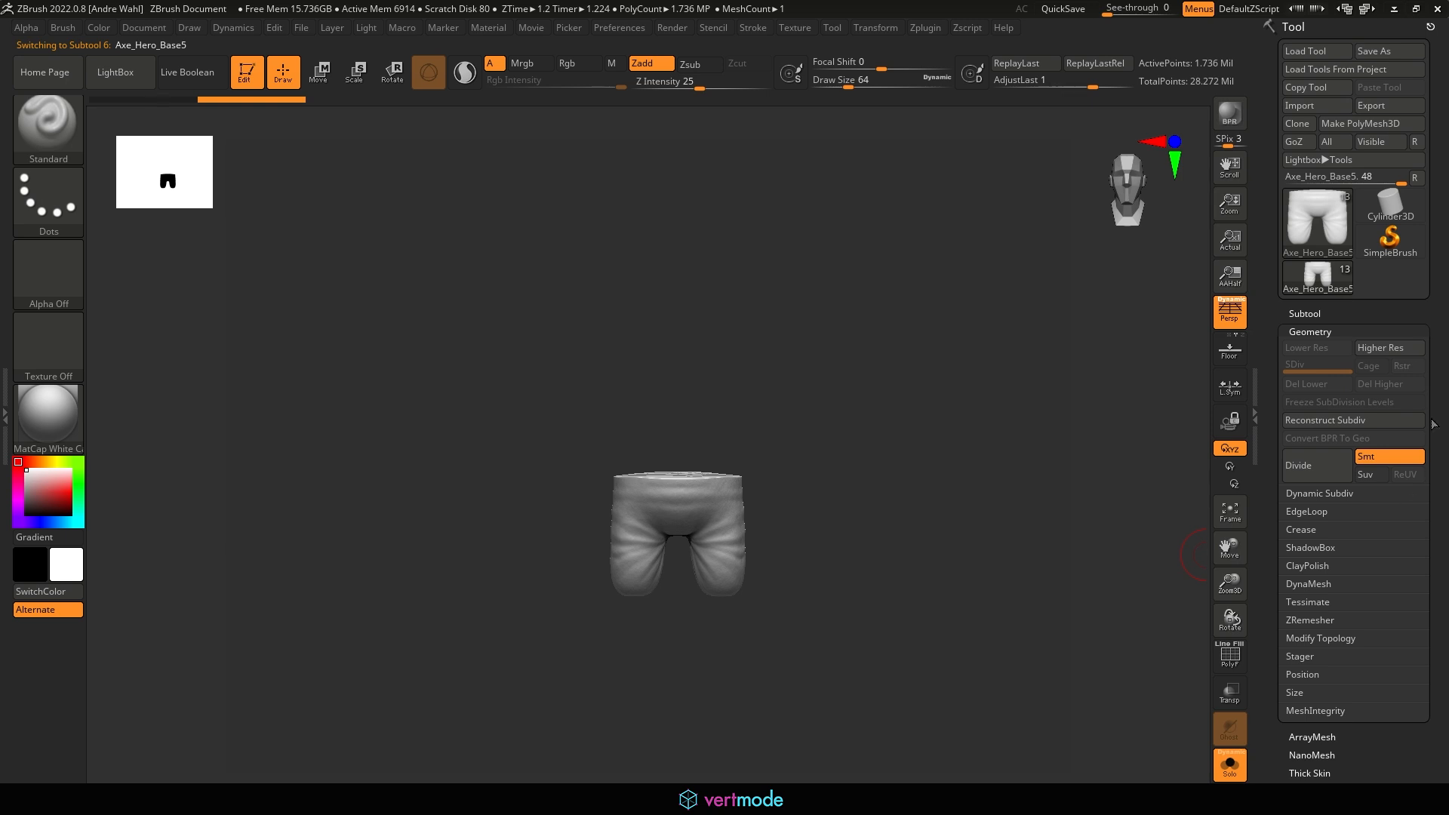
Bake all layers of the Axe_Hero_Base6 shoulder pads subtool and turn off its polypaint colorizing
click(1304, 313)
click(1366, 341)
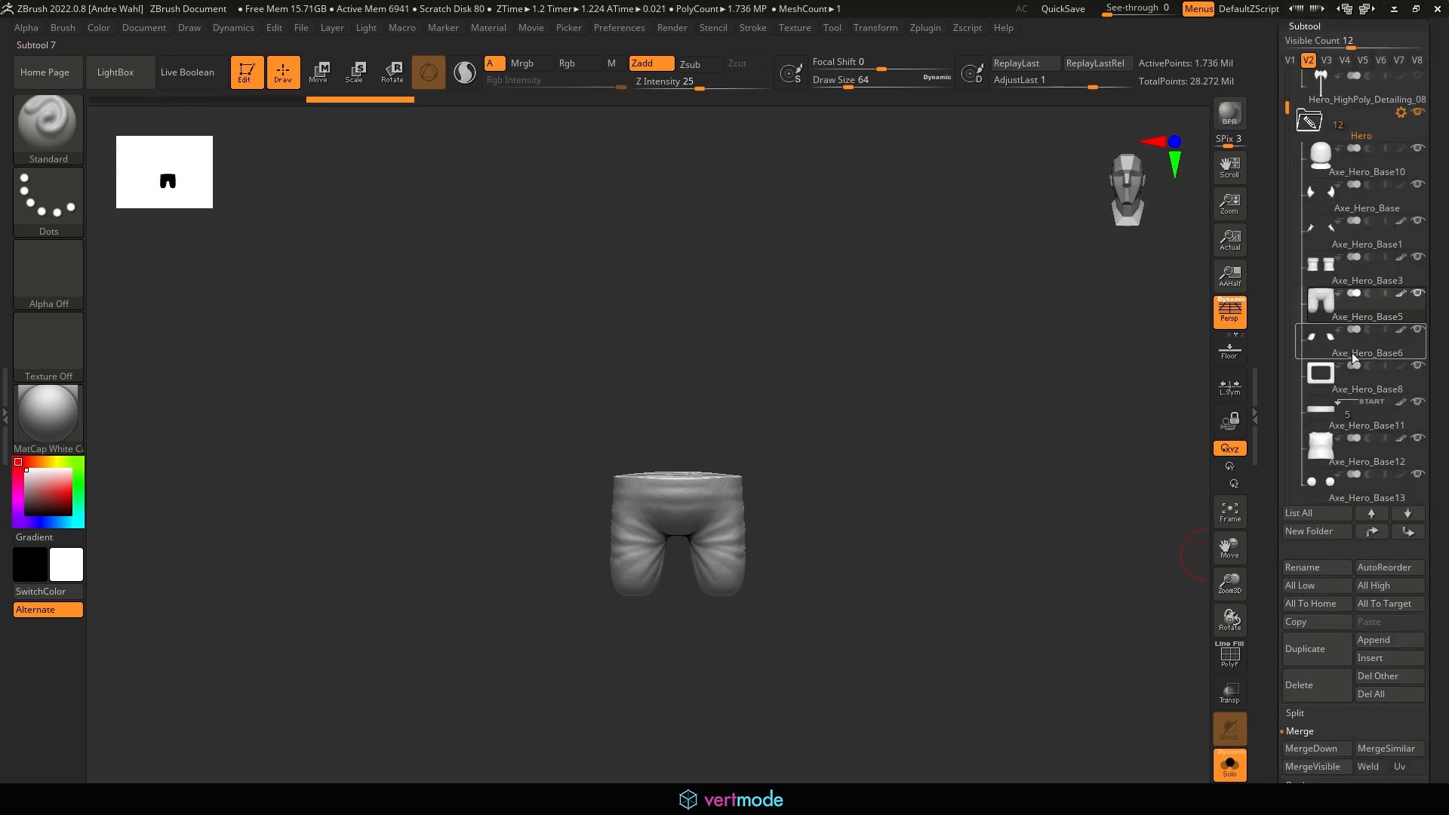
scroll(1403, 259, down, 5)
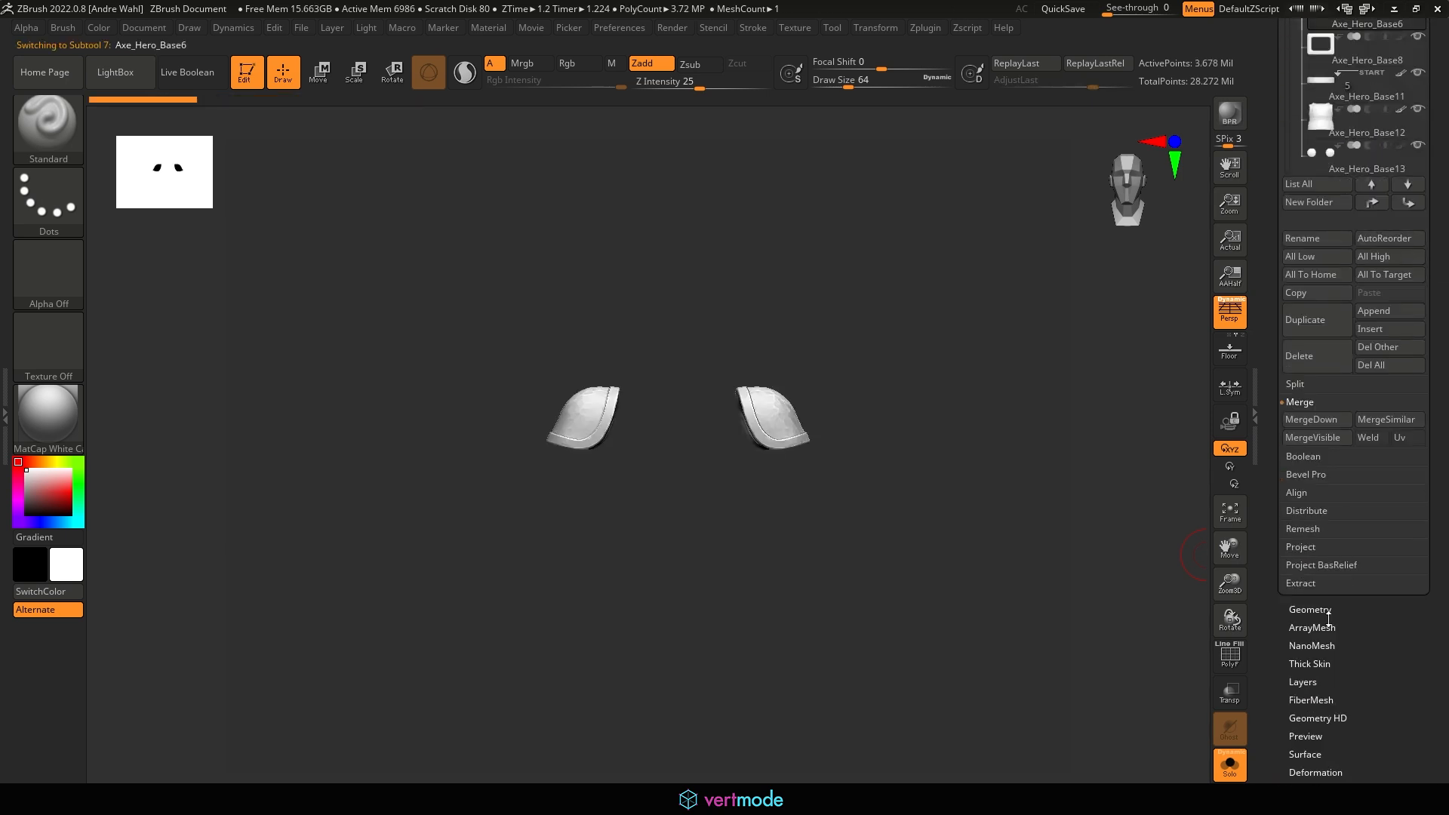
click(1303, 681)
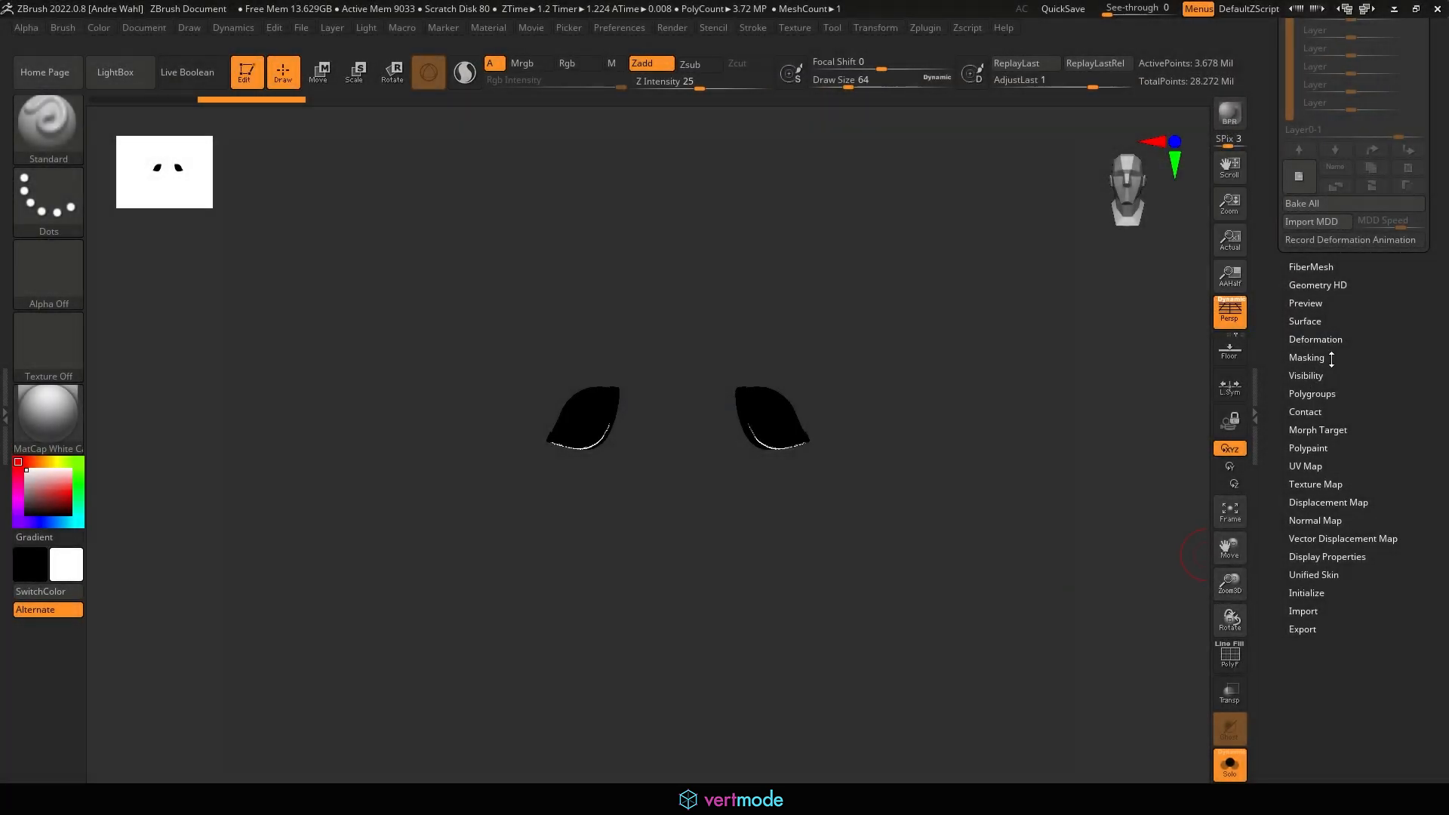
click(1302, 448)
click(1292, 247)
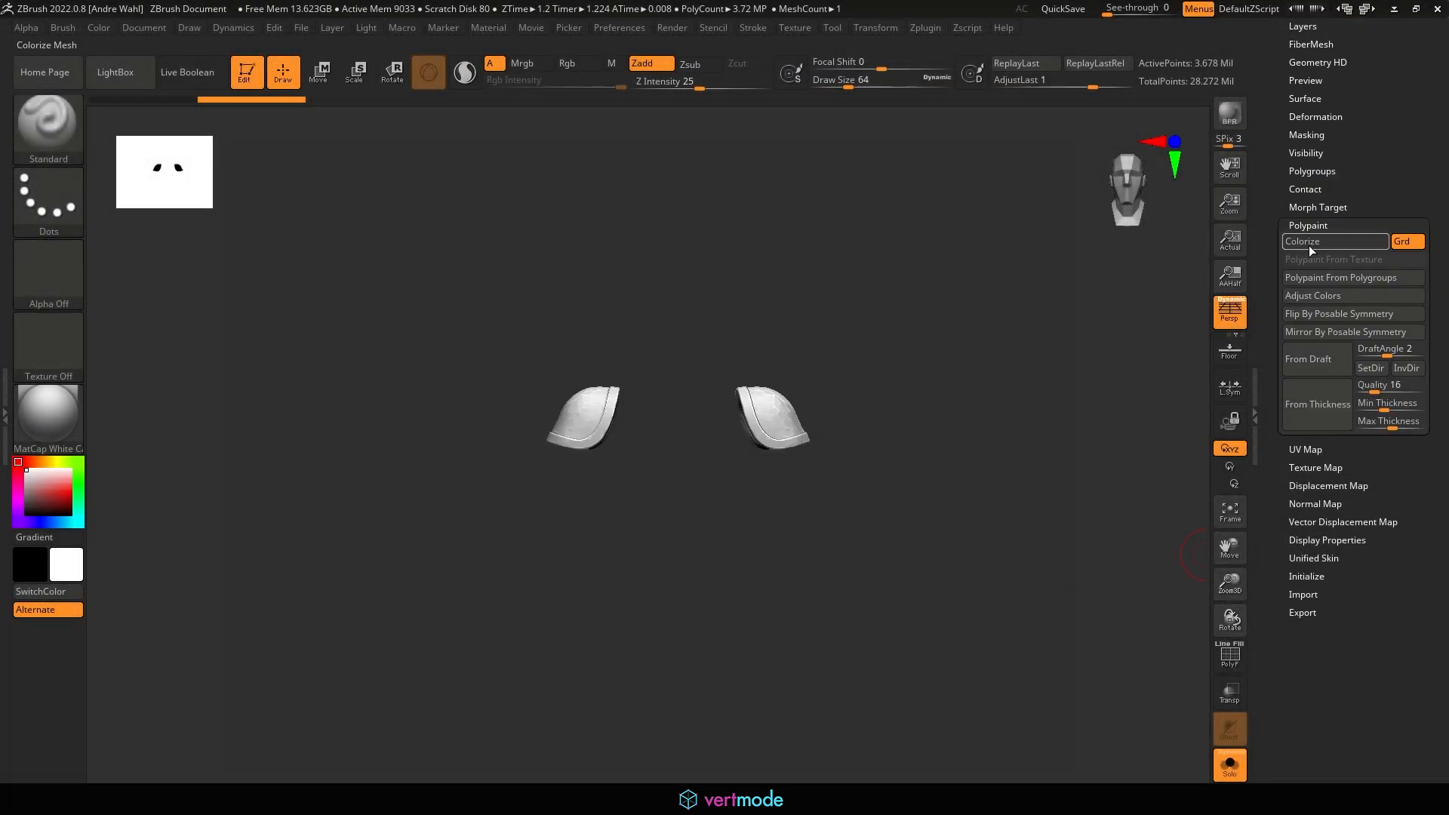
Check the subdivision levels of the Axe_Hero_Base6 shoulder pads and the Axe_Hero_Base9 shirt
mouse_move(1392, 136)
mouse_down()
mouse_move(1392, 511)
mouse_move(1393, 388)
mouse_up()
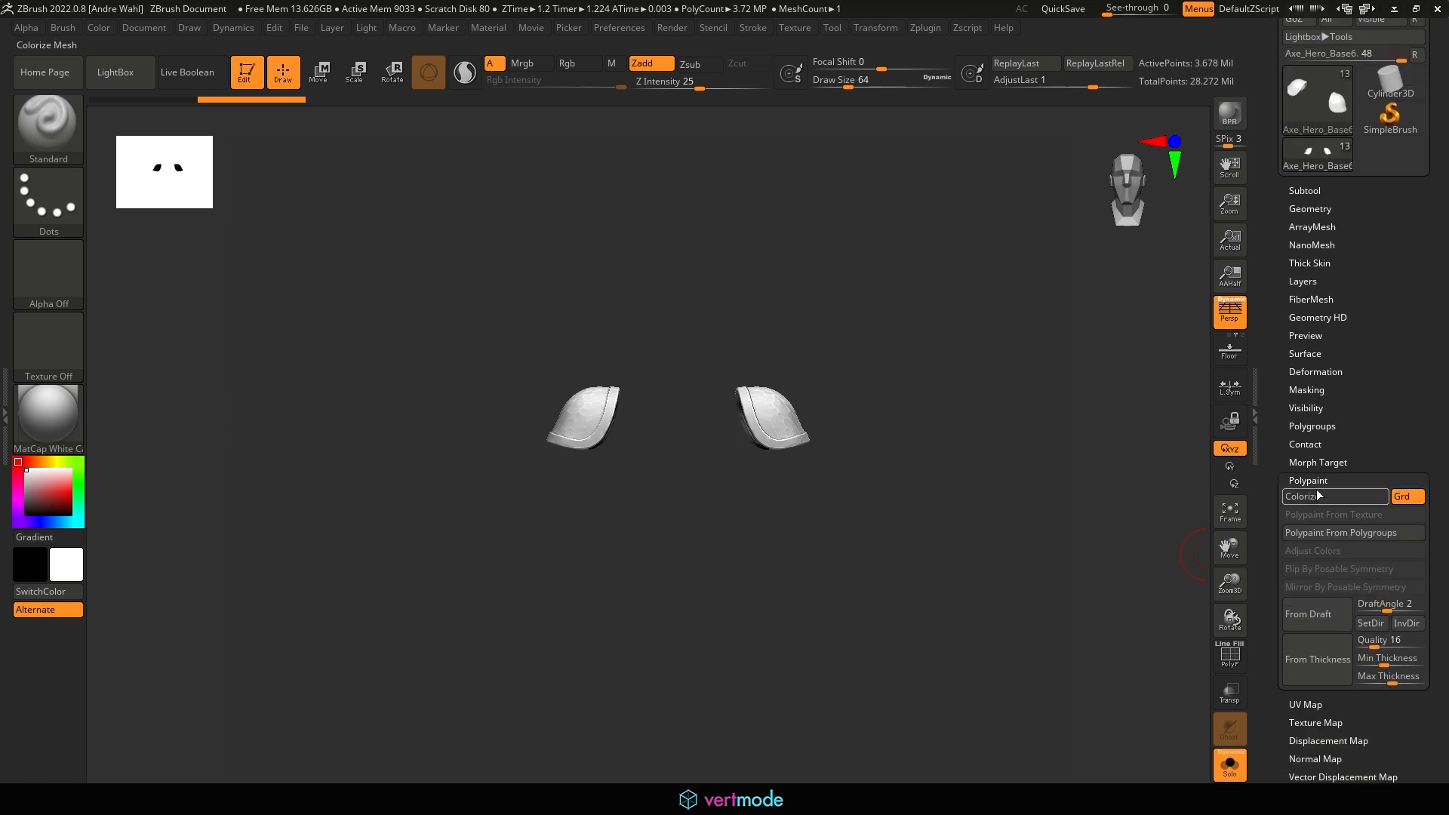
click(1301, 212)
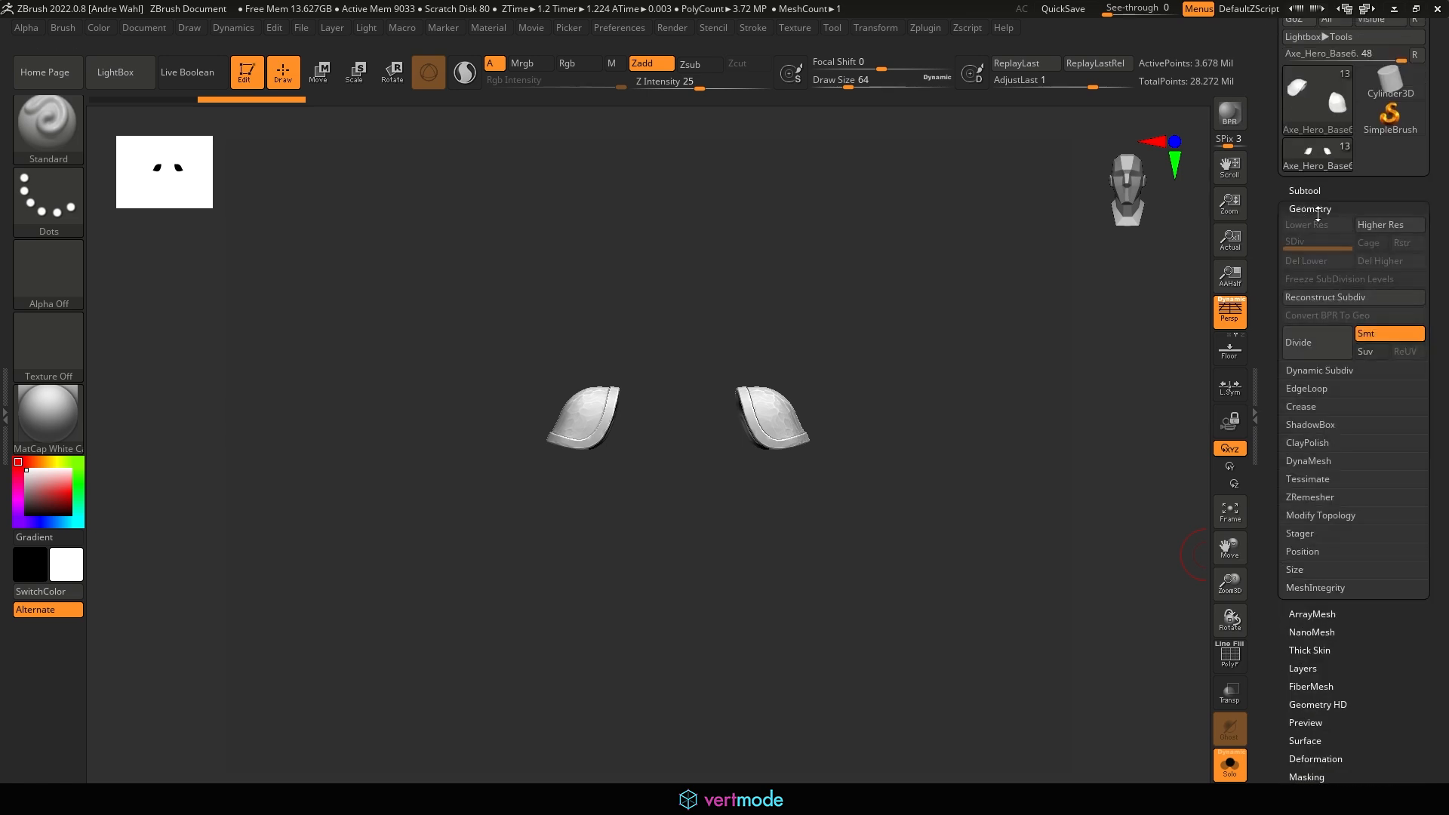
click(1304, 190)
click(1310, 193)
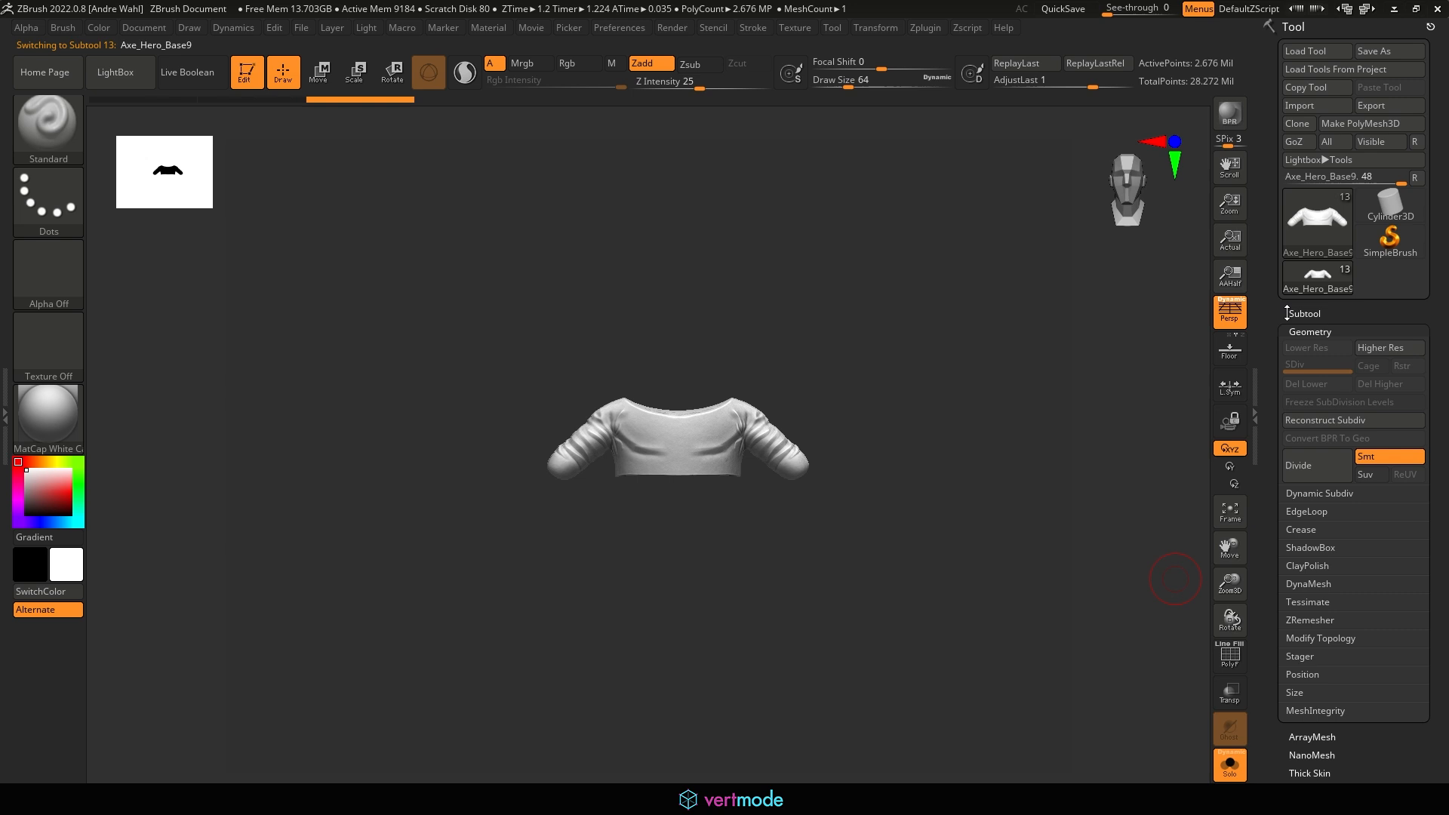
Merge the Axe_Hero_Base10 head subtool with the horns below it, skipping the not-undoable confirmation until the next restart
click(1298, 314)
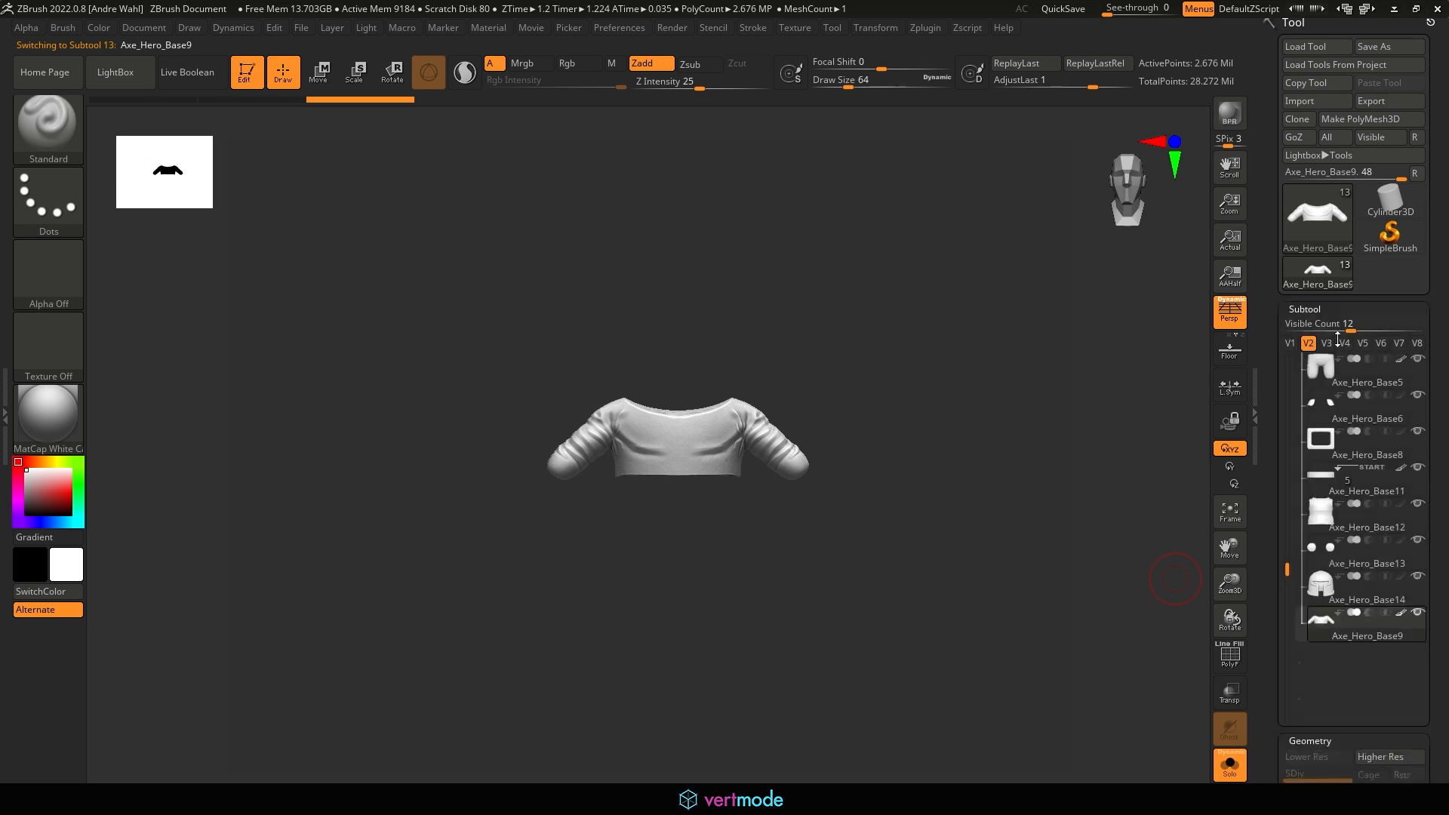
drag(1281, 272, 1260, 63)
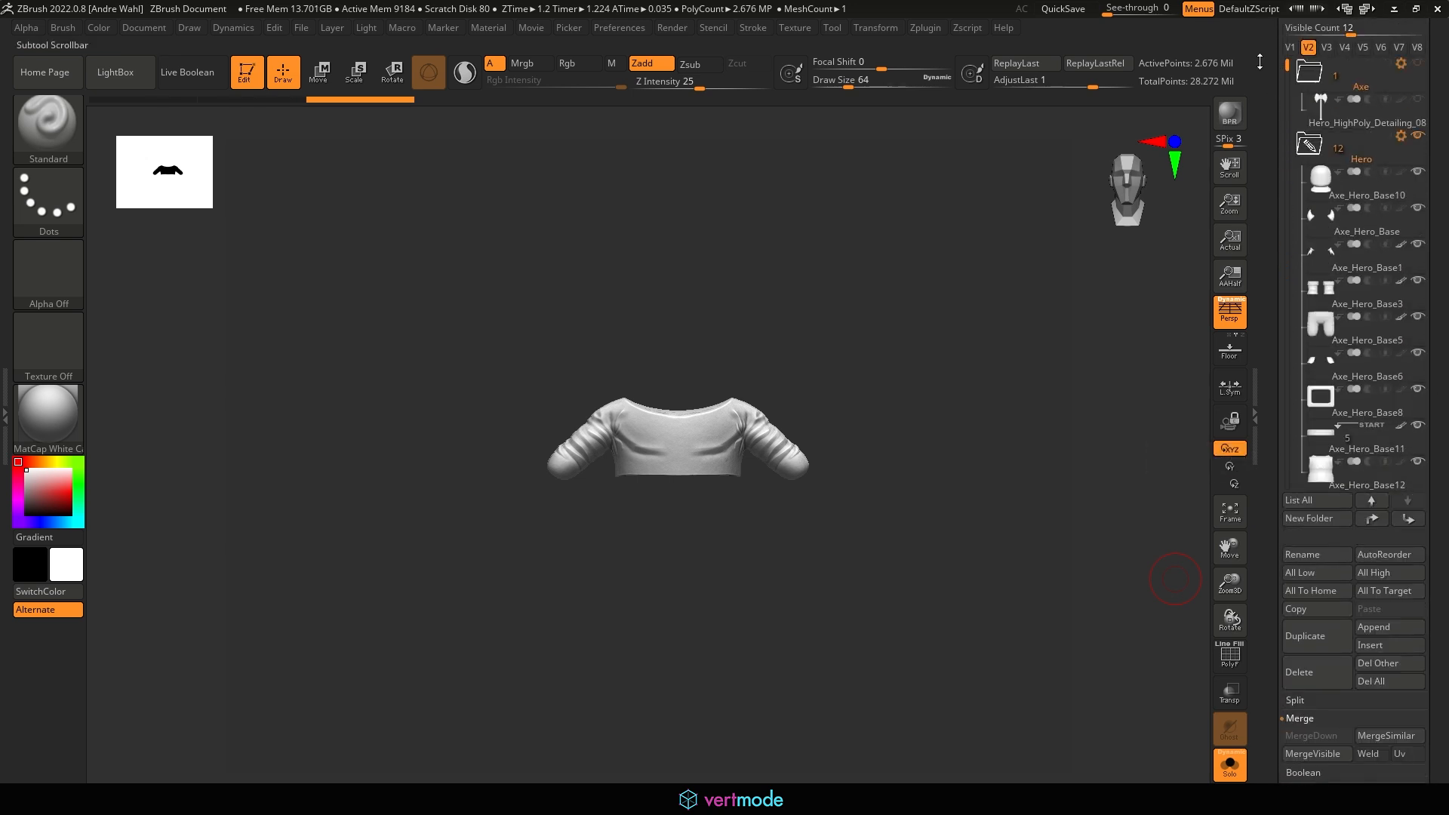
click(1321, 189)
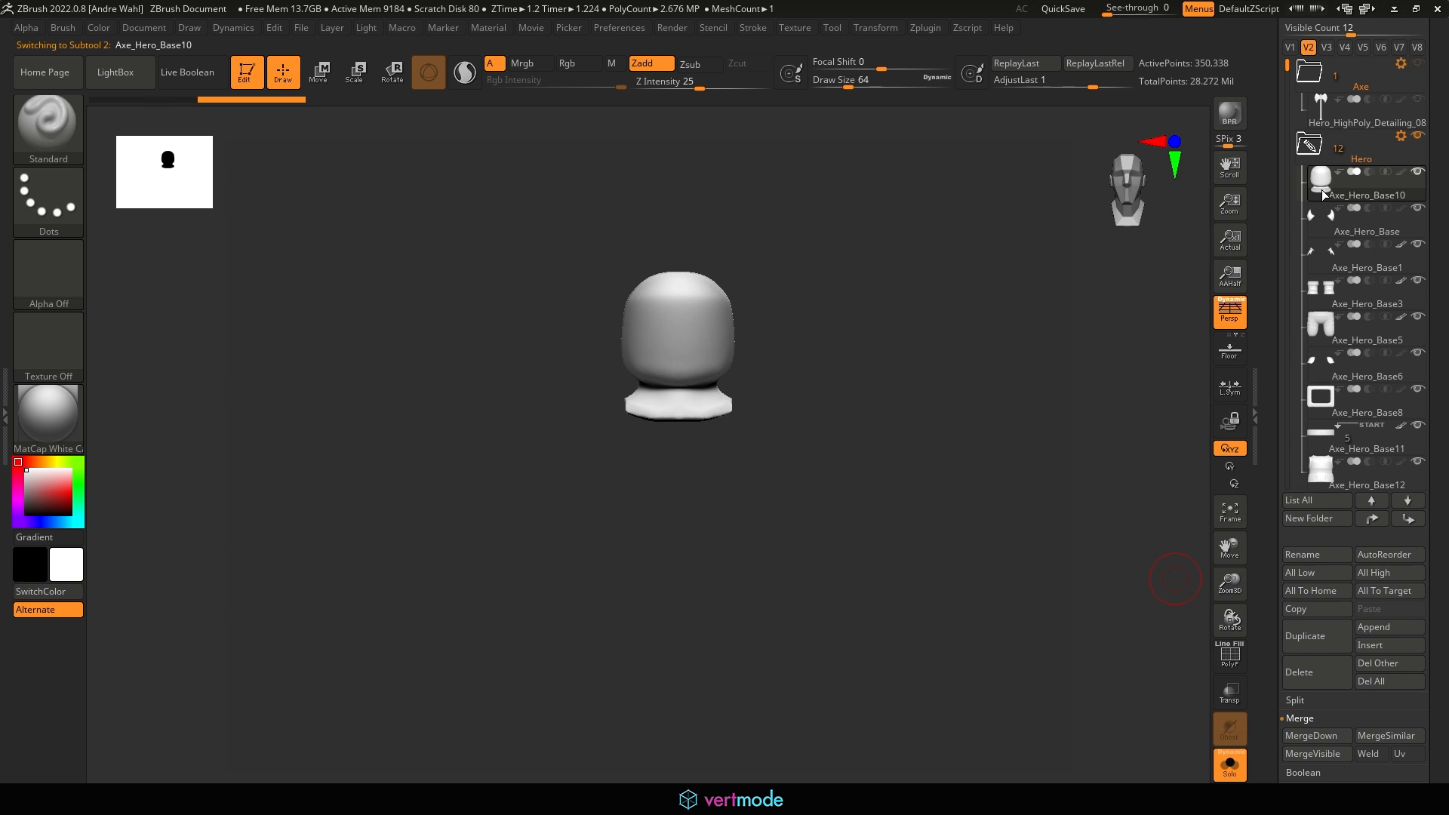
click(1314, 736)
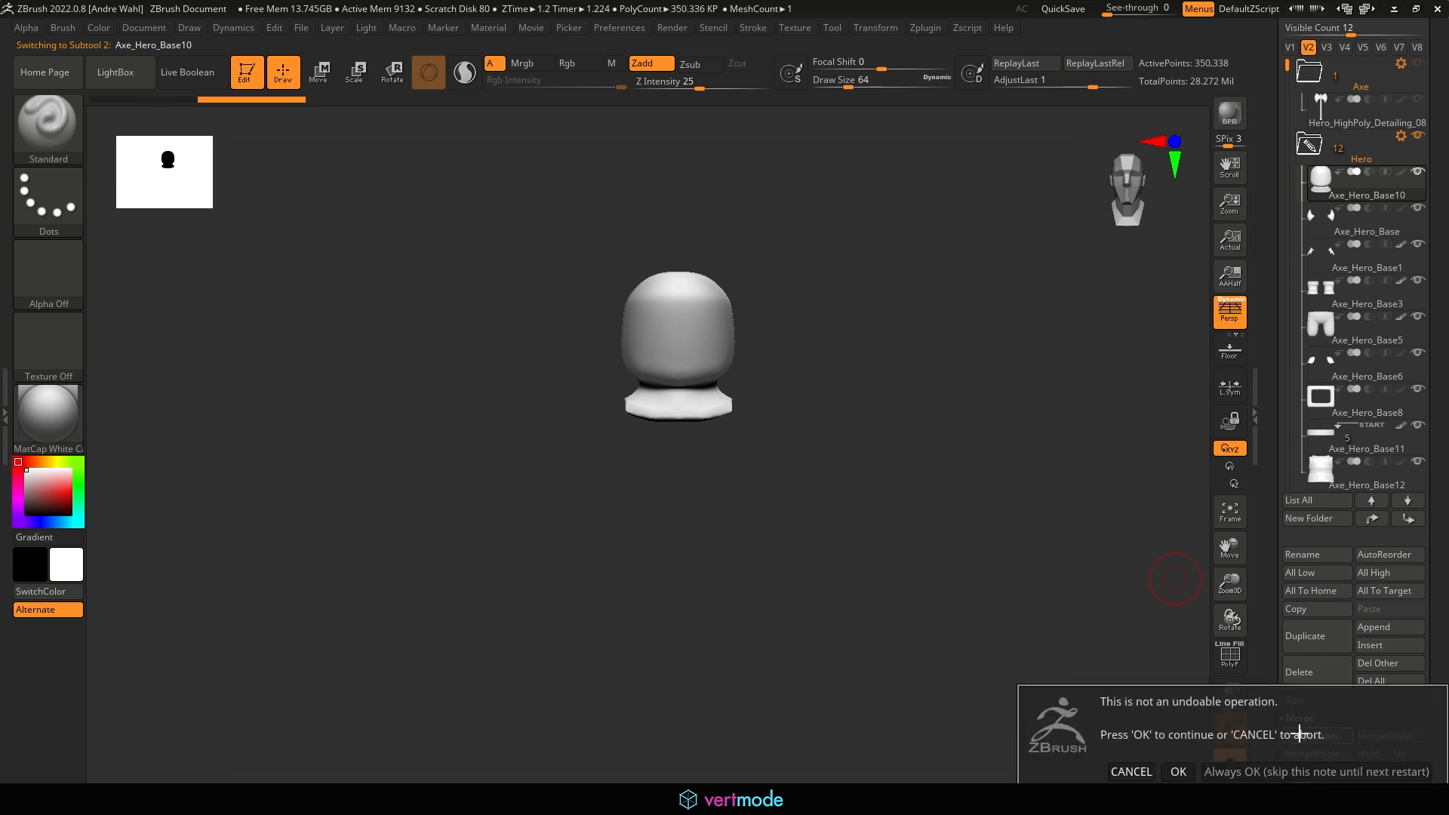
click(1235, 777)
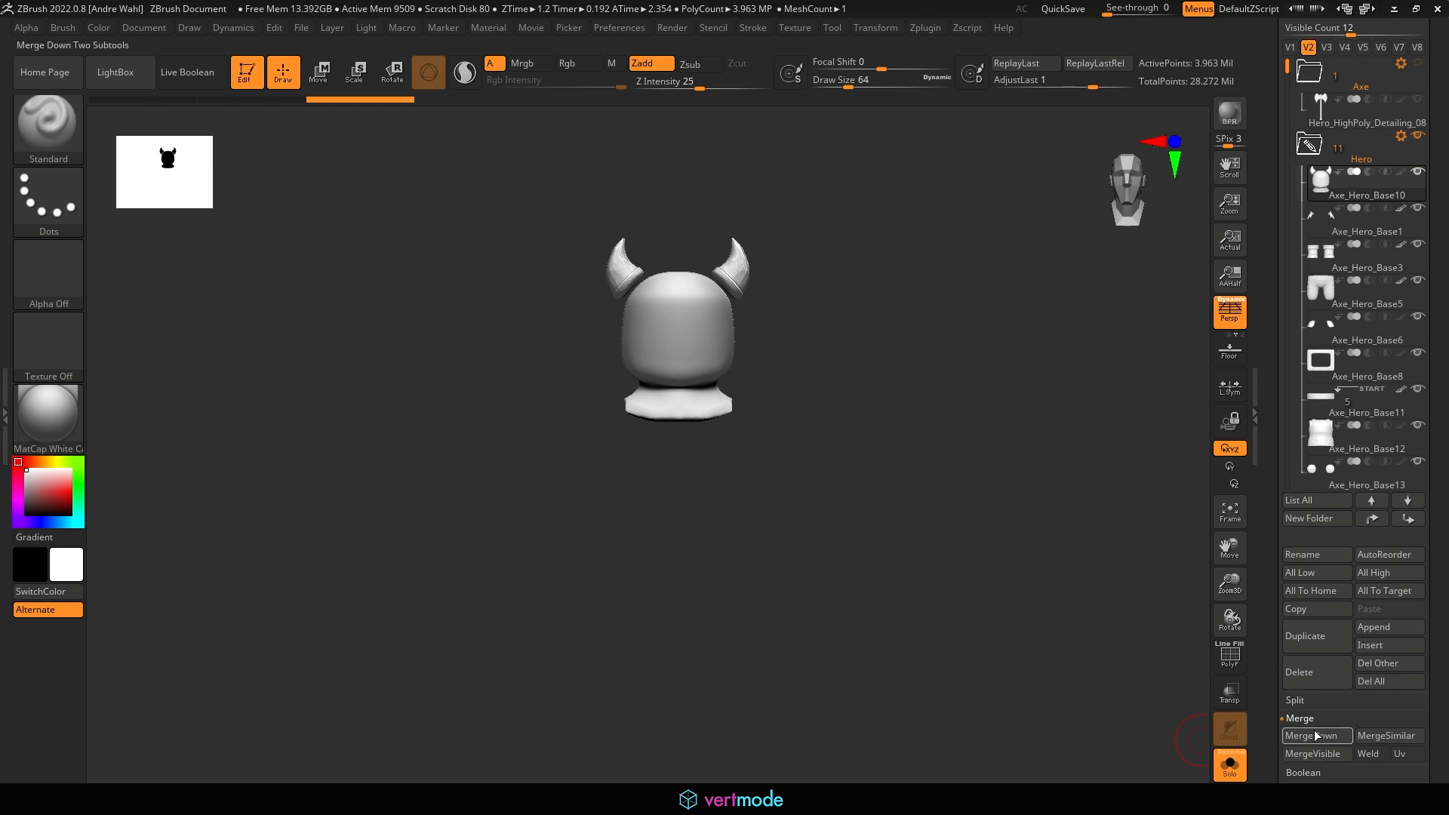
Merge the hands, boots, trousers, shoulder pads and belt buckle subtools one after another into Axe_Hero_Base10
click(1309, 737)
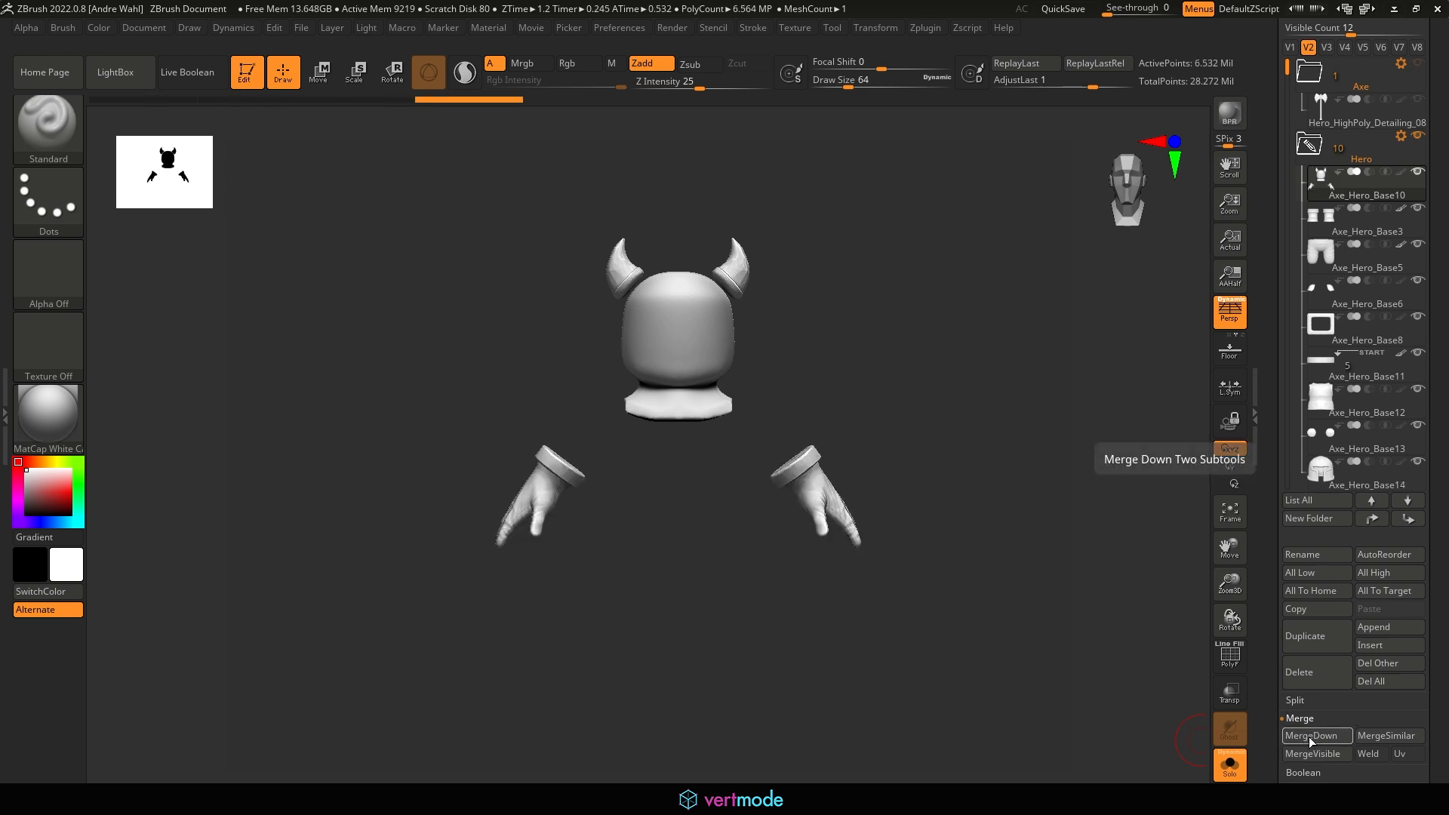
click(1310, 738)
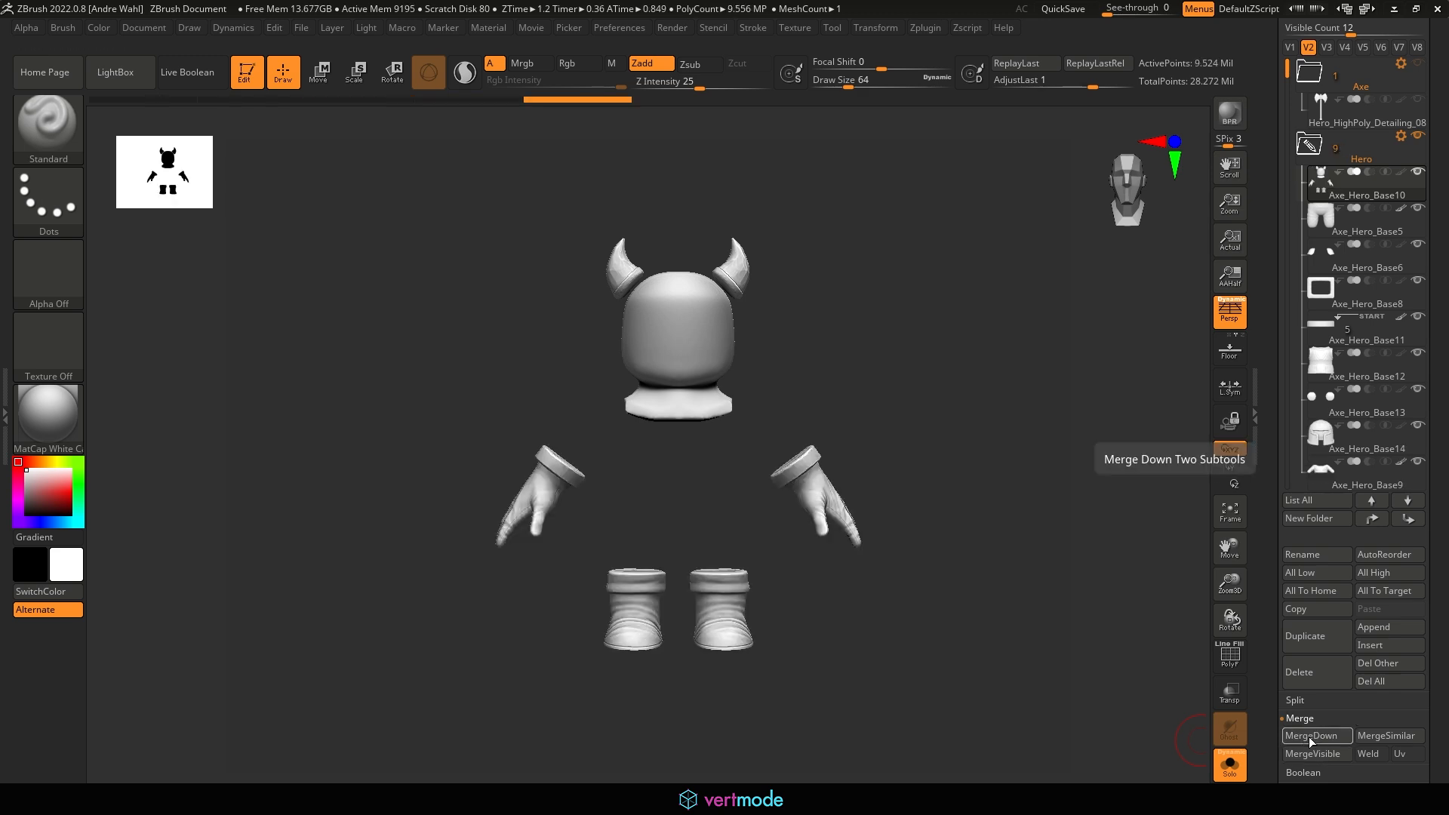
click(1310, 738)
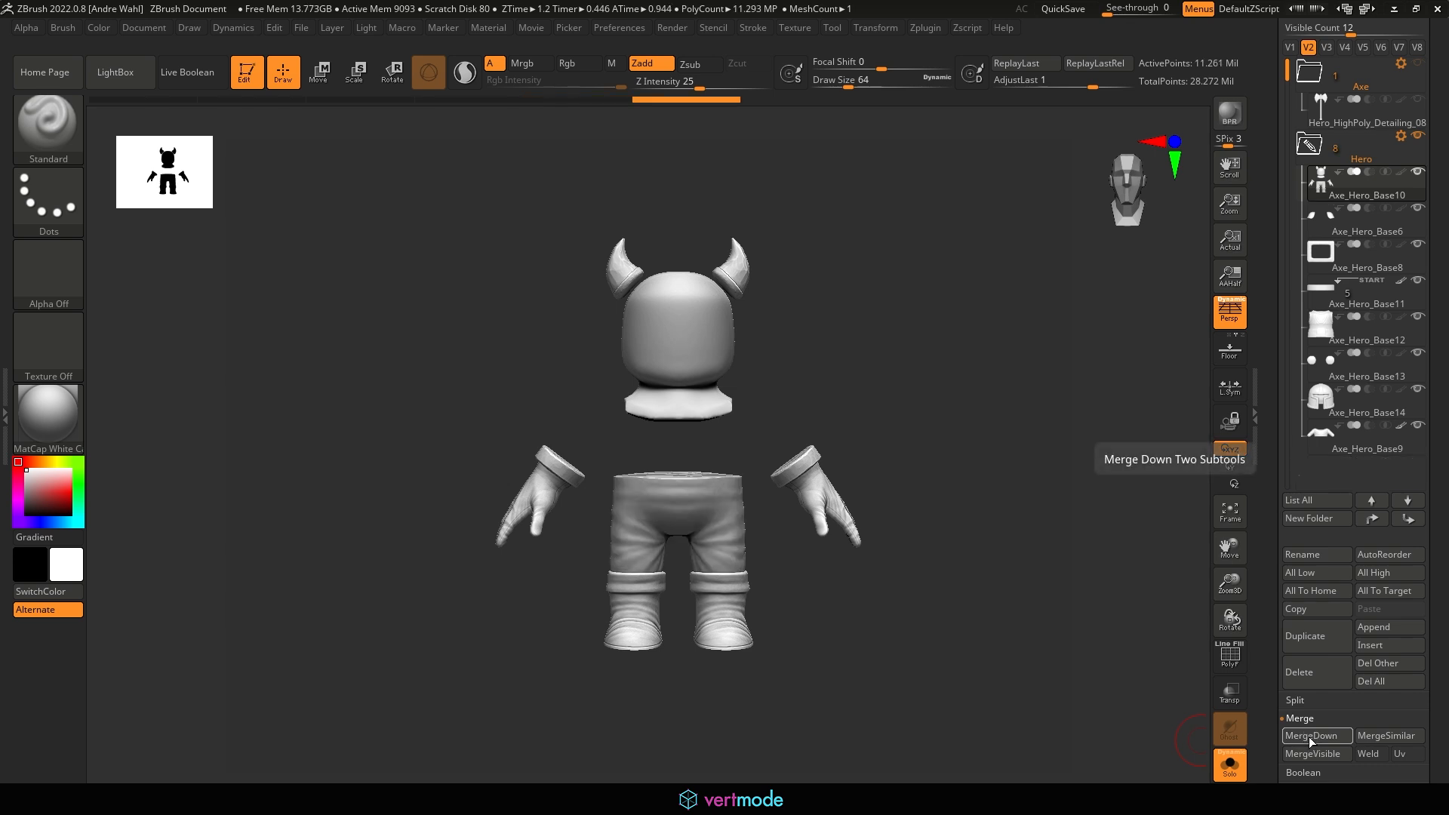
click(1309, 737)
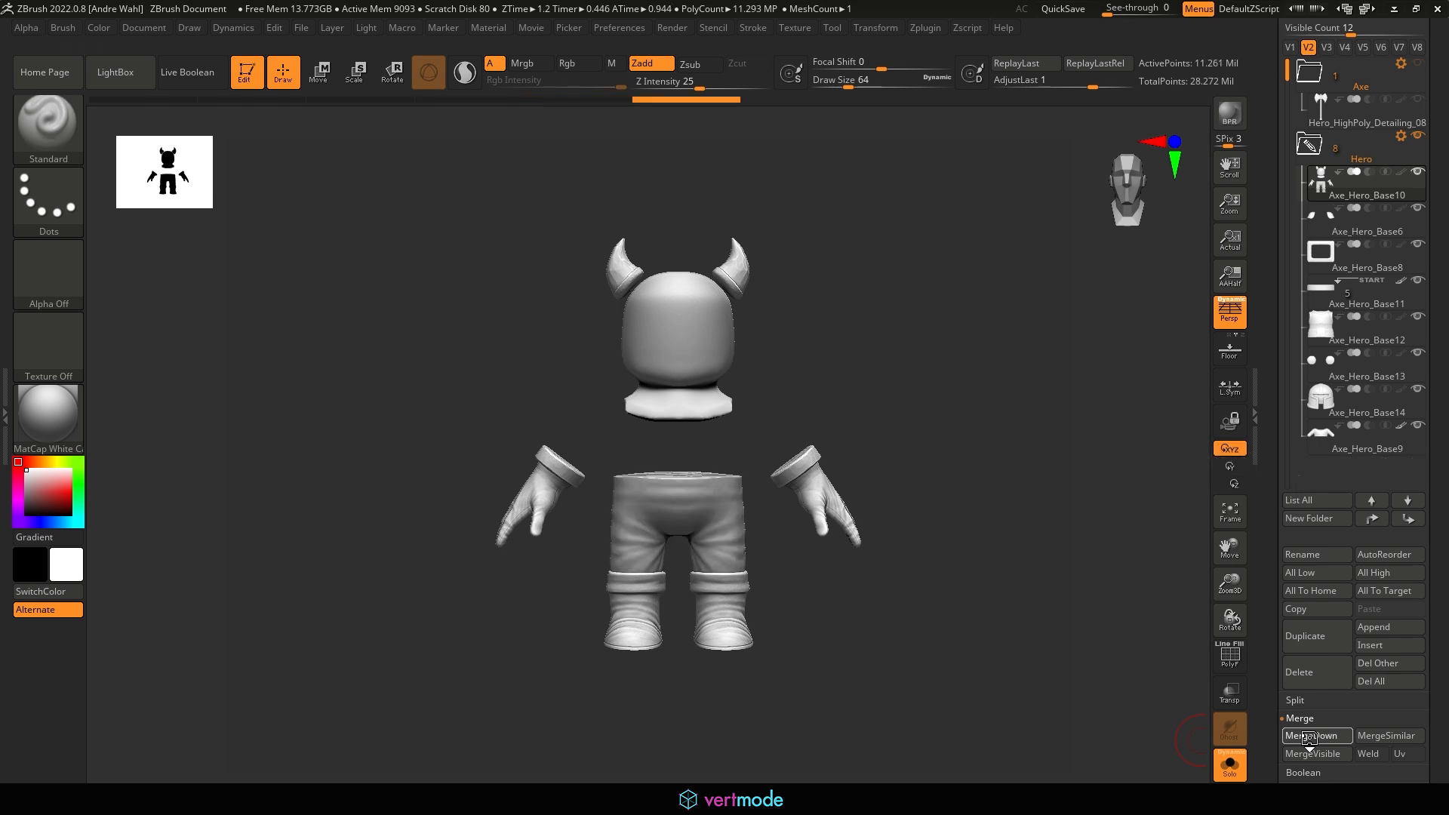
click(1310, 737)
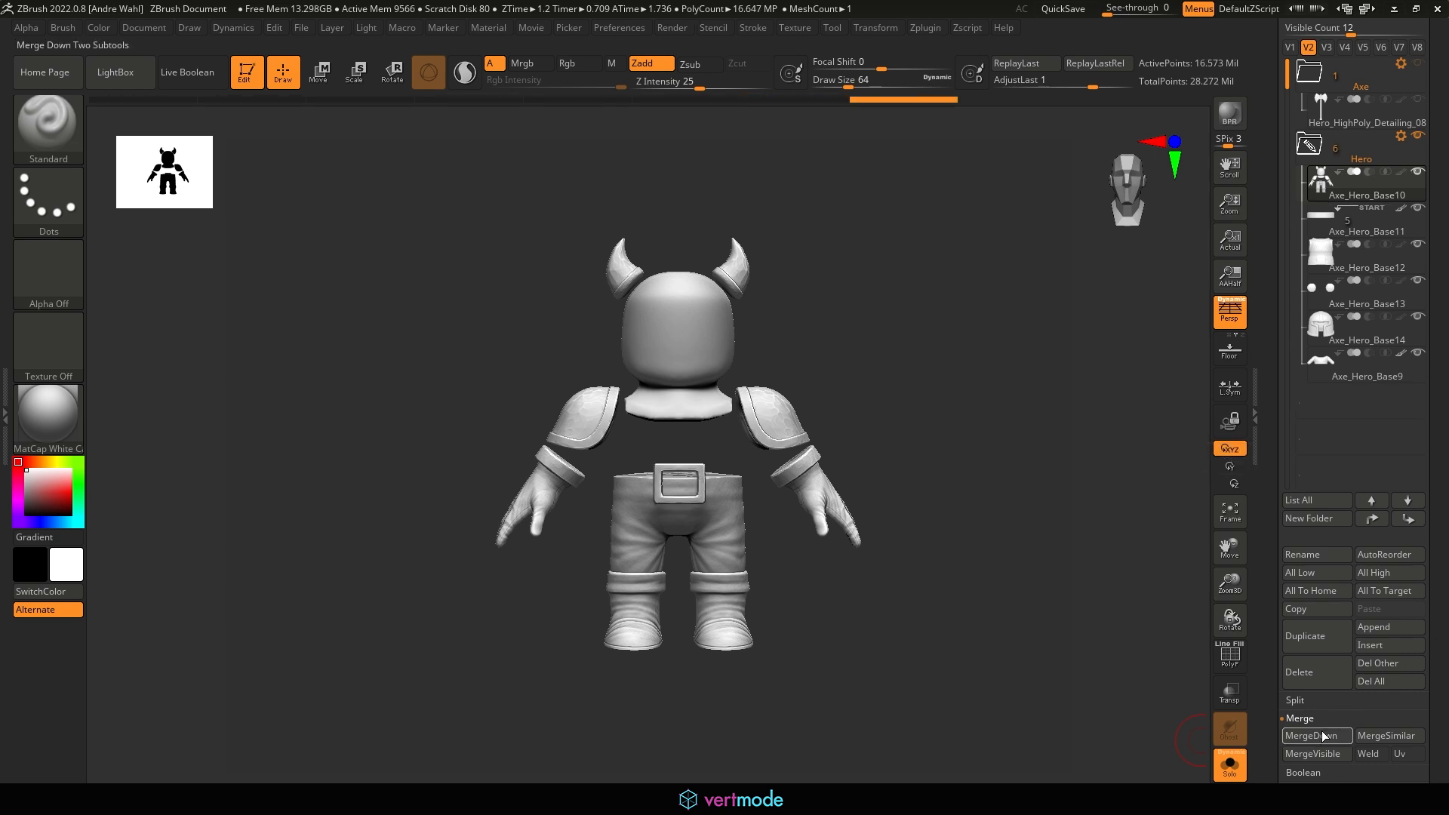
Merge the remaining belt, tunic, knee pads, helmet and Axe_Hero_Base9 shirt subtools into Axe_Hero_Base10 so the Hero folder holds one mesh
click(1322, 733)
click(1322, 734)
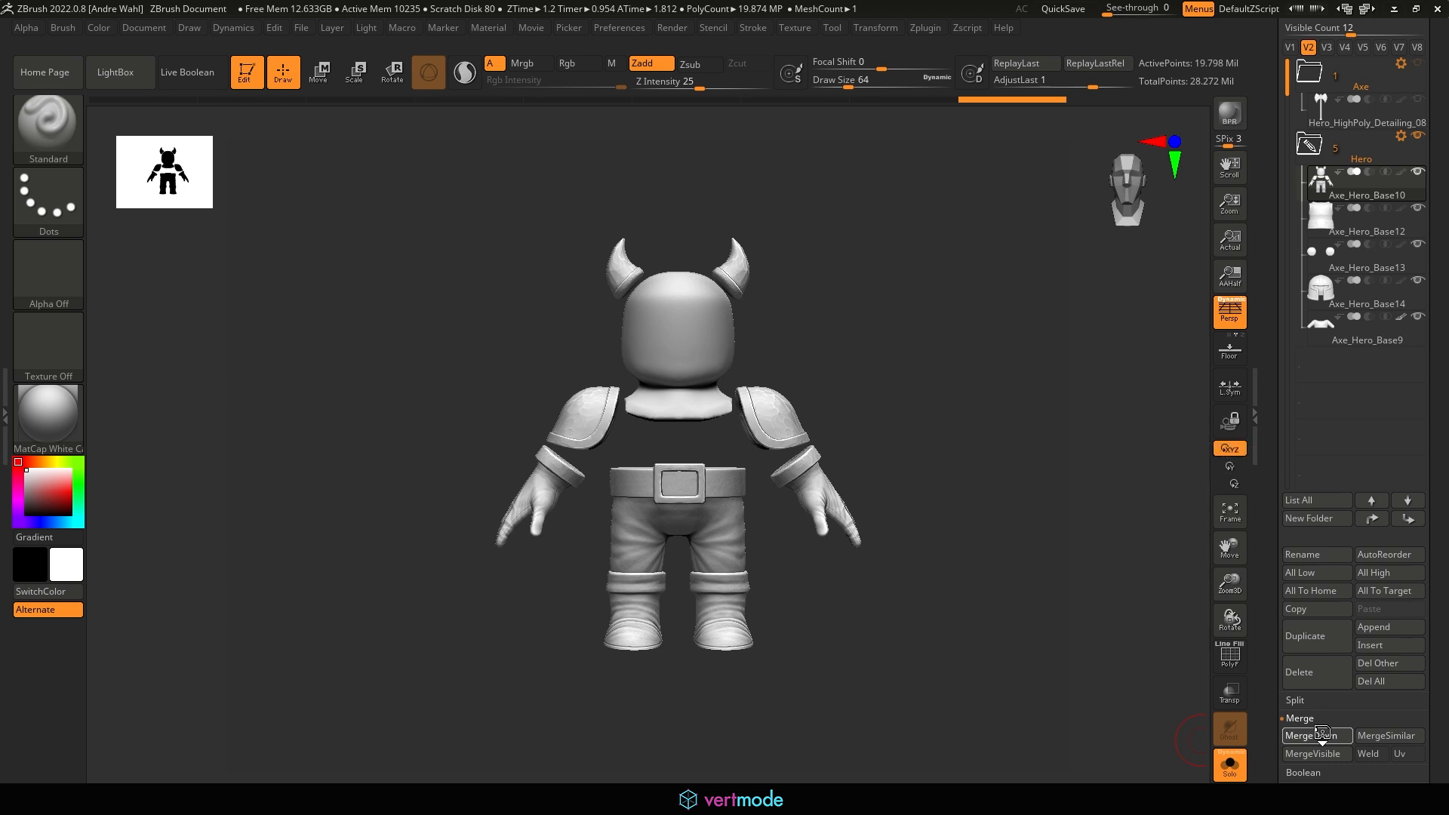
click(1322, 735)
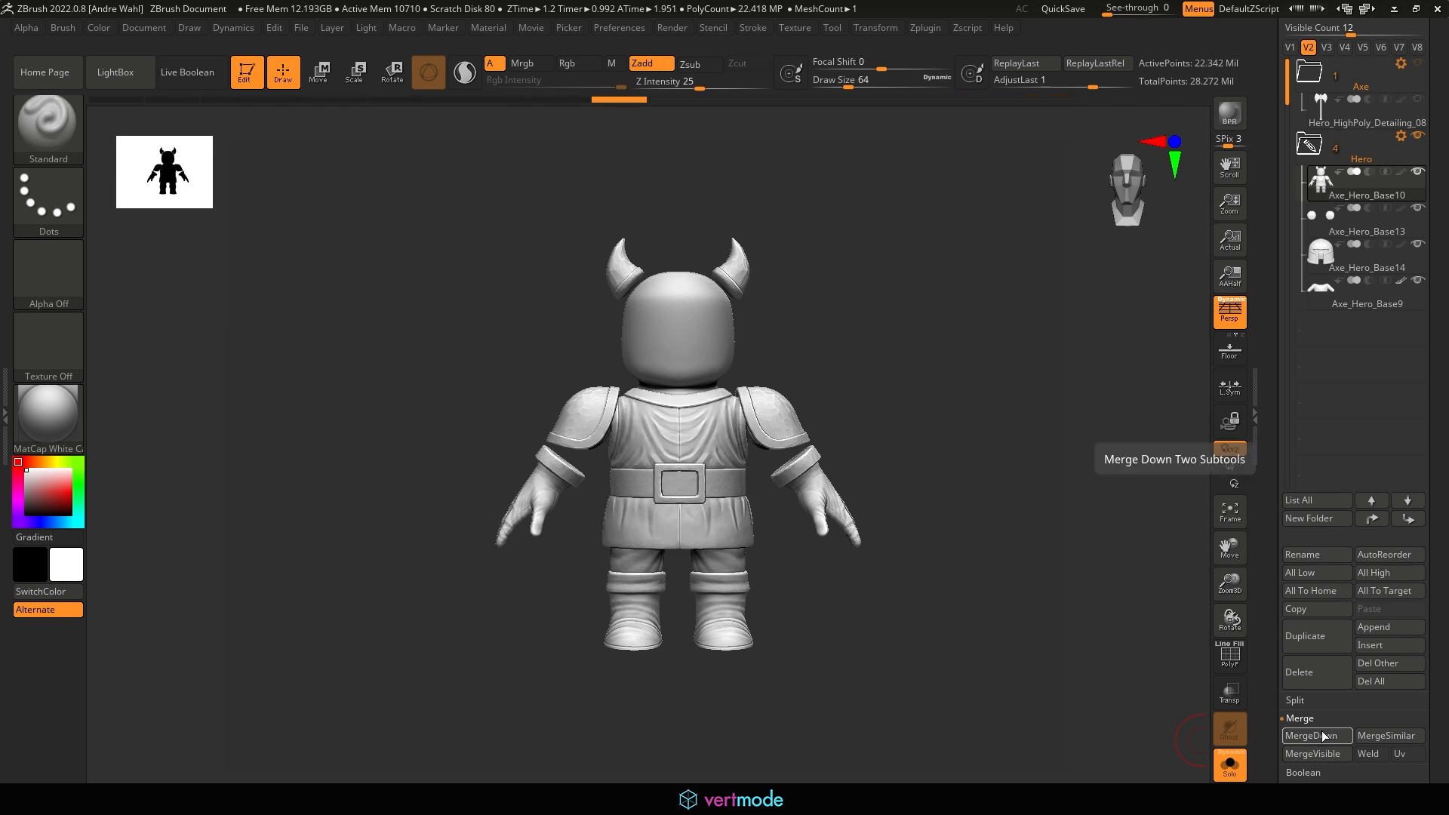
click(1322, 736)
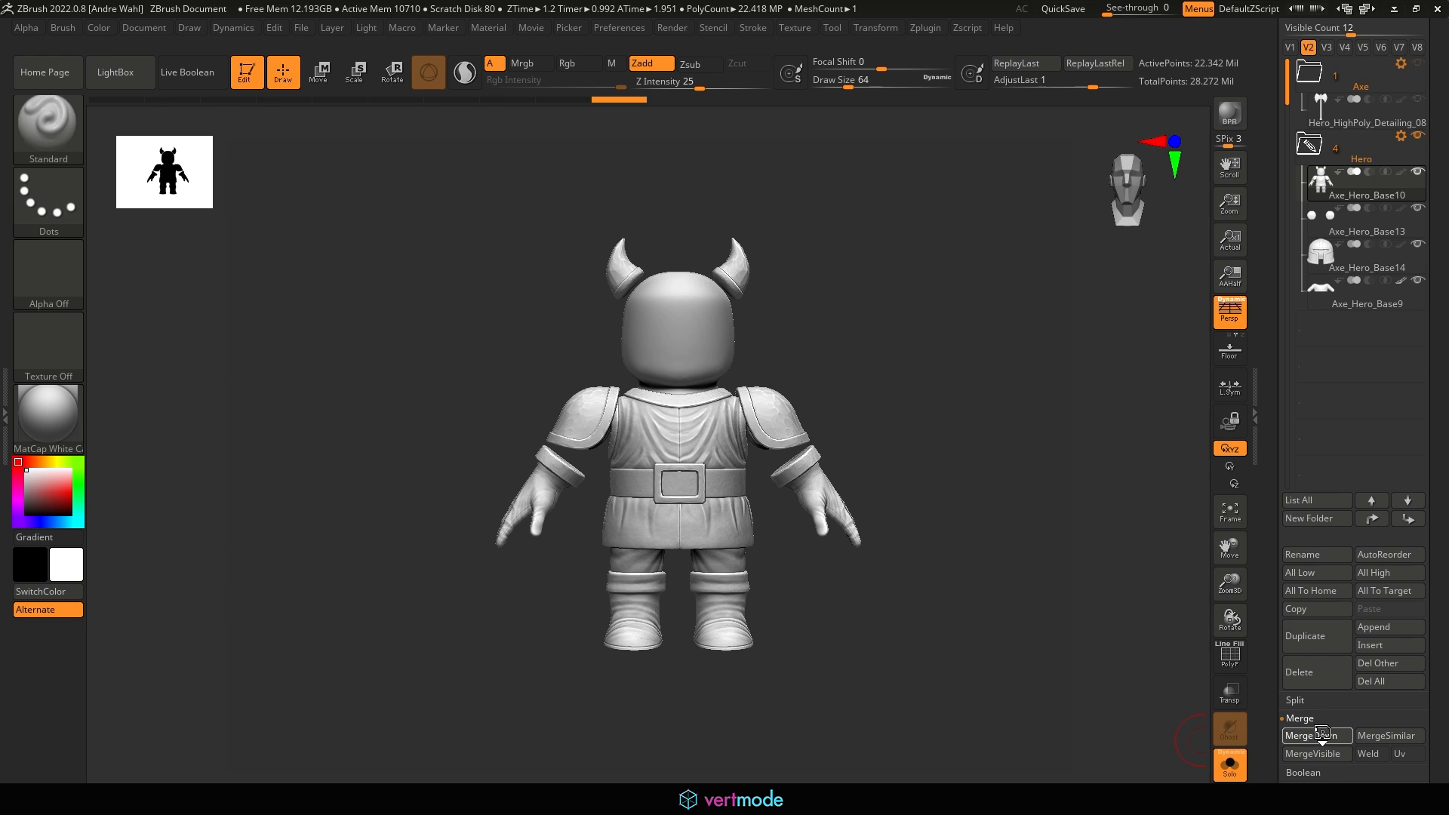
click(1323, 734)
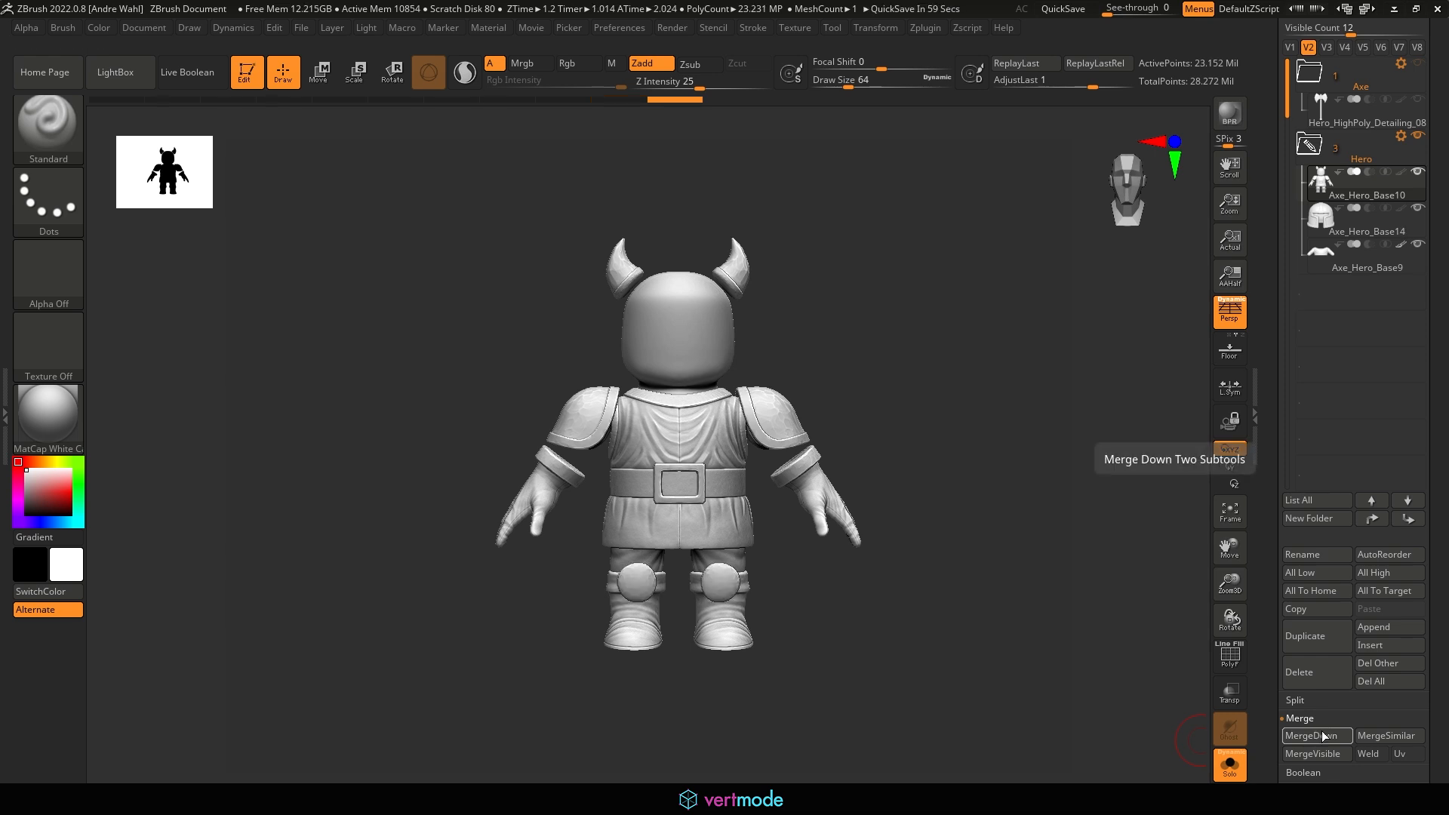
click(1323, 735)
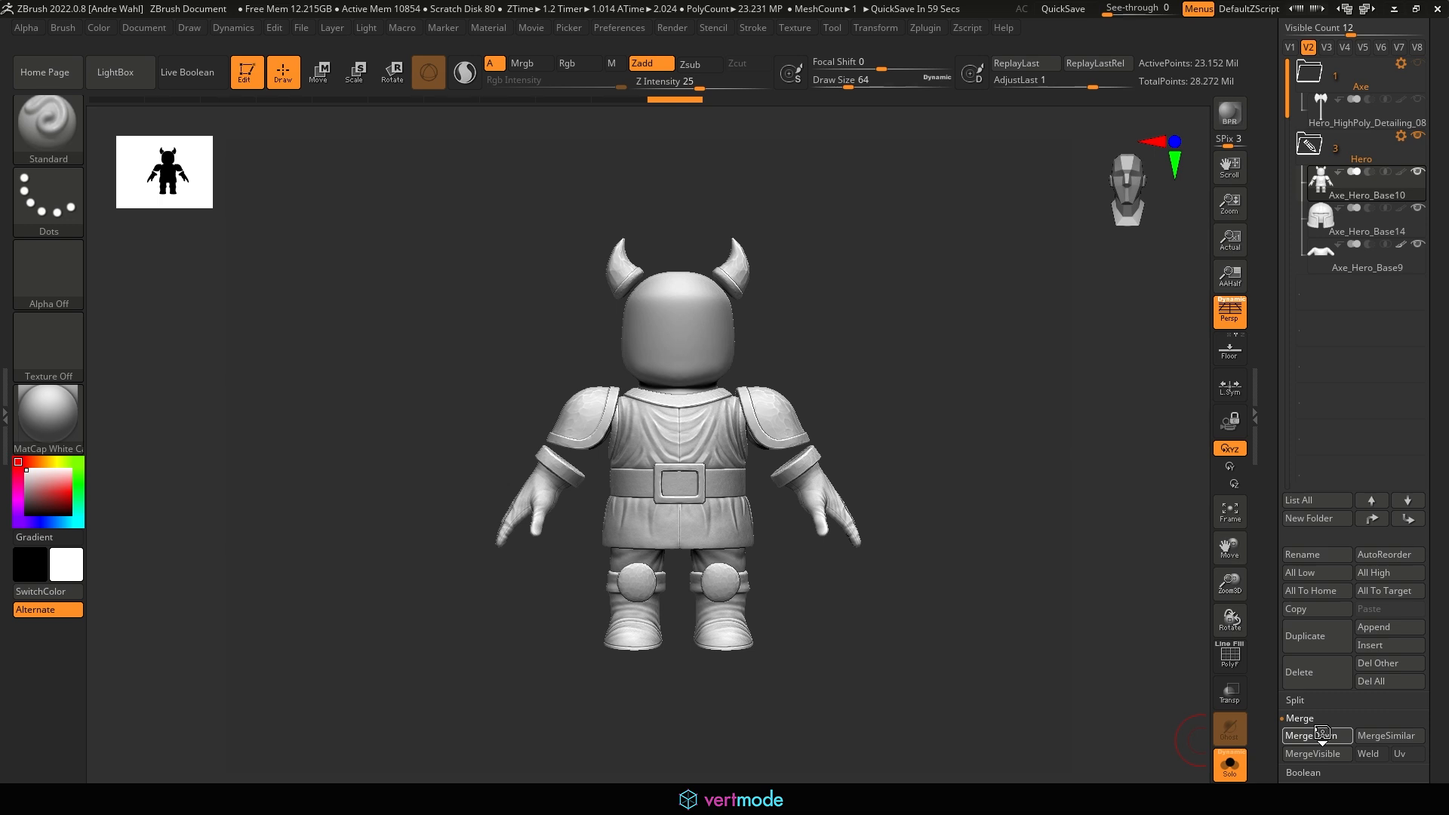
click(1322, 734)
click(1321, 732)
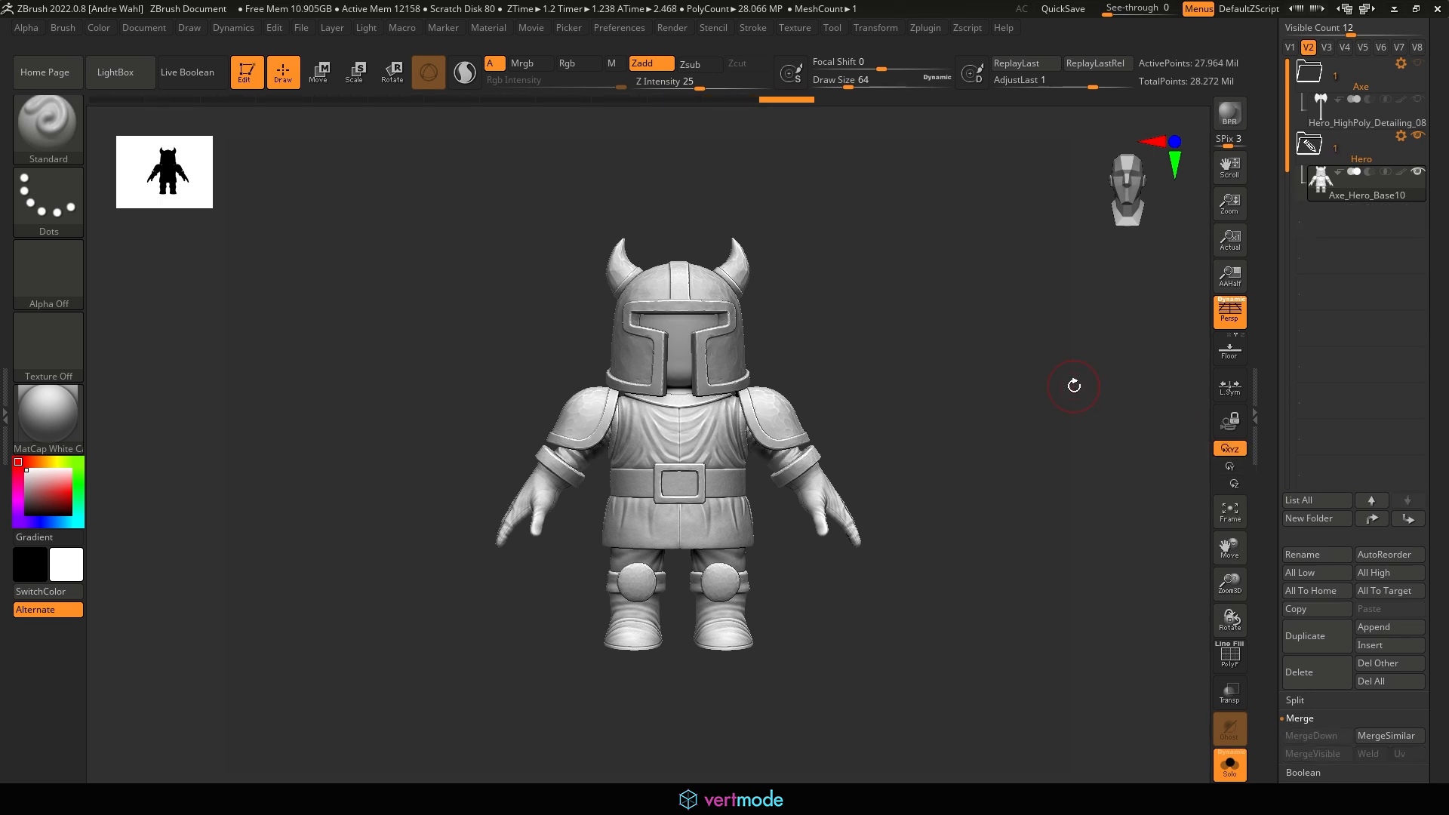
Pre-process the merged Axe_Hero_Base10 subtool with Decimation Master
mouse_move(1009, 401)
mouse_down()
mouse_move(1106, 405)
mouse_move(1016, 408)
mouse_up()
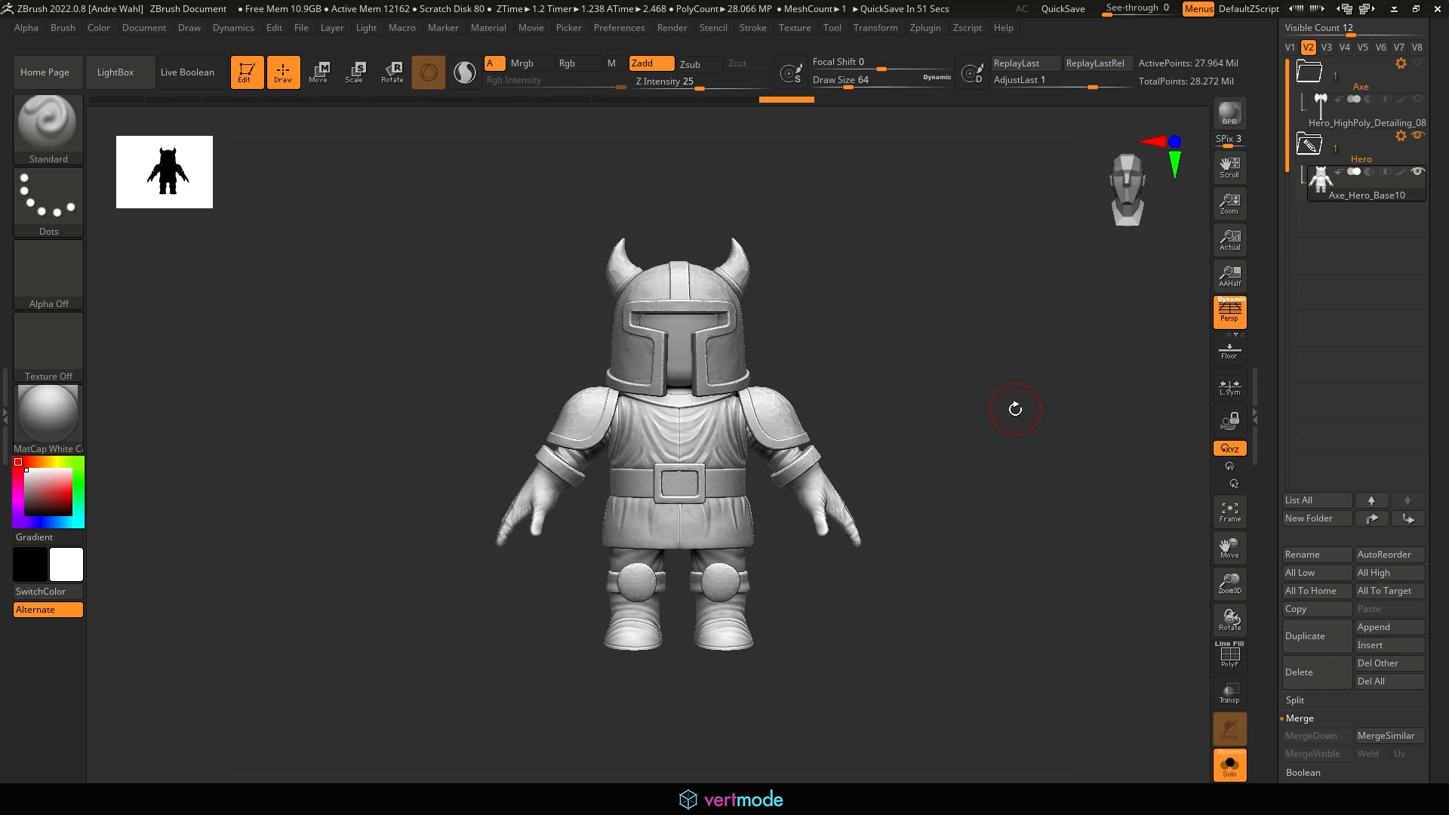
click(931, 25)
click(931, 27)
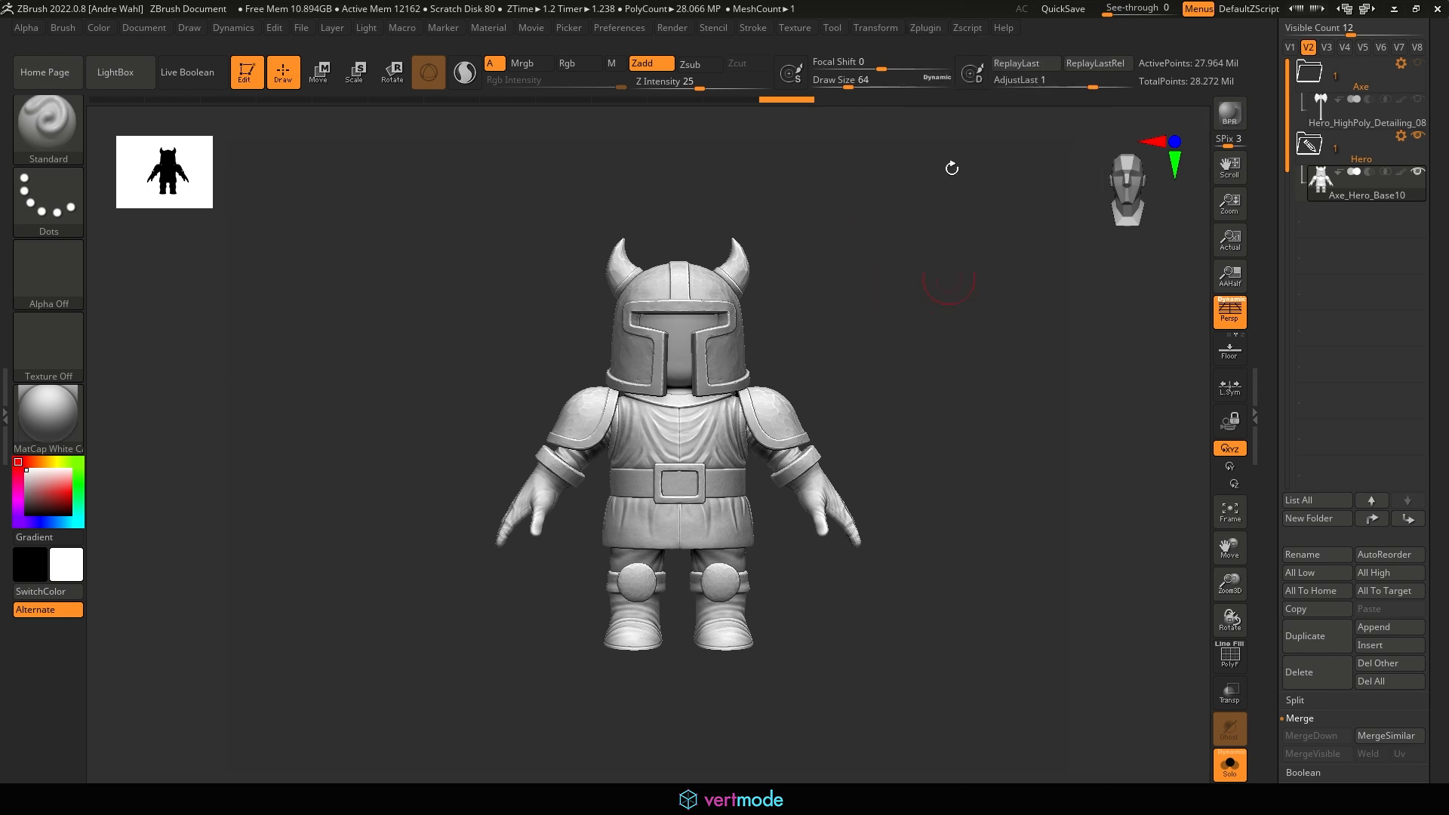
click(913, 28)
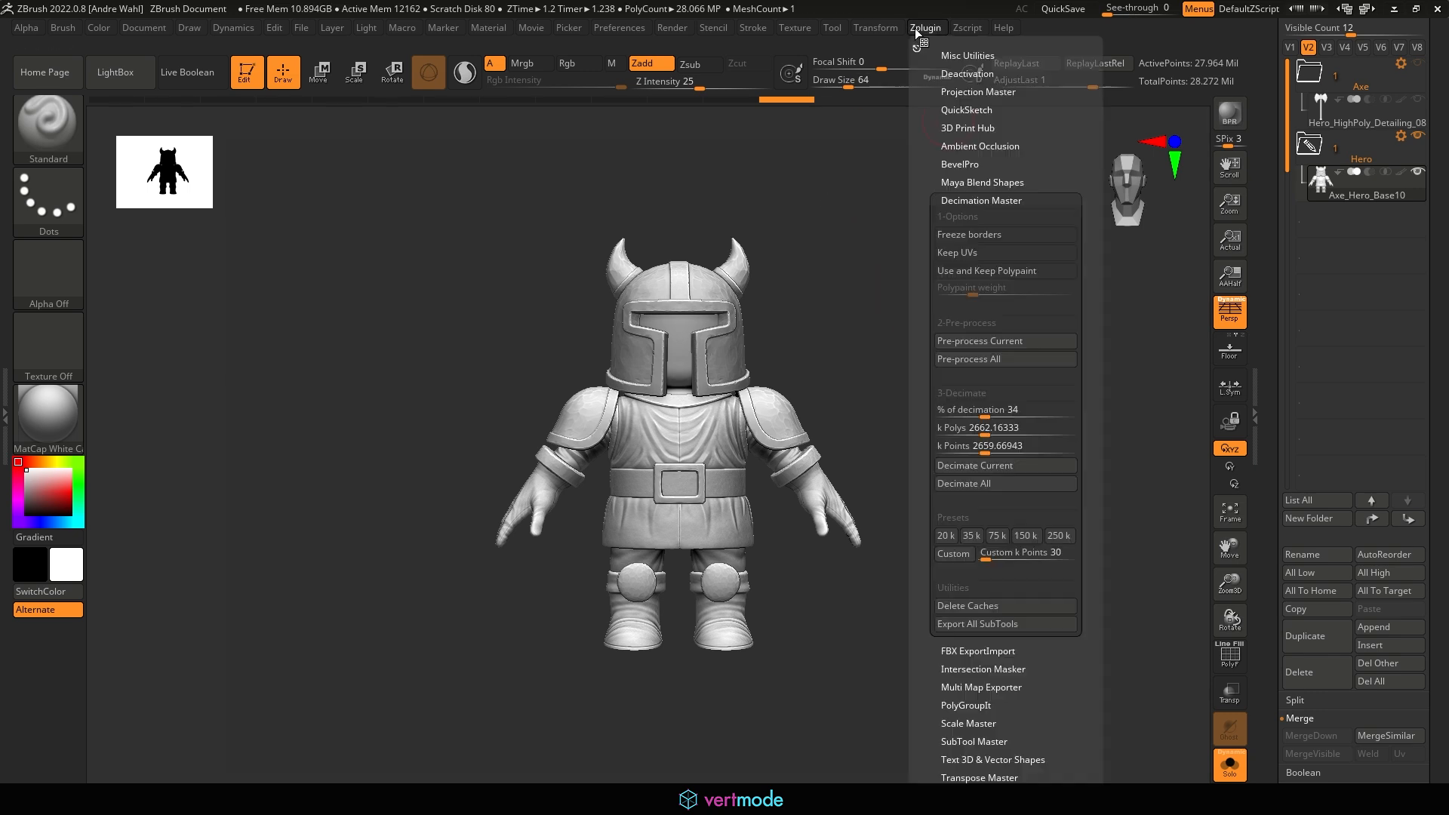
click(1022, 340)
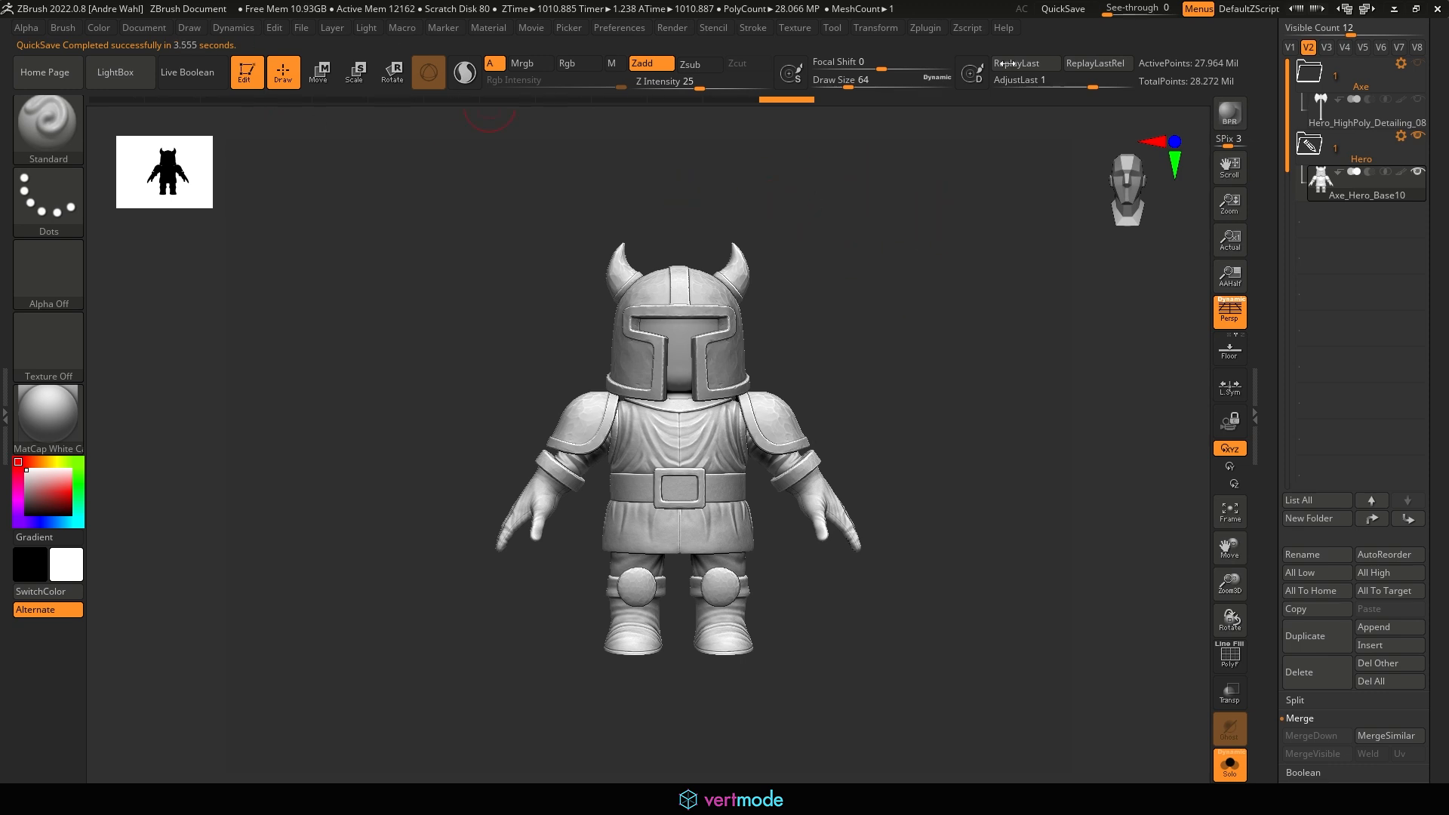
Decimate the pre-processed hero mesh with Decimation Master, keeping the 34% decimation setting
drag(915, 236, 890, 243)
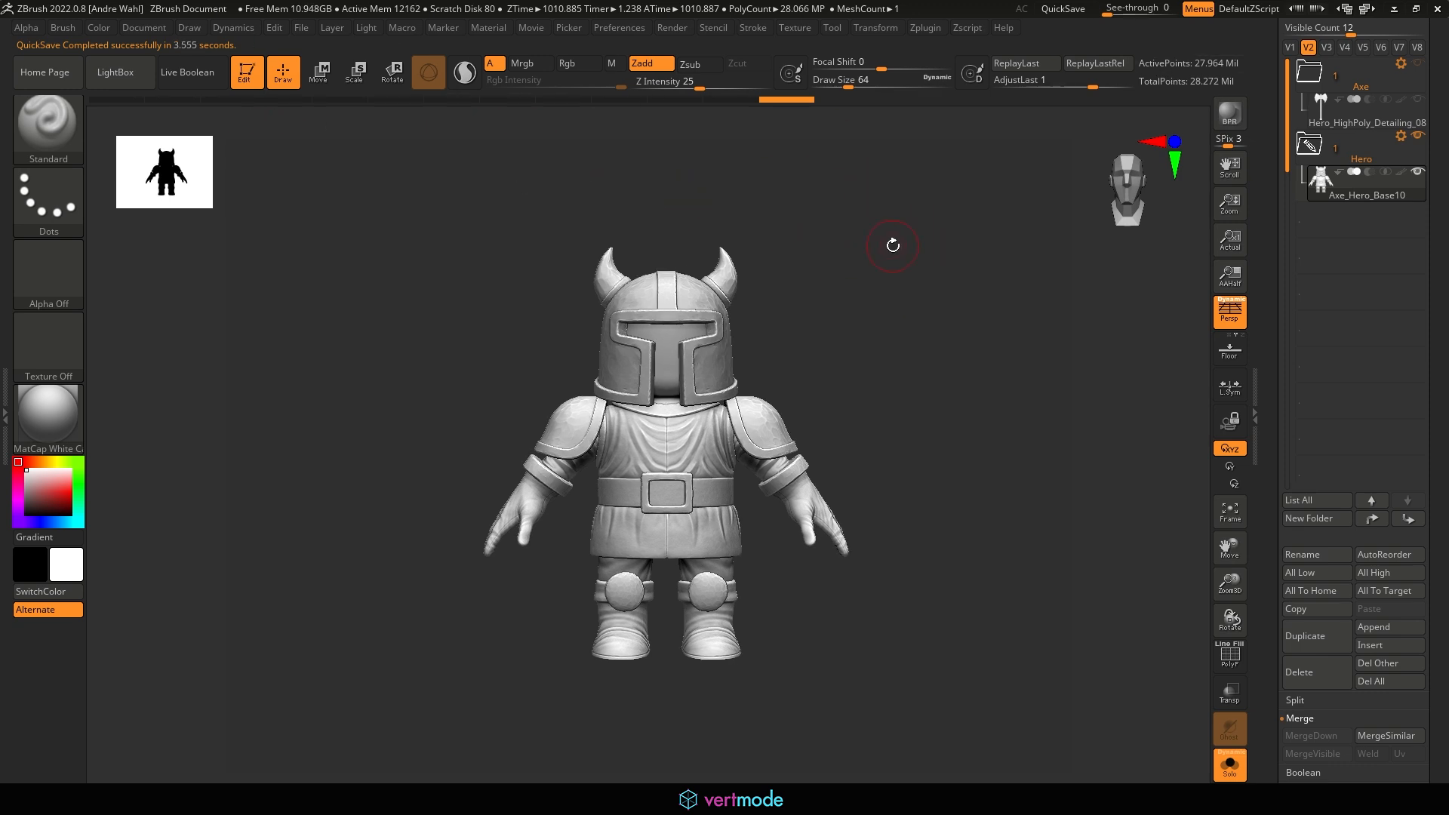
click(926, 28)
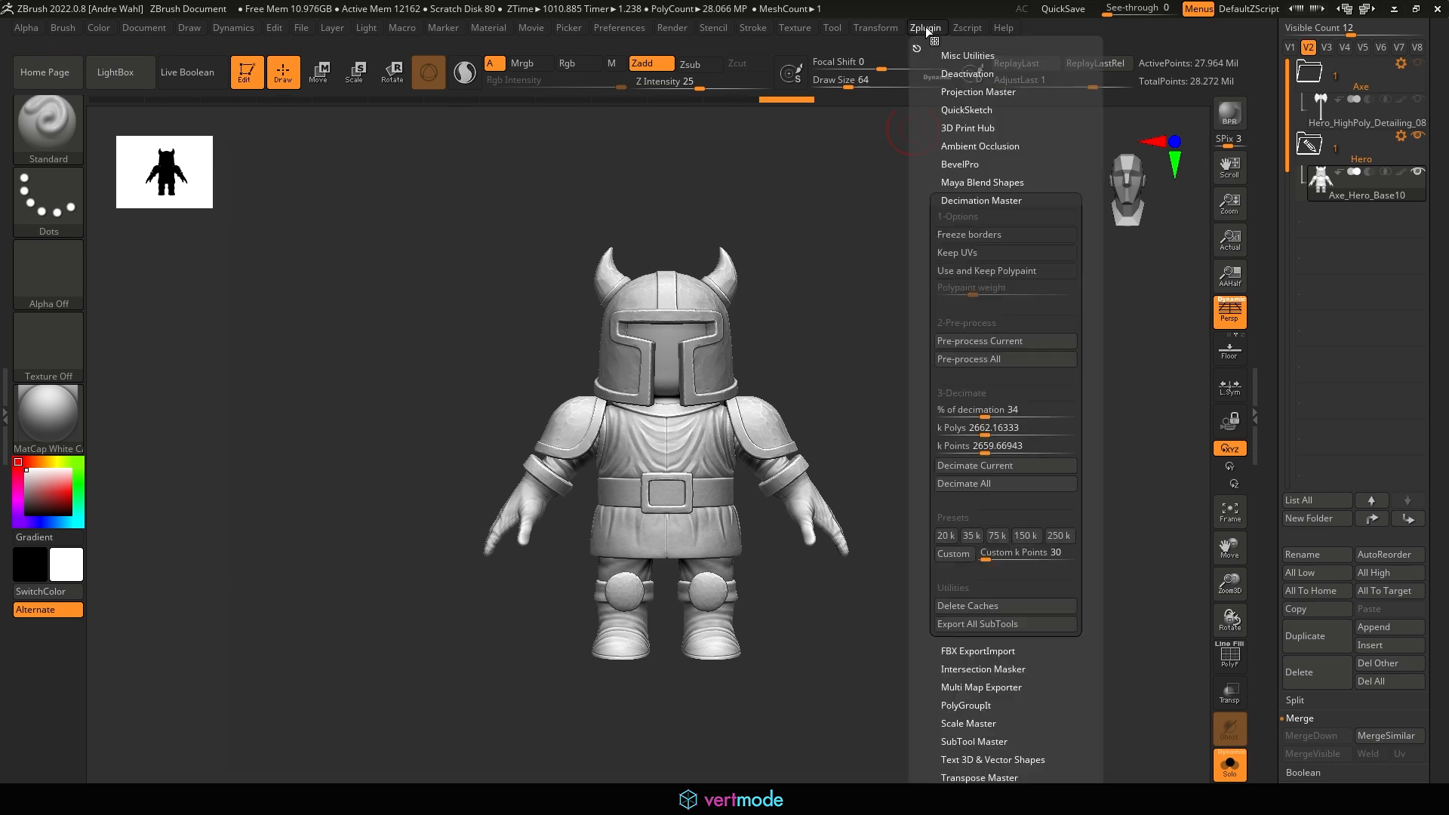
click(1003, 463)
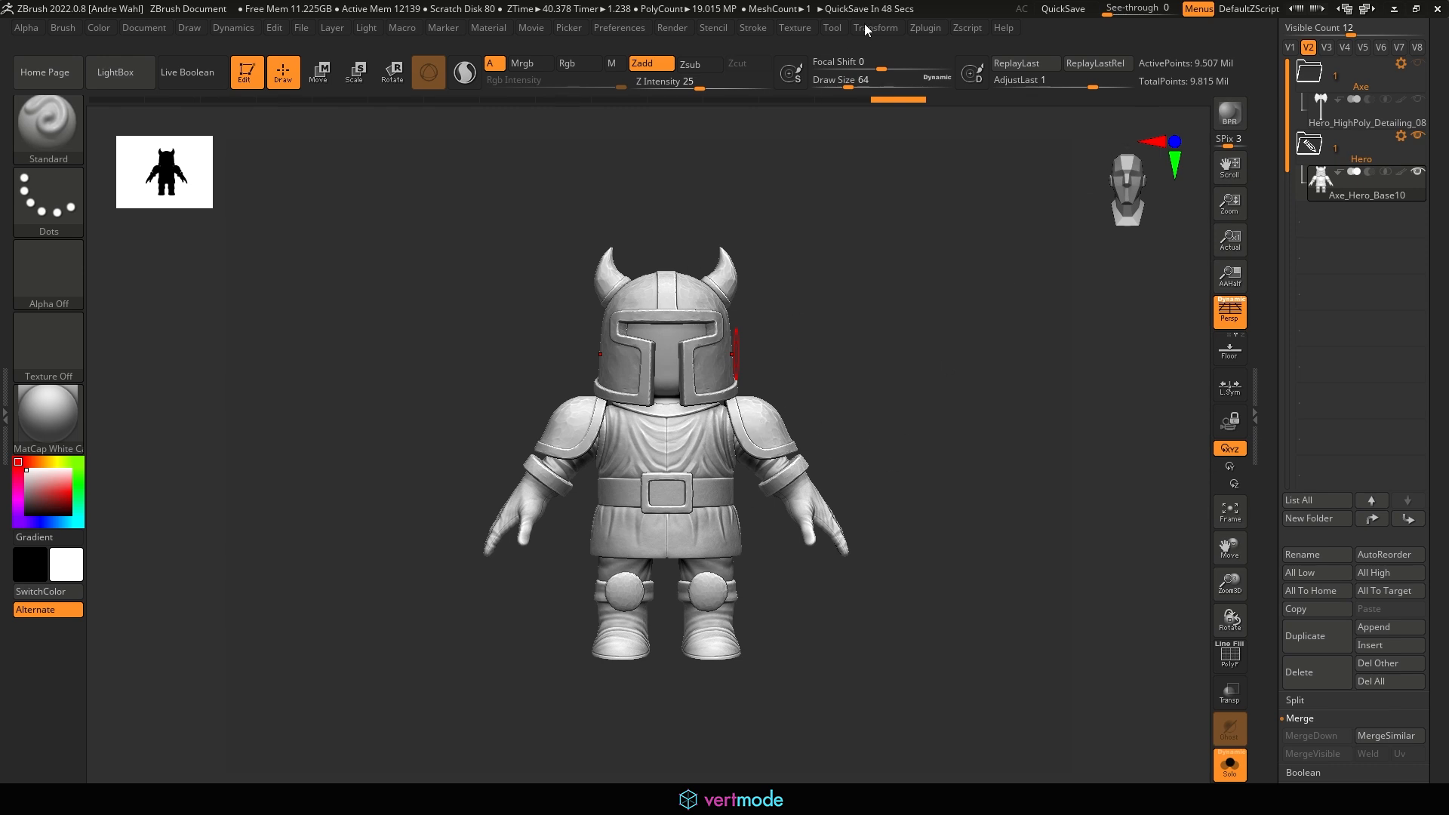
Pre-process the reduced hero mesh again and run a second decimation pass at 34%
click(925, 27)
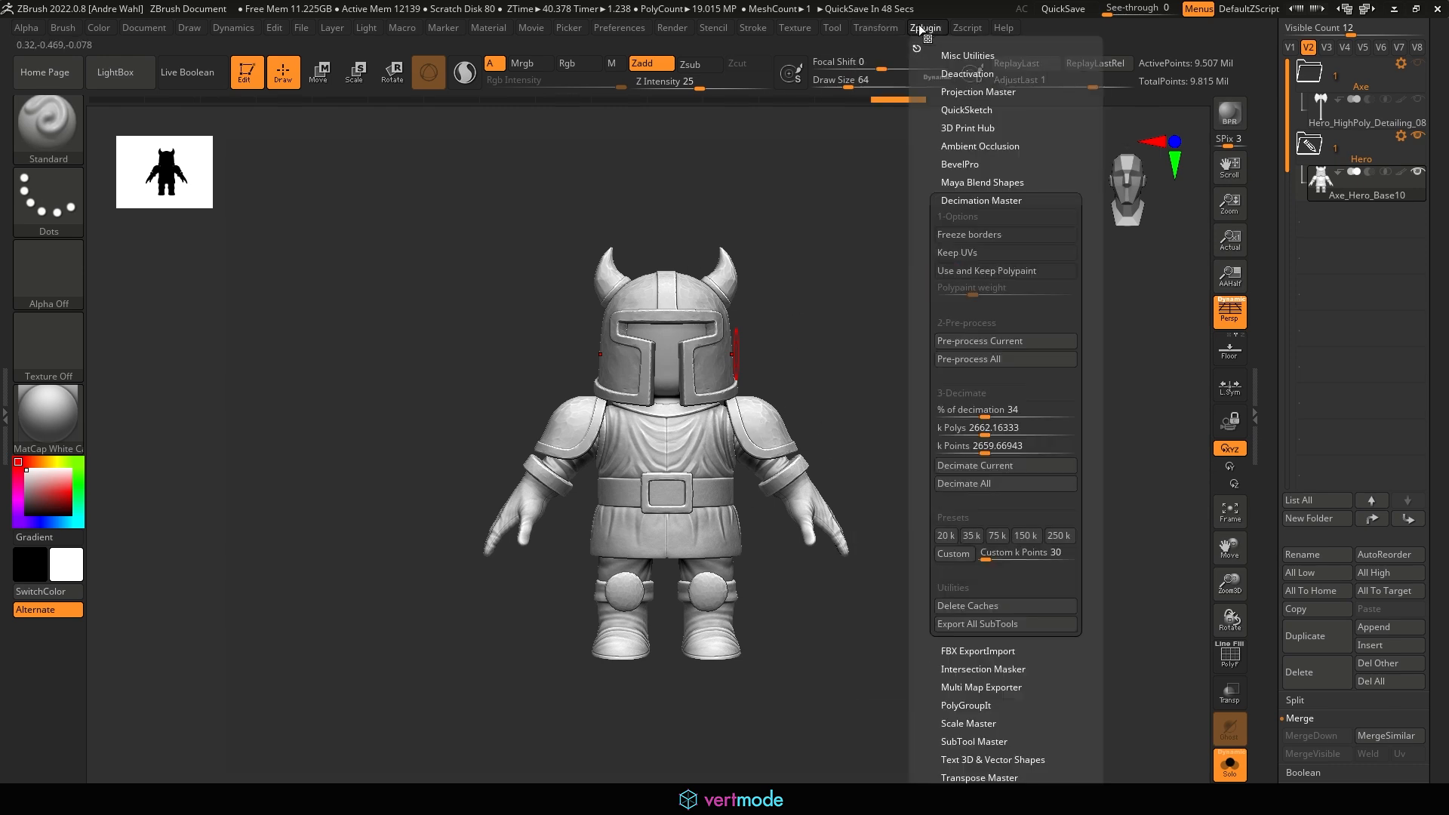
click(967, 344)
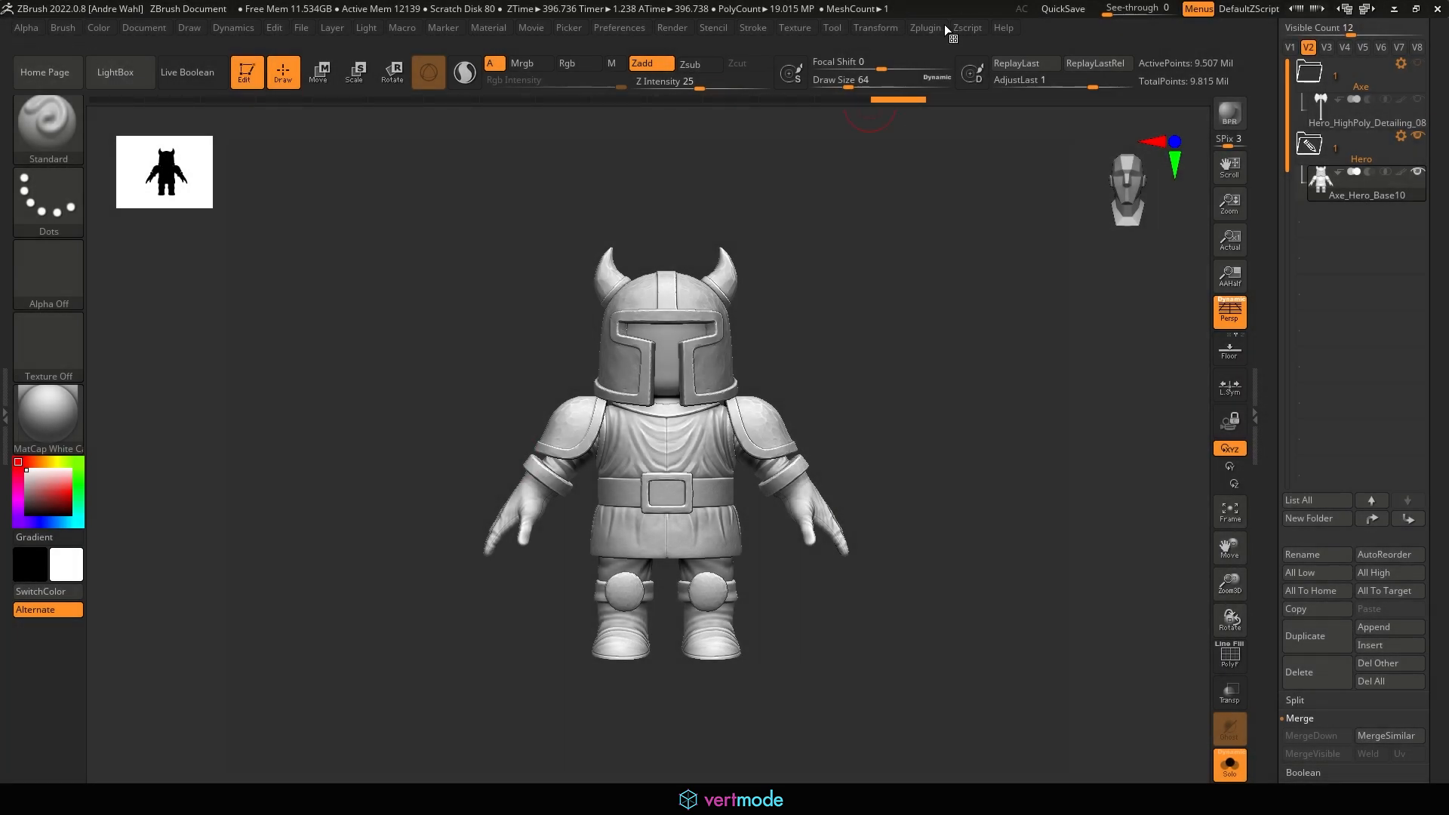
click(939, 26)
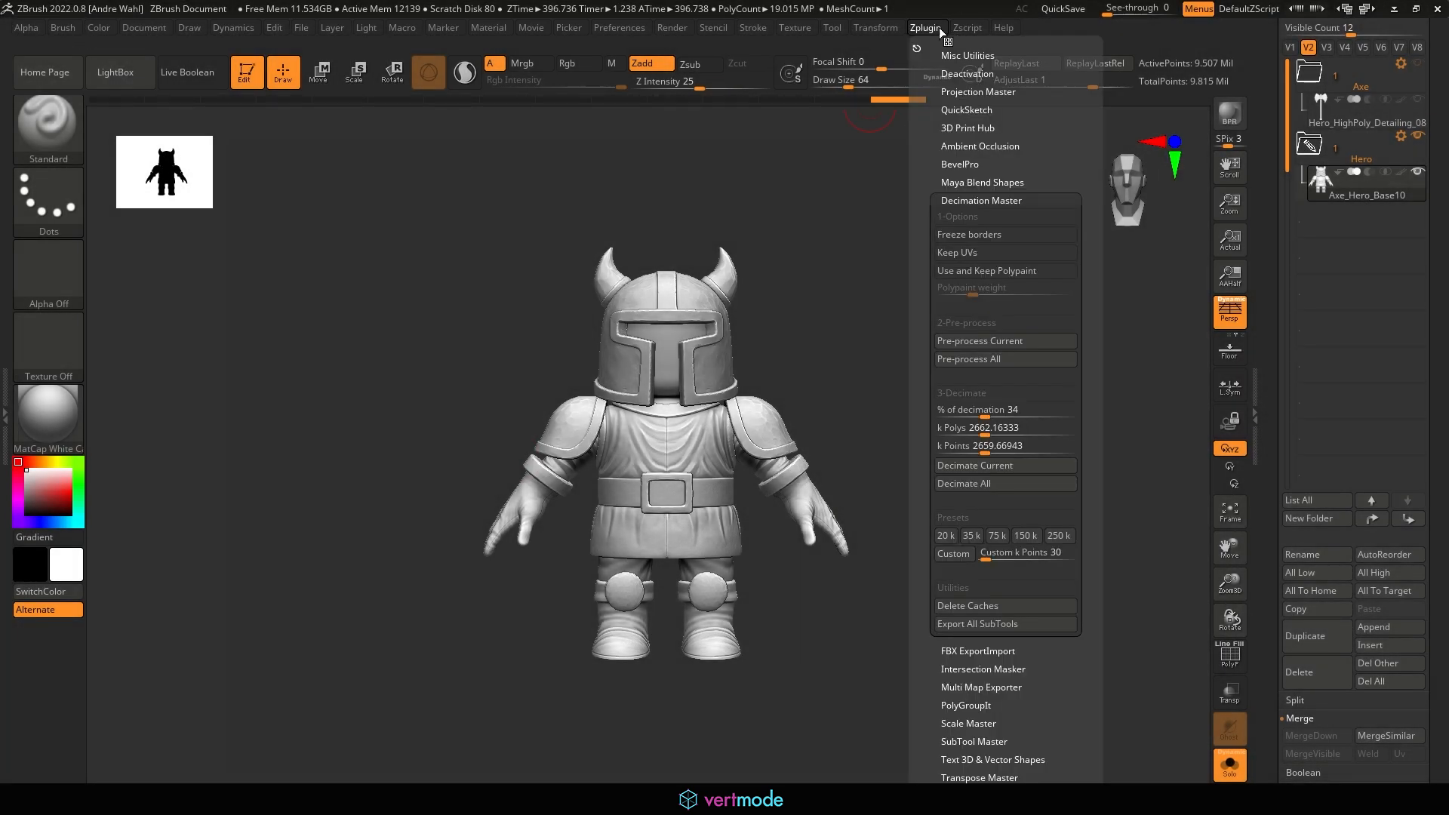
click(1019, 466)
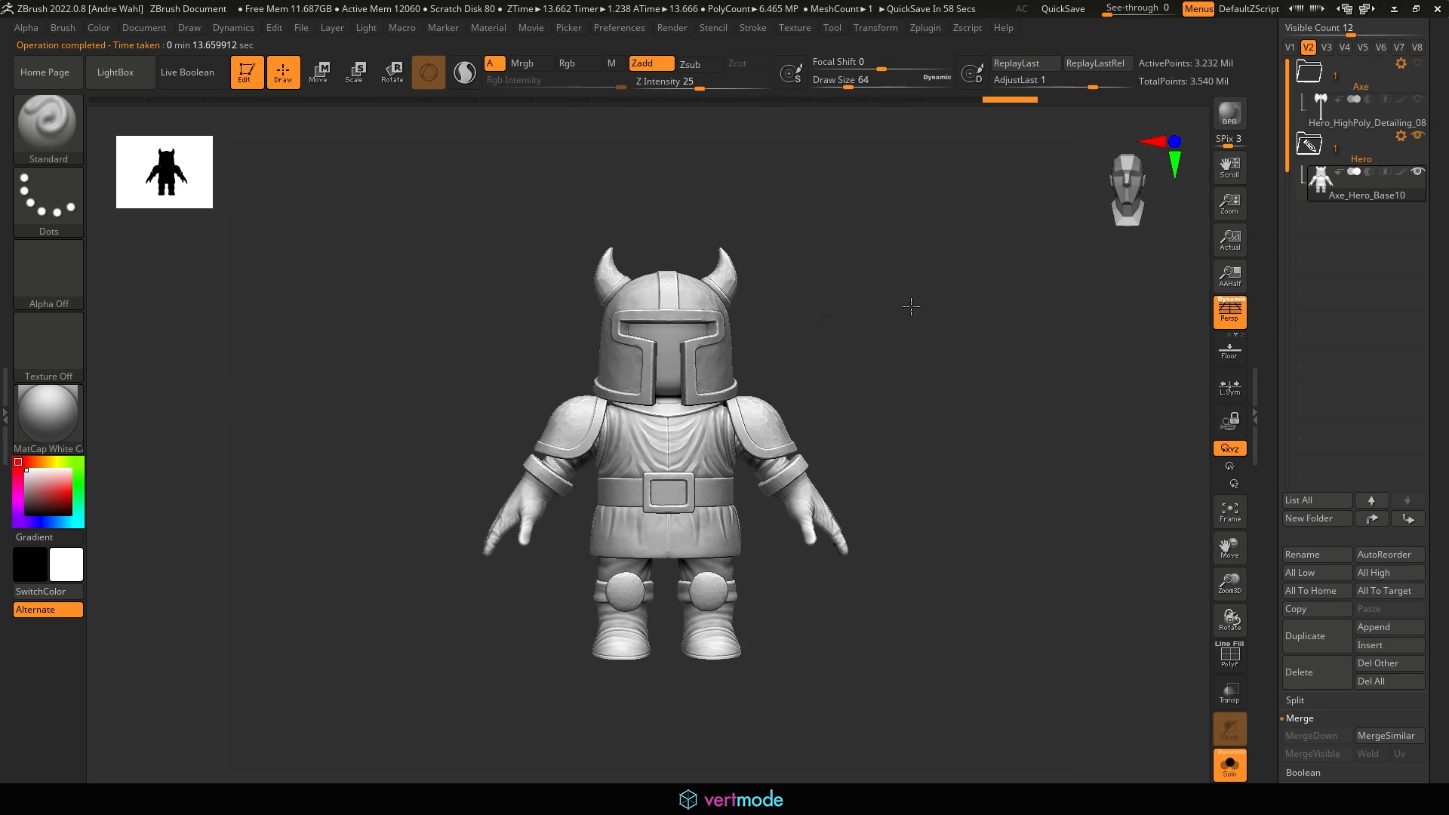
Examine the hero's tunic, belt and helmet up close with the wireframe toggled on and off to judge the detail after decimation
alt+drag(936, 327, 1099, 642)
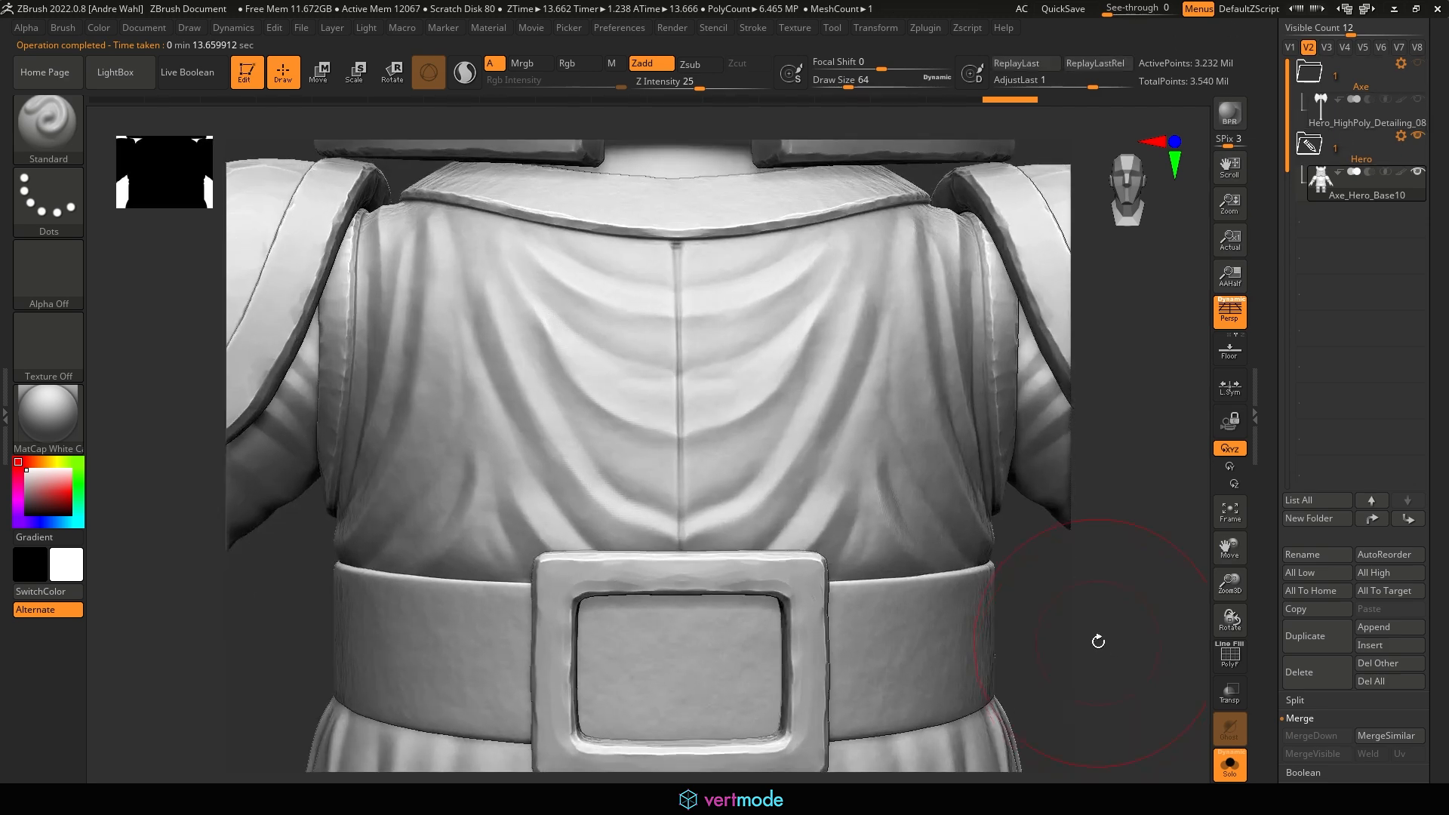
click(1226, 656)
alt+drag(1194, 568, 1165, 761)
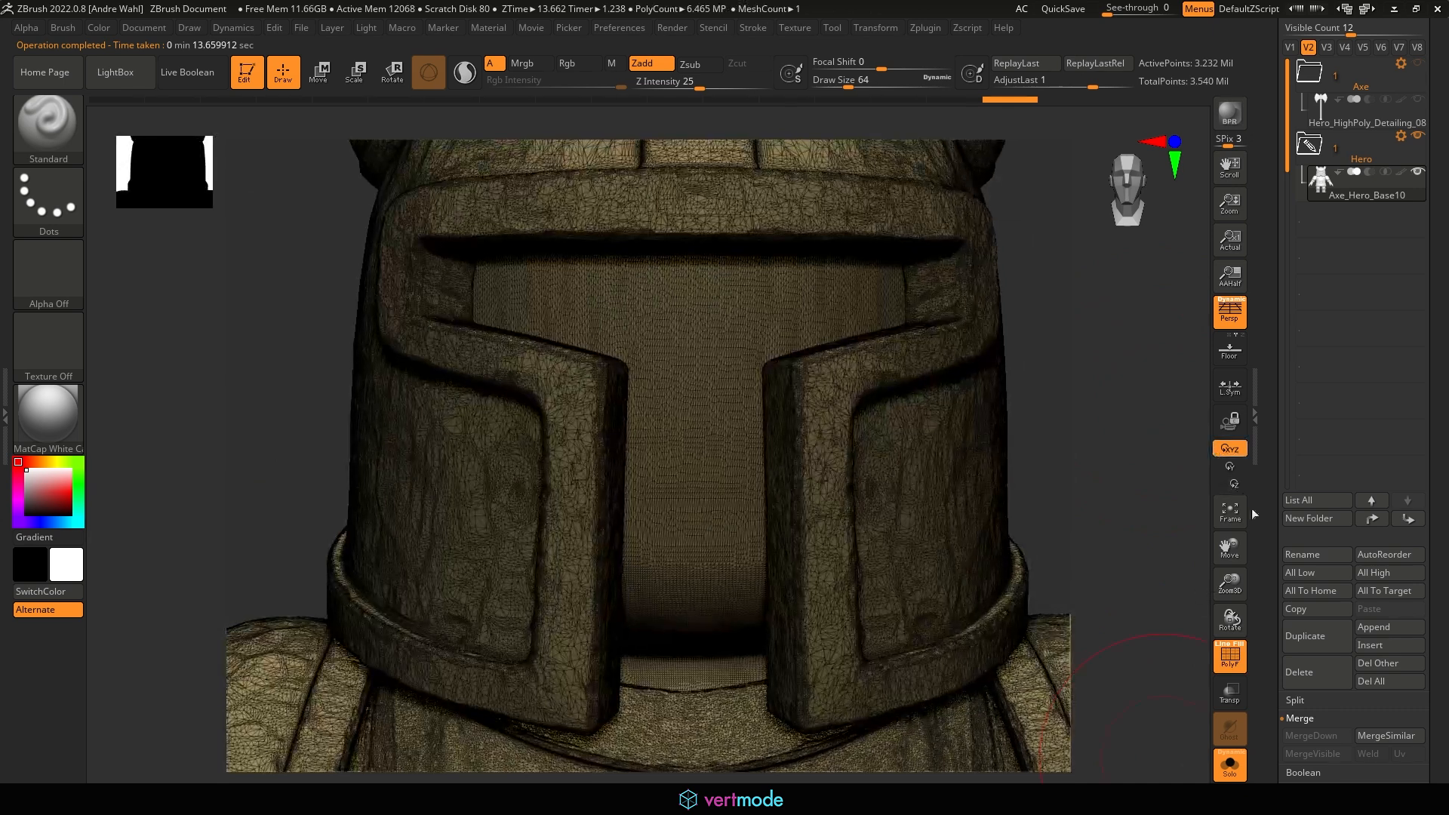
click(1224, 643)
alt+drag(1168, 396, 1170, 619)
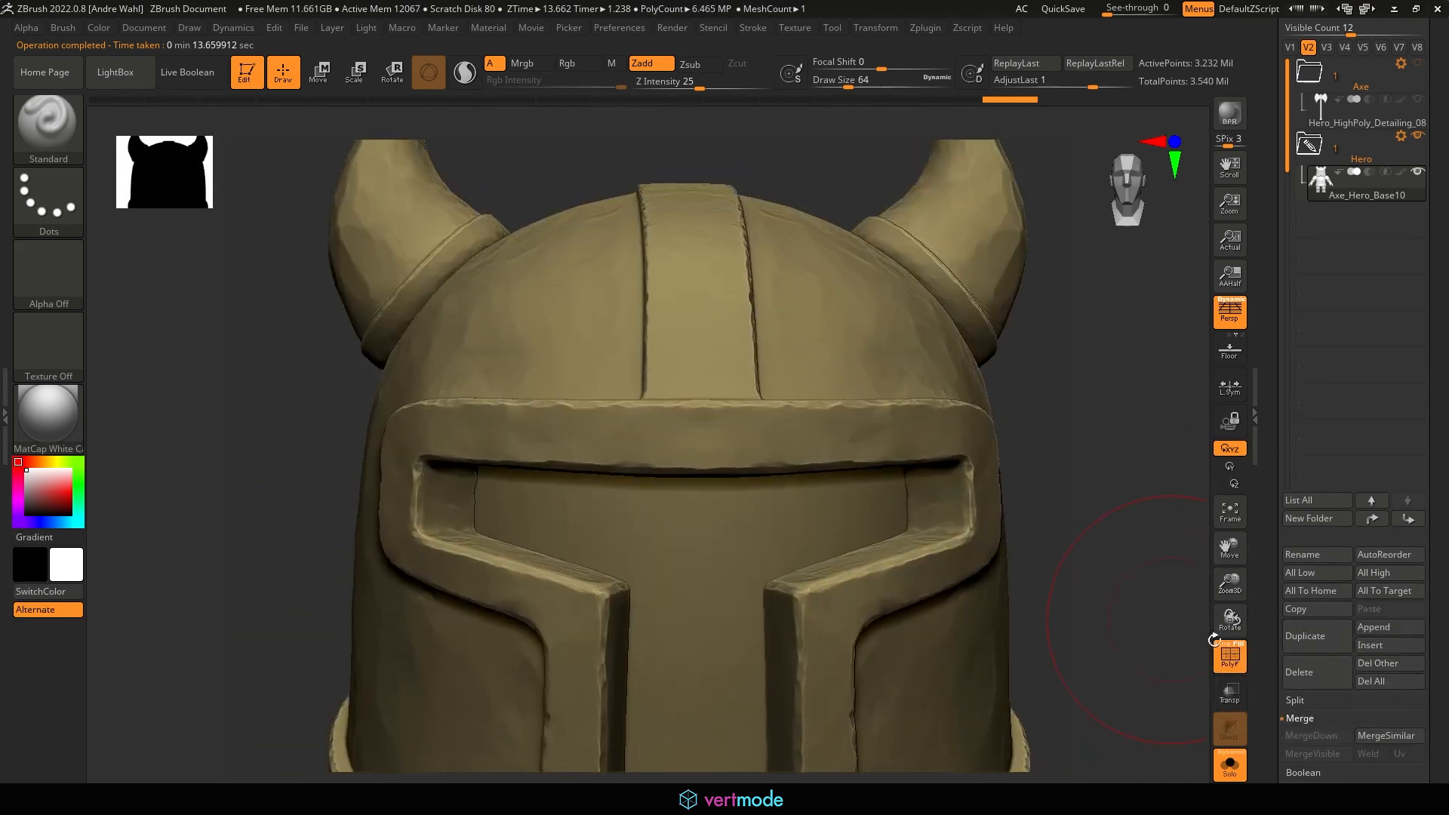
key(f)
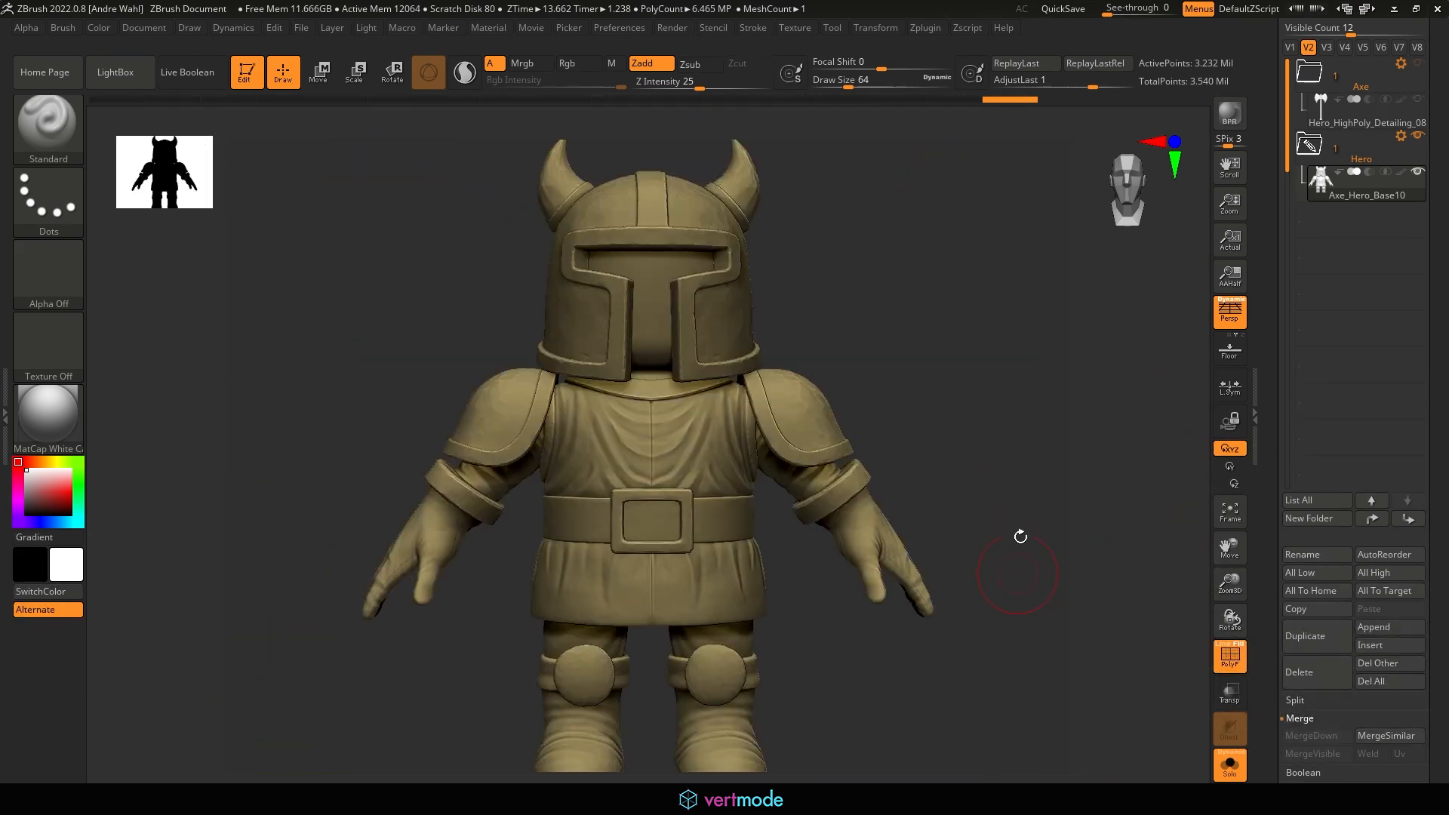
alt+drag(1020, 537, 974, 554)
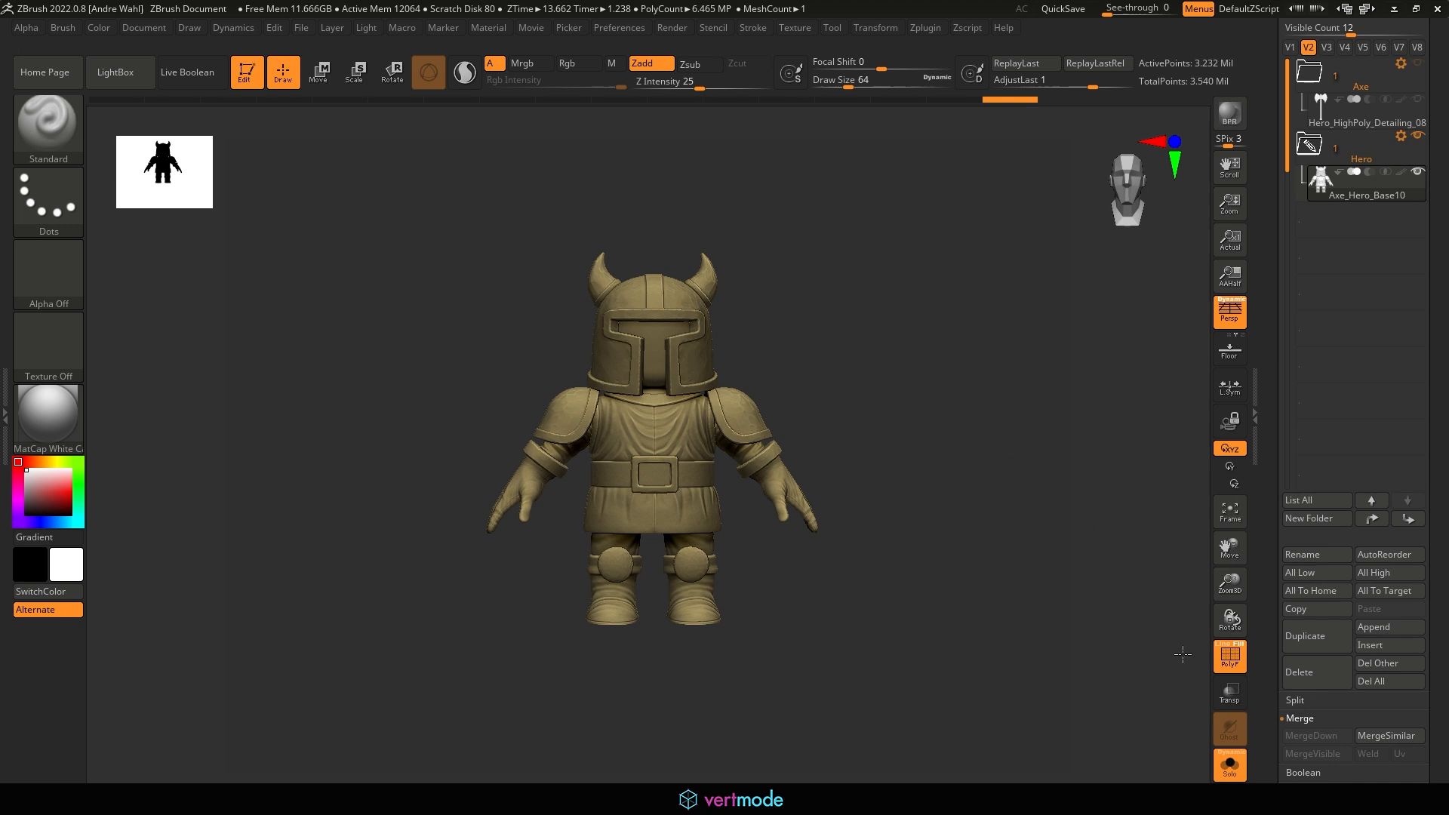
click(1220, 663)
alt+drag(948, 317, 948, 355)
Run a third Decimation Master pass on the hero mesh at 34%, pre-processing it first
click(922, 27)
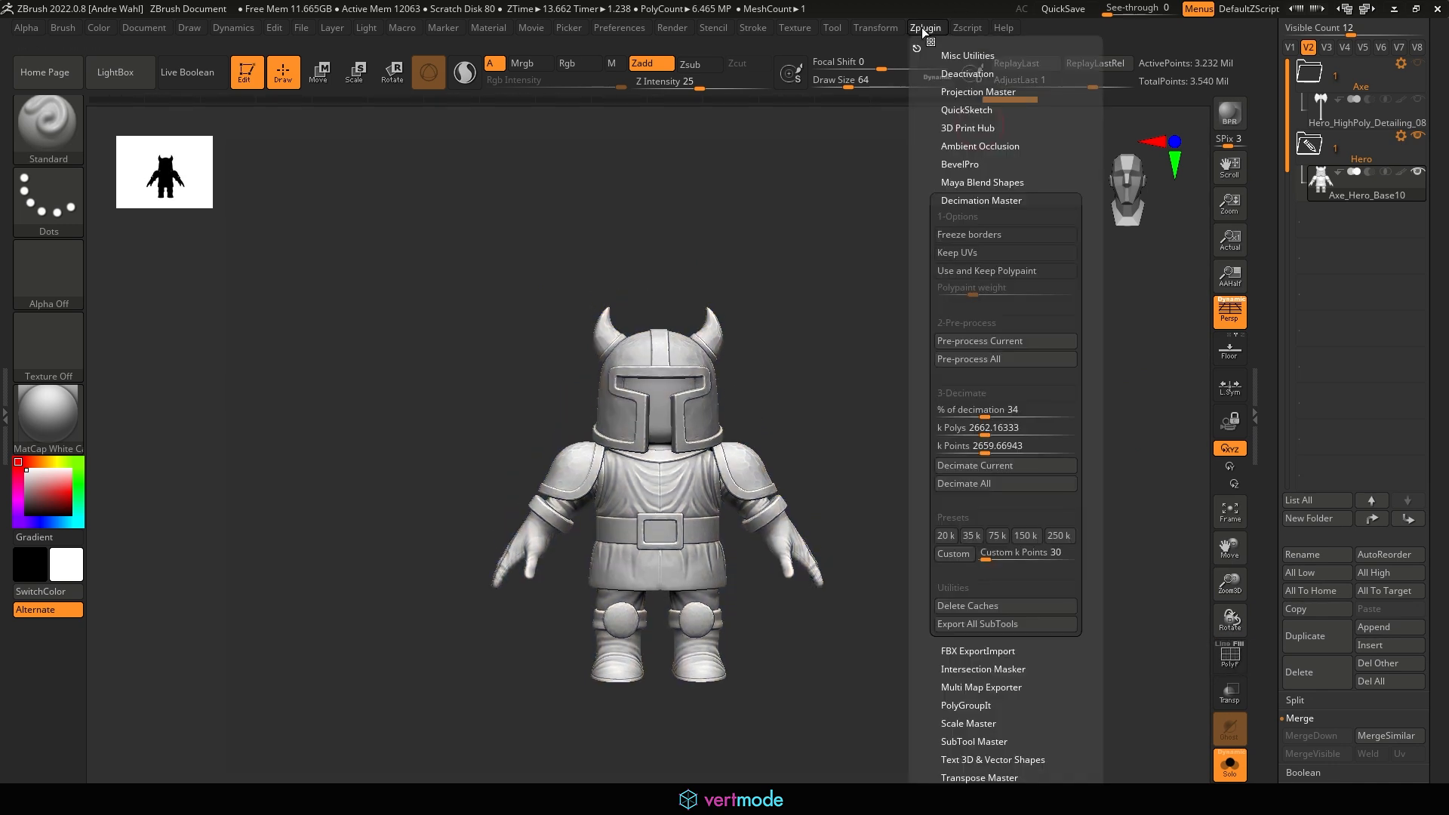
click(976, 341)
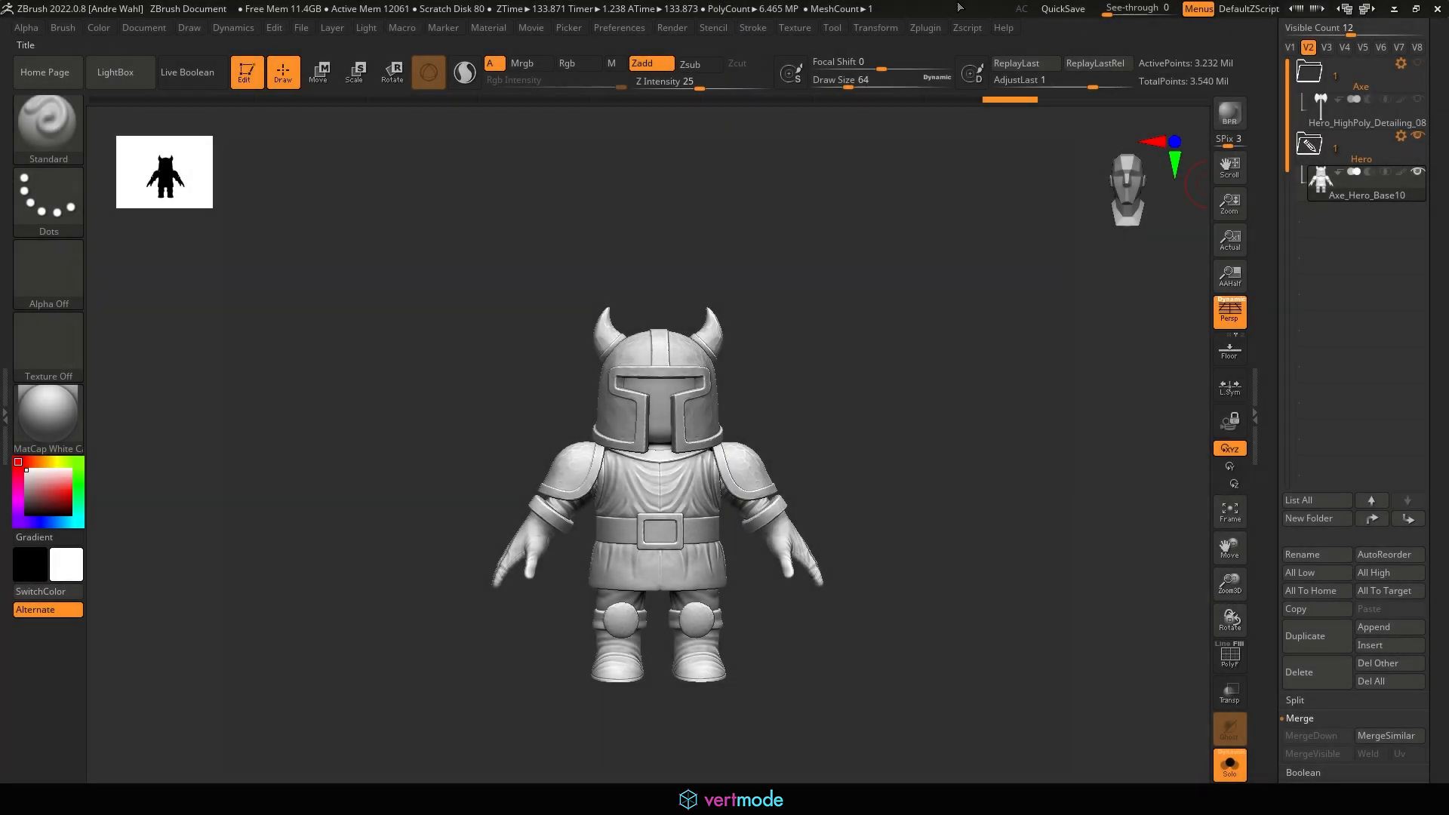
click(926, 28)
click(949, 468)
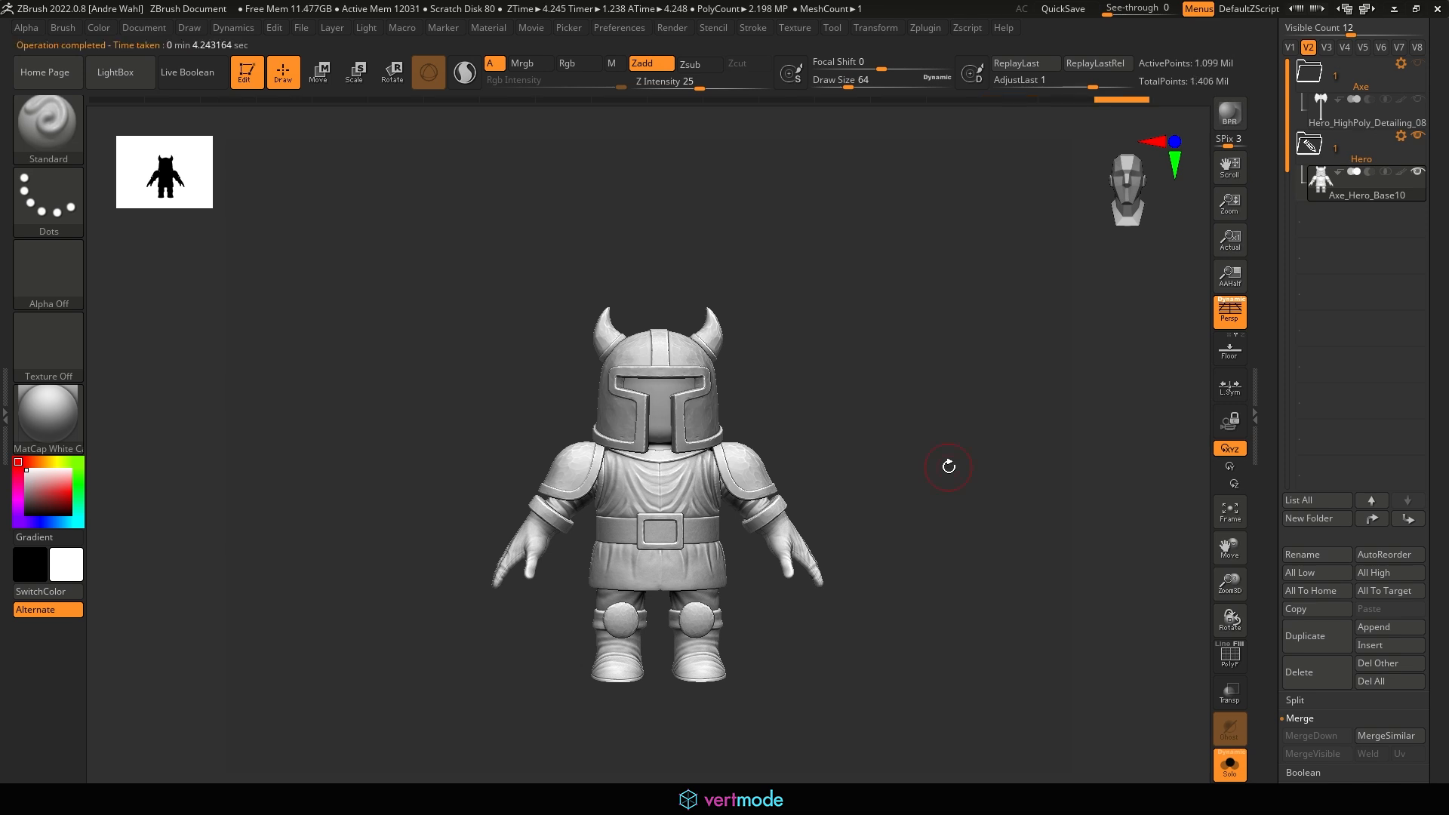
Inspect the decimated hero's wireframe and surface detail from the front, side and back, ending with the wireframe hidden
alt+drag(966, 422, 1010, 422)
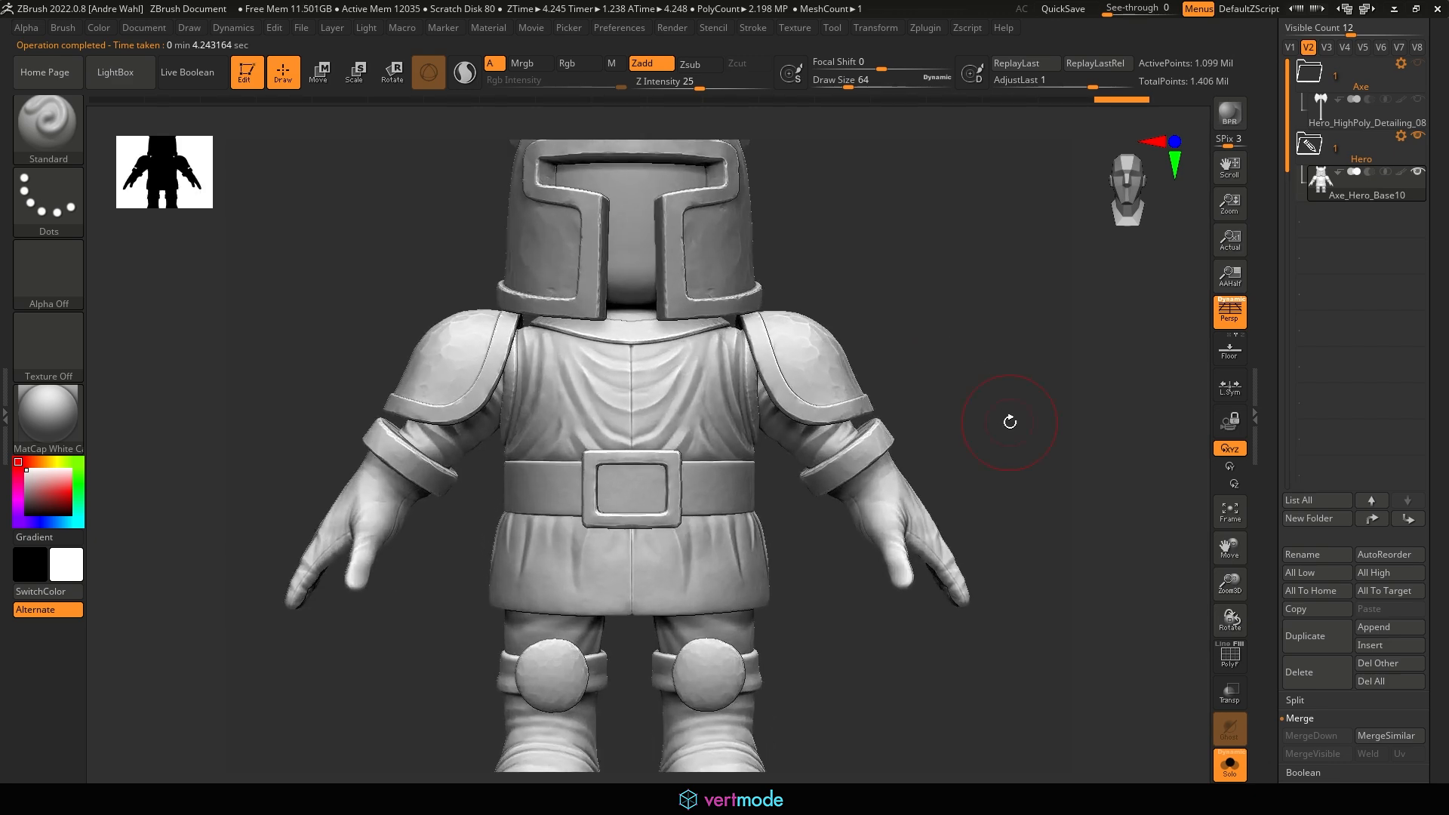
click(1229, 655)
mouse_move(1080, 388)
mouse_down()
mouse_move(1020, 369)
mouse_move(1077, 392)
mouse_up()
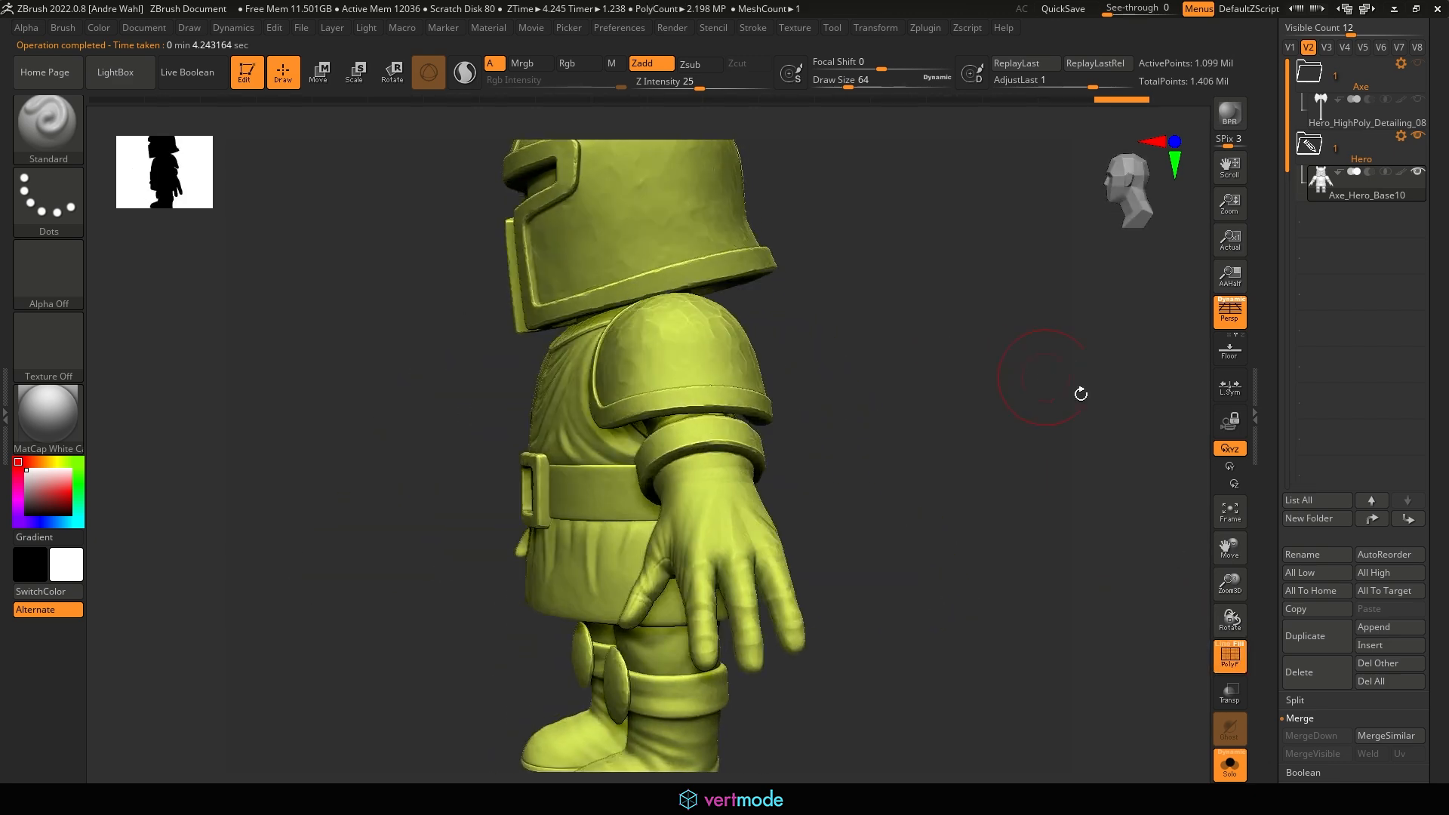
click(1229, 648)
alt+drag(1069, 589, 997, 604)
drag(1096, 518, 1041, 329)
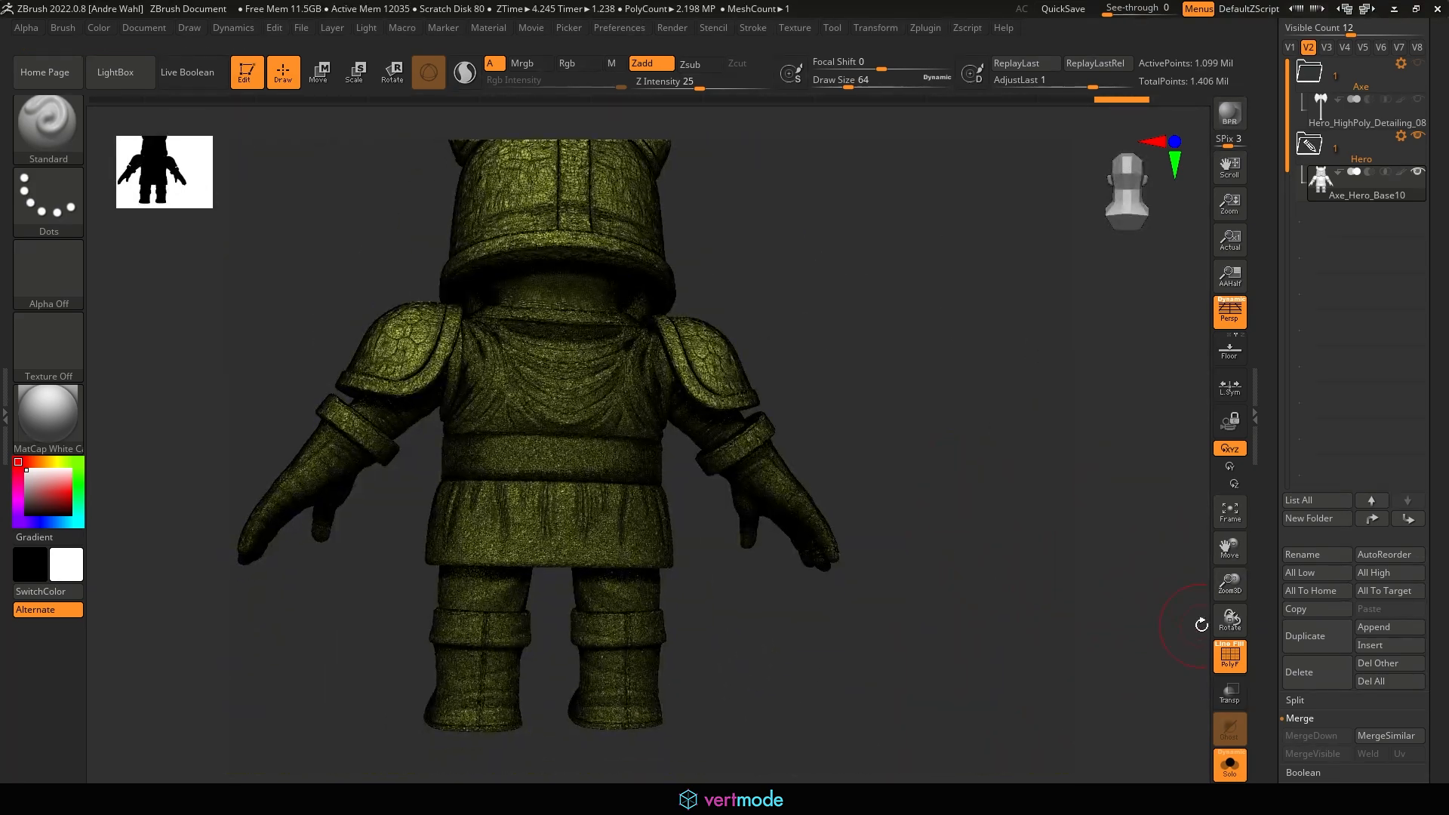
click(1229, 653)
mouse_move(612, 601)
mouse_down()
mouse_move(760, 592)
mouse_move(738, 608)
mouse_move(785, 621)
mouse_up()
key(shift)
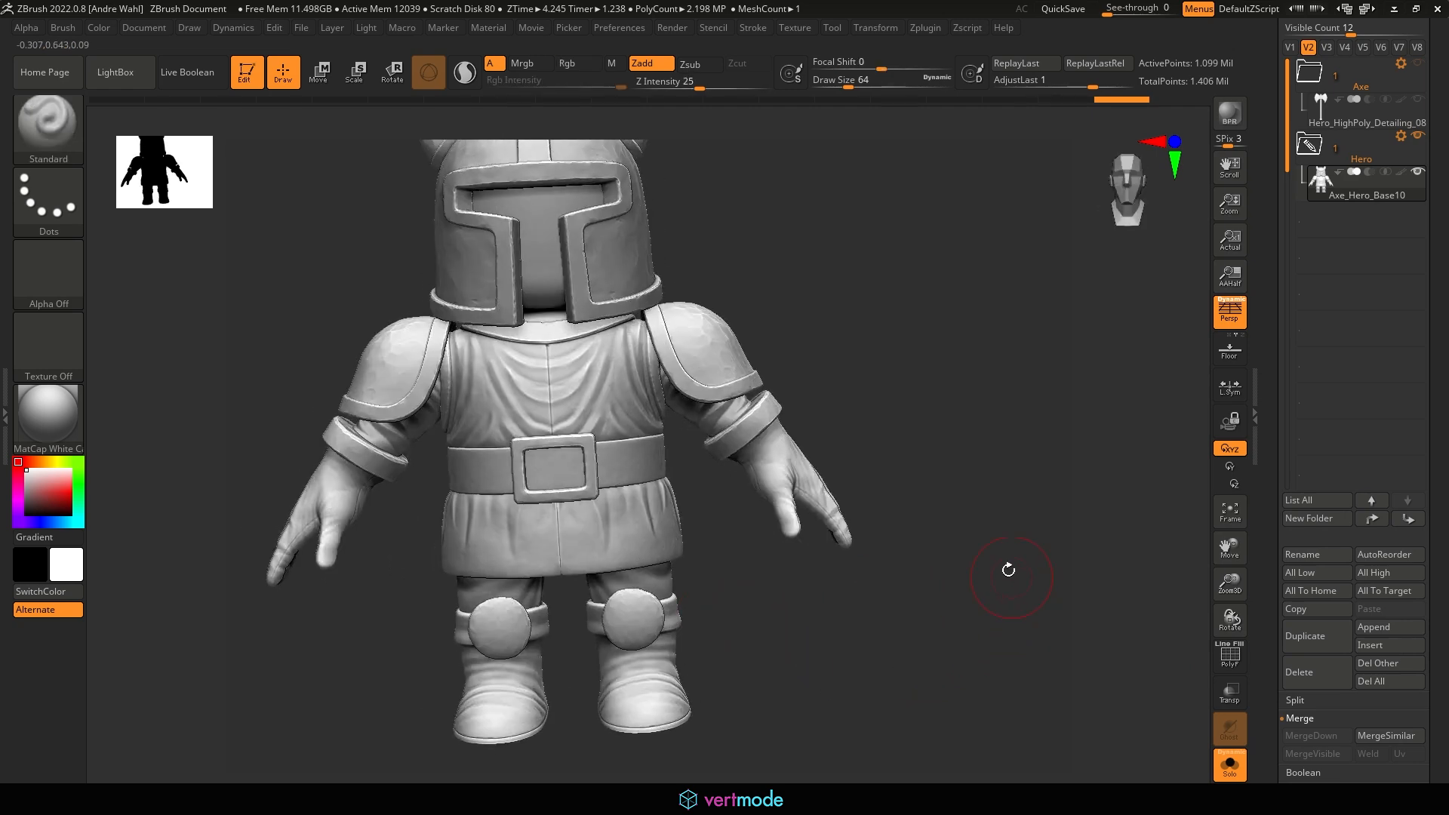
mouse_move(1031, 558)
mouse_down()
mouse_move(1078, 641)
mouse_move(993, 501)
mouse_move(1024, 511)
mouse_move(945, 469)
mouse_up()
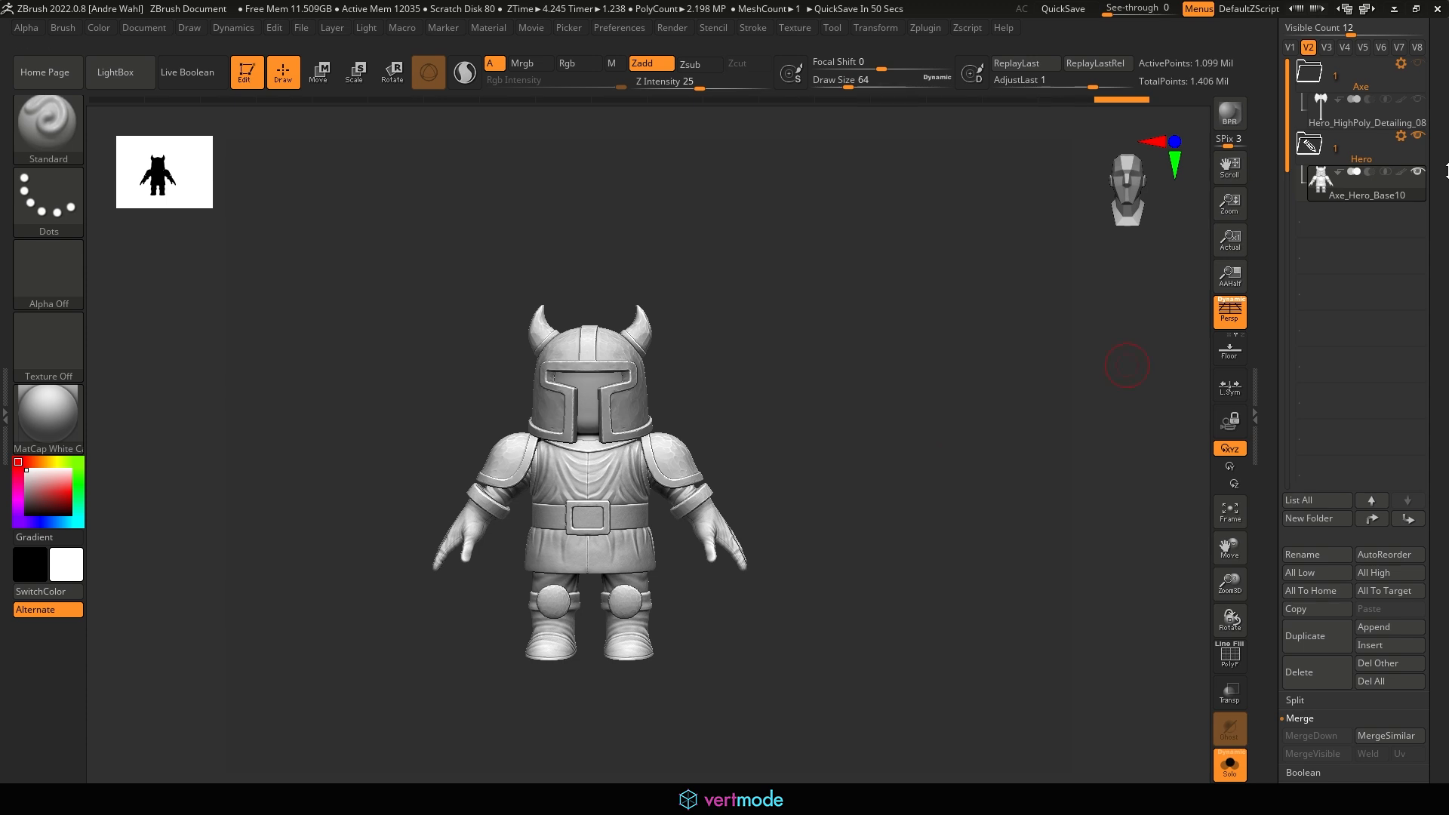
Start exporting the decimated hero mesh as OBJ and browse to the Retopology folder inside Tutorial_Game_Character's scenes folder
drag(1438, 204, 1437, 504)
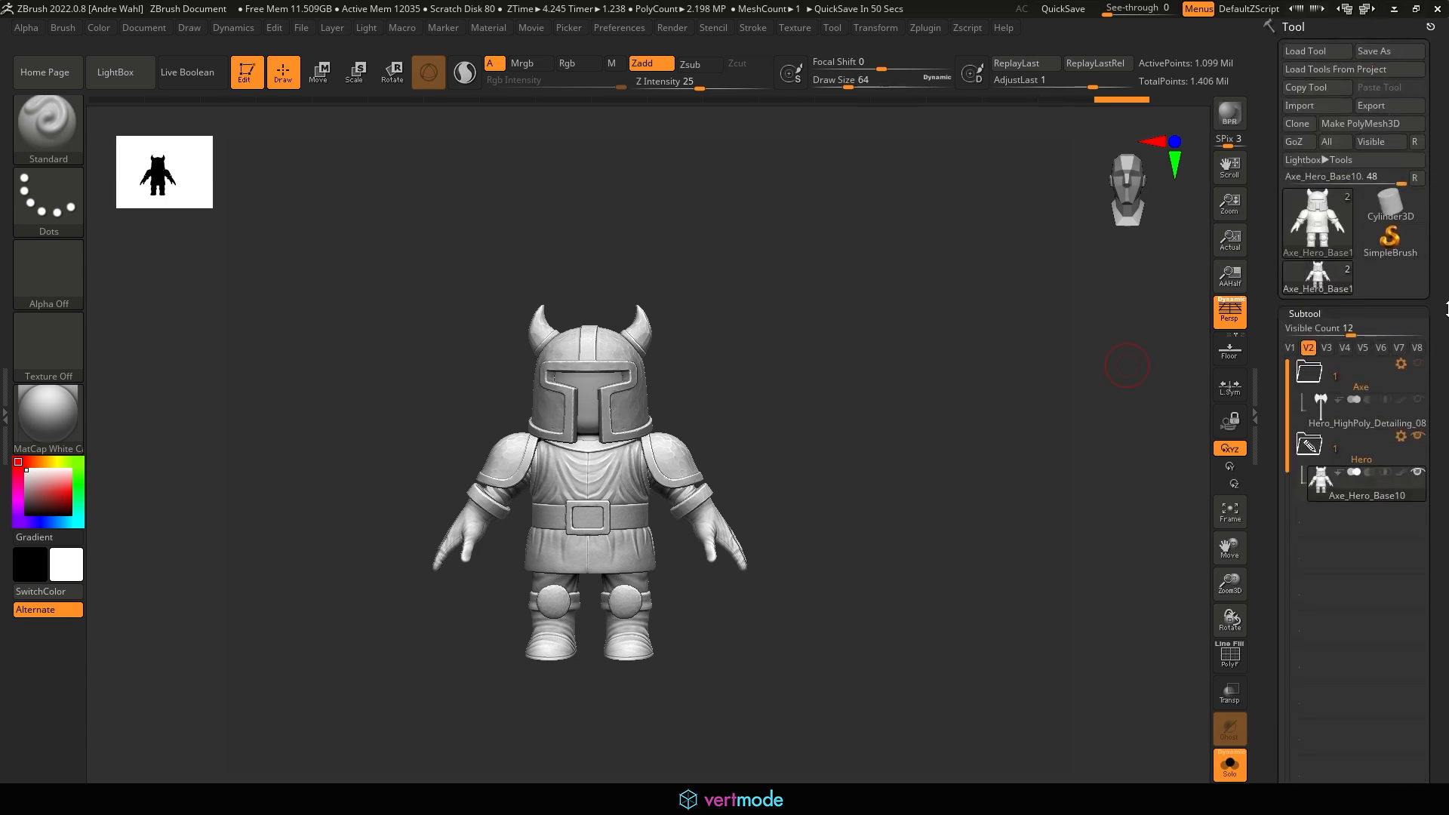
click(1375, 105)
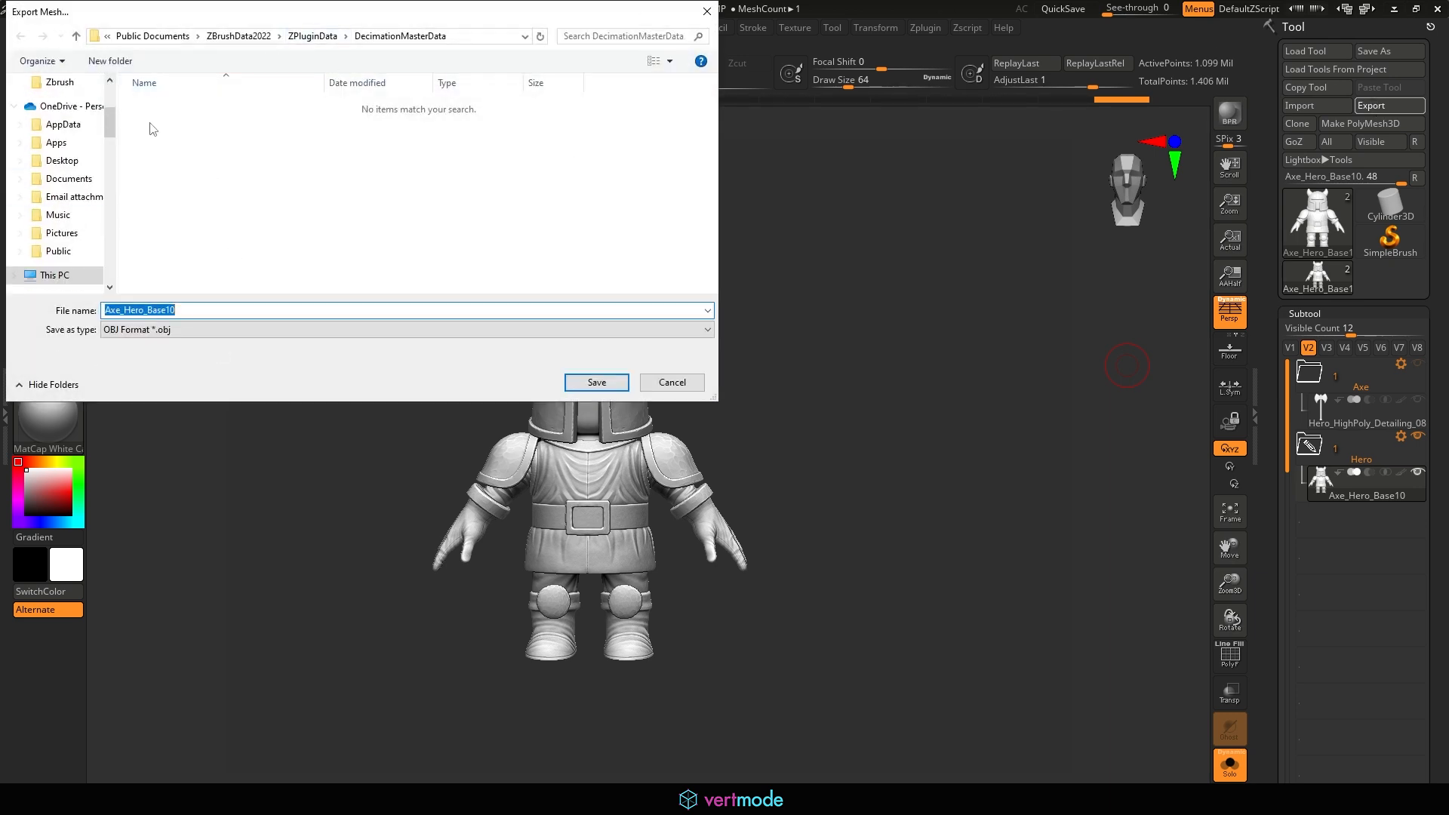
scroll(60, 151, up, 5)
click(62, 112)
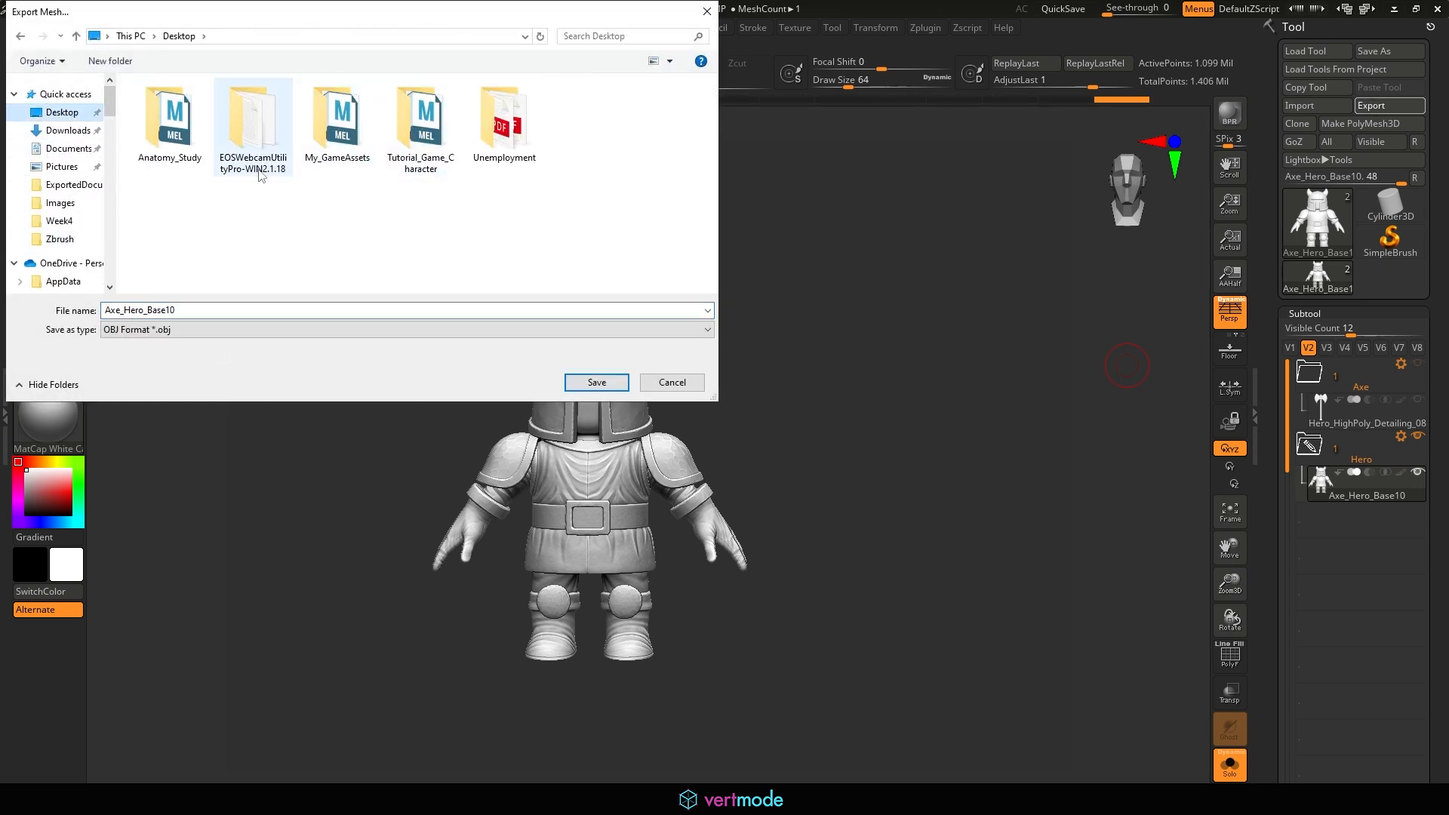
click(432, 129)
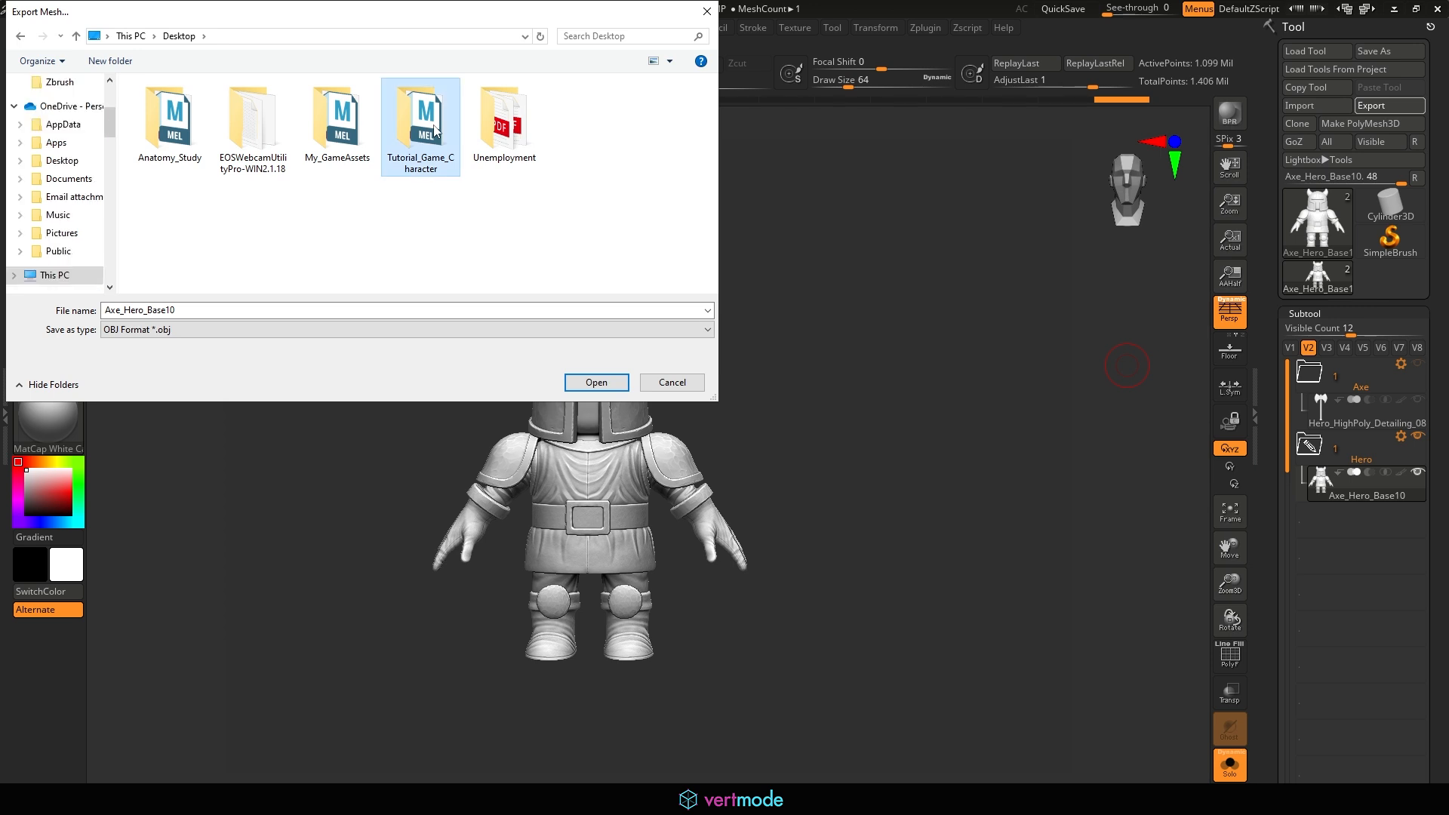
double_click(434, 130)
double_click(259, 266)
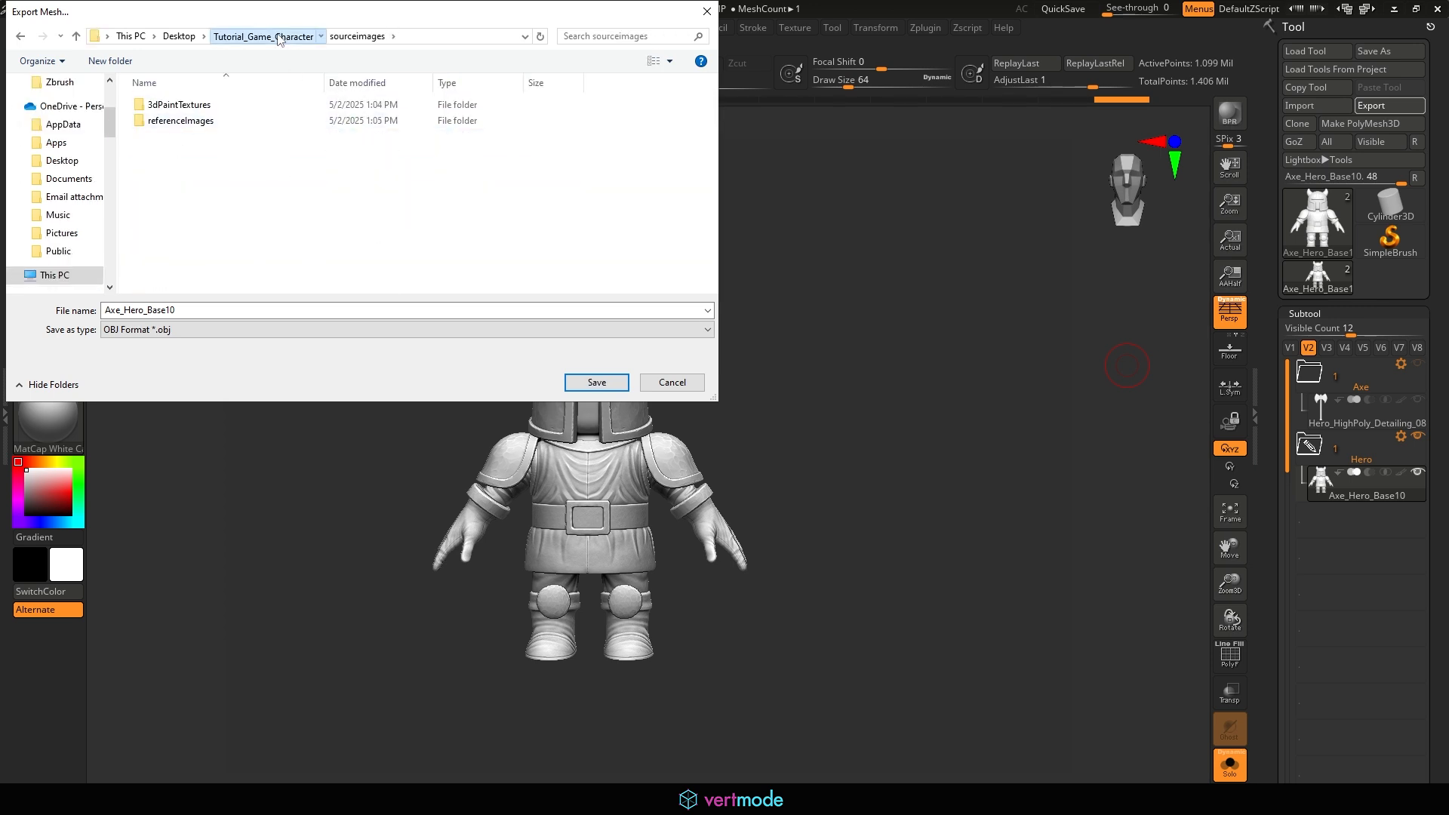
click(279, 37)
click(164, 251)
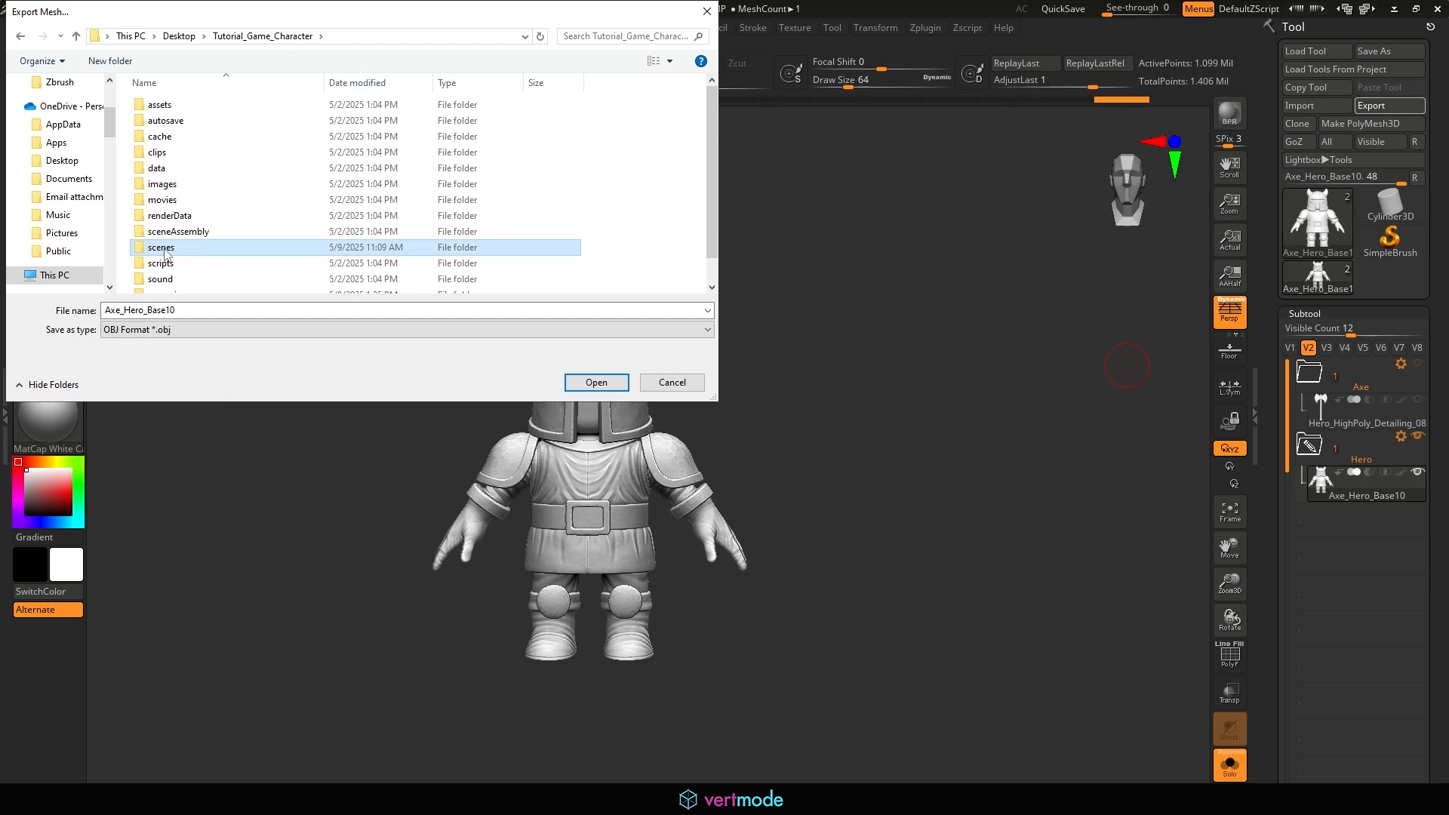
double_click(165, 250)
double_click(181, 136)
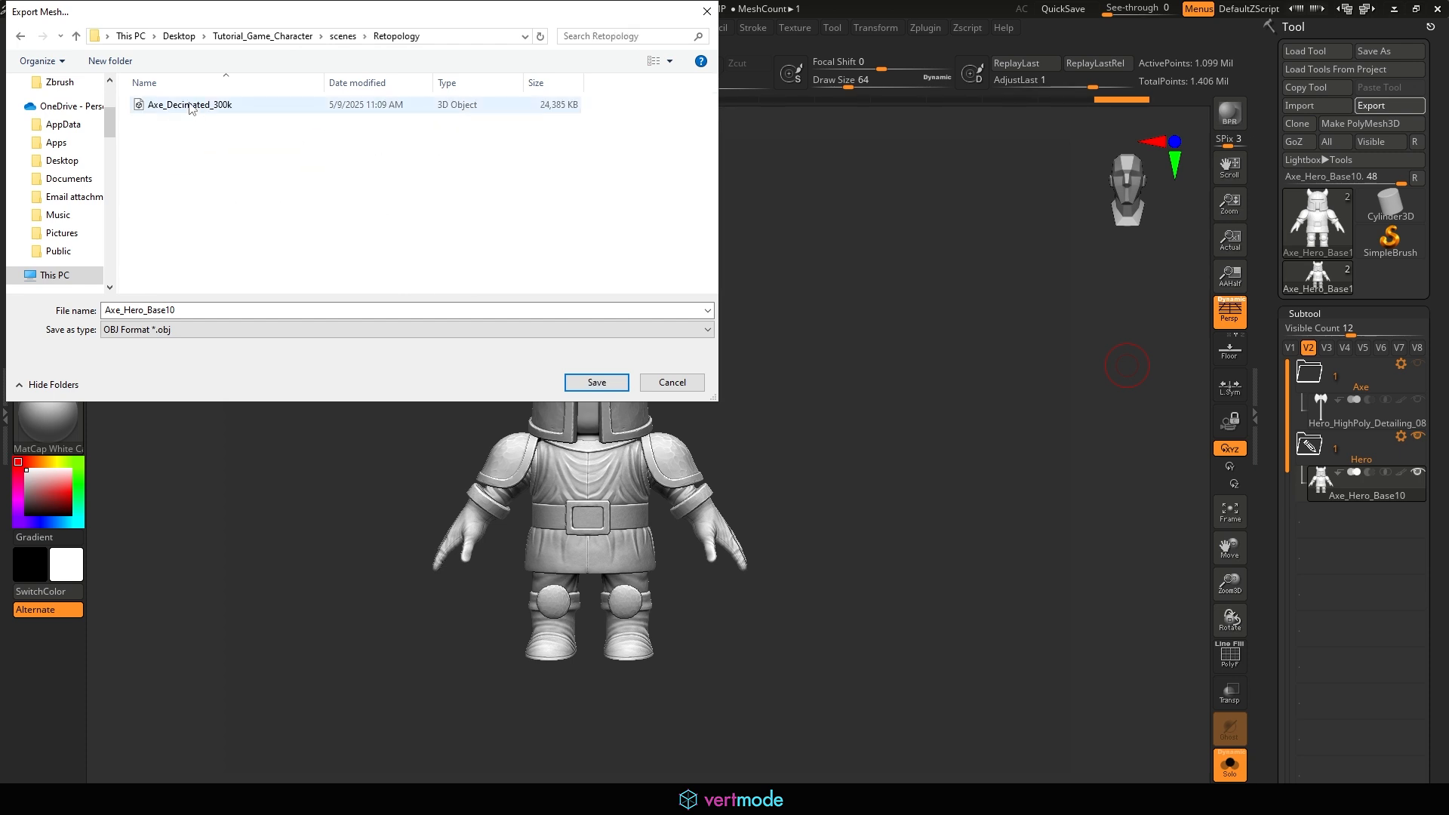
Name the export Hero_Decimated_1m, adapting the existing Axe_Decimated_300k file name, and save it as OBJ
click(190, 106)
click(120, 310)
click(120, 310)
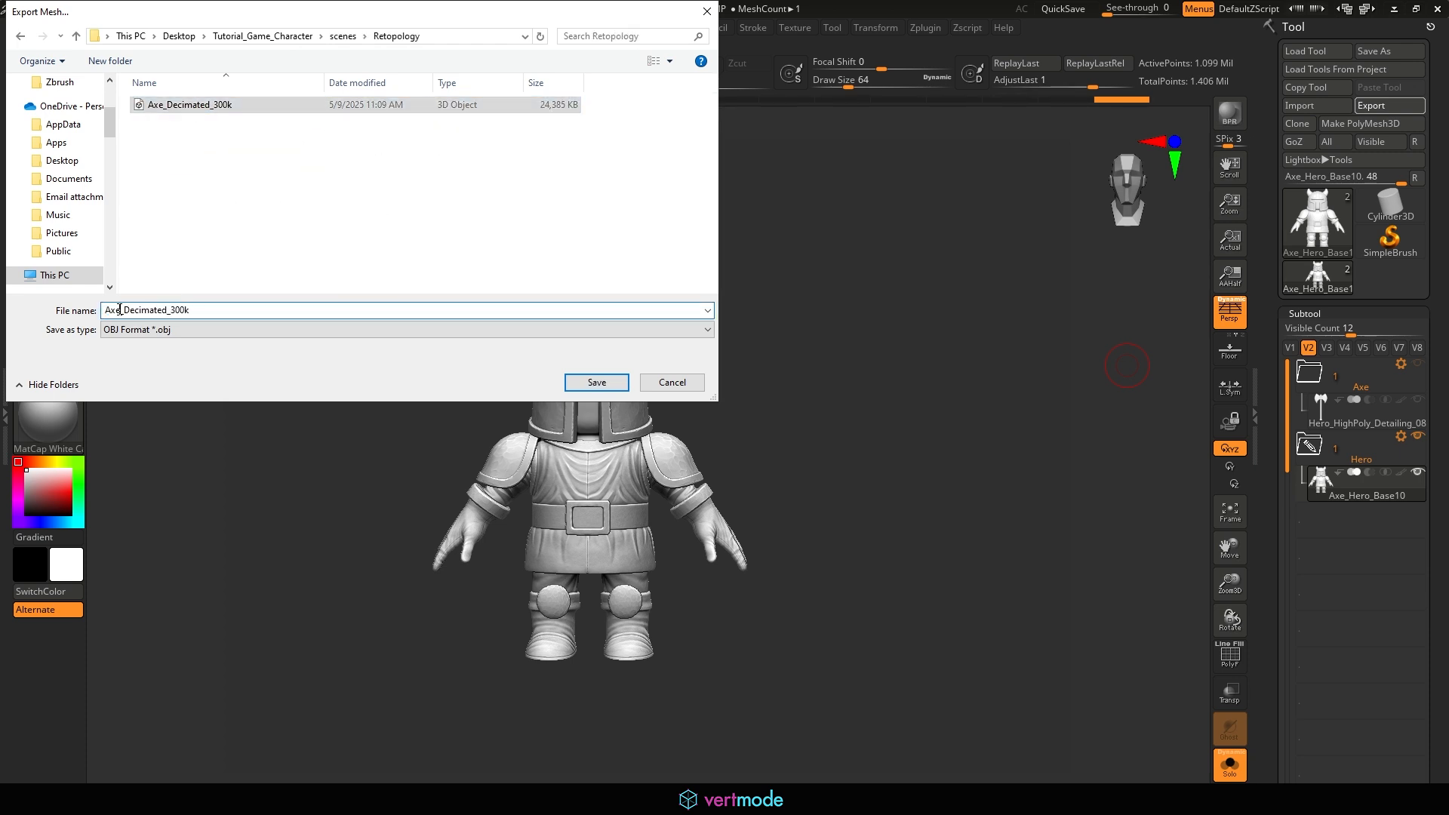
key(shift+Home)
text(Hero)
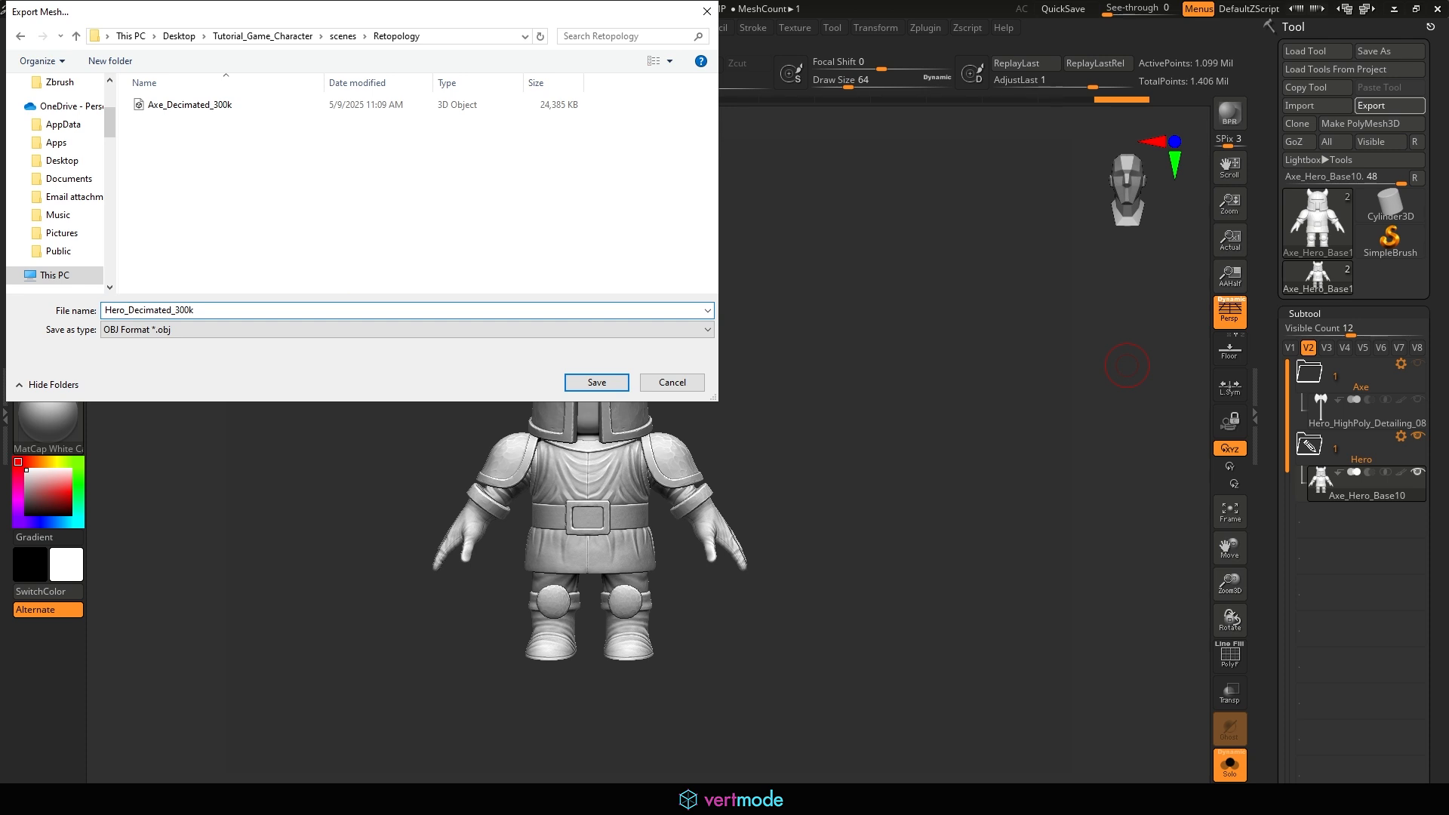
key(BackSpace)
key(BackSpace)
key(BackSpace)
key(BackSpace)
text(1m)
click(603, 384)
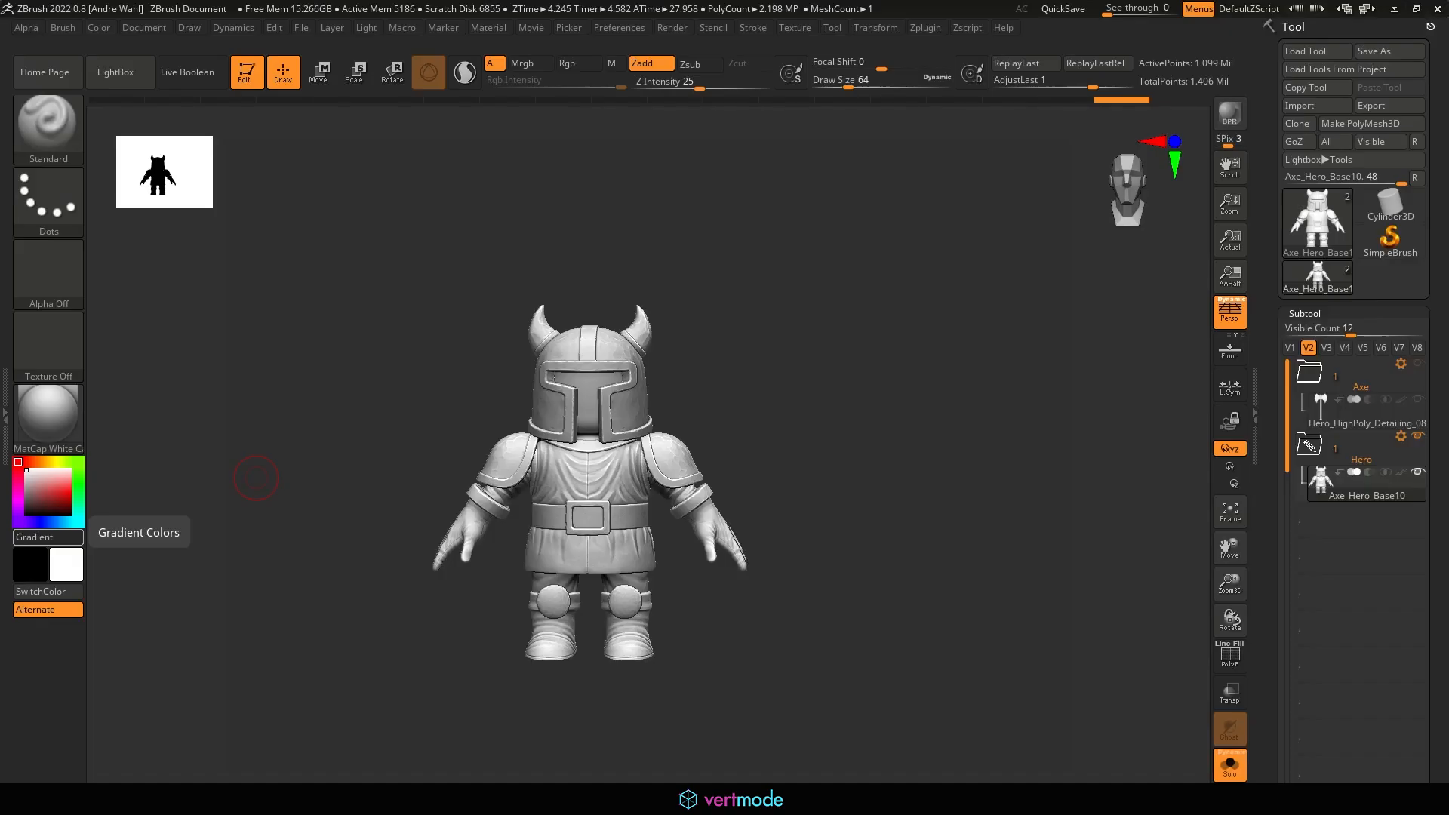
Switch to Maya and open the Chatacer_Blockout_04.ma scene, discarding the untitled scene's changes
click(820, 313)
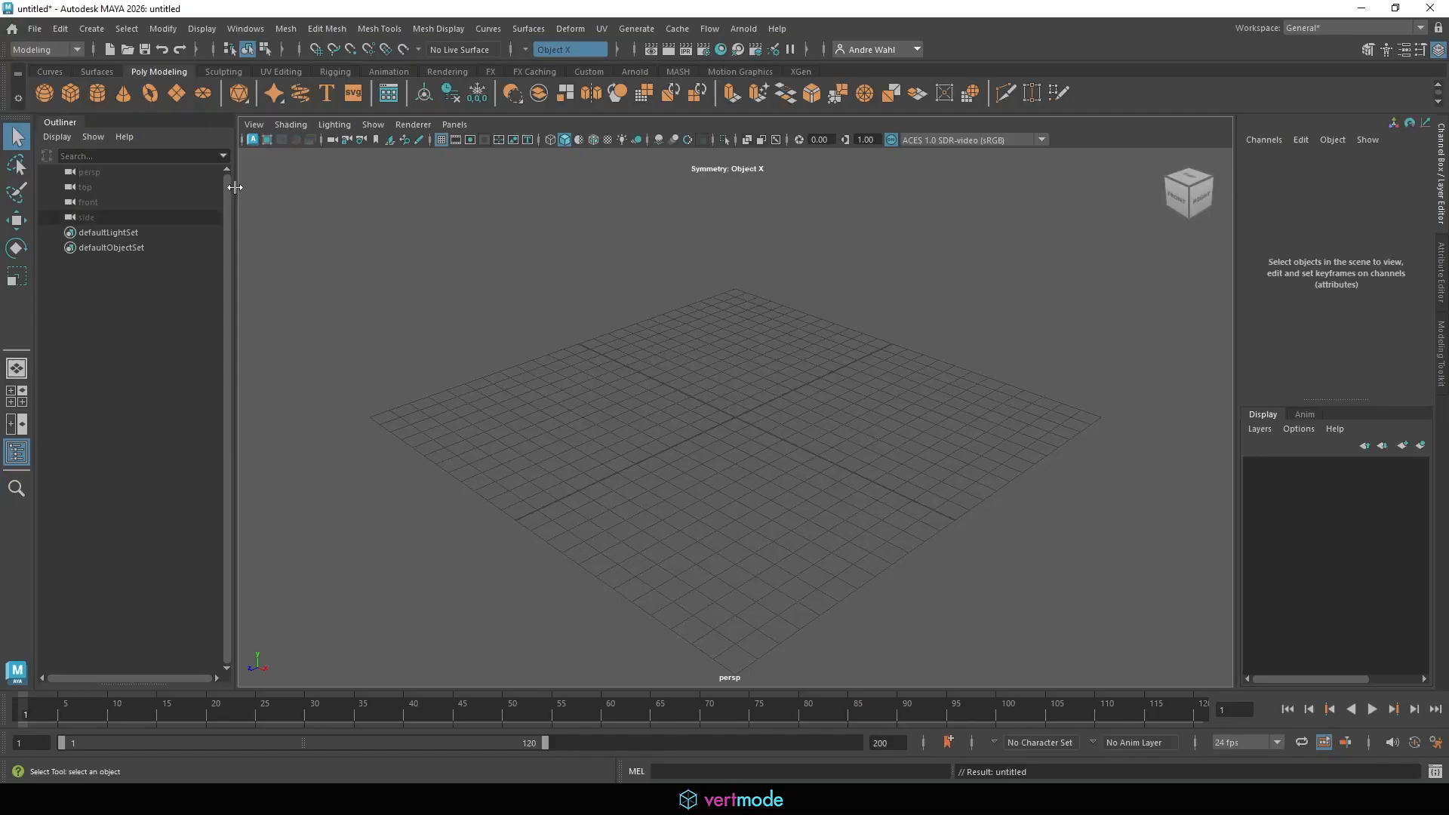
click(35, 28)
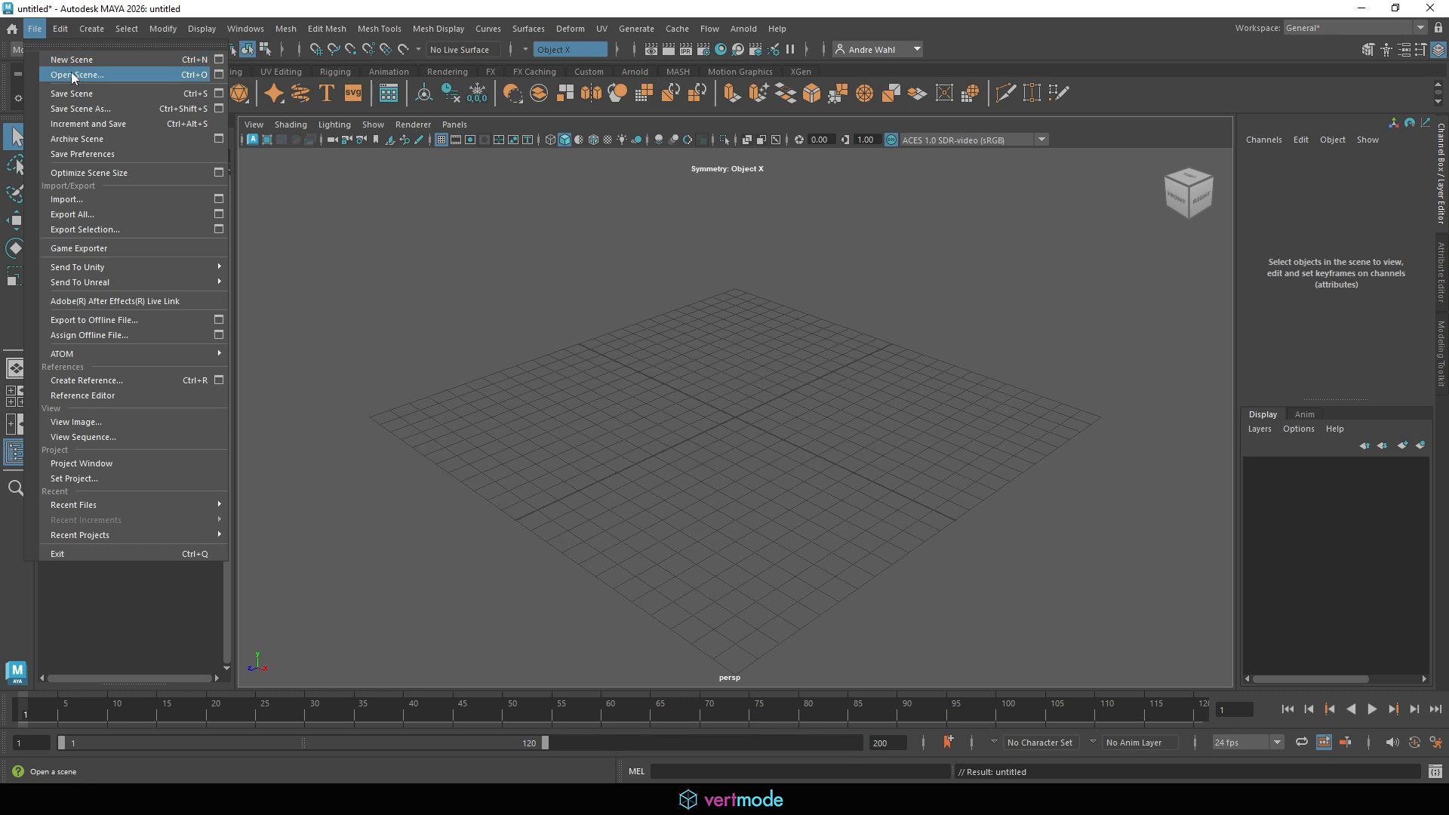
click(75, 76)
click(331, 385)
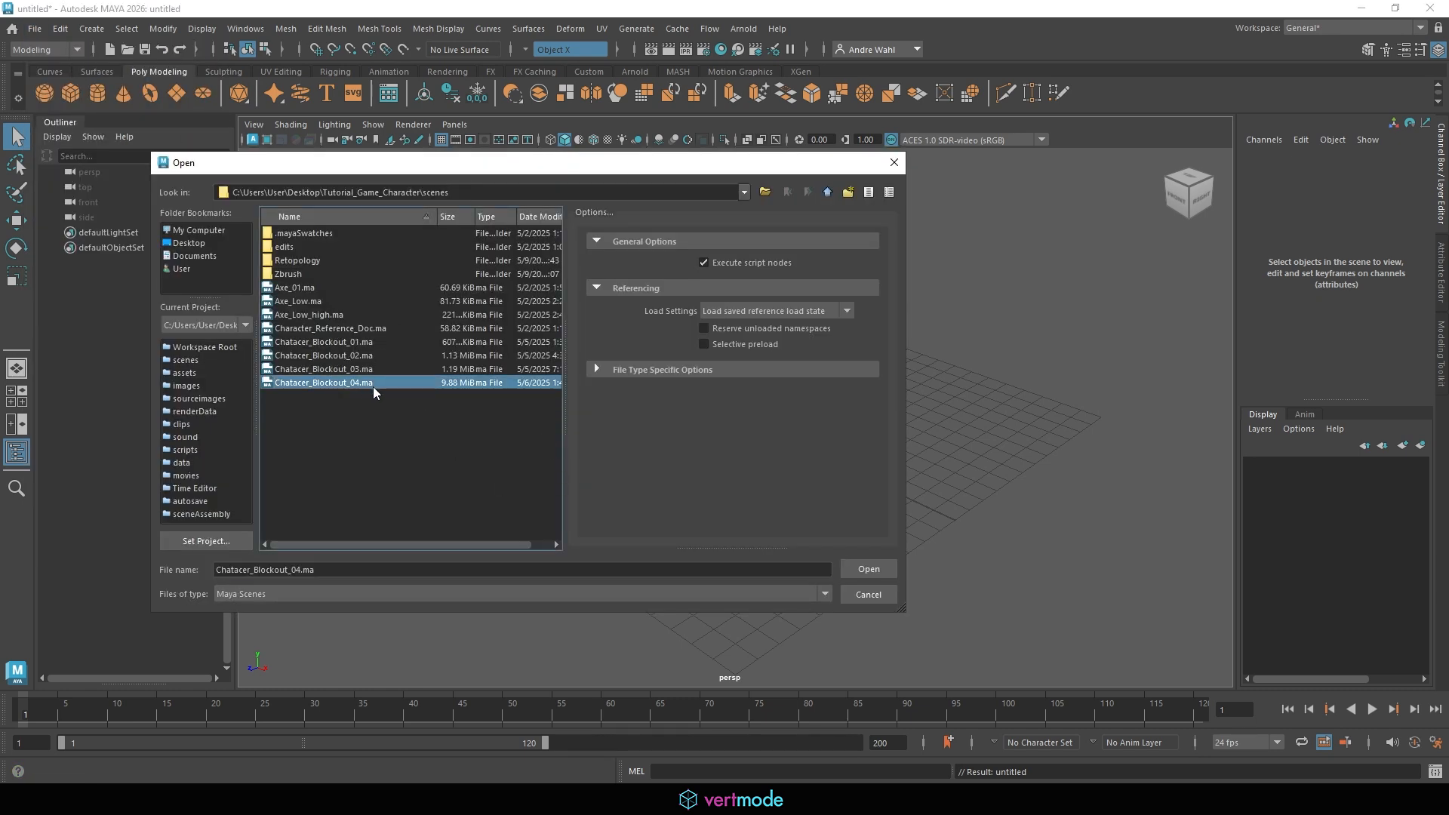
click(880, 570)
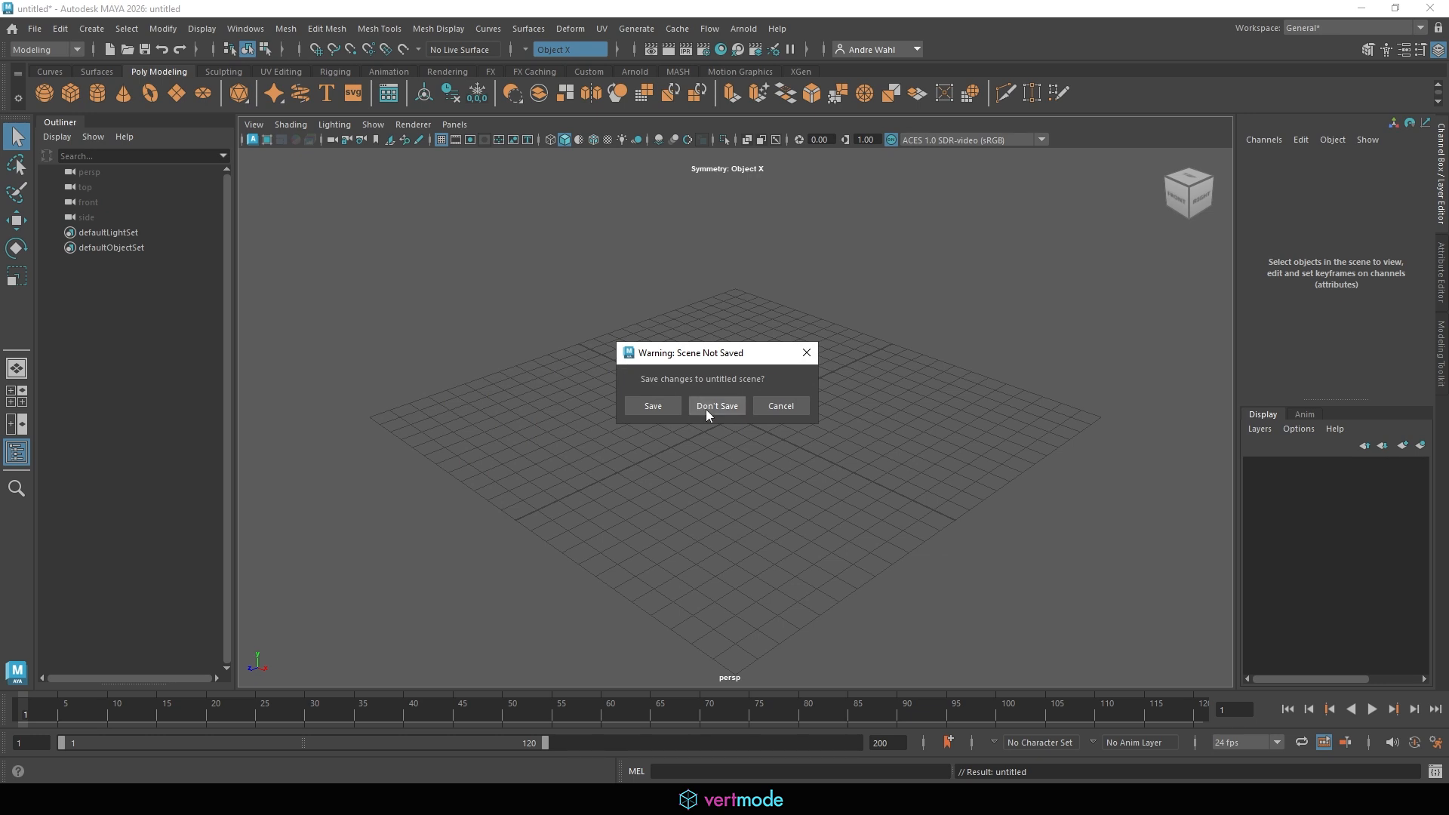
click(711, 406)
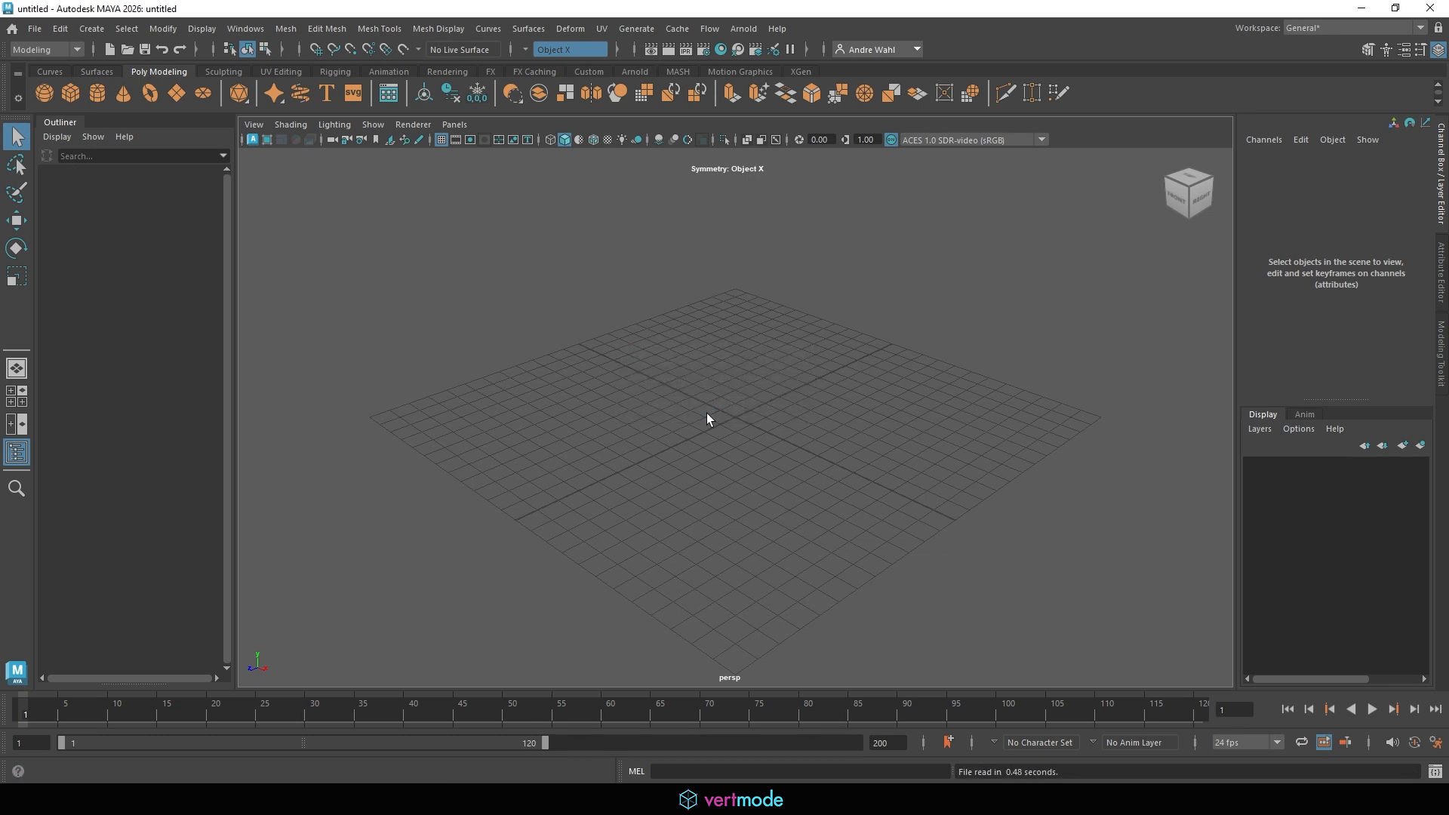
Examine the hero blockout's helmet and body from several angles to see what the scene's character group contains
click(205, 294)
click(94, 278)
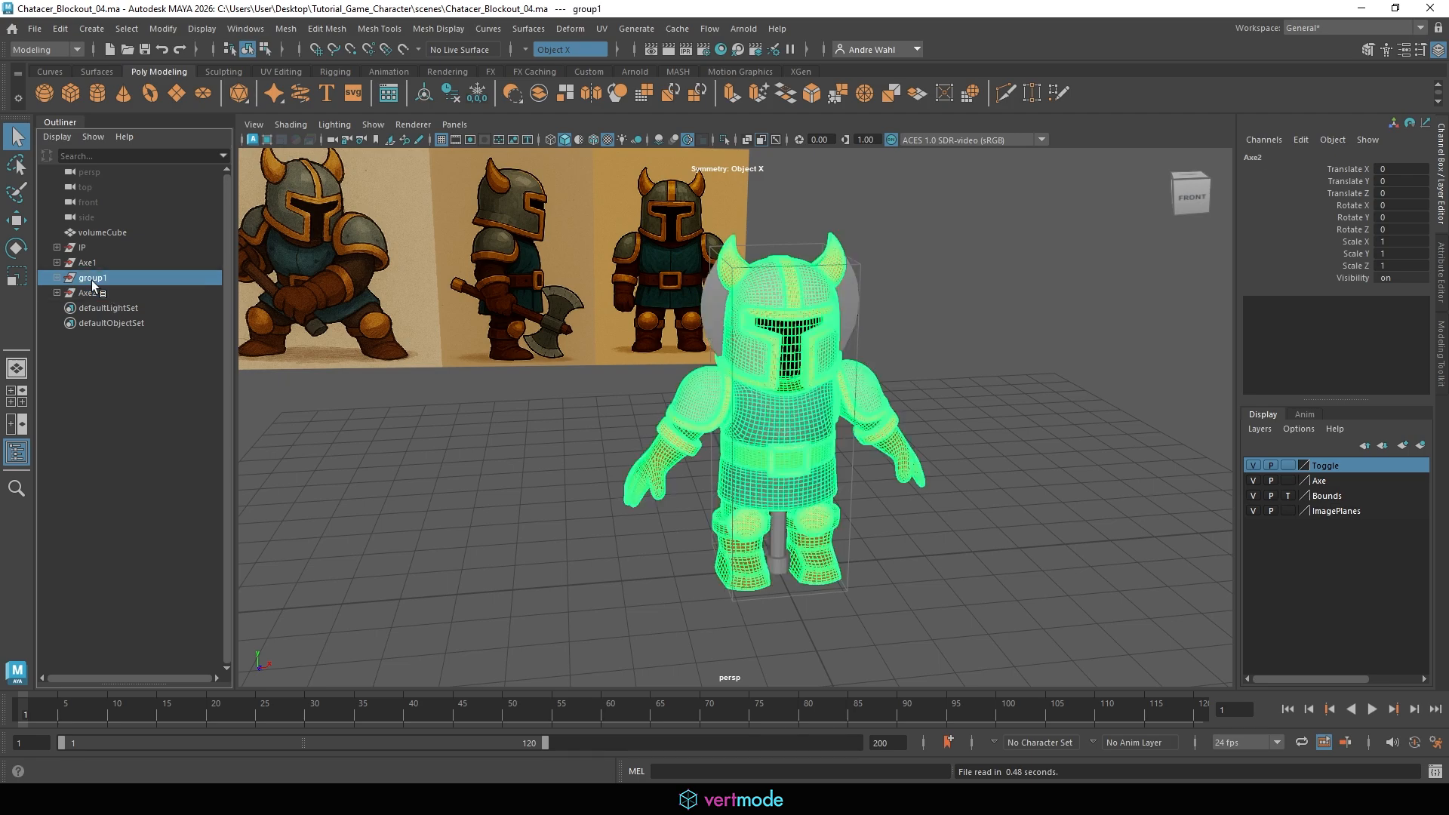
scroll(999, 425, up, 5)
alt+drag(998, 424, 1116, 392)
click(1116, 392)
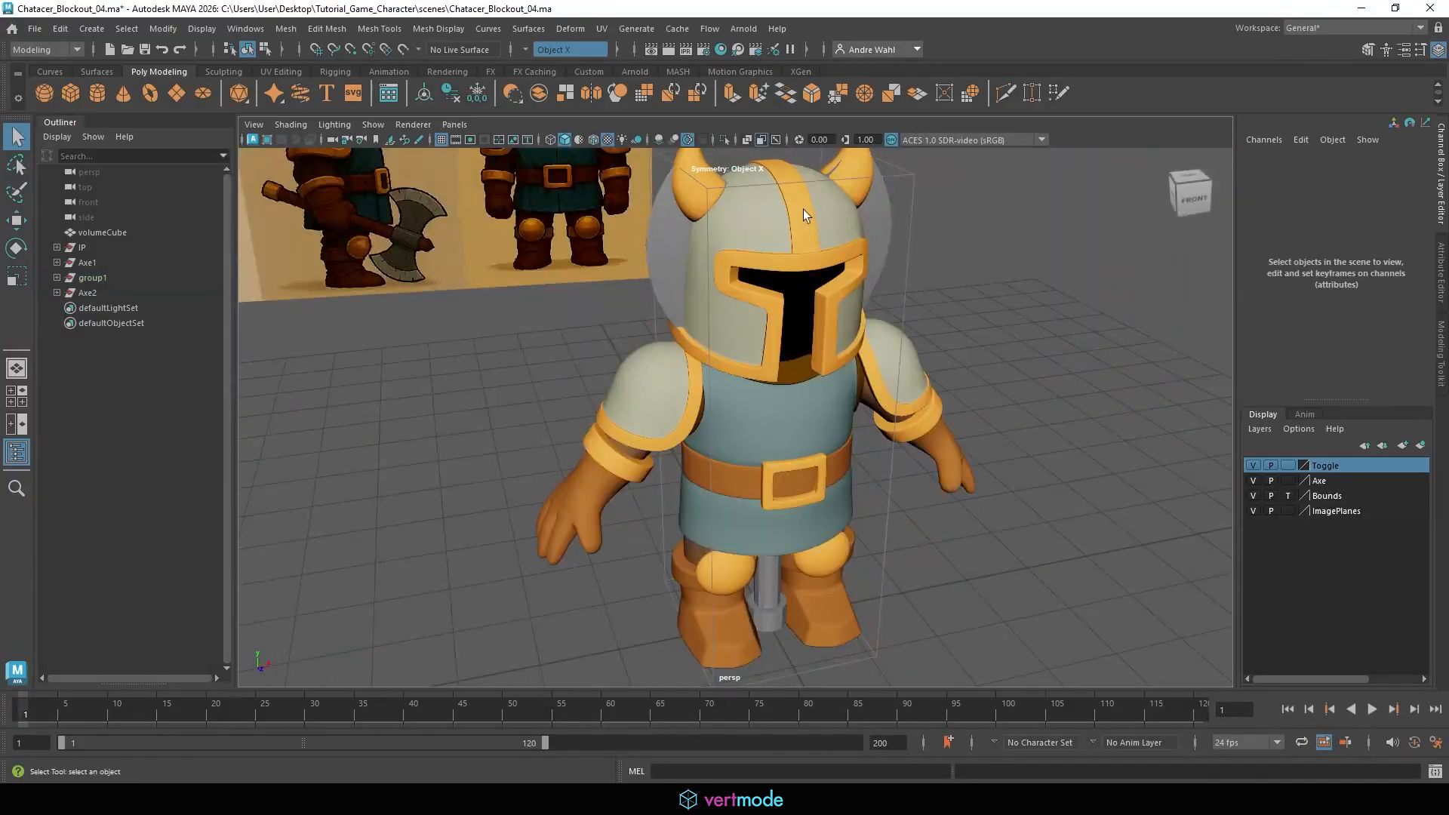
click(801, 226)
alt+middle_drag(801, 243, 735, 350)
alt+right_drag(735, 350, 1094, 283)
mouse_move(1095, 282)
alt+mouse_down()
mouse_move(1129, 282)
mouse_move(1116, 256)
mouse_move(1104, 265)
alt+mouse_up()
Delete the hero blockout group group1 and the Axe2 group from the scene
click(101, 279)
alt+right_drag(679, 389, 528, 421)
alt+middle_drag(528, 420, 498, 310)
alt+drag(807, 321, 683, 306)
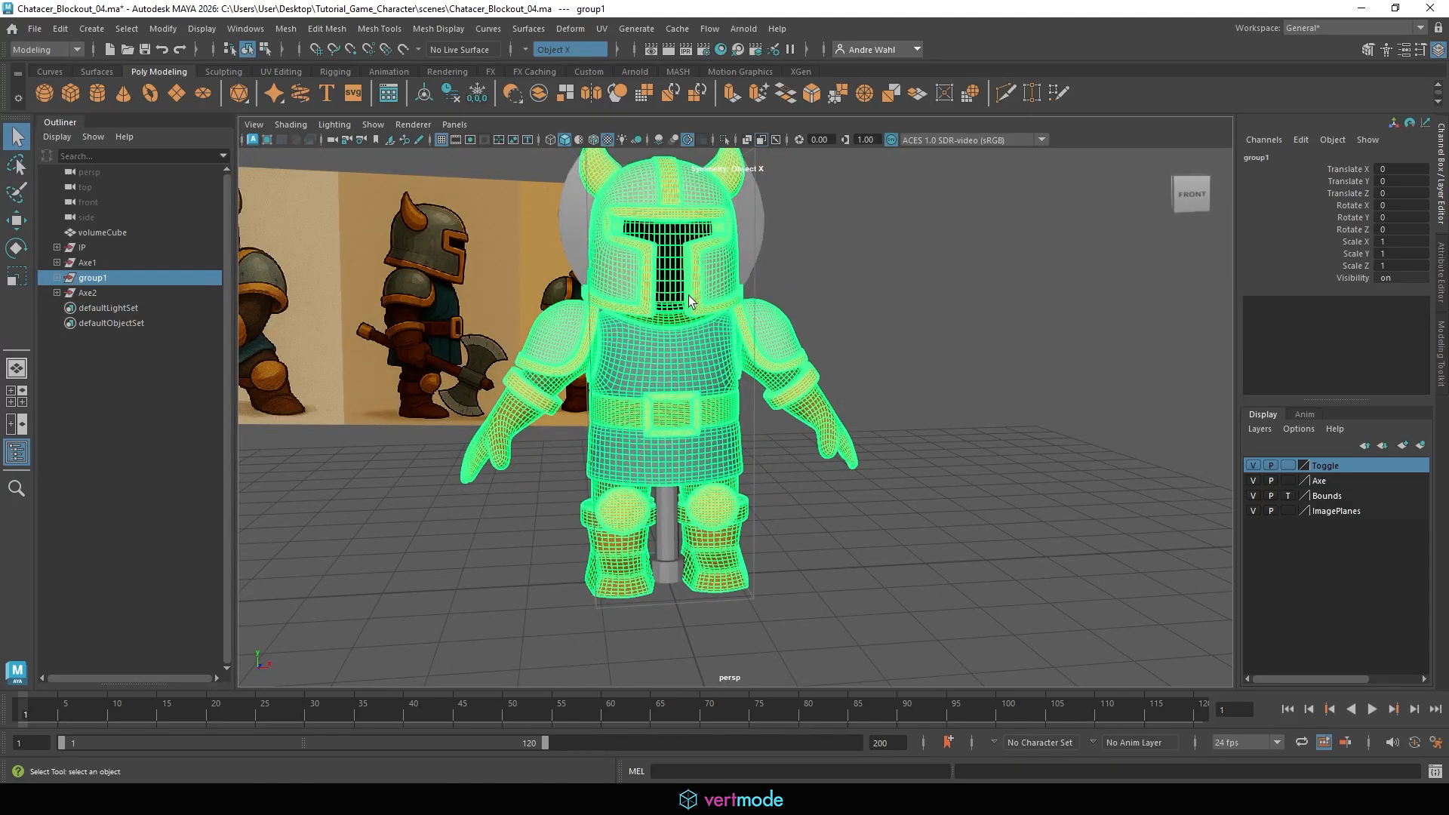
key(Delete)
click(123, 276)
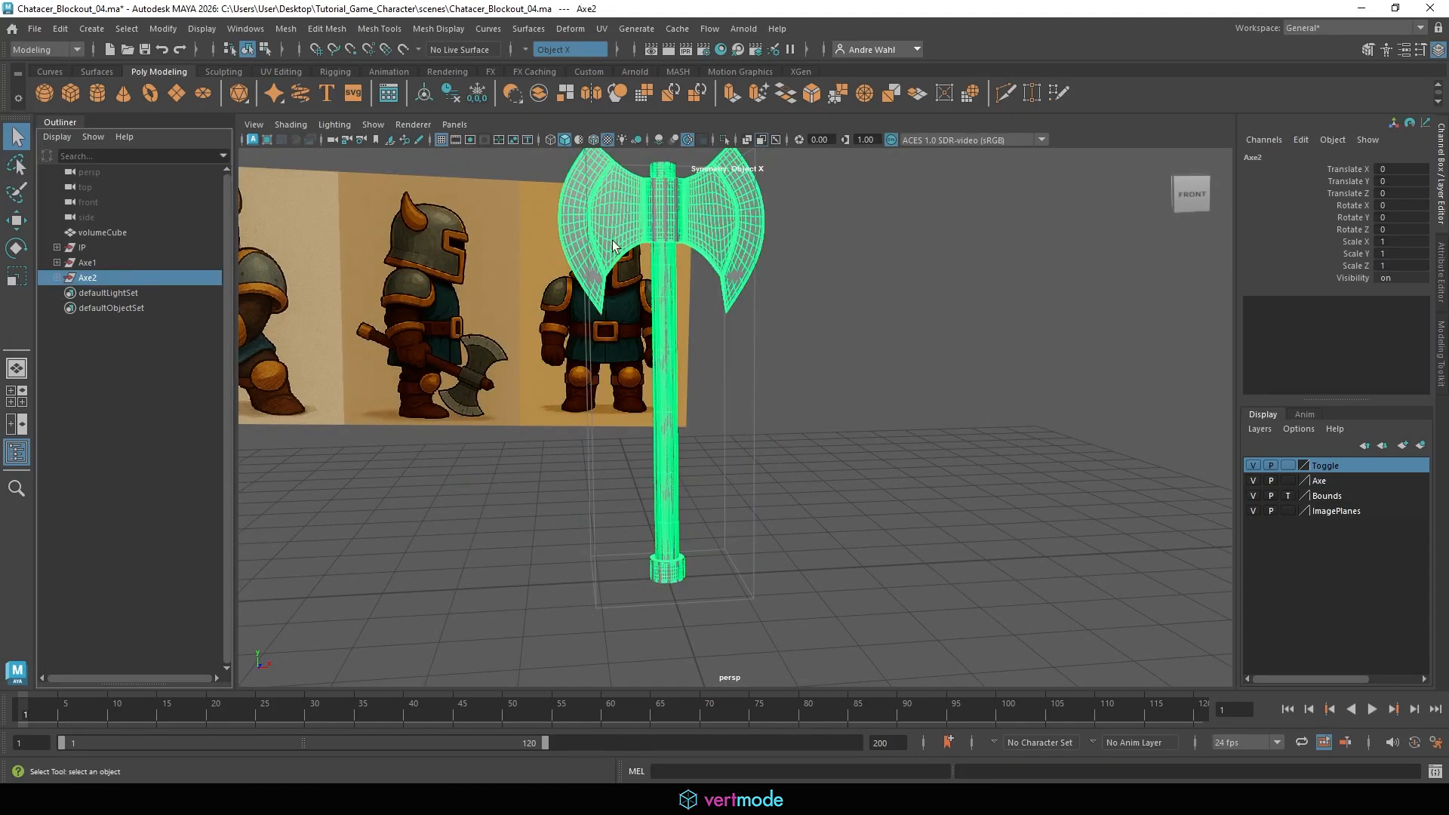
key(Delete)
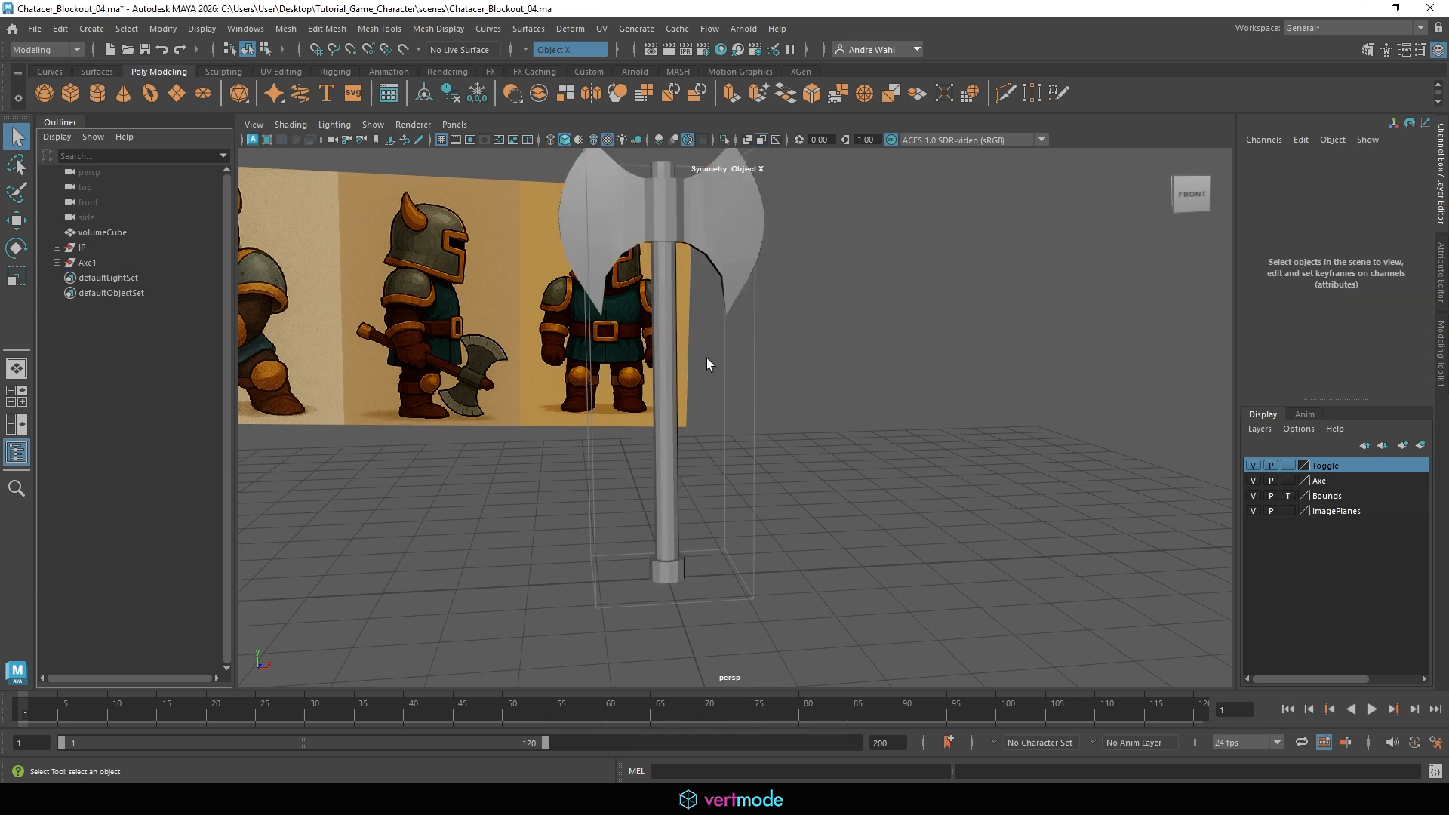
Delete the volumeCube bounding box and the IP group of reference images, keeping the low-poly axe
click(631, 221)
alt+drag(631, 222, 770, 375)
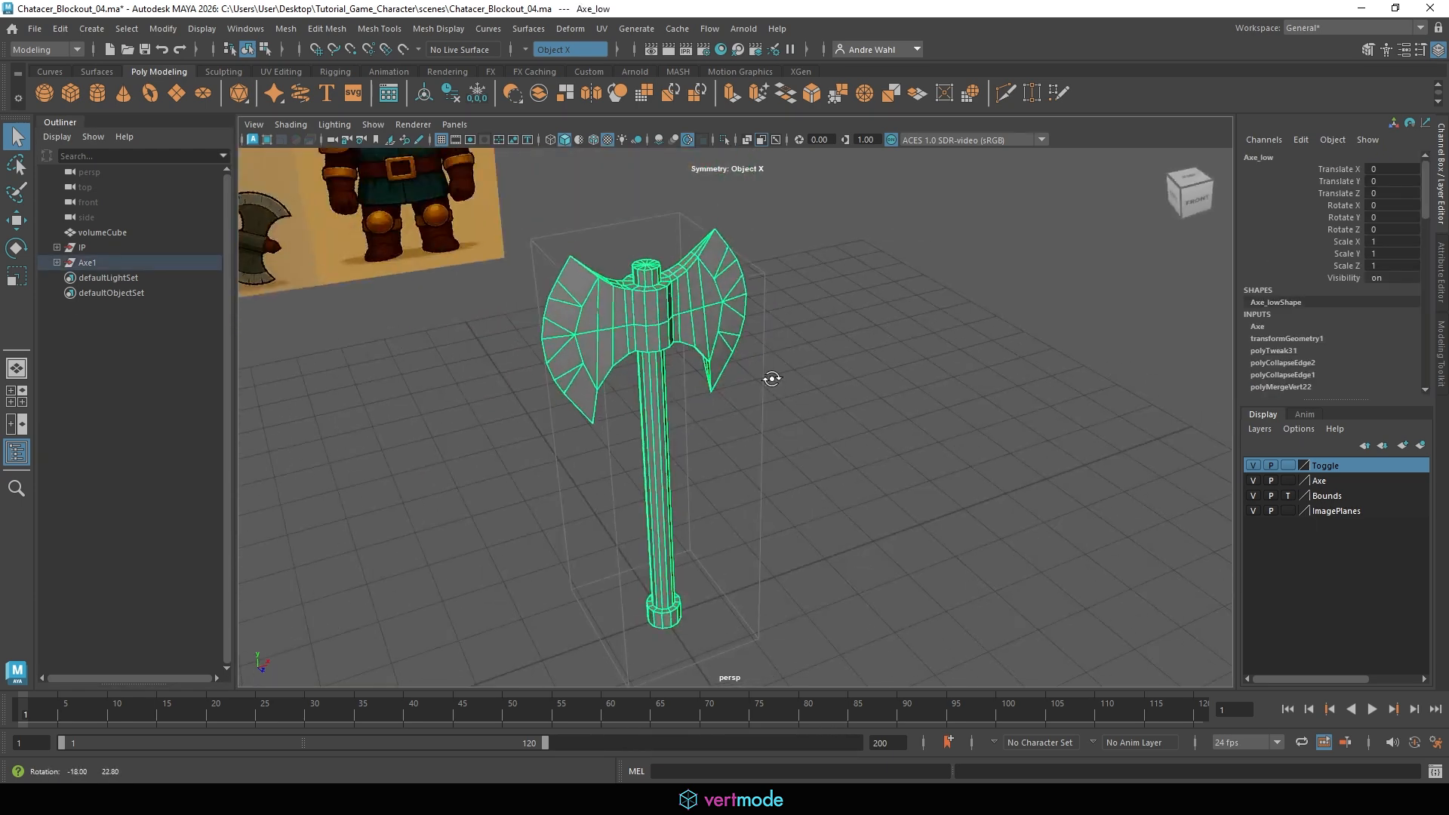
click(132, 233)
key(f)
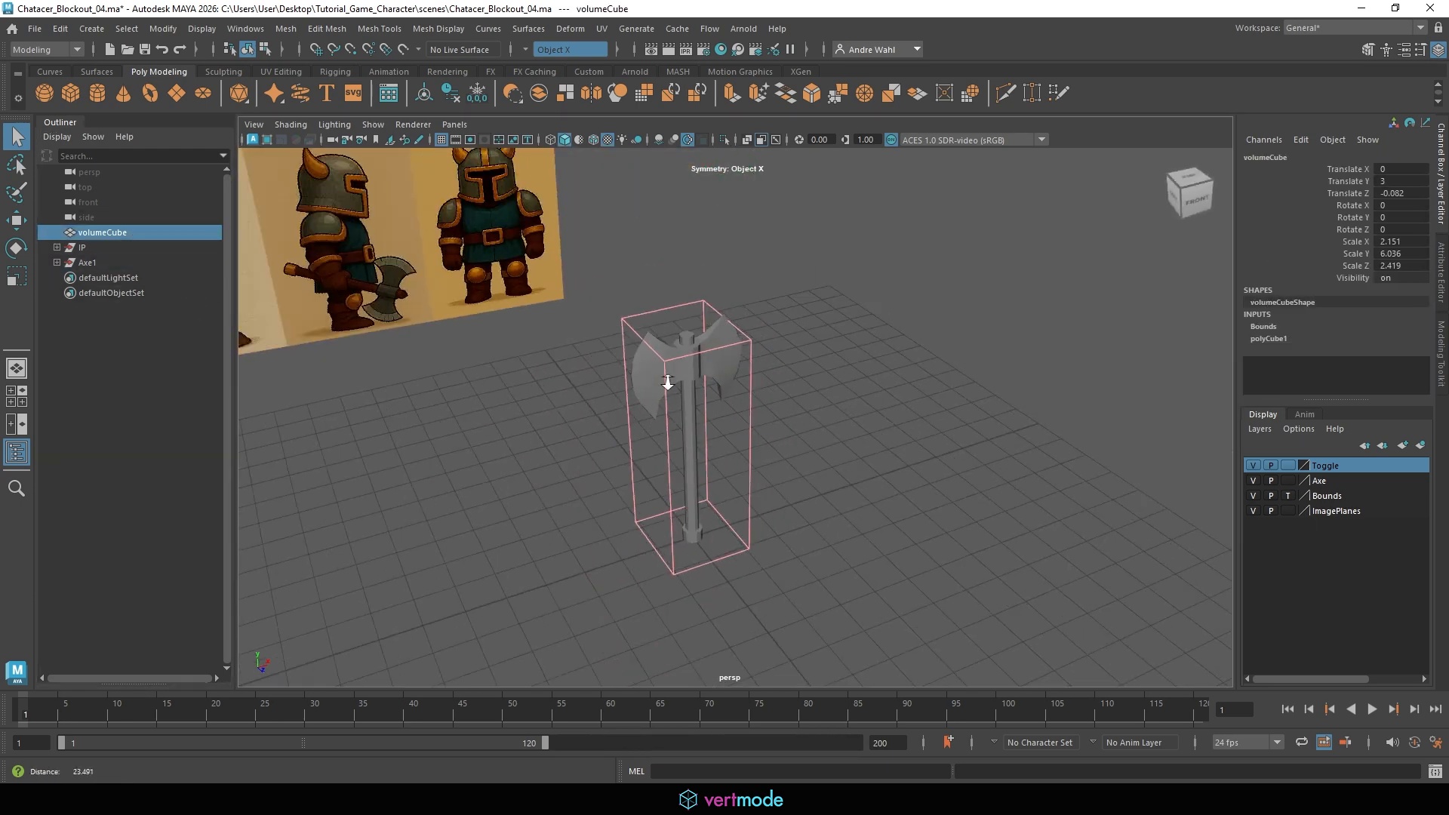
key(Delete)
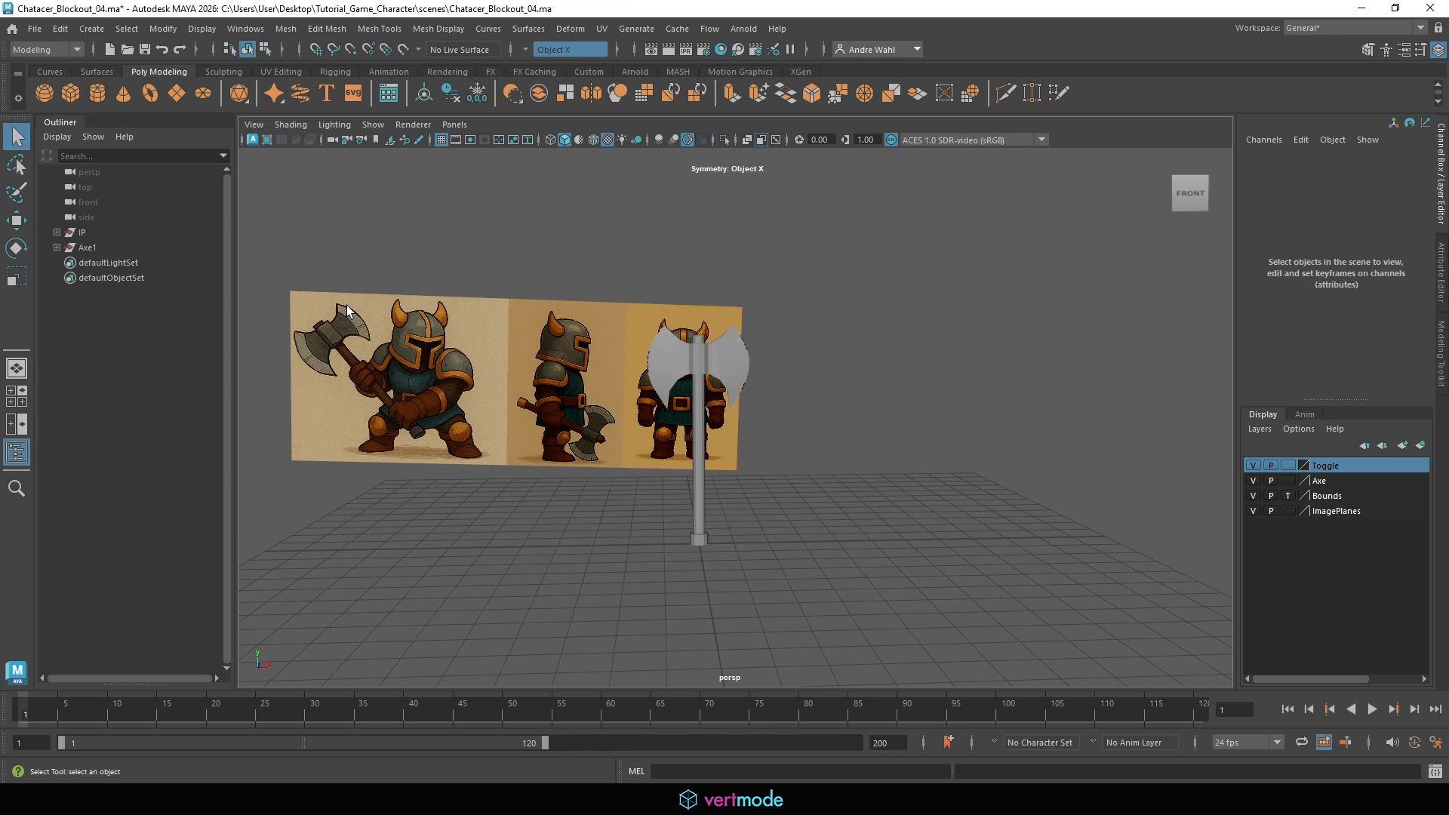
click(93, 233)
alt+drag(617, 347, 396, 387)
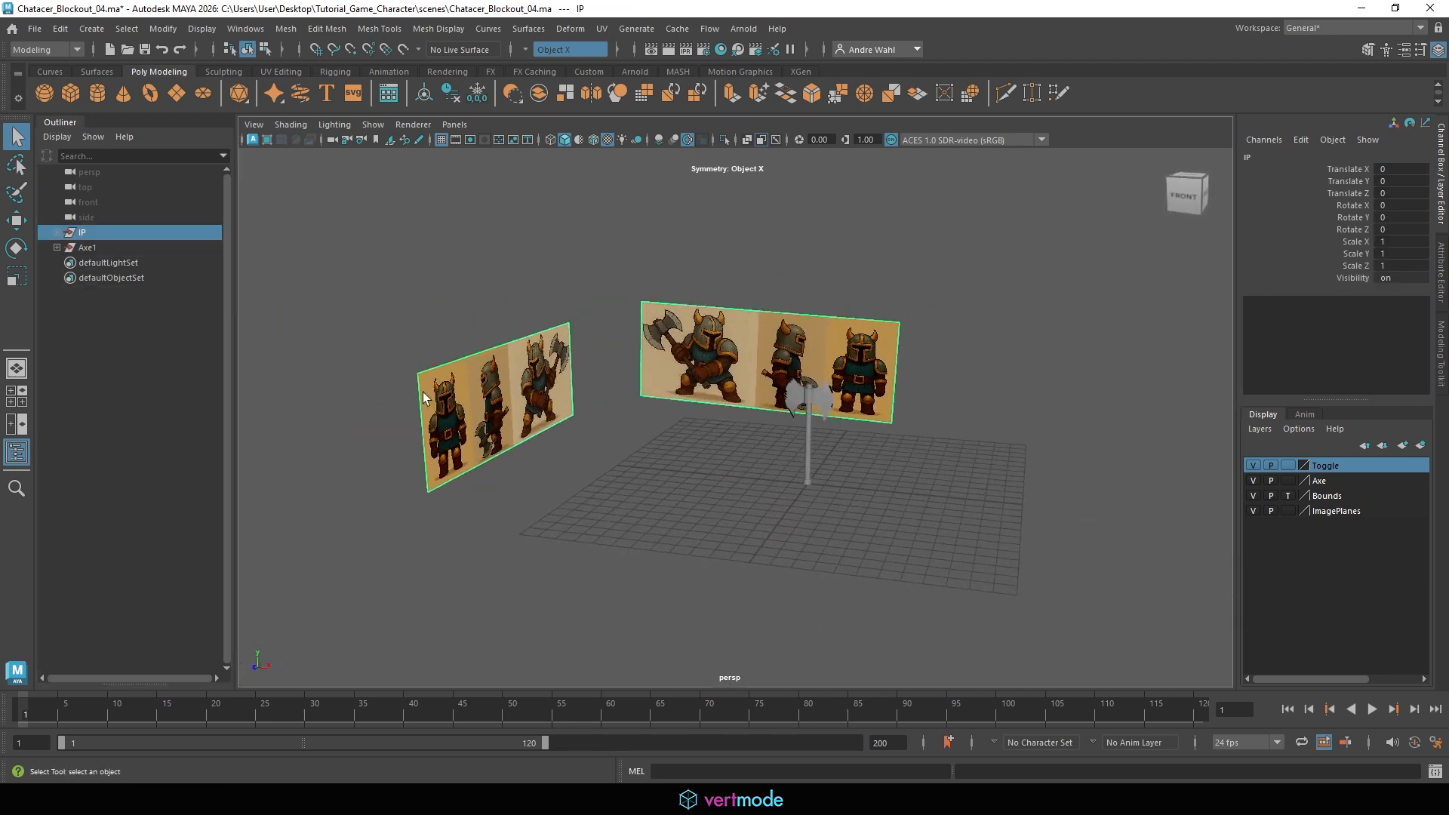
key(Delete)
Run Optimize Scene Size to clear unused layers and other unused data from the scene
click(35, 29)
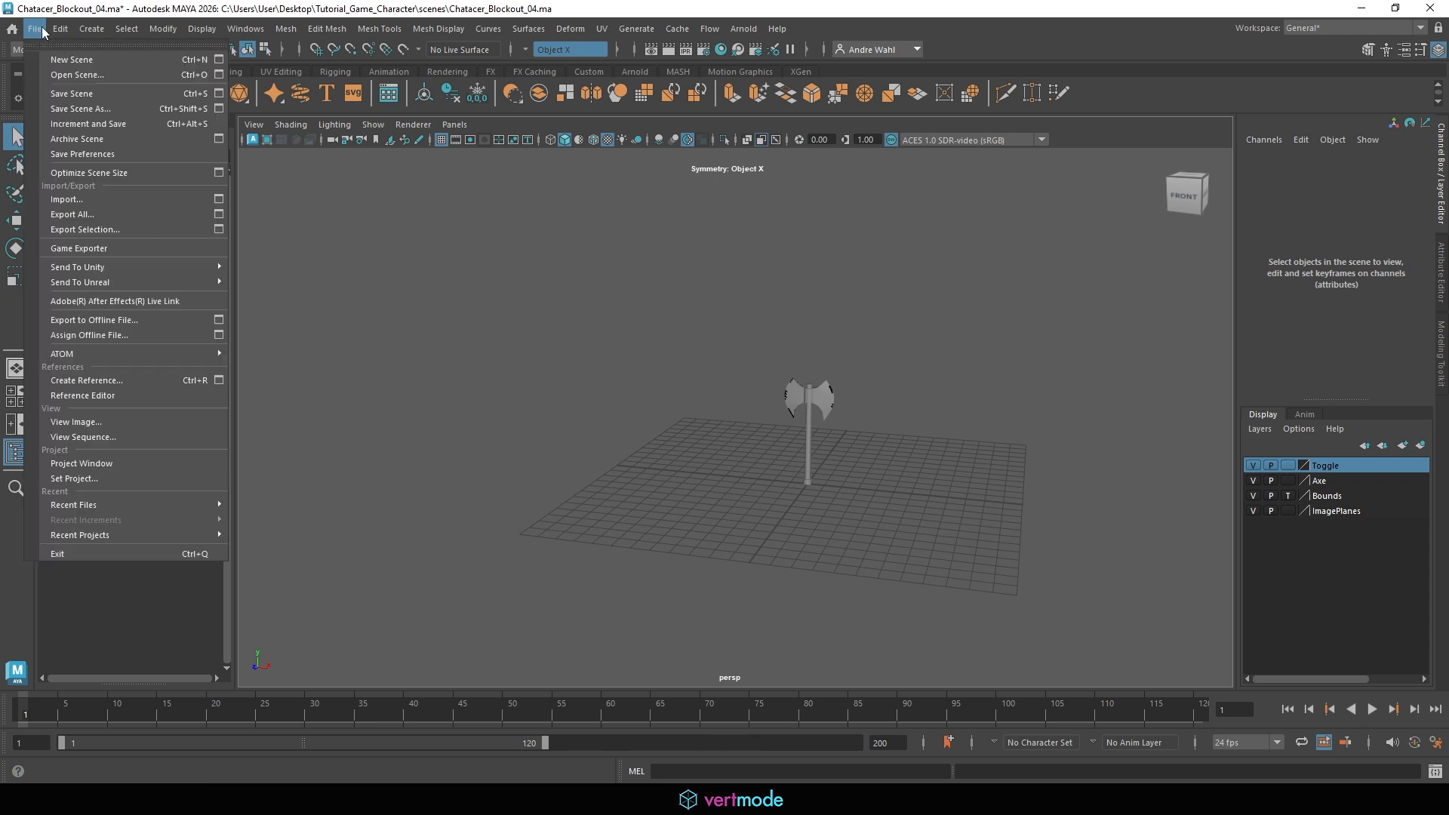
click(120, 172)
click(681, 416)
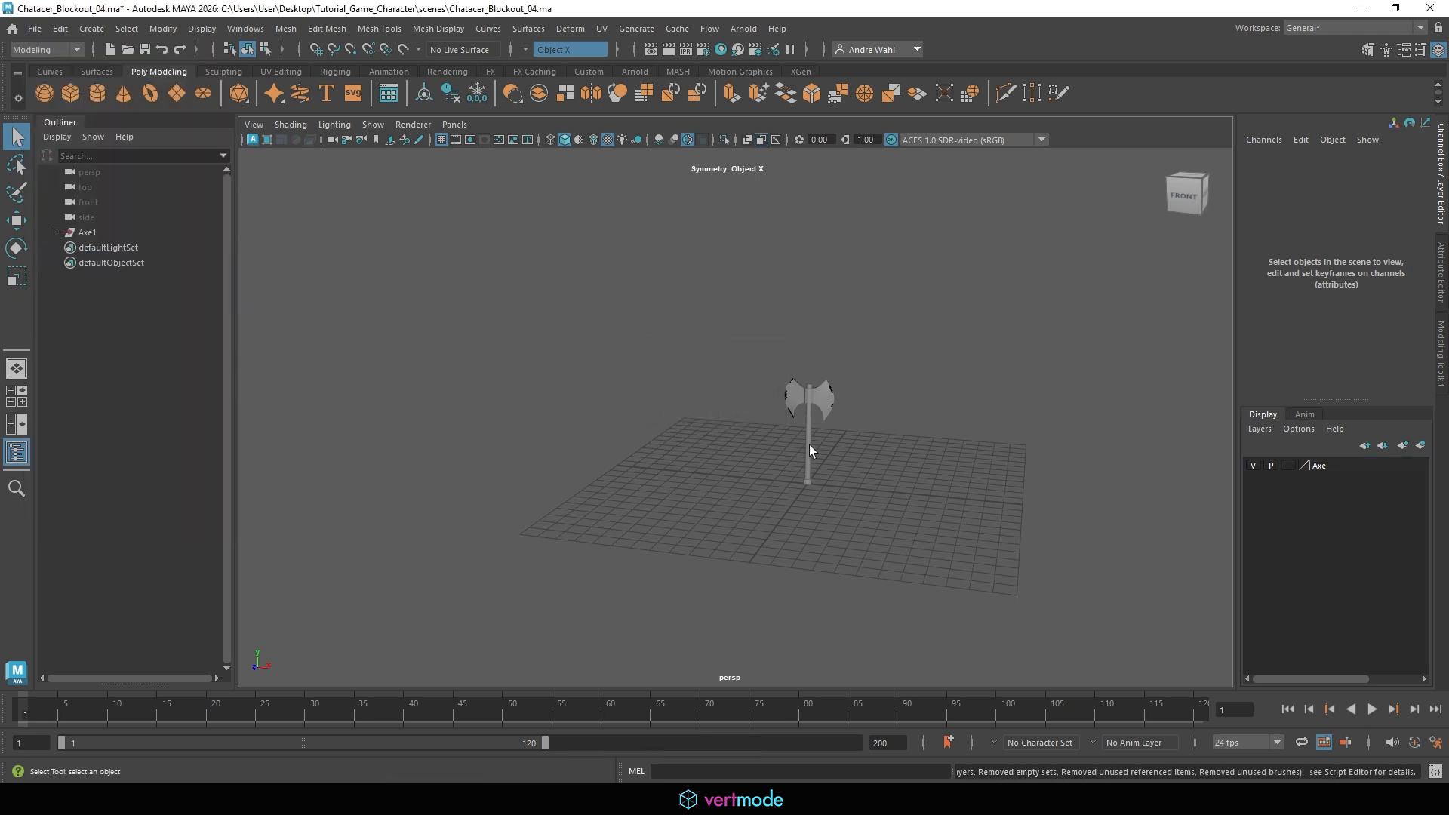
Rename the Axe display layer to AxeLow and hide it
double_click(1311, 465)
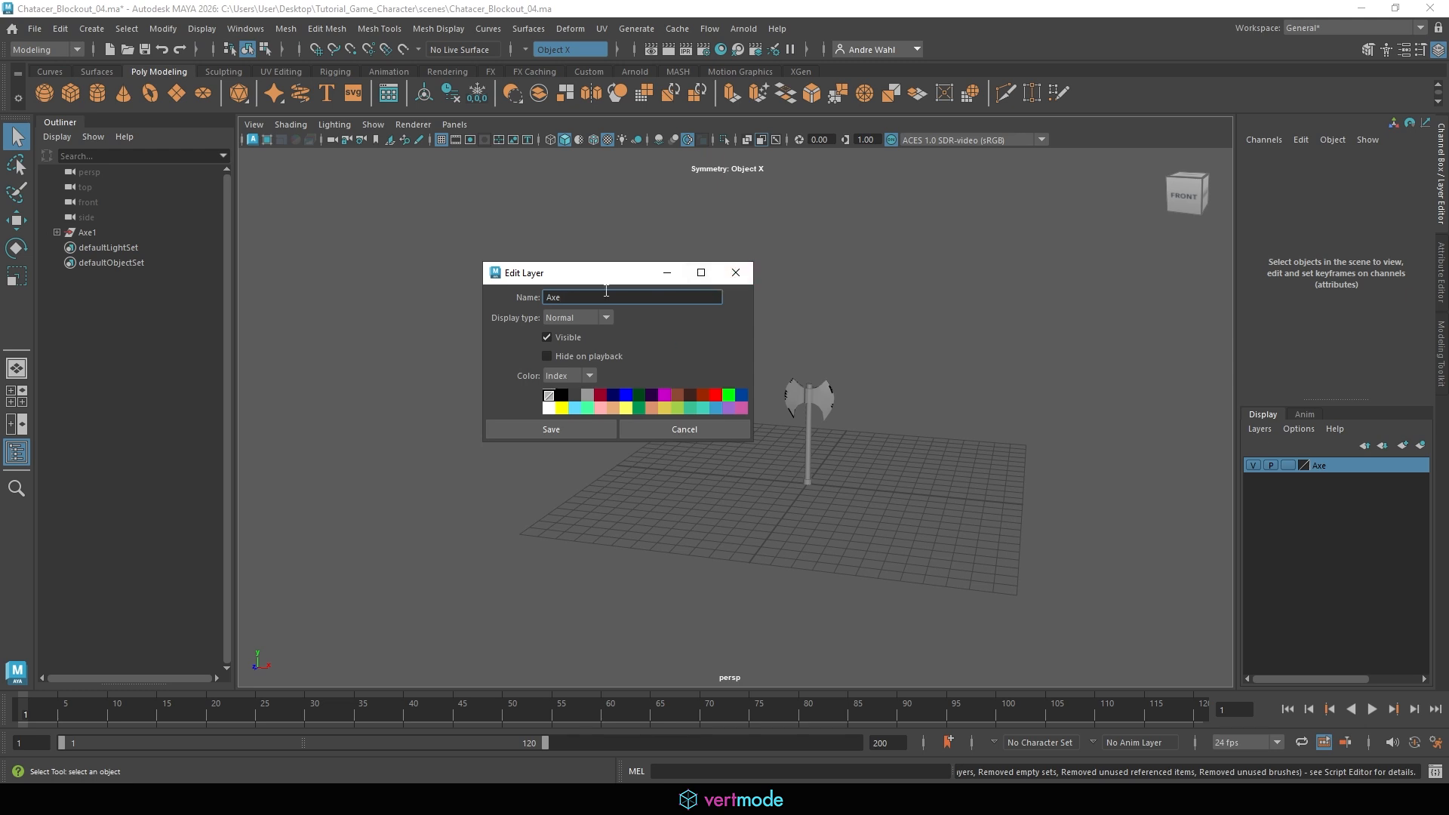
text(Low)
click(542, 431)
alt+right_drag(828, 410, 1203, 448)
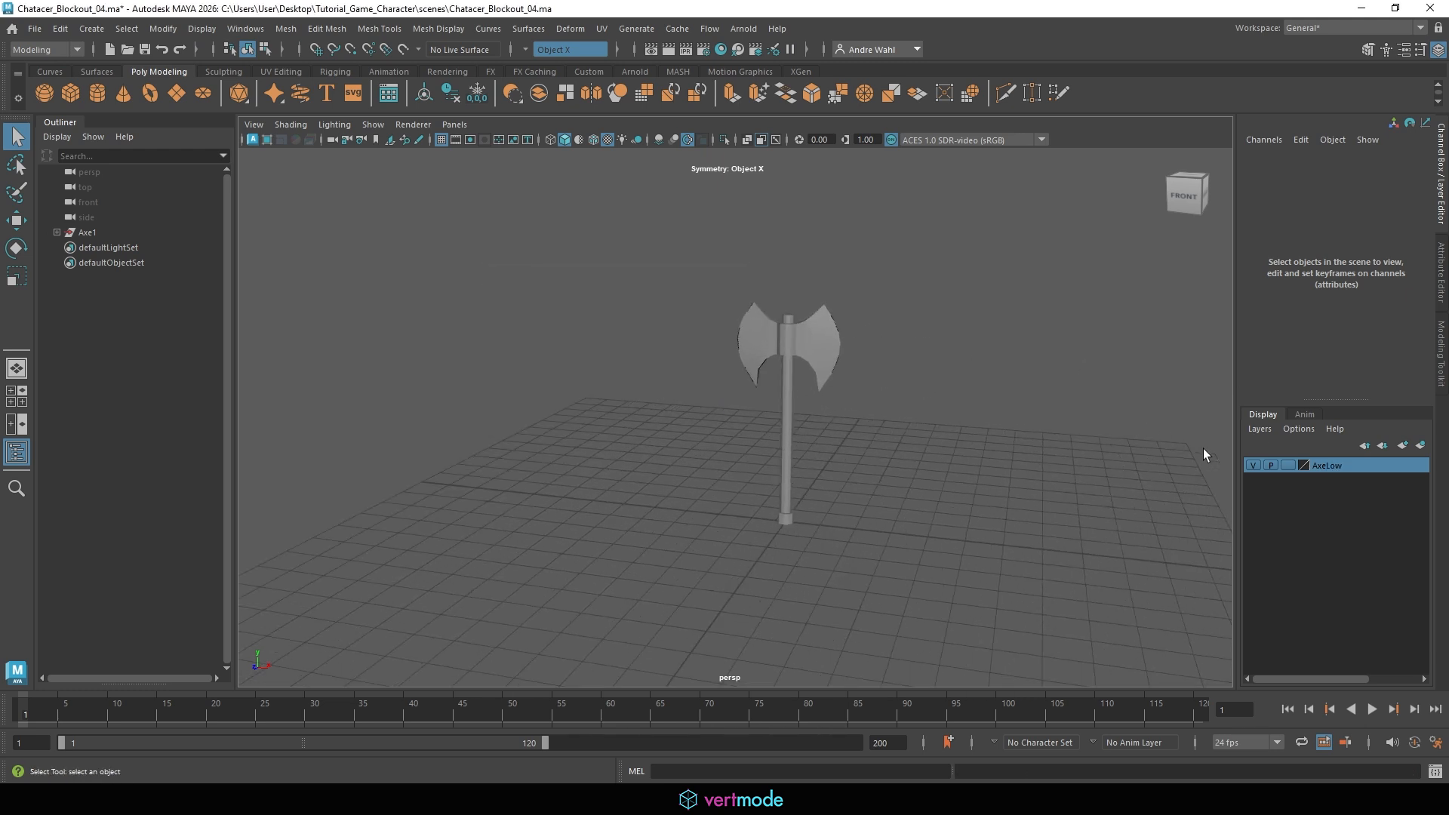
click(1253, 465)
Import Axe_Decimated_300k.obj from the Retopology folder into the scene
click(34, 29)
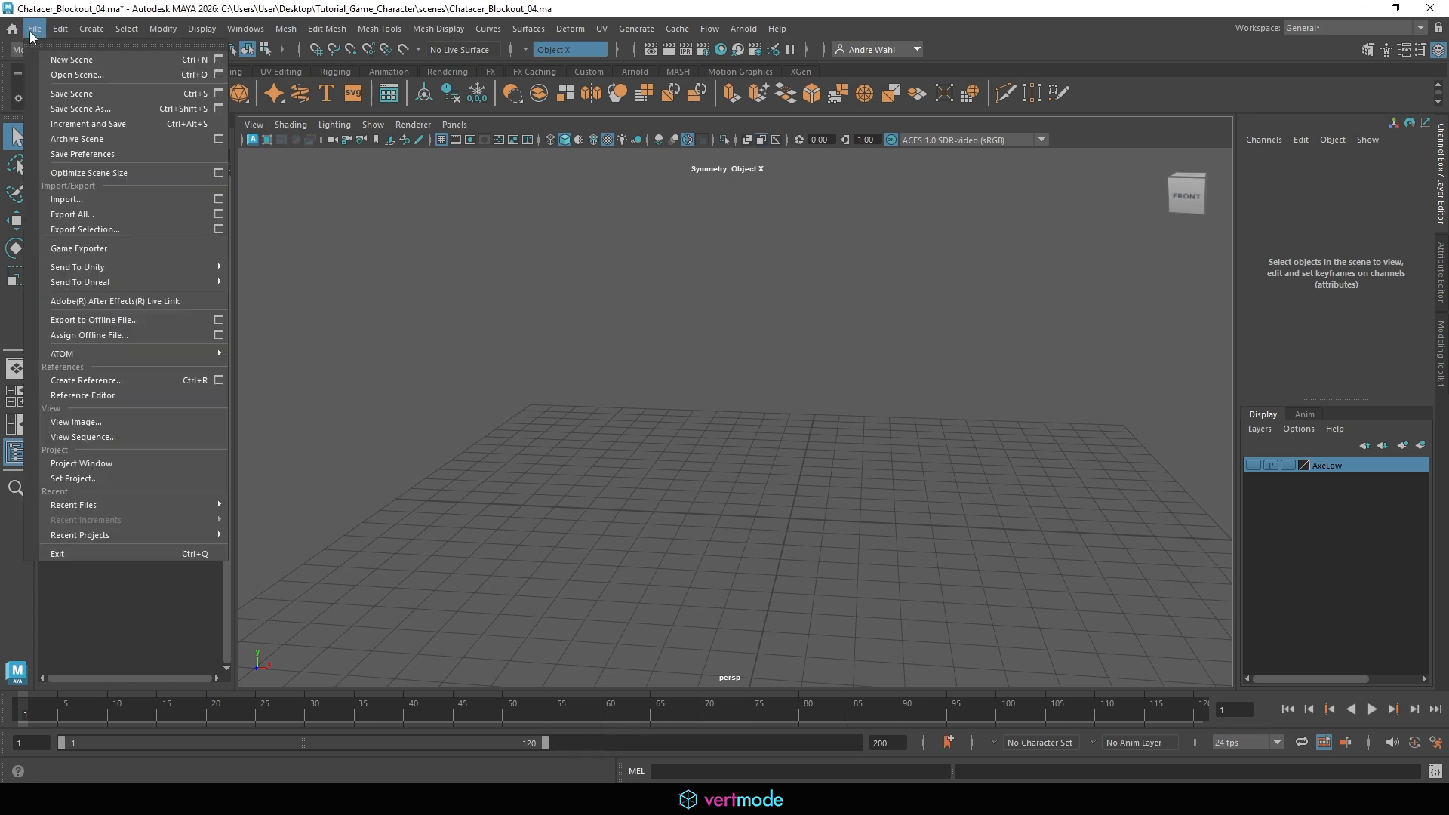
click(83, 199)
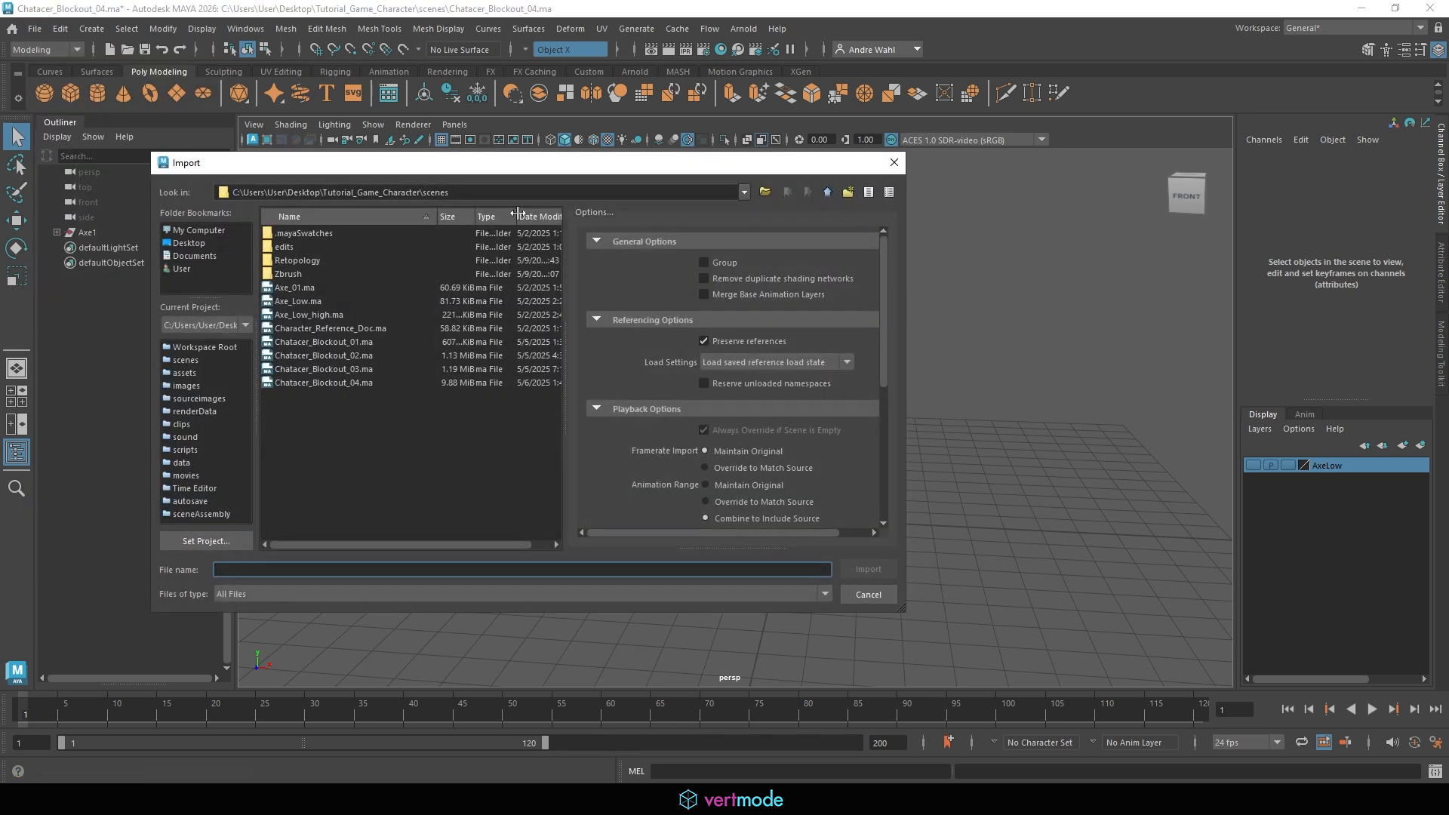
double_click(301, 260)
click(308, 233)
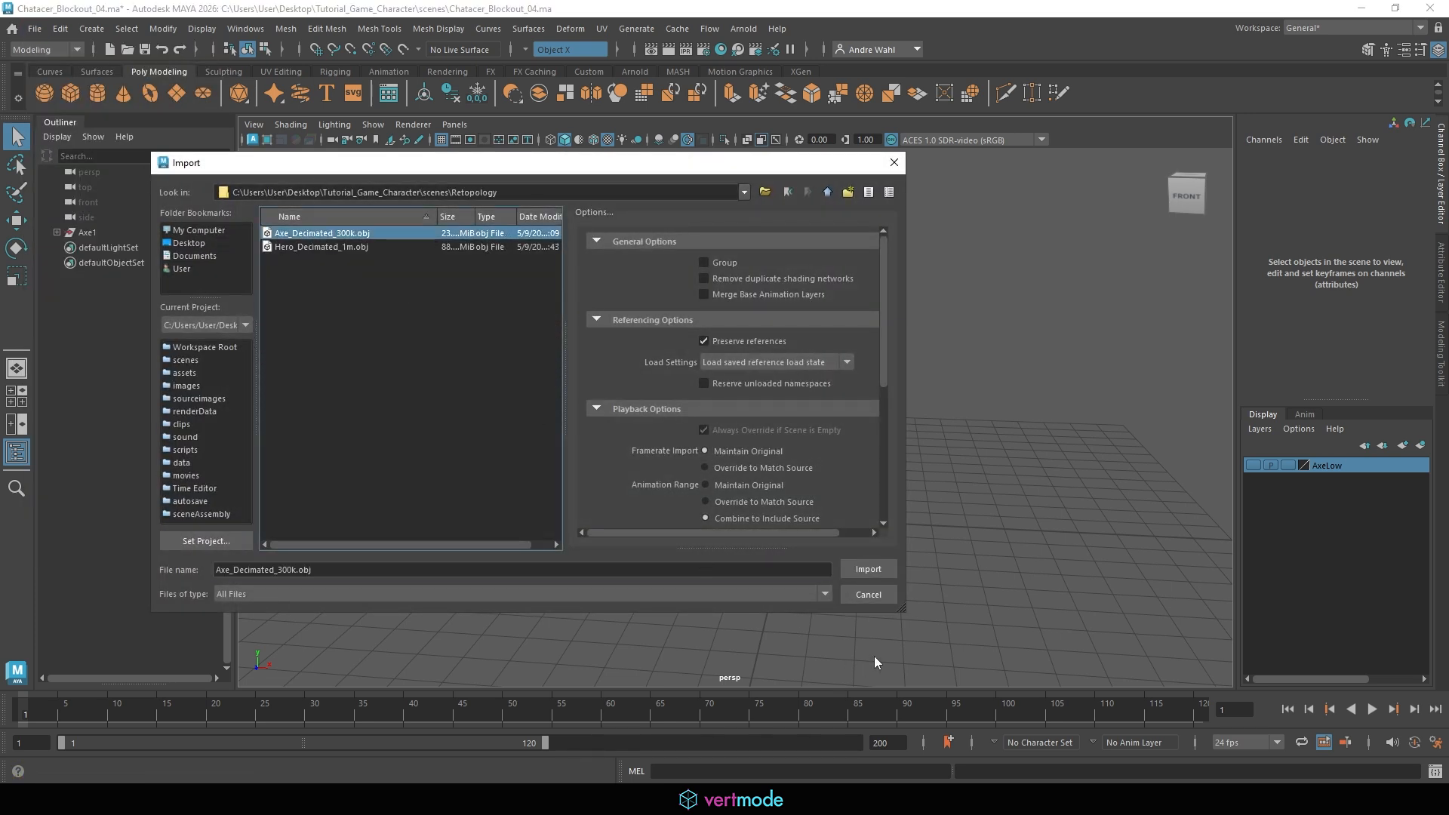
click(868, 570)
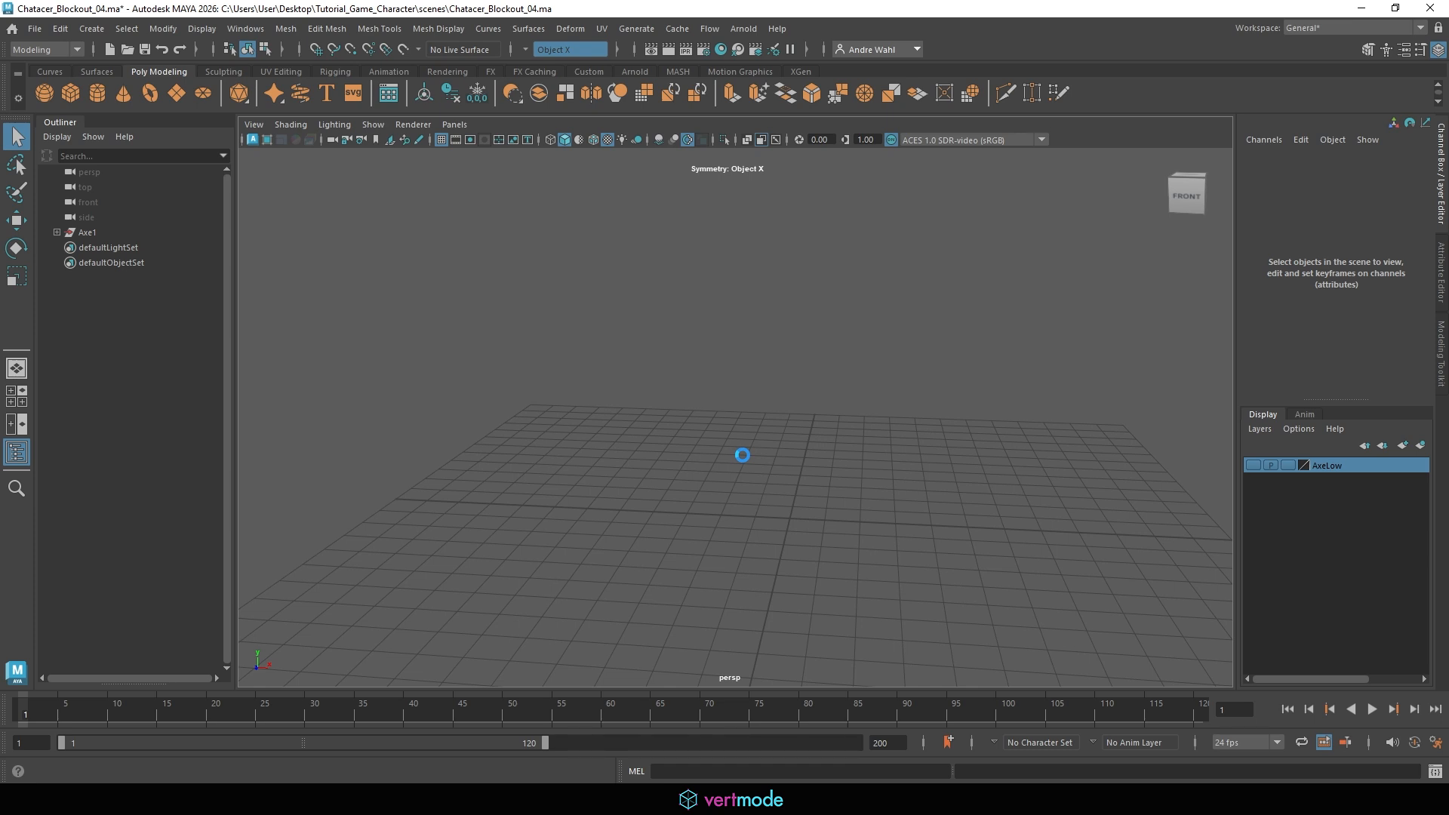
Inspect the imported decimated axe's blades and handle up close from several angles
click(772, 364)
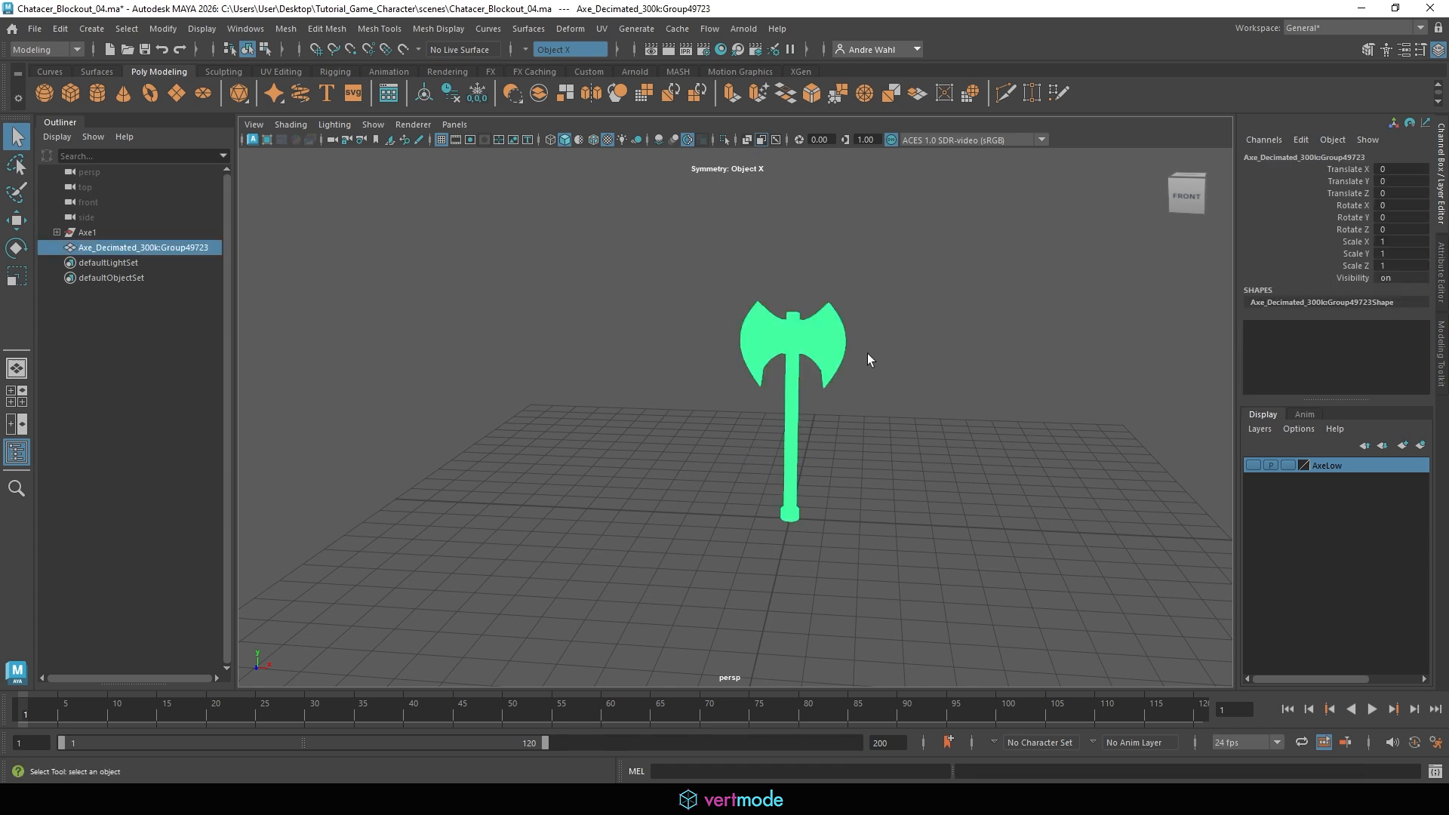
scroll(868, 354, up, 5)
click(836, 482)
scroll(951, 518, down, 3)
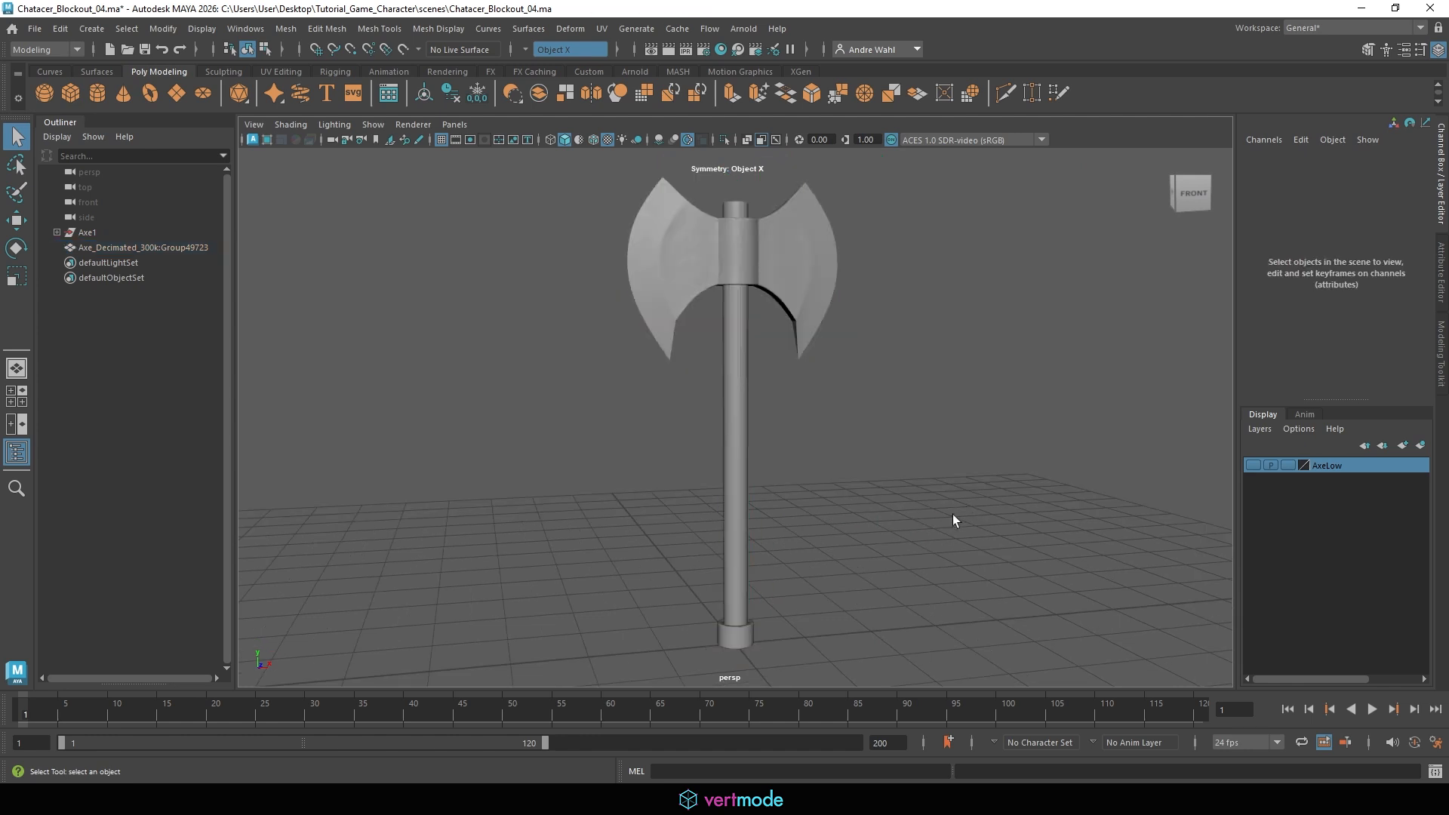
alt+drag(951, 518, 679, 665)
scroll(786, 502, up, 3)
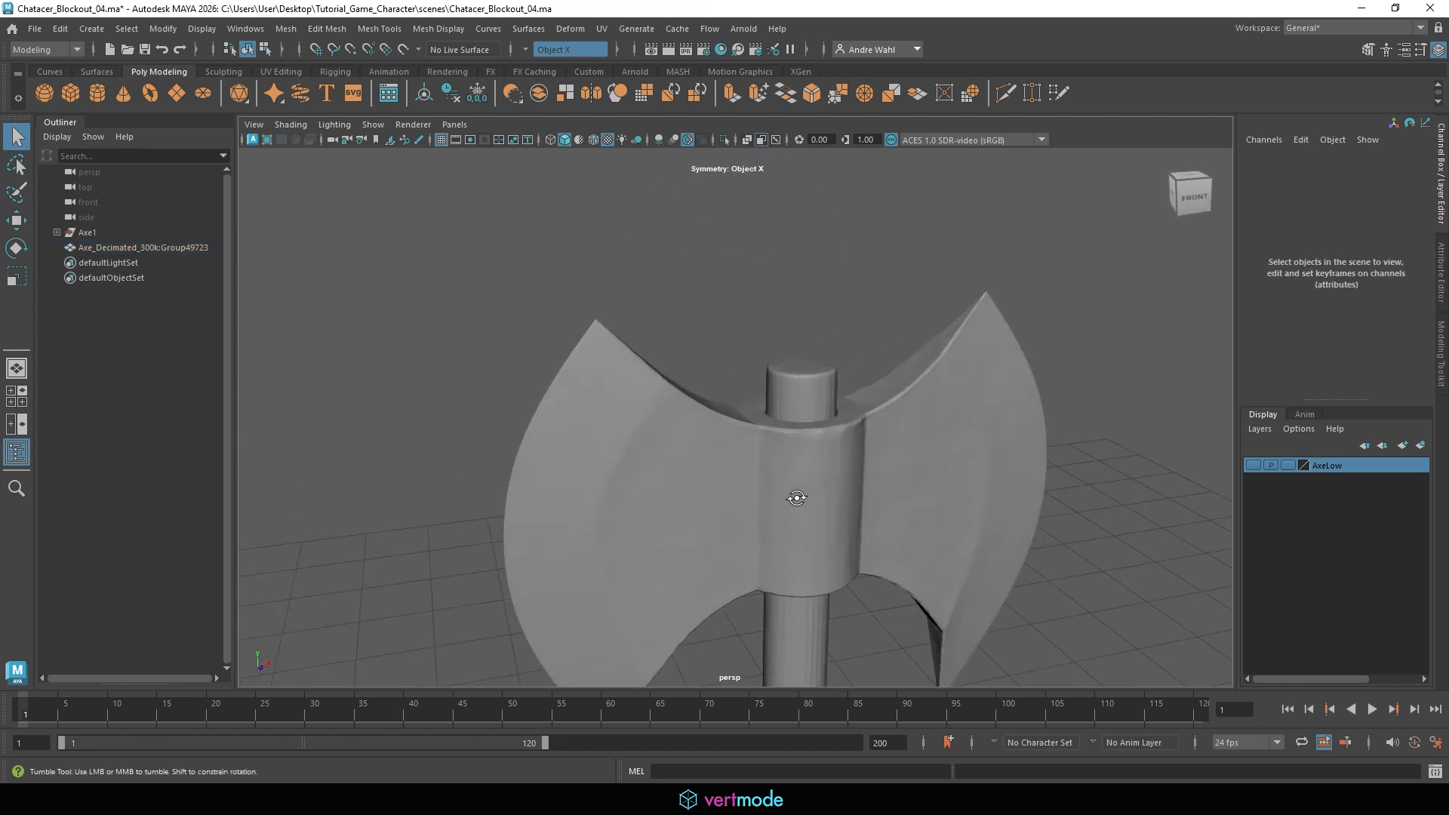
Separate the imported decimated axe mesh into its individual shells
alt+drag(786, 501, 1116, 483)
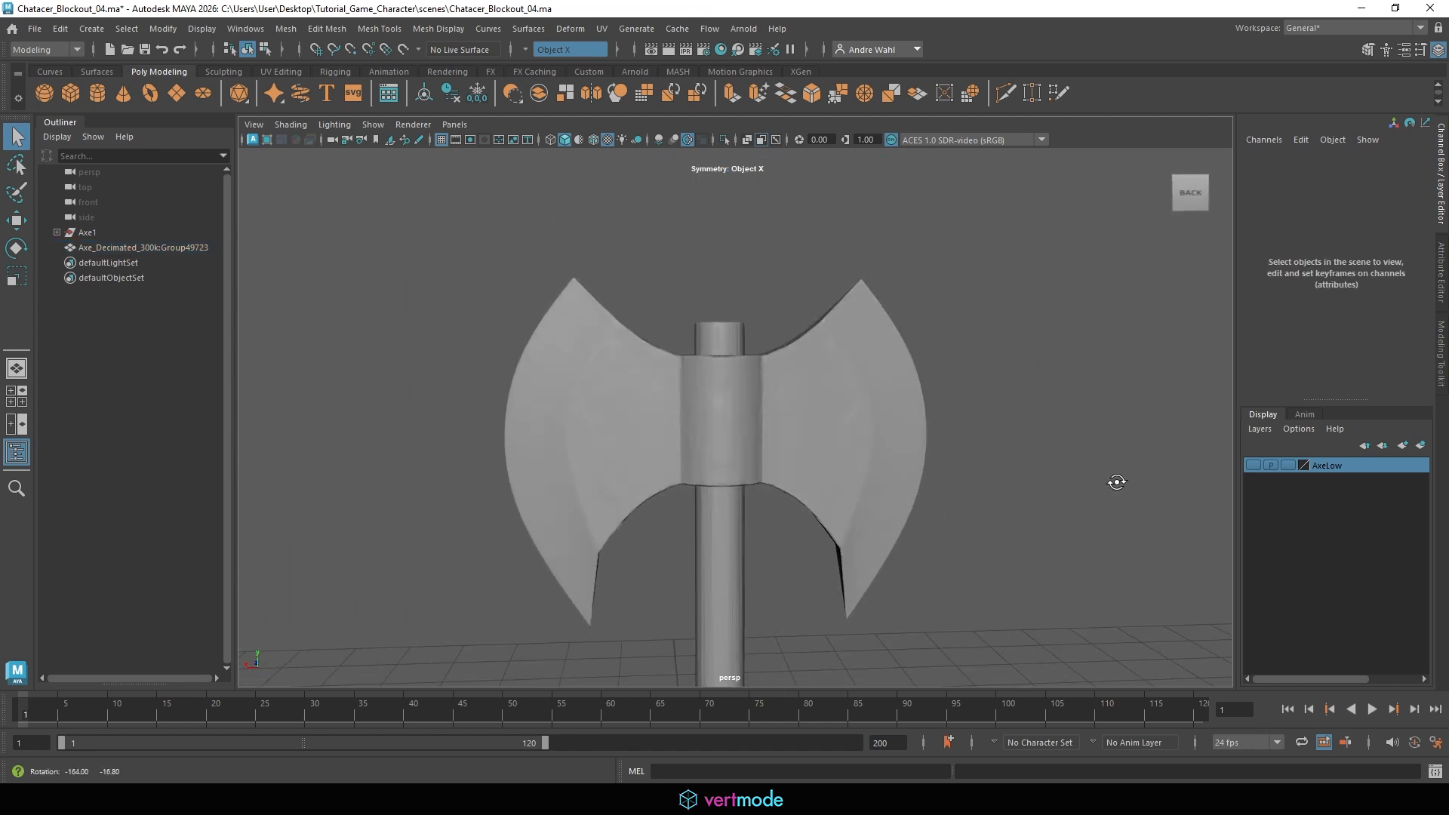
scroll(550, 473, down, 5)
alt+drag(550, 472, 835, 243)
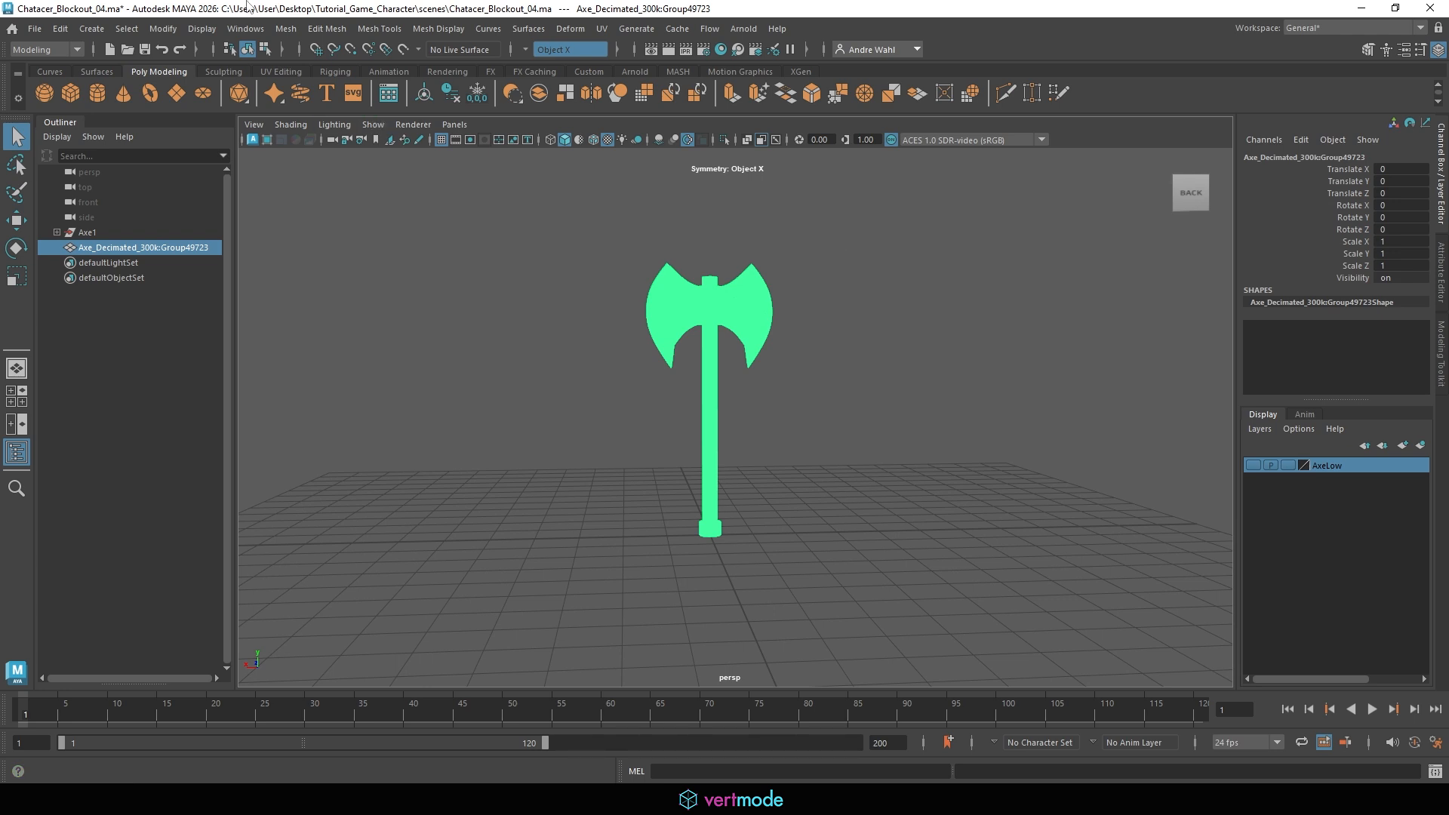
click(287, 30)
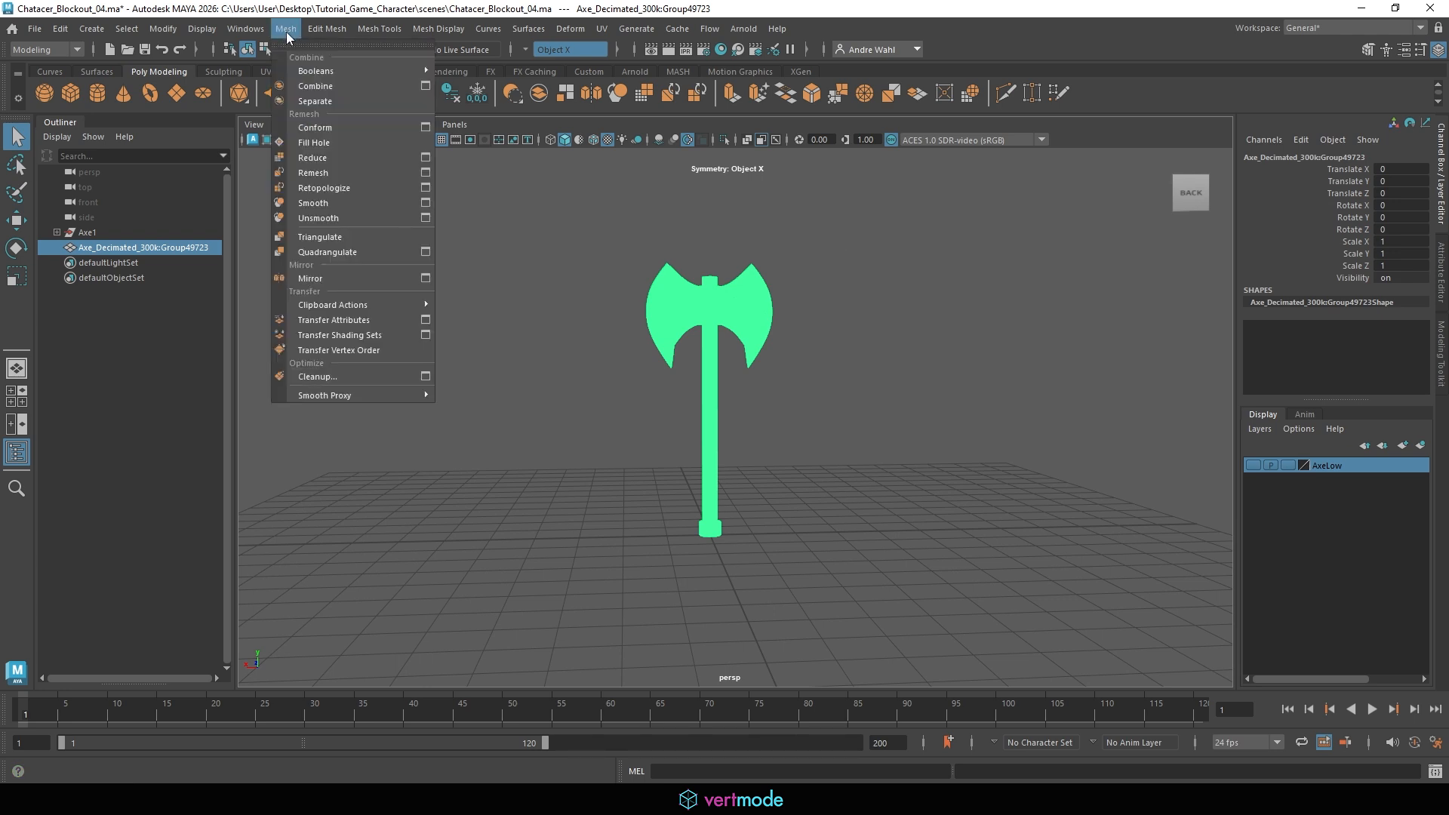
click(313, 104)
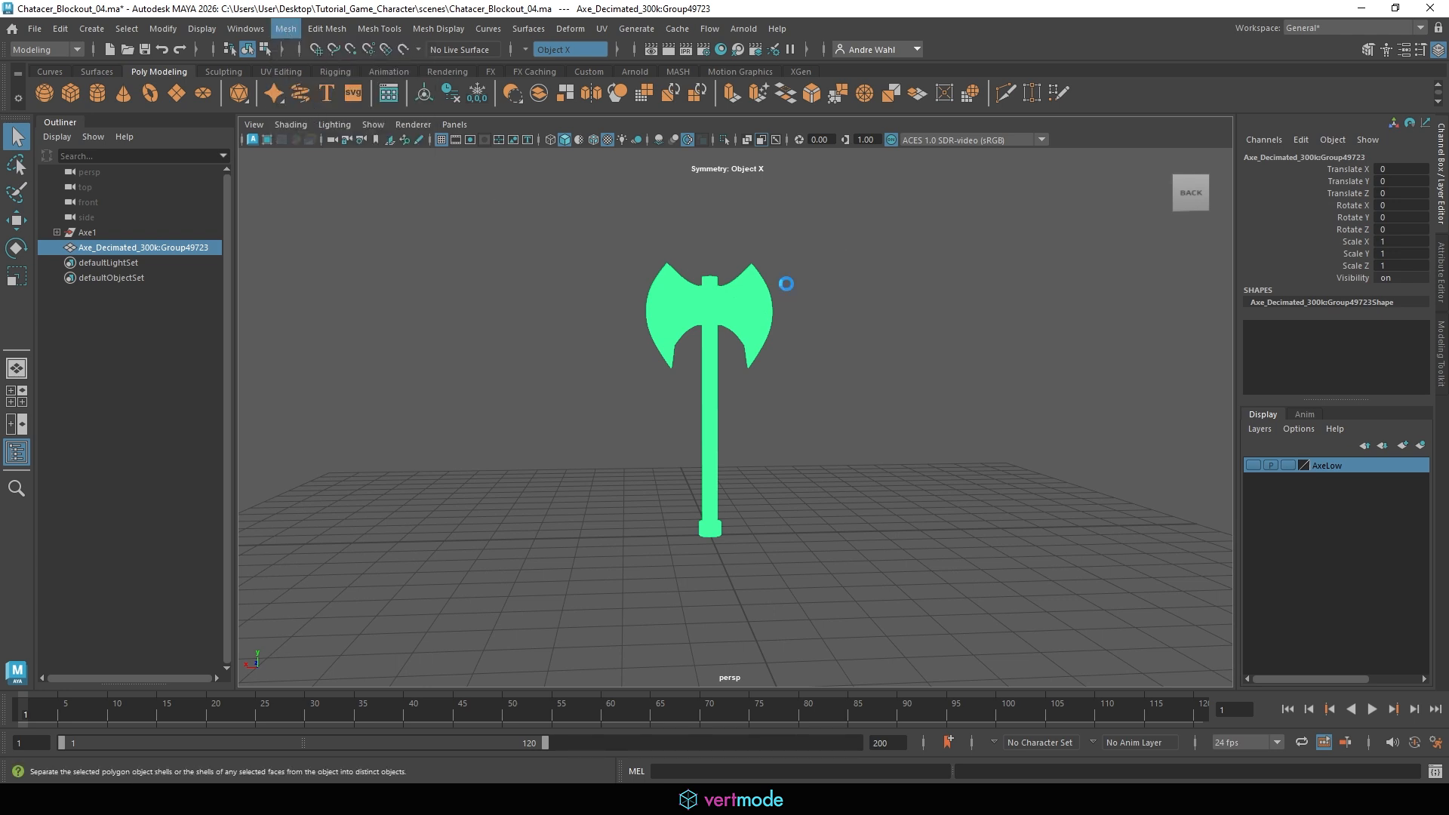
click(882, 320)
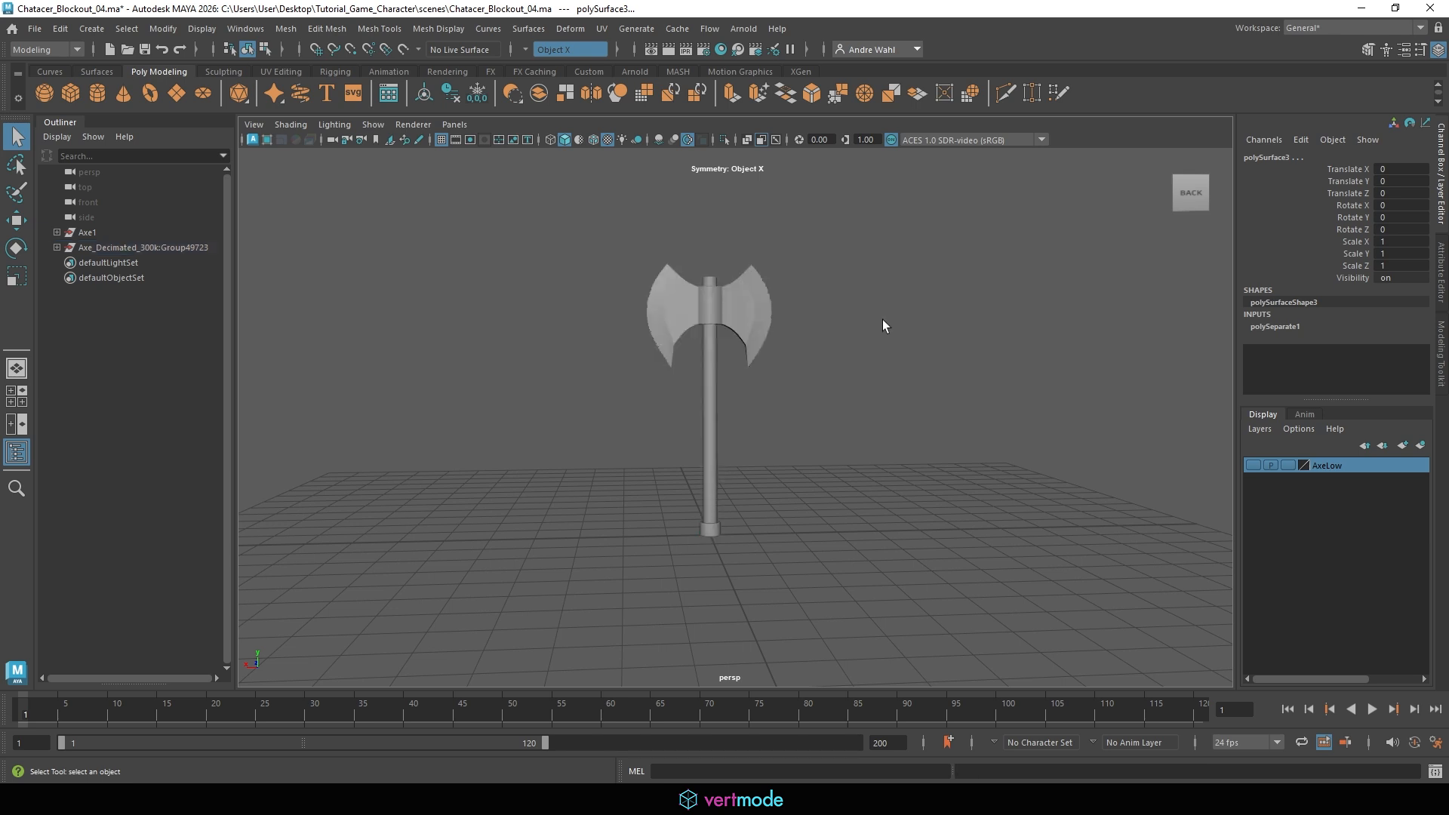
Unparent the three separated axe pieces from the Axe_Decimated_300k group
scroll(889, 232, up, 5)
alt+middle_drag(890, 232, 695, 487)
alt+drag(659, 483, 748, 337)
scroll(533, 477, down, 5)
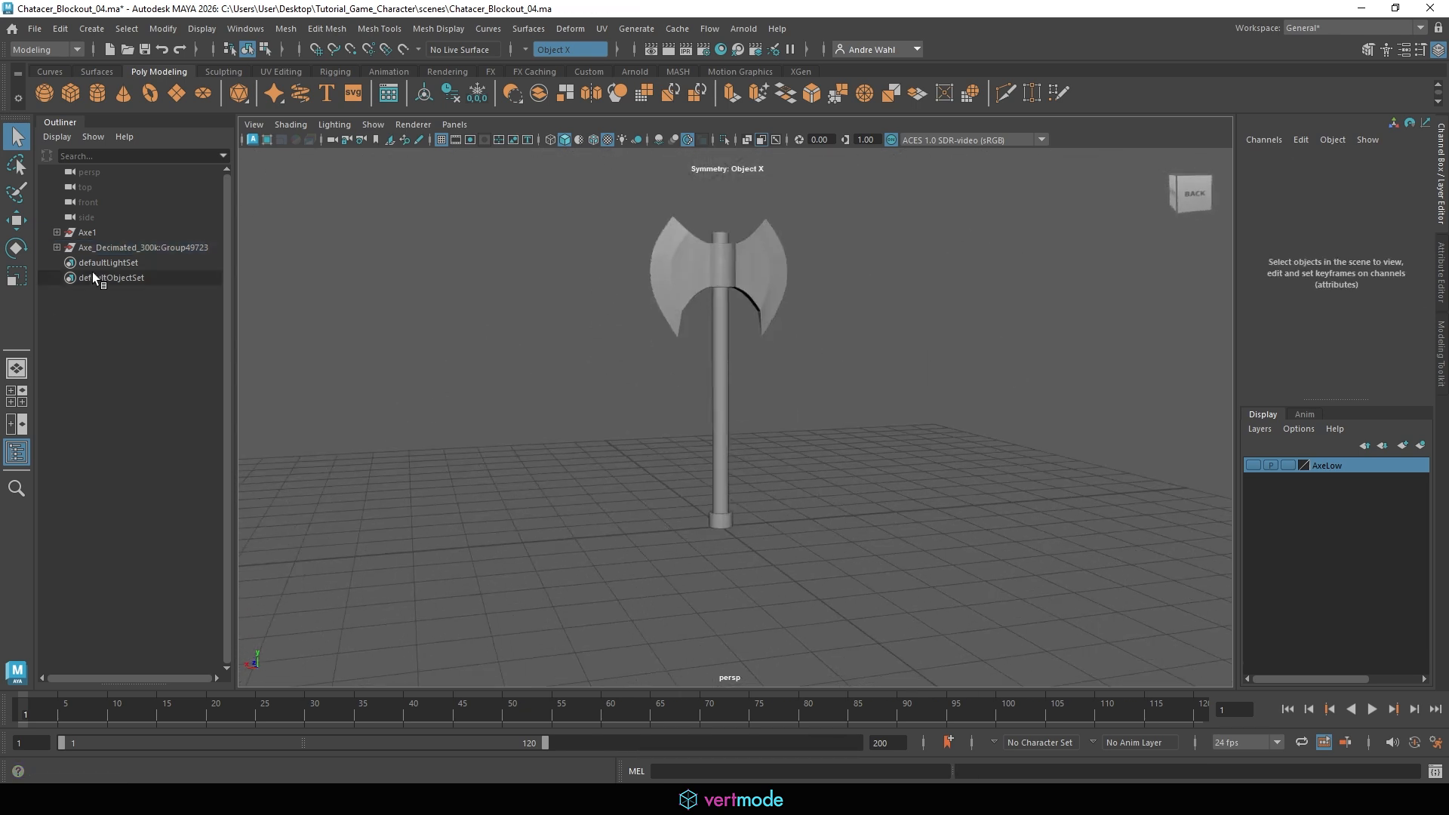
click(56, 248)
click(129, 262)
shift+click(146, 287)
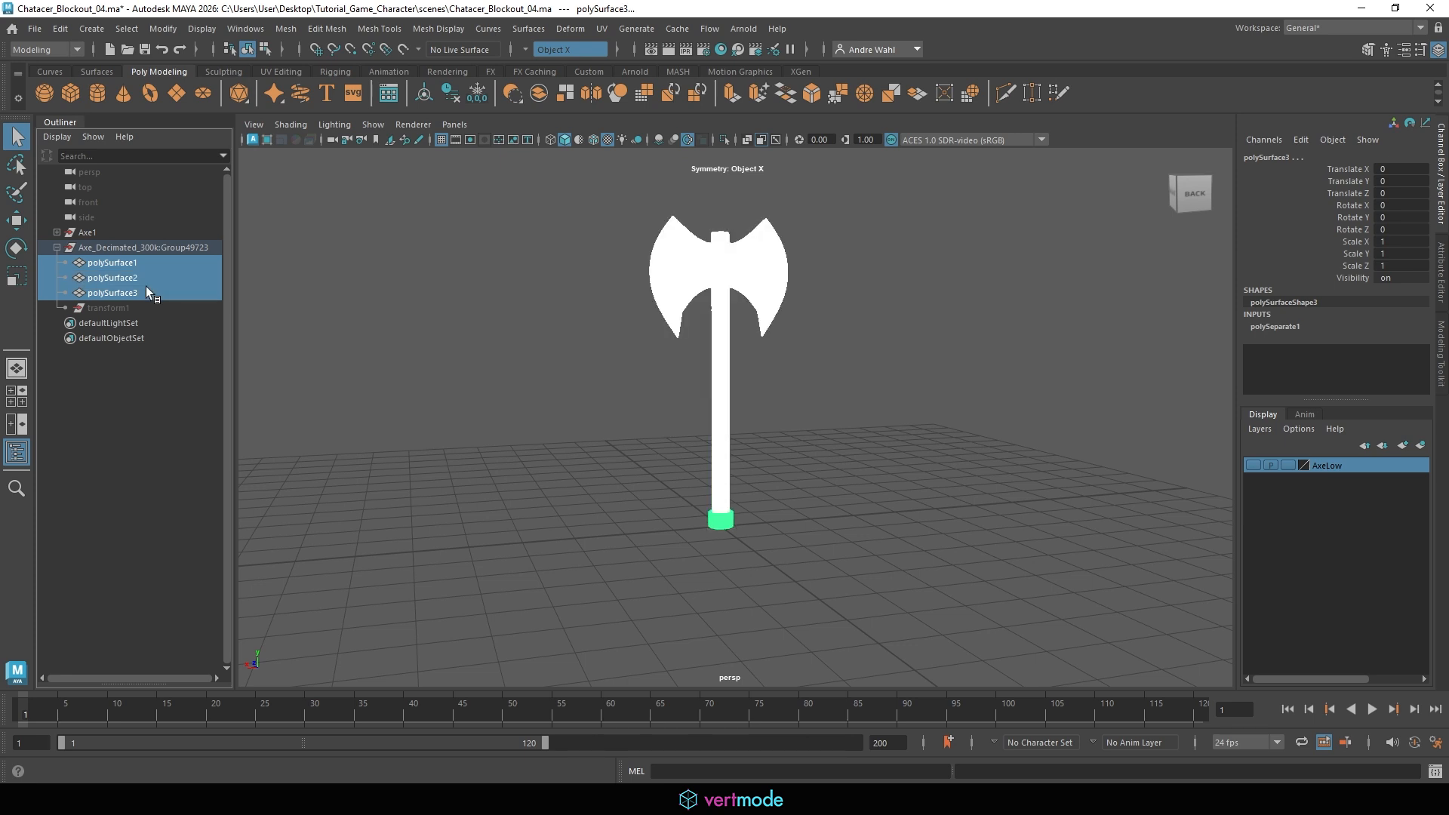
key(shift+p)
Delete the construction history of all three decimated axe pieces
click(365, 492)
drag(471, 618, 1019, 121)
click(60, 28)
mouse_move(114, 209)
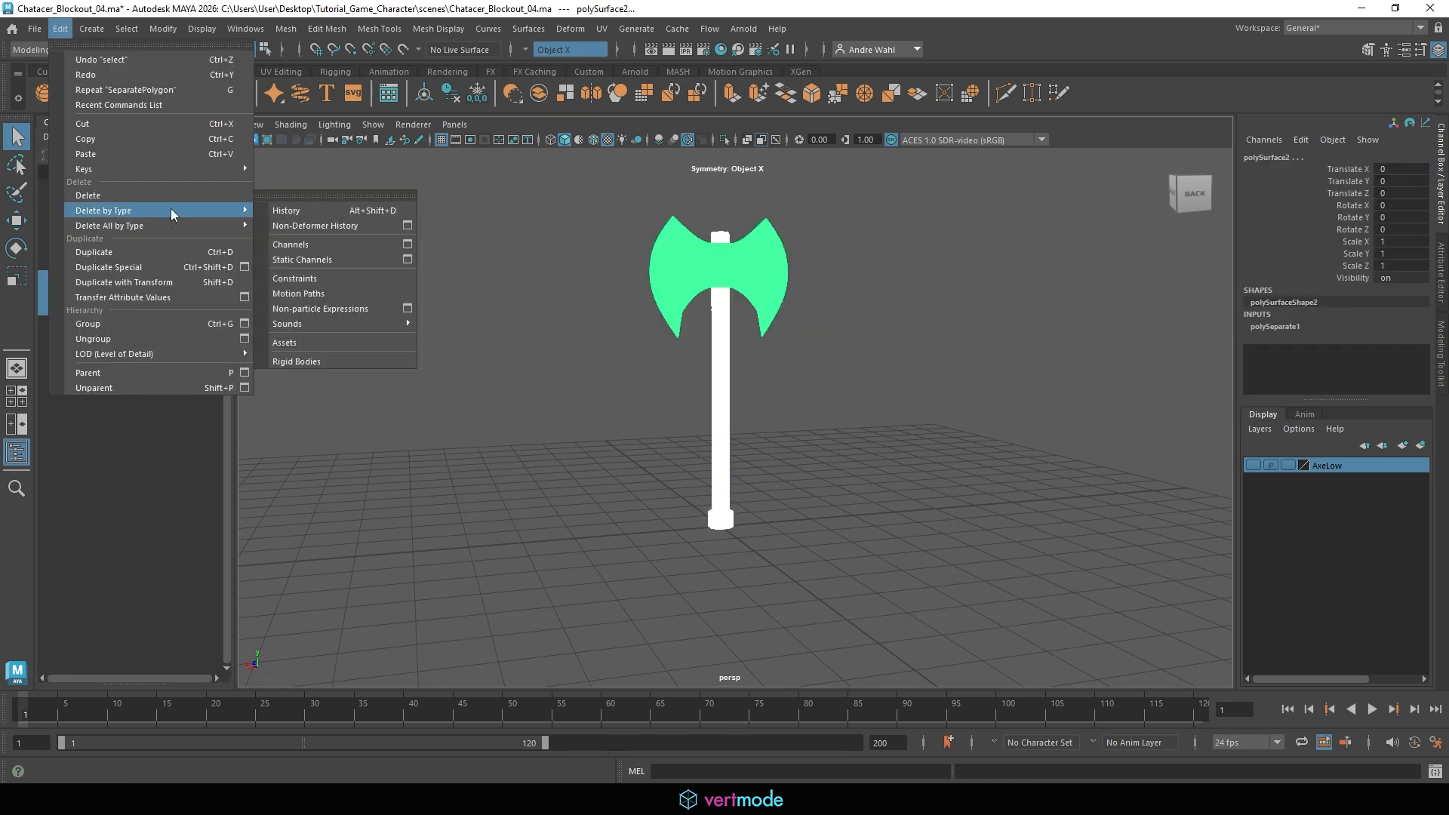
click(330, 209)
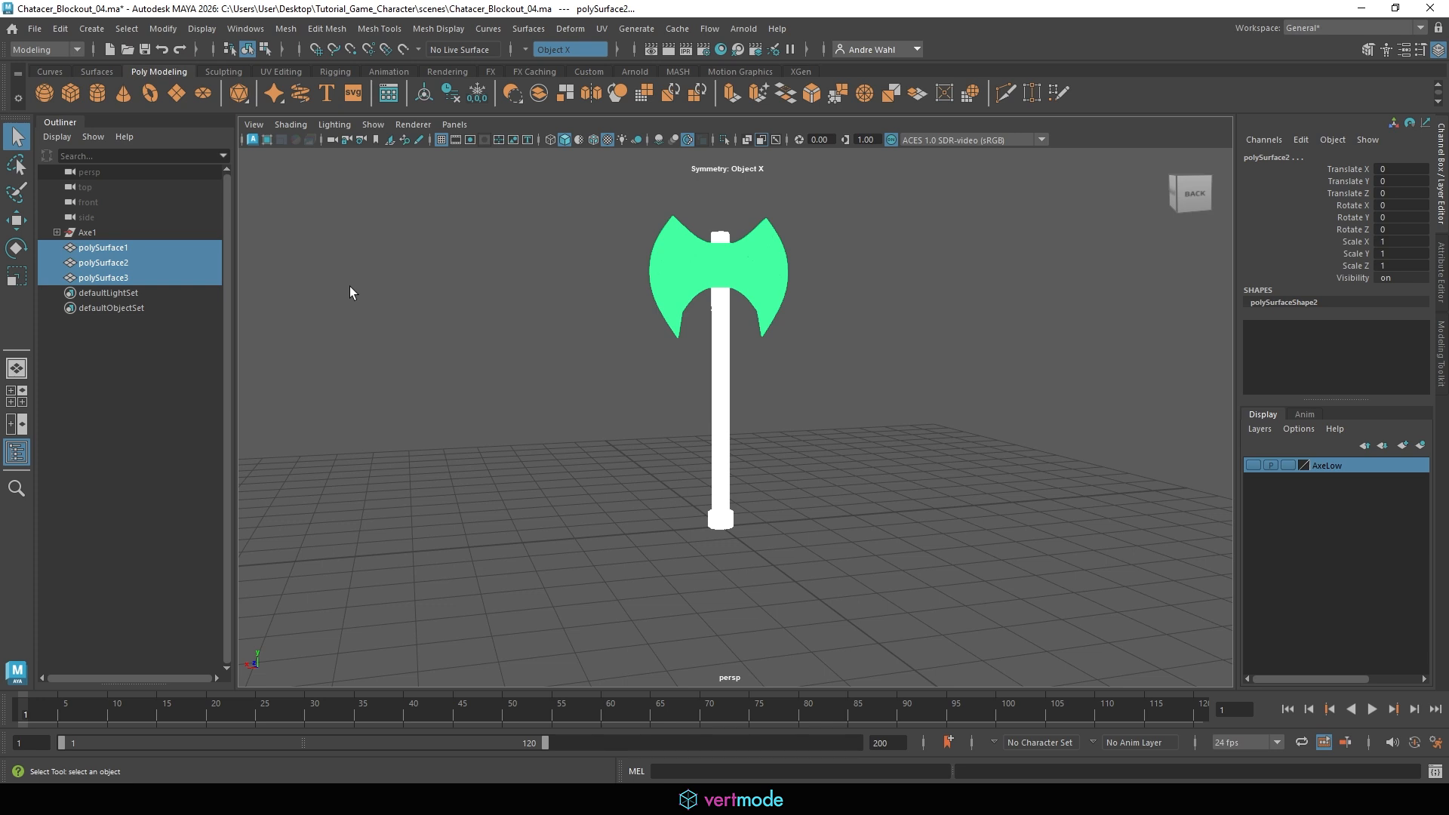
Group the three axe pieces and name the group Axe_Decimated
key(ctrl+g)
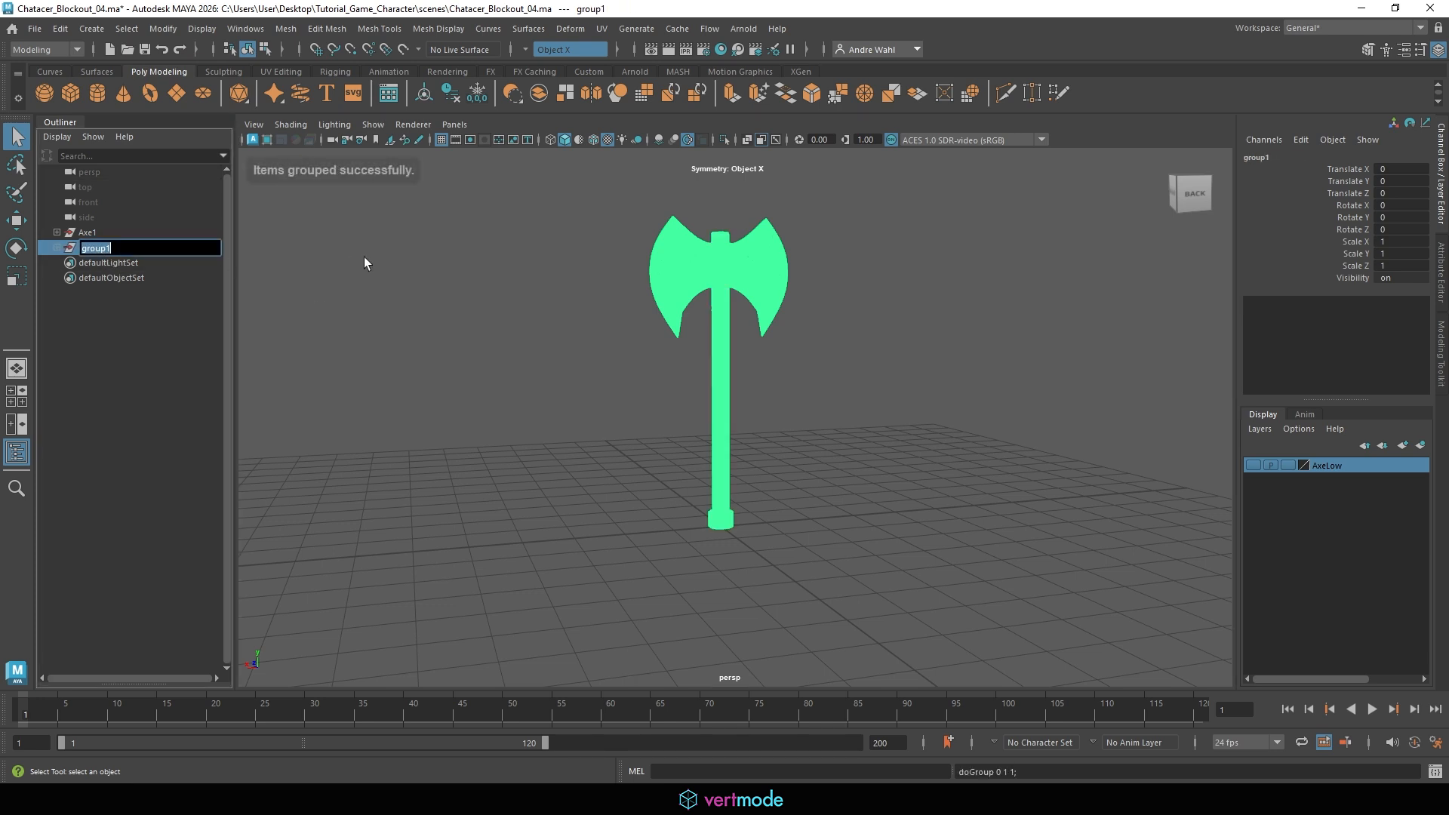
text(Axe_Decimated)
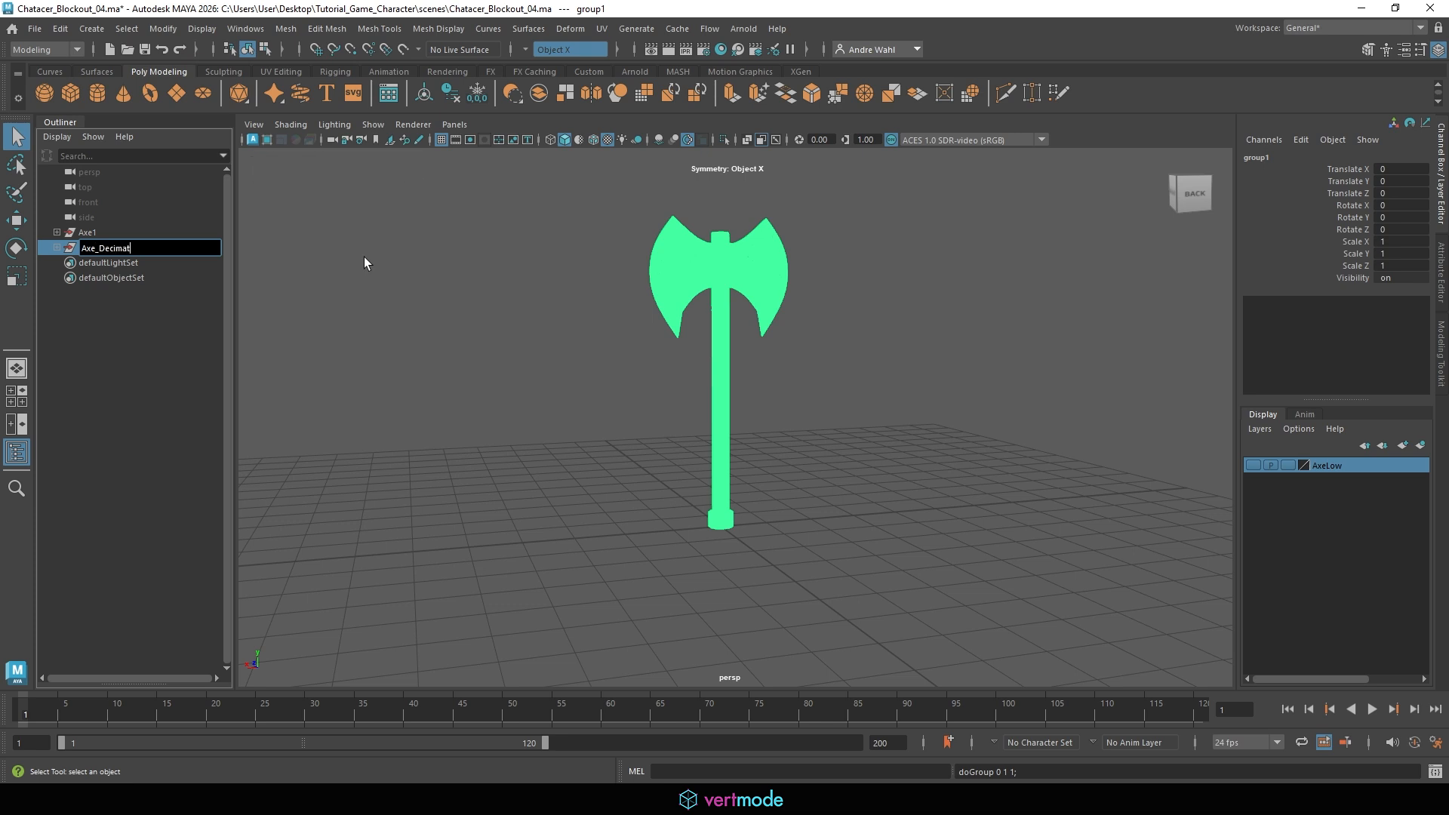
key(Return)
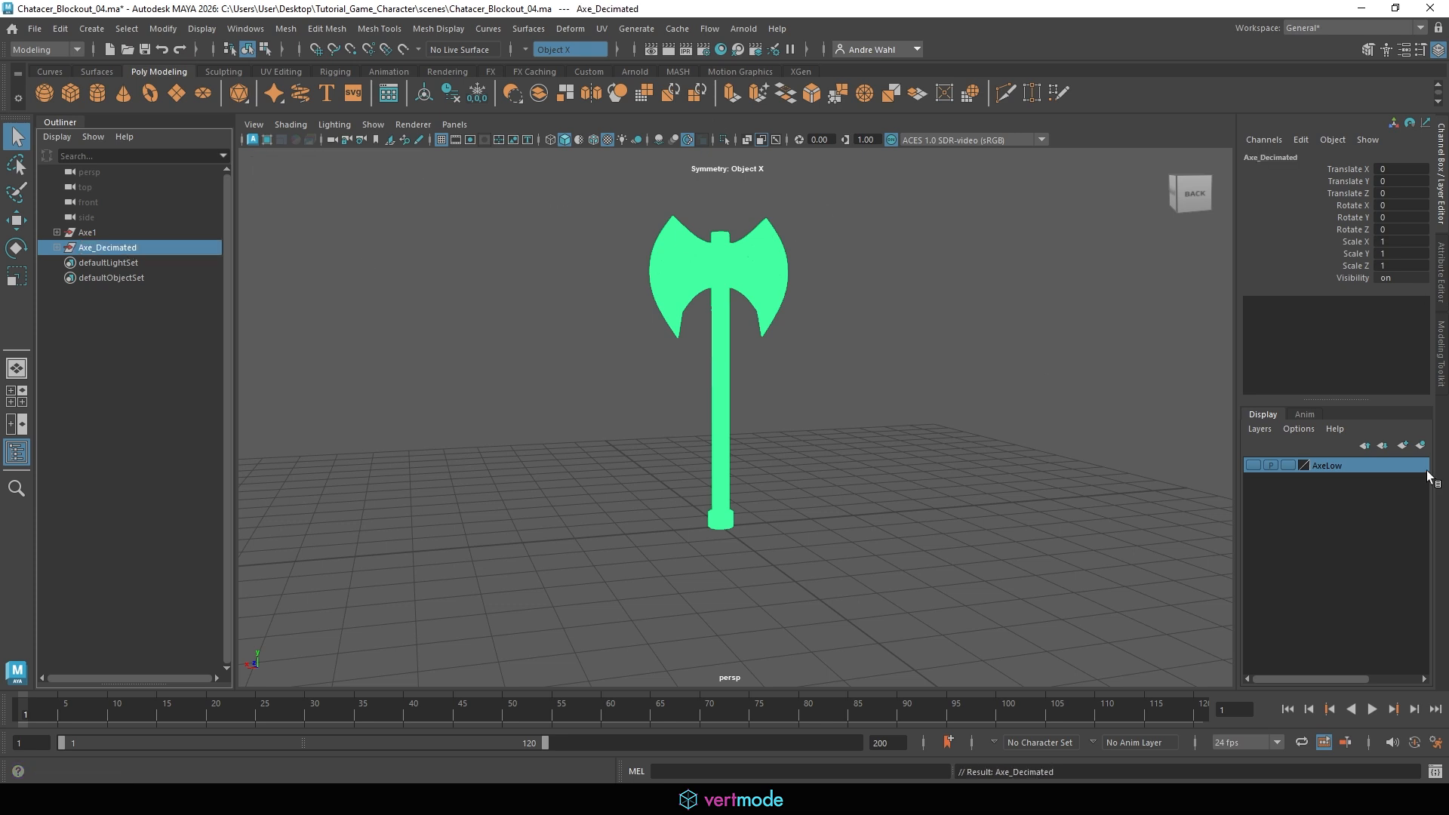
Put the Axe_Decimated group in a new display layer named Axe_high and hide that layer
click(1420, 445)
double_click(1340, 471)
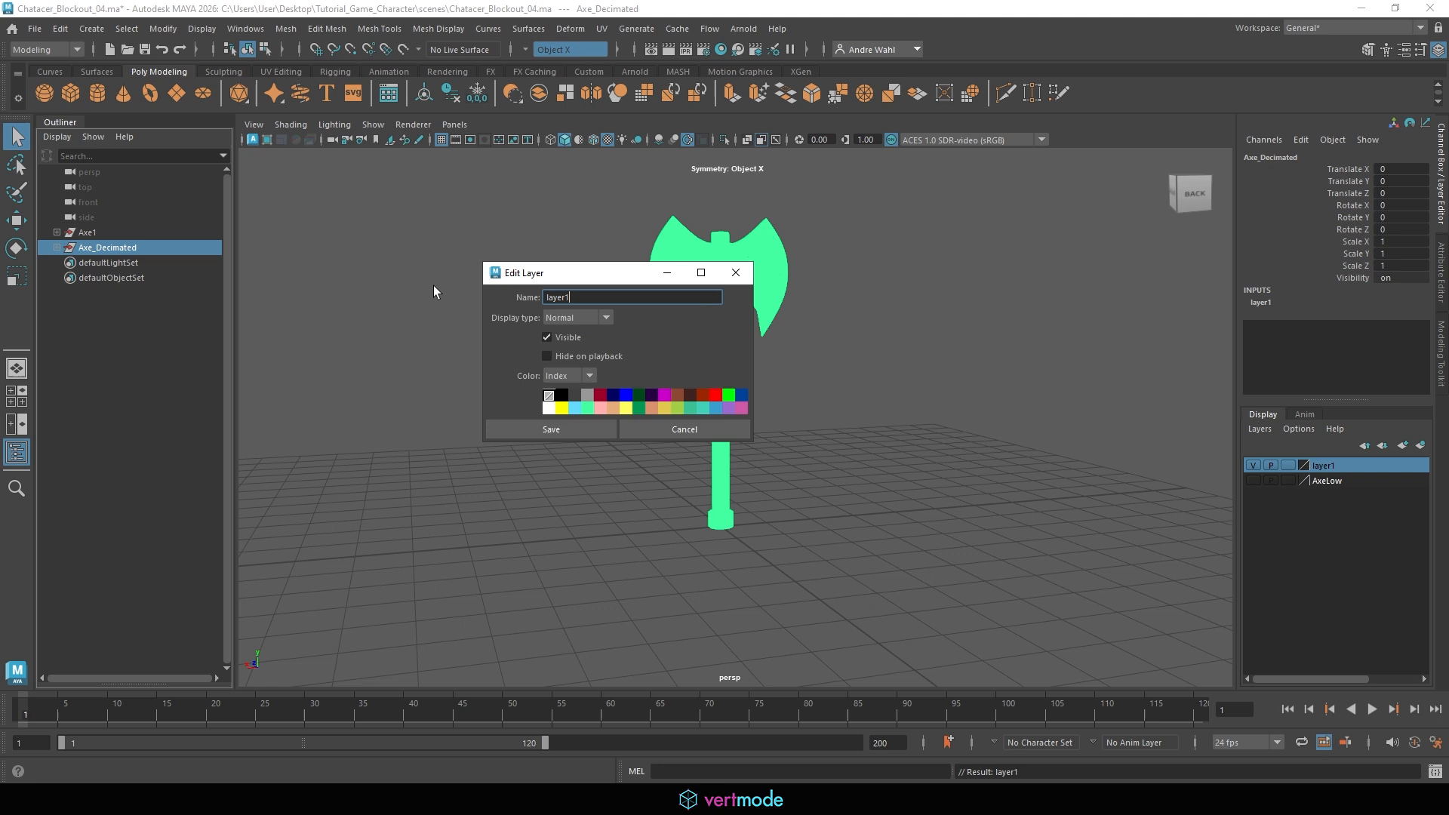
double_click(597, 297)
text(Axe_high)
click(536, 429)
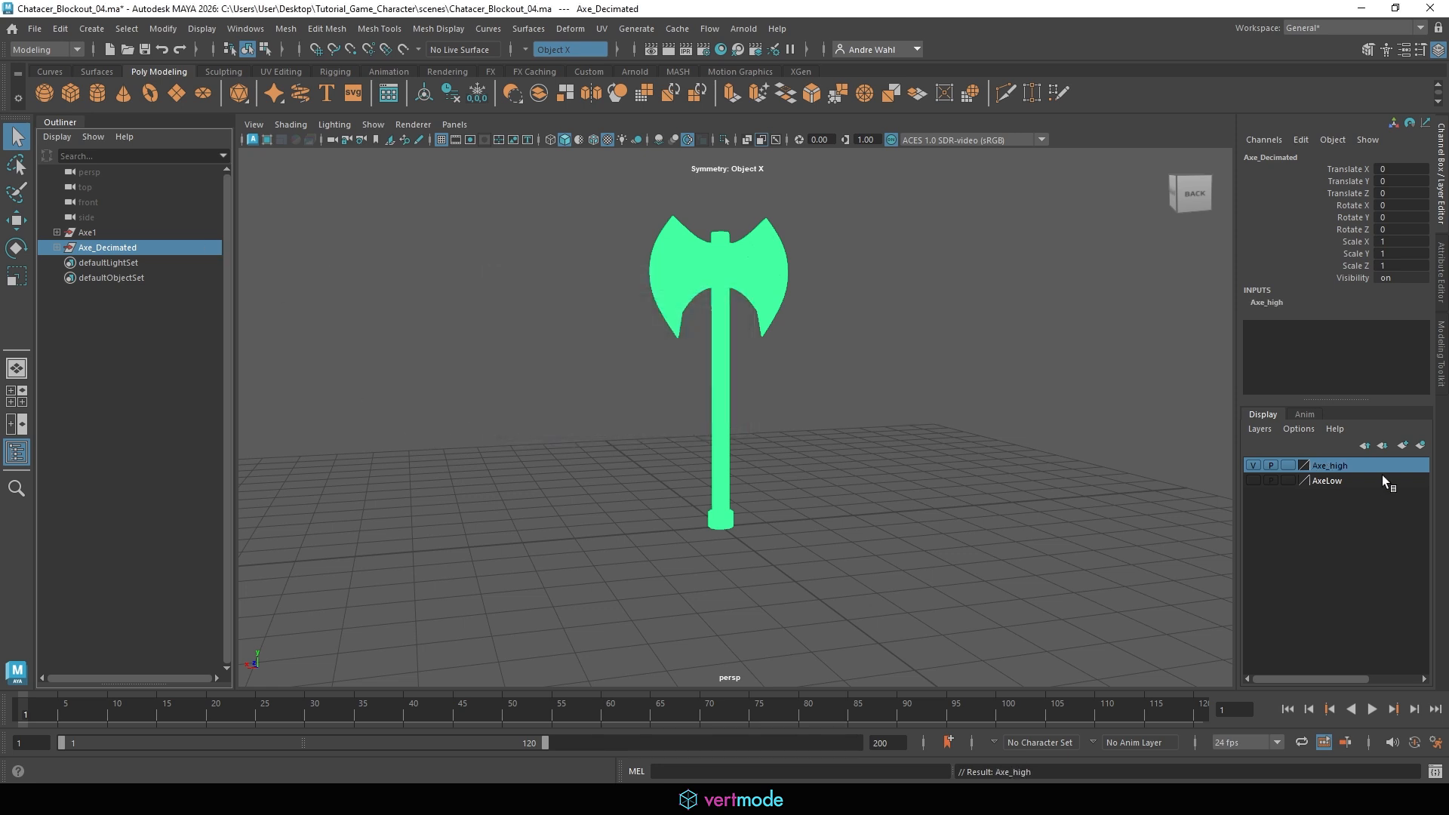
click(1254, 465)
Import Hero_Decimated_1m.obj from the Retopology folder into the scene
click(34, 28)
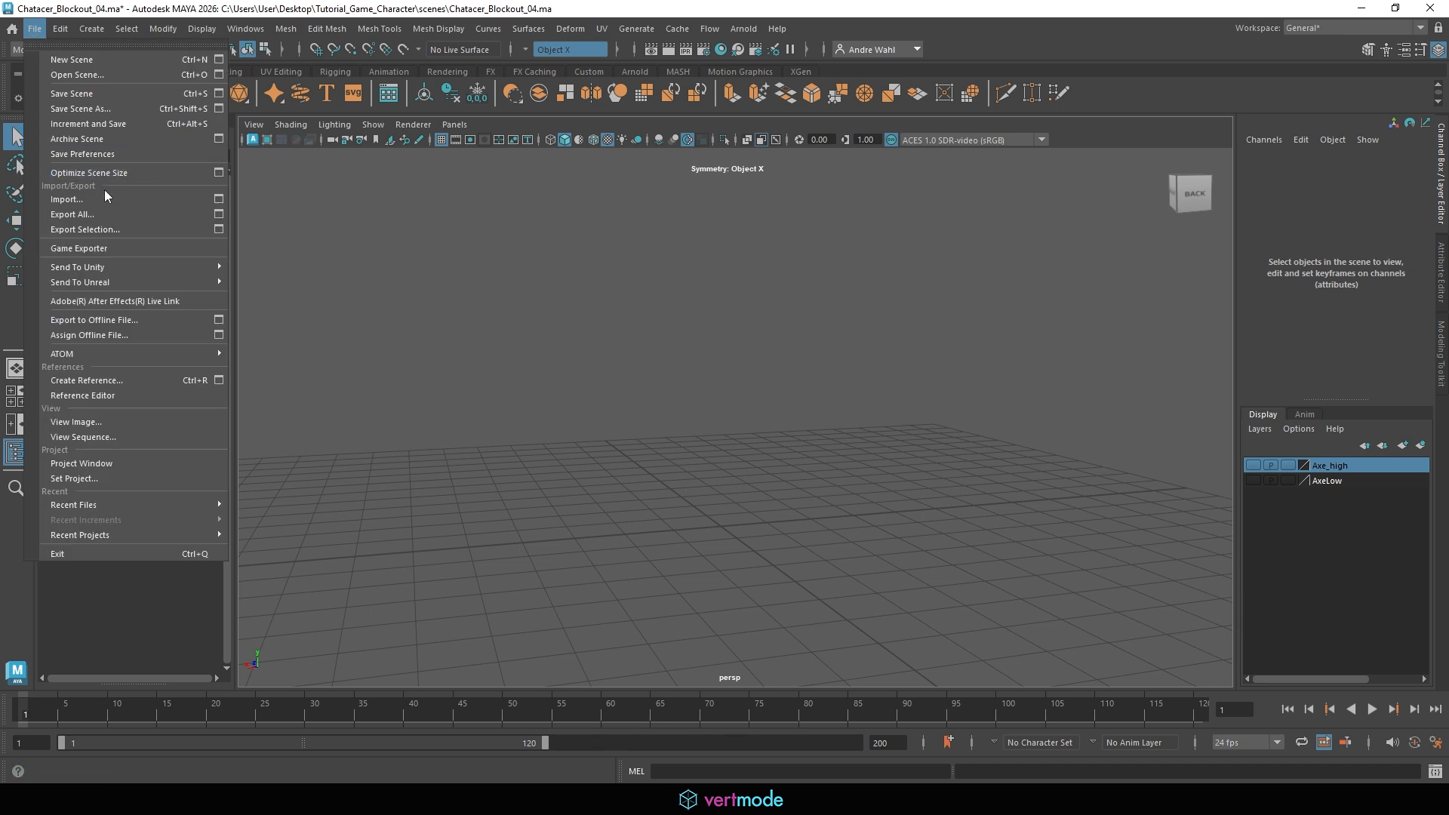
click(104, 199)
click(319, 248)
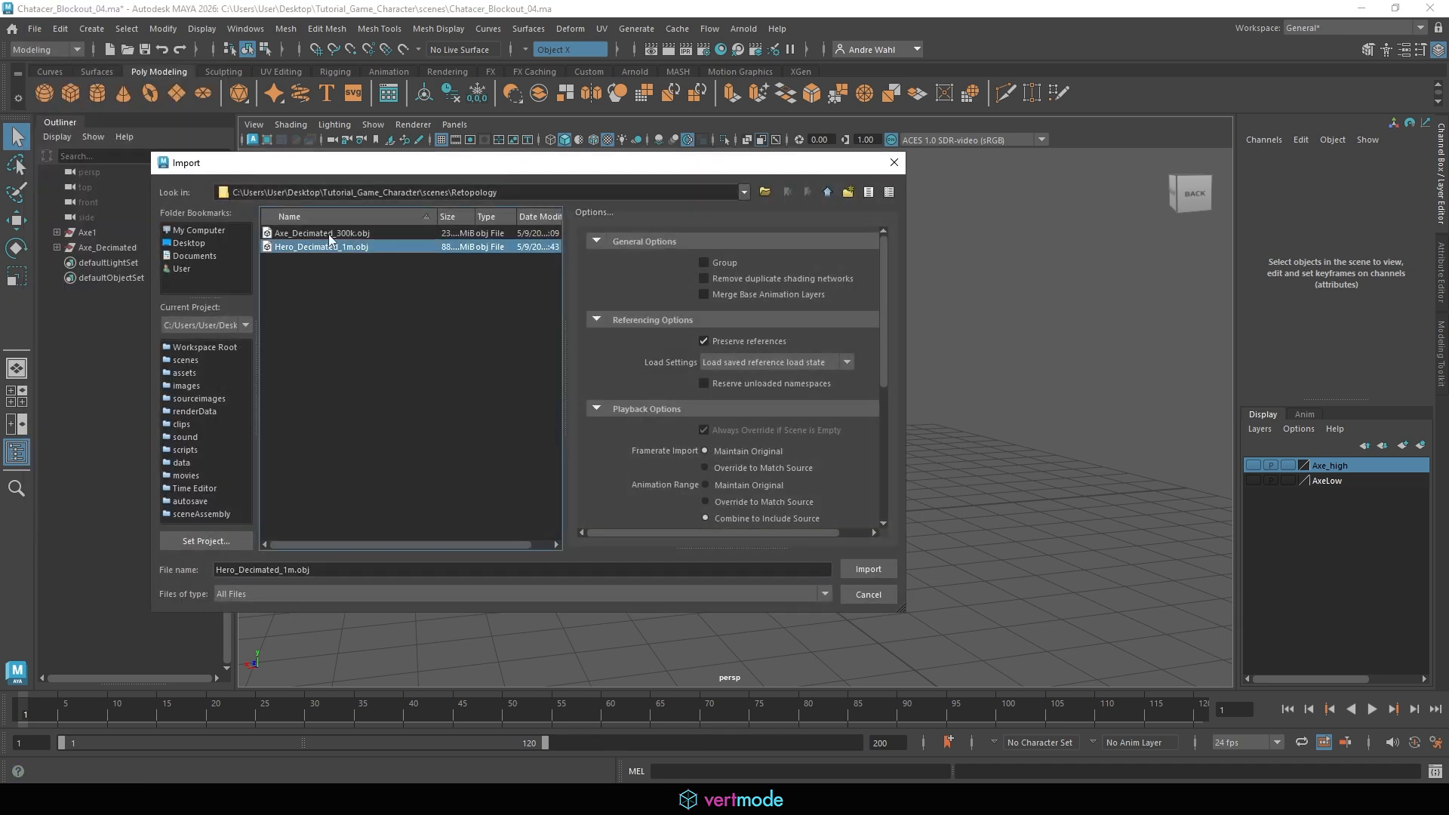
click(868, 569)
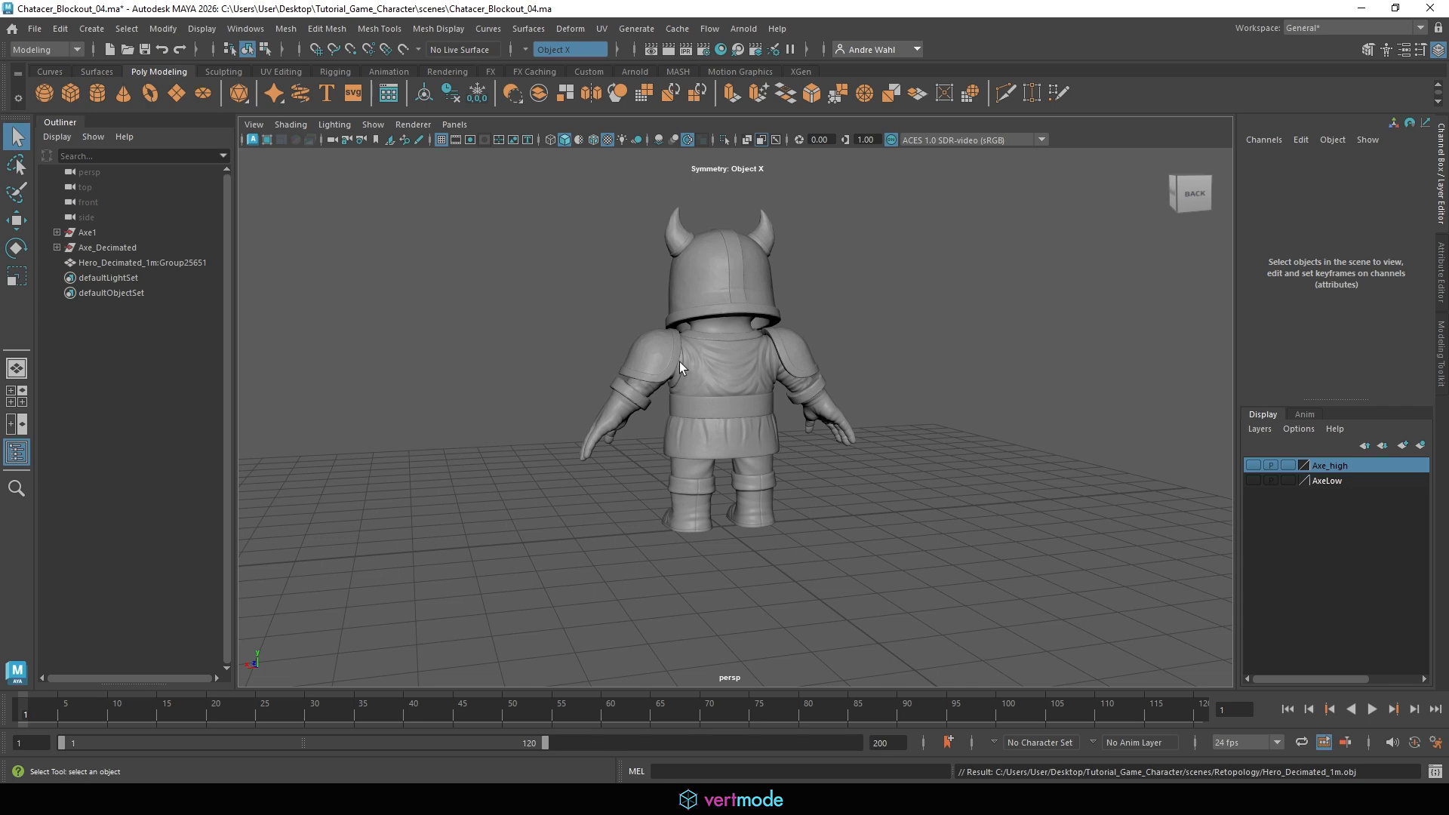
Separate the imported decimated hero mesh into its individual shells
alt+drag(632, 400, 918, 410)
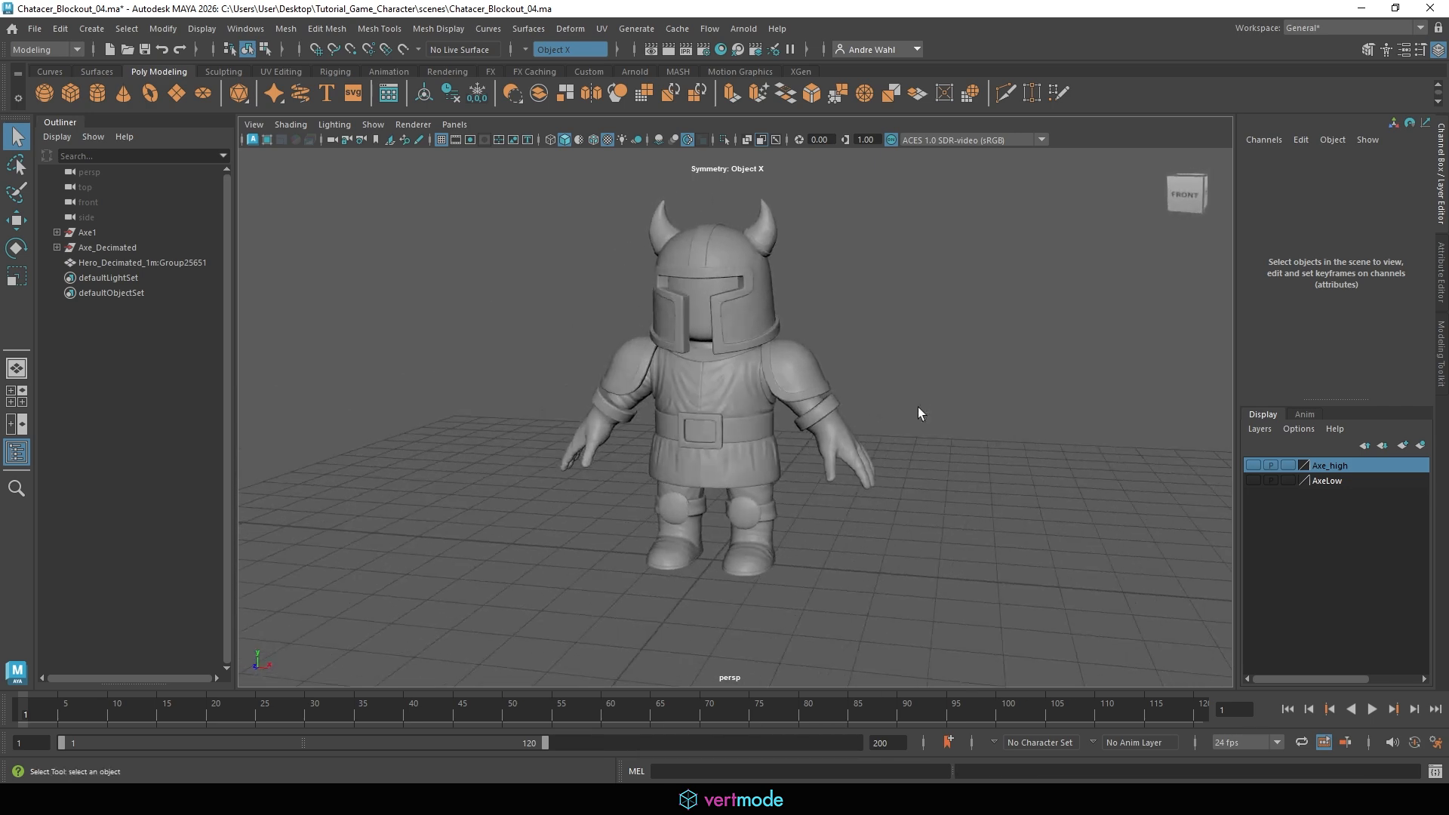
scroll(919, 411, up, 6)
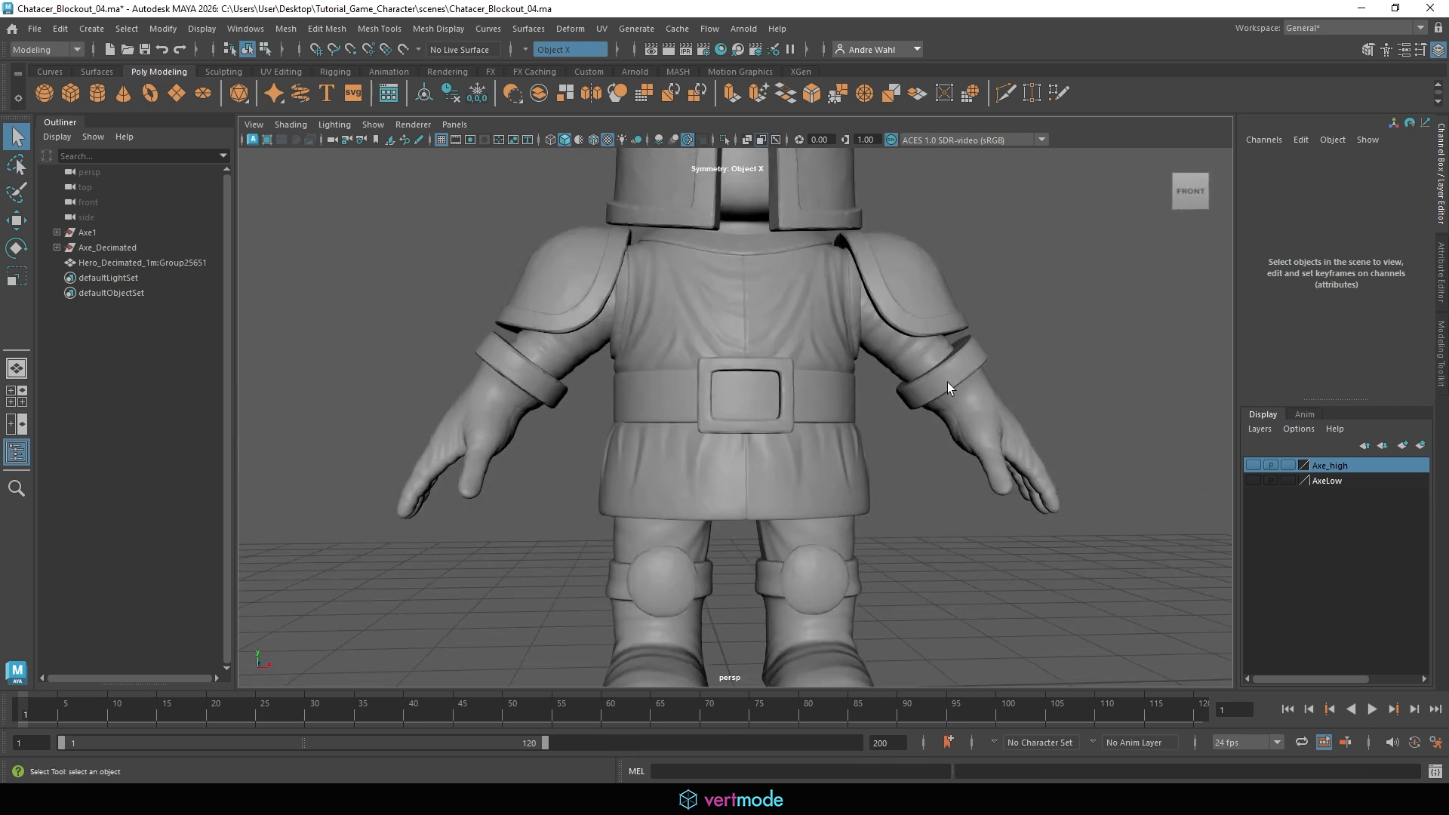
click(948, 382)
scroll(945, 495, down, 5)
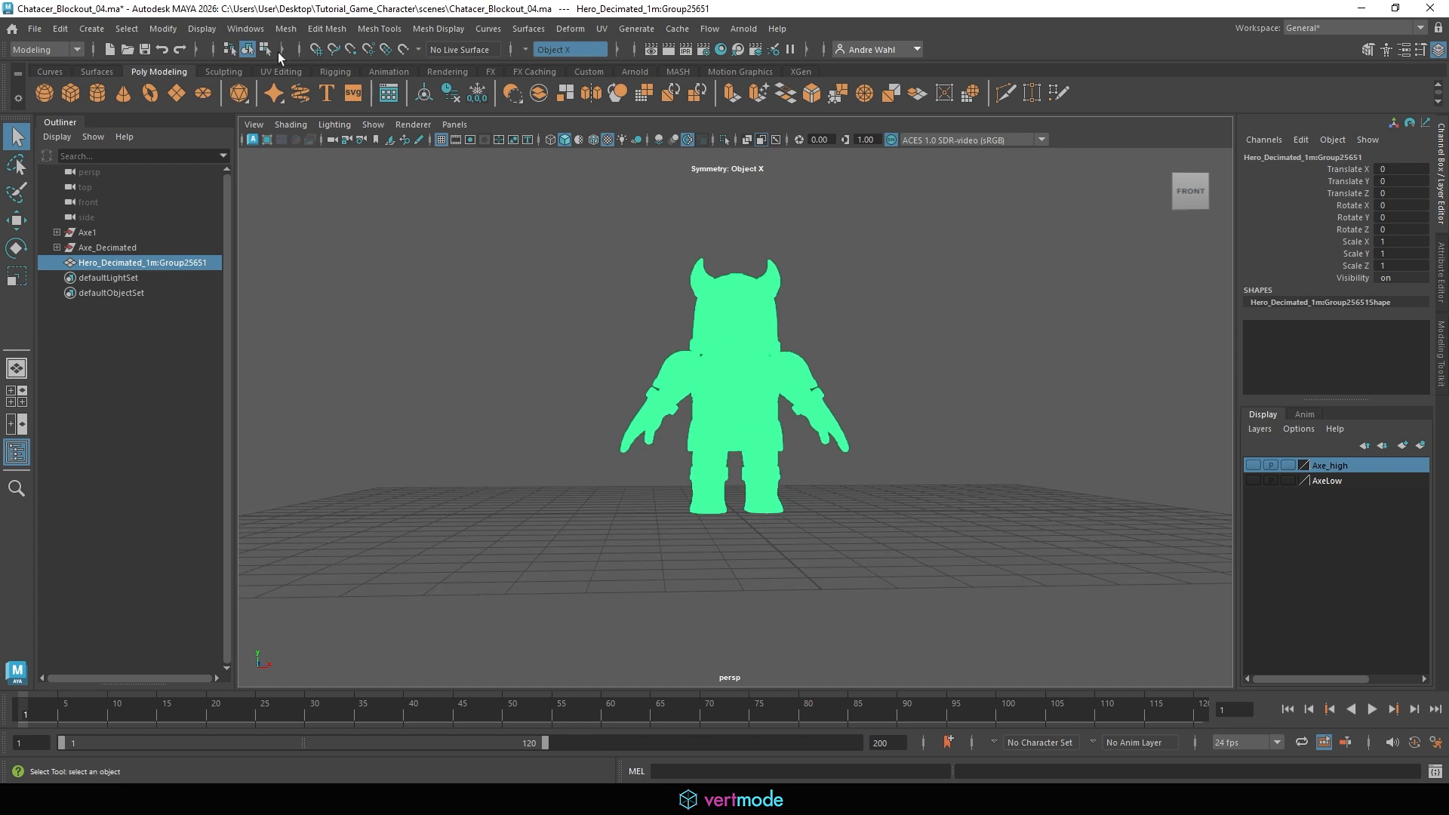
click(286, 28)
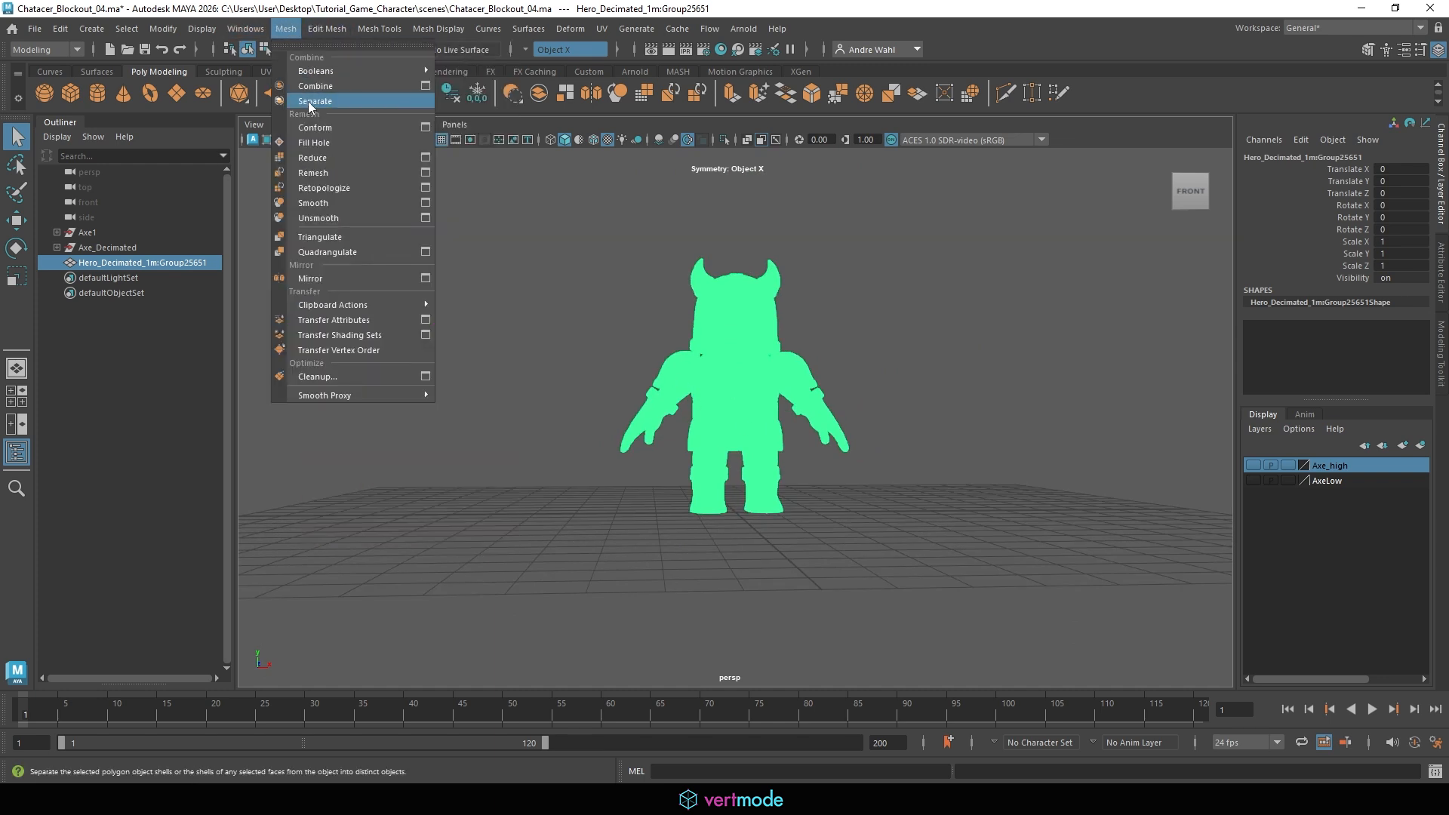
click(308, 101)
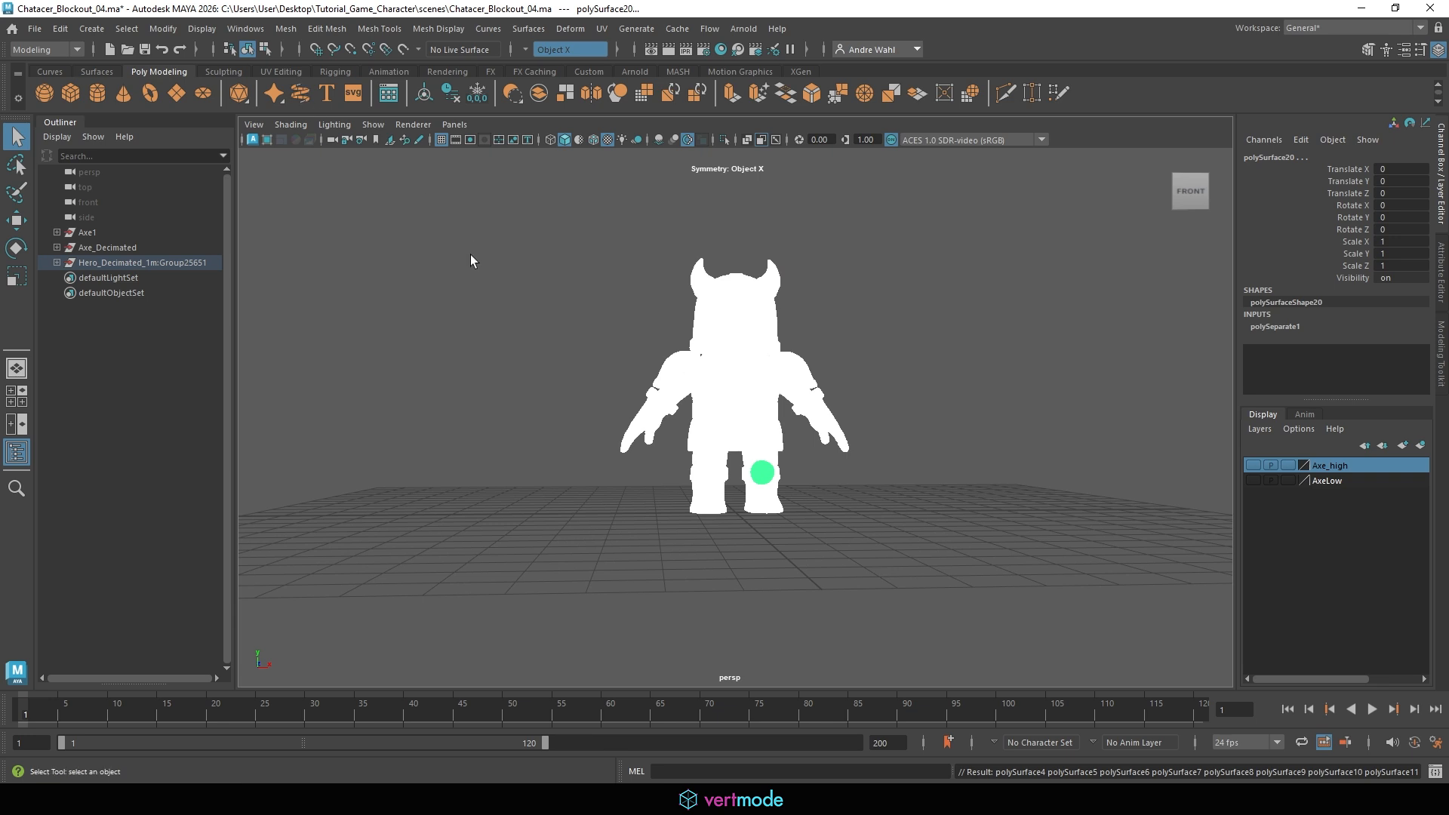
click(491, 267)
Combine the hero's two gloves into a single mesh
scroll(758, 364, up, 3)
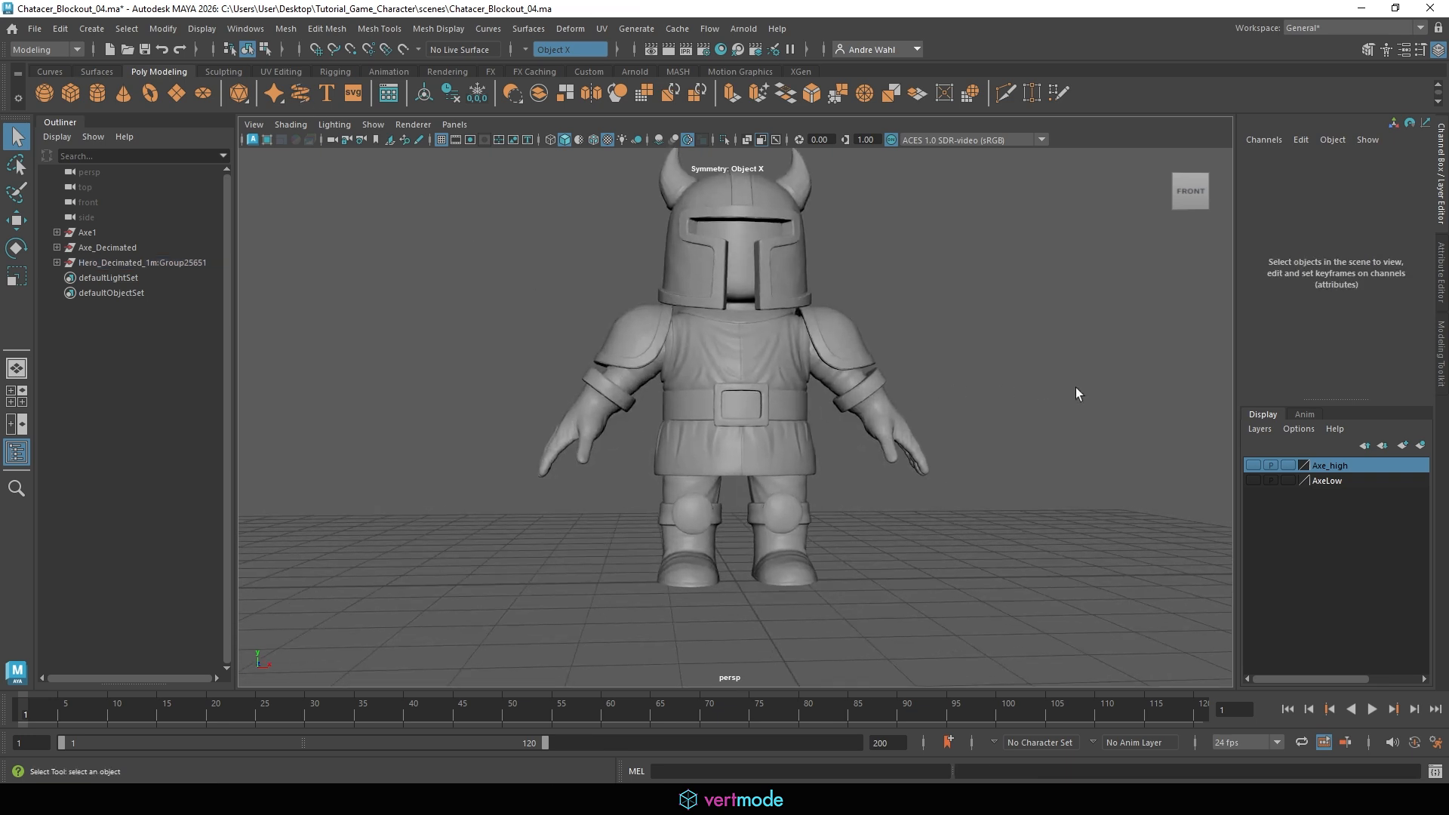
click(605, 390)
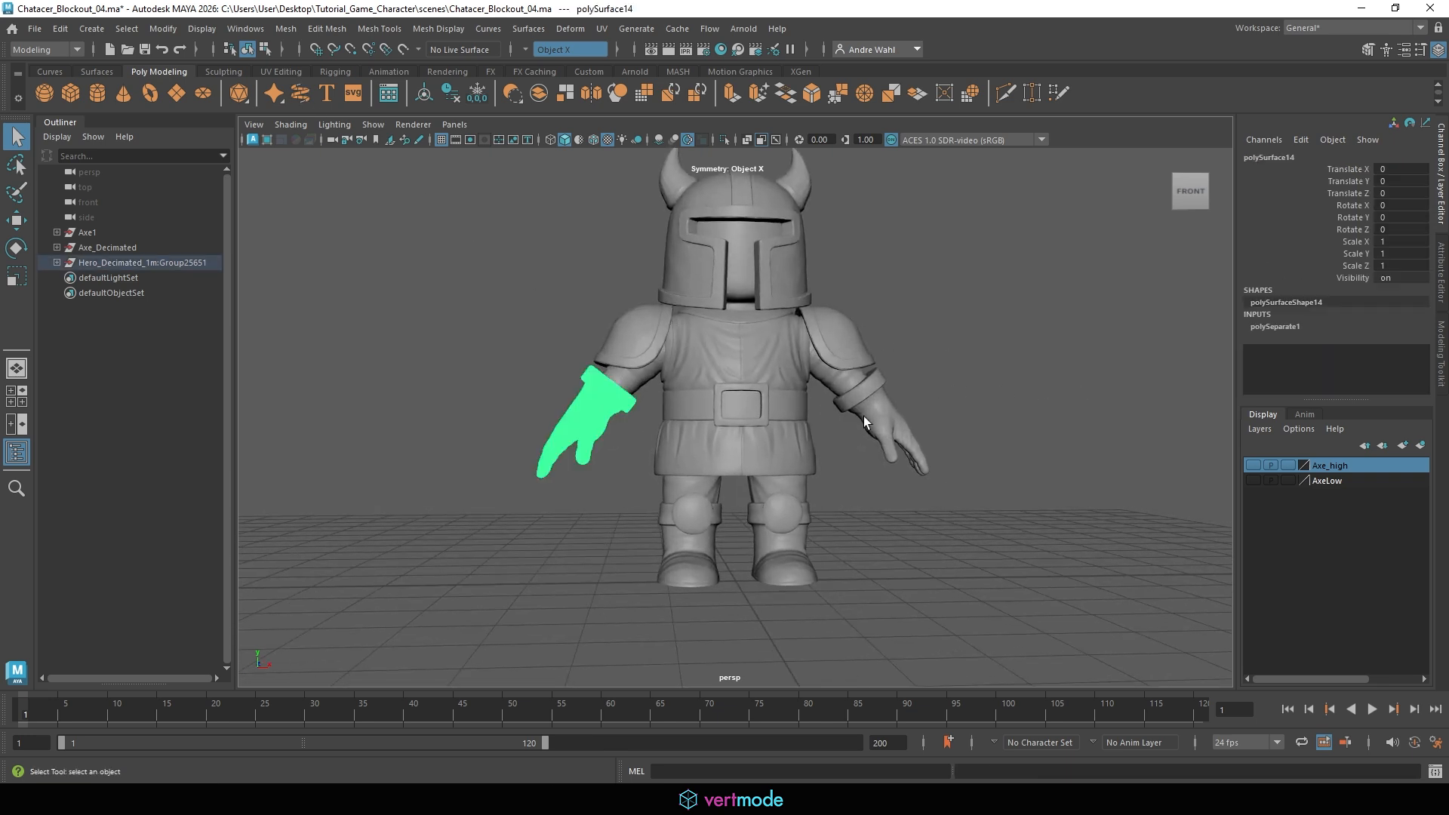
shift+click(887, 411)
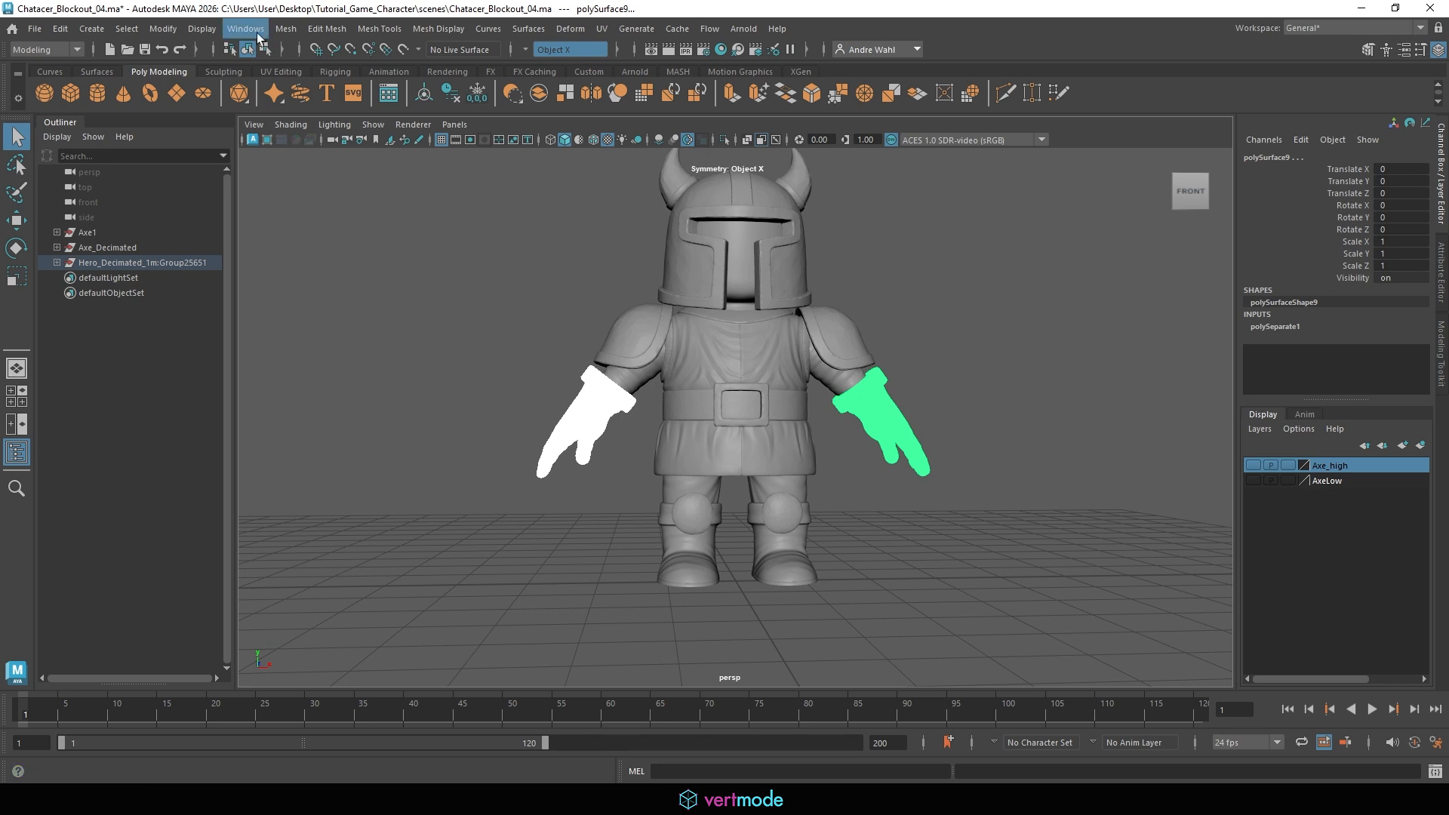
click(285, 28)
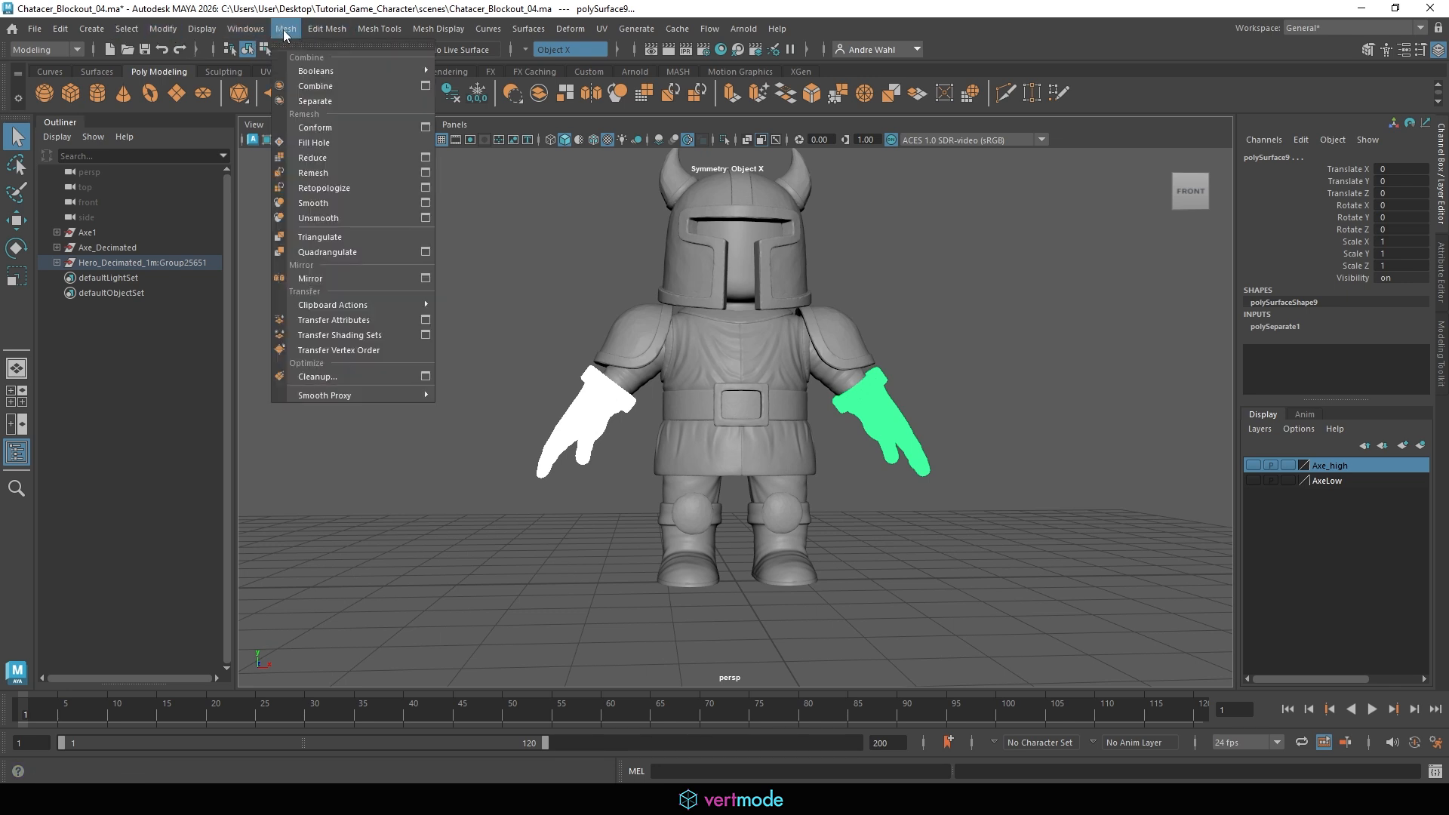
click(311, 92)
click(944, 344)
Combine the two shoulder pads into one mesh and the two helmet horns into another
click(859, 333)
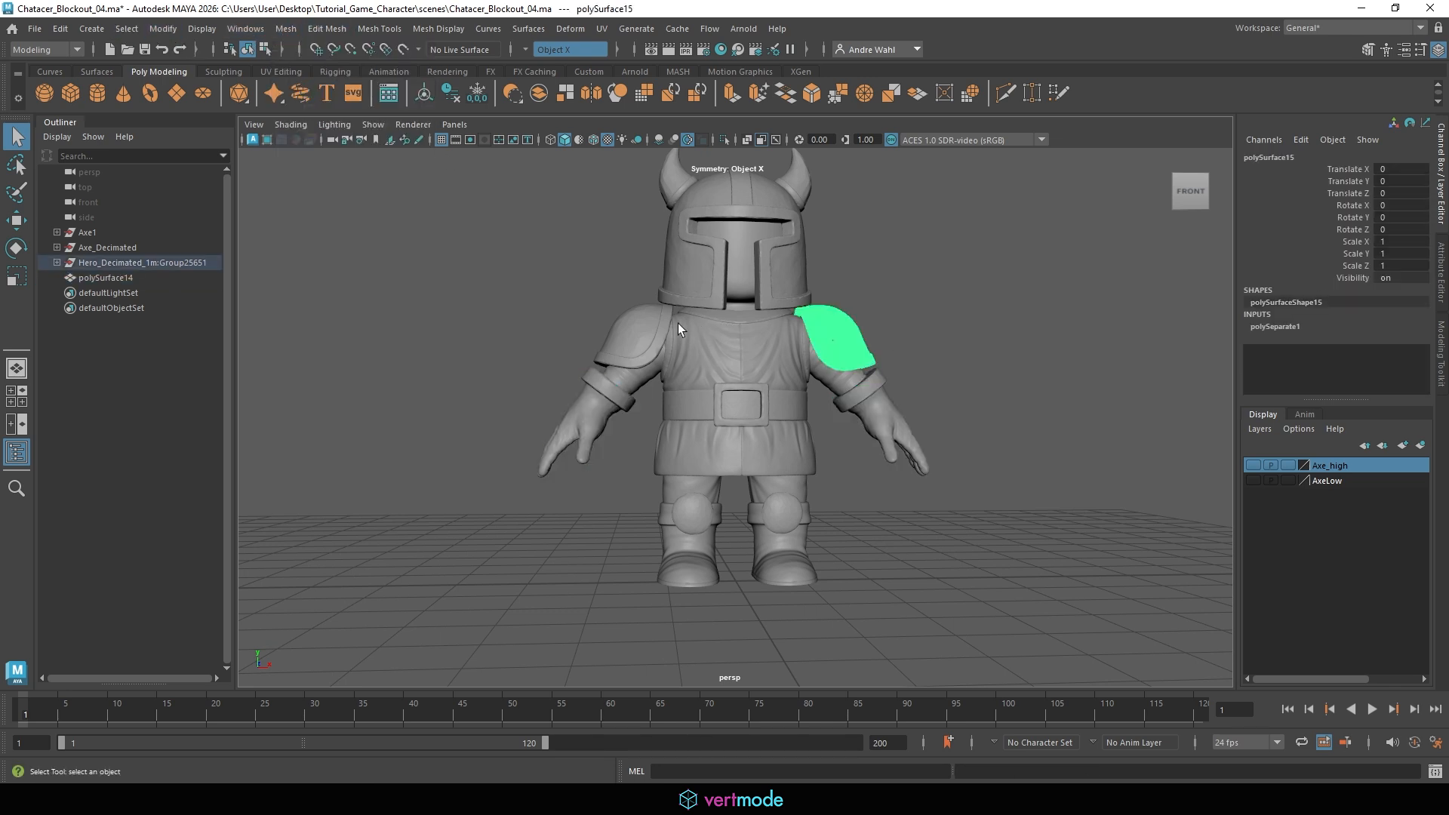
shift+click(624, 329)
key(g)
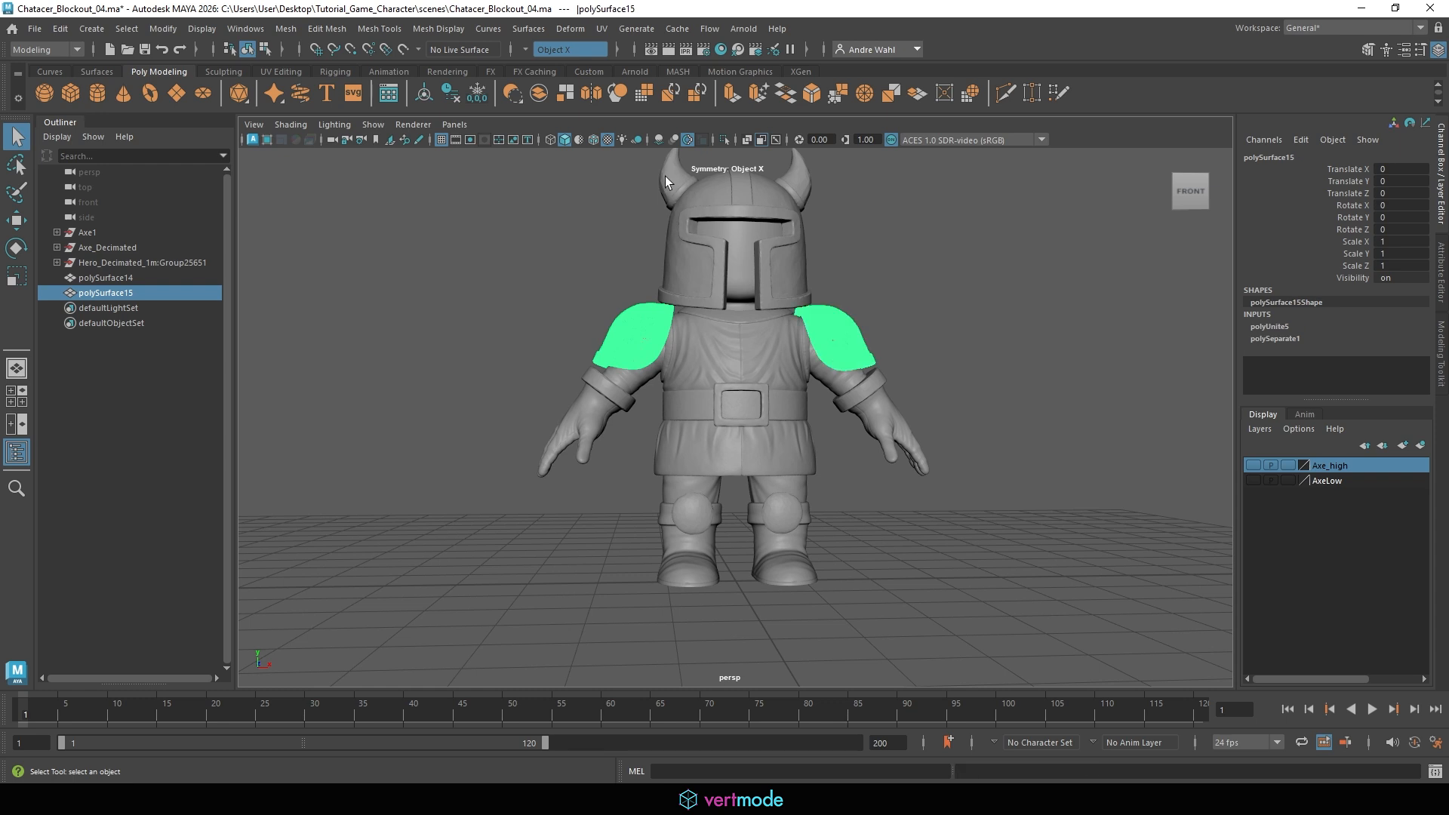
click(670, 182)
shift+click(798, 188)
key(g)
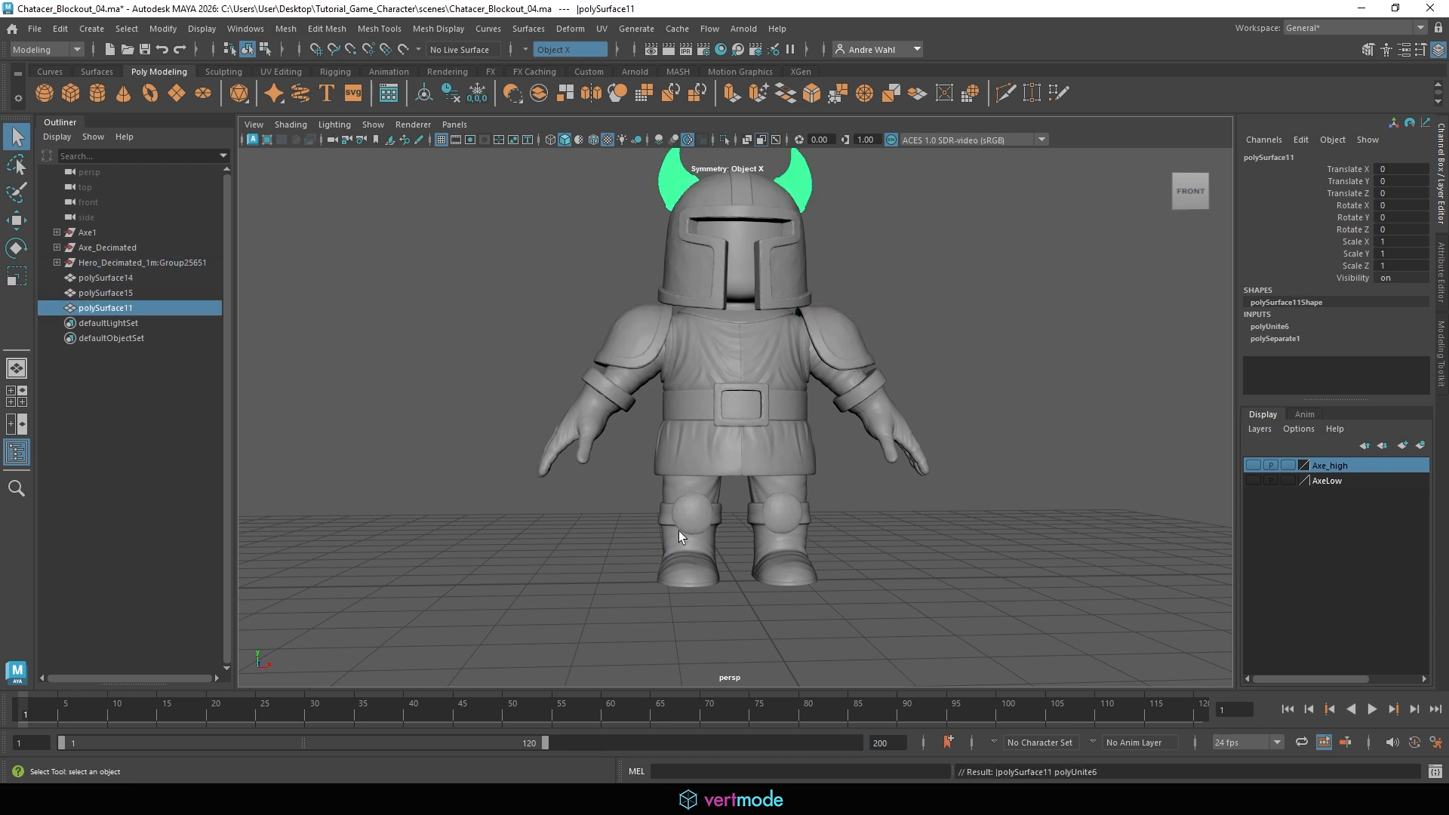
Combine the two knee pads into one mesh and the two boots into another
click(691, 513)
shift+click(782, 515)
key(g)
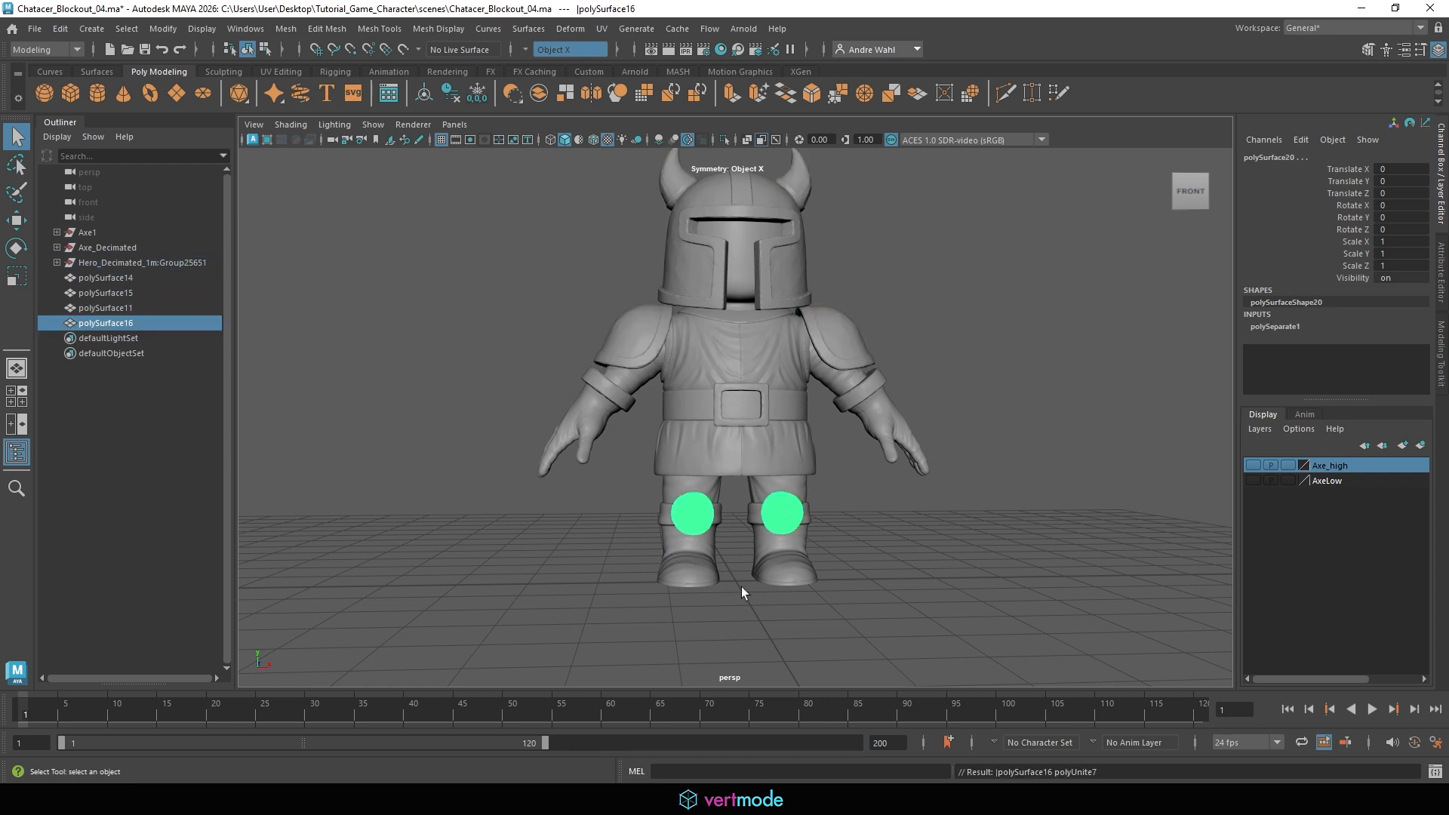
click(677, 560)
shift+click(794, 563)
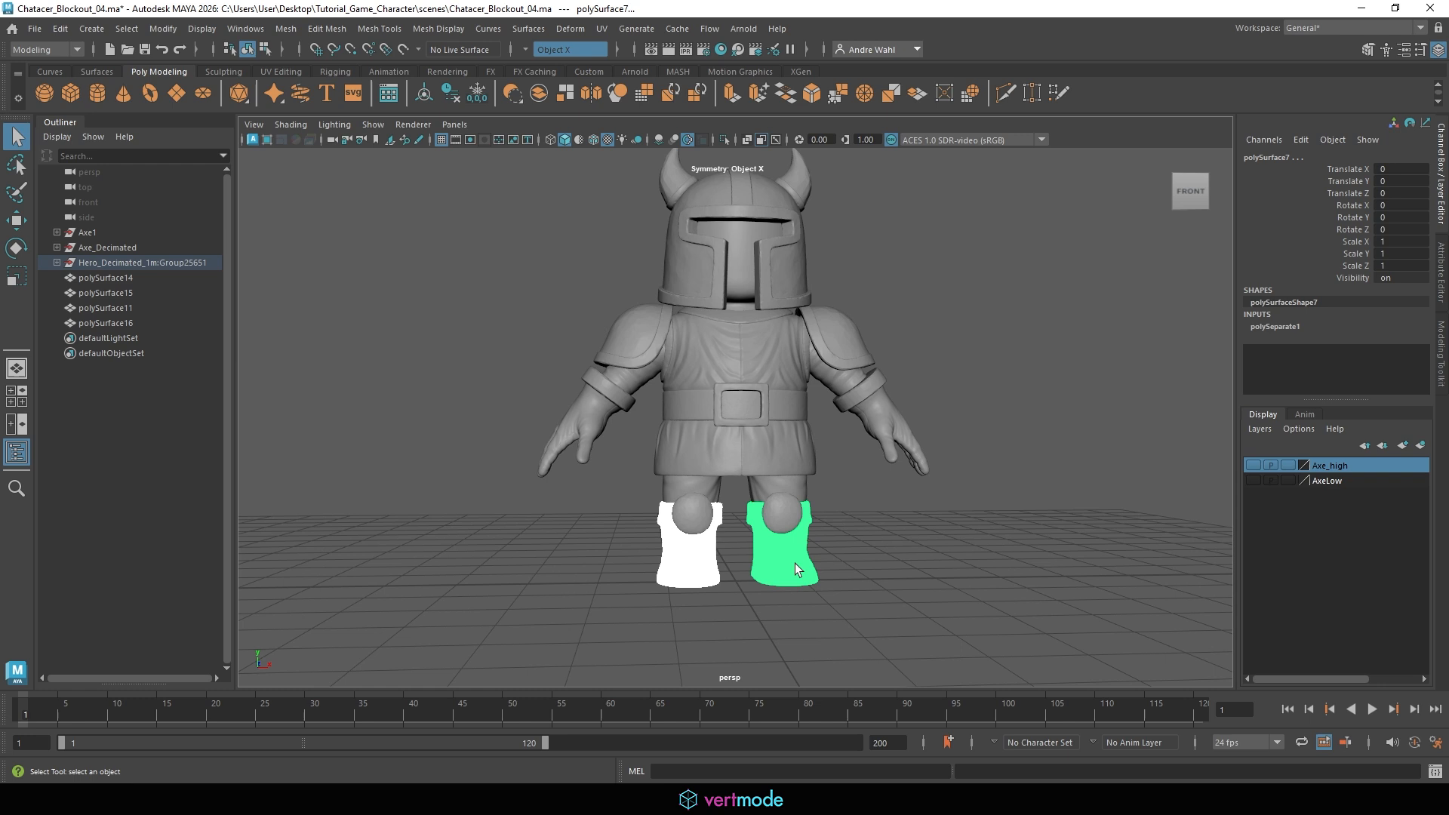
key(g)
click(905, 552)
Examine the tunic, belt and buckle up close, selecting the torso pieces to check how they are separated
click(769, 428)
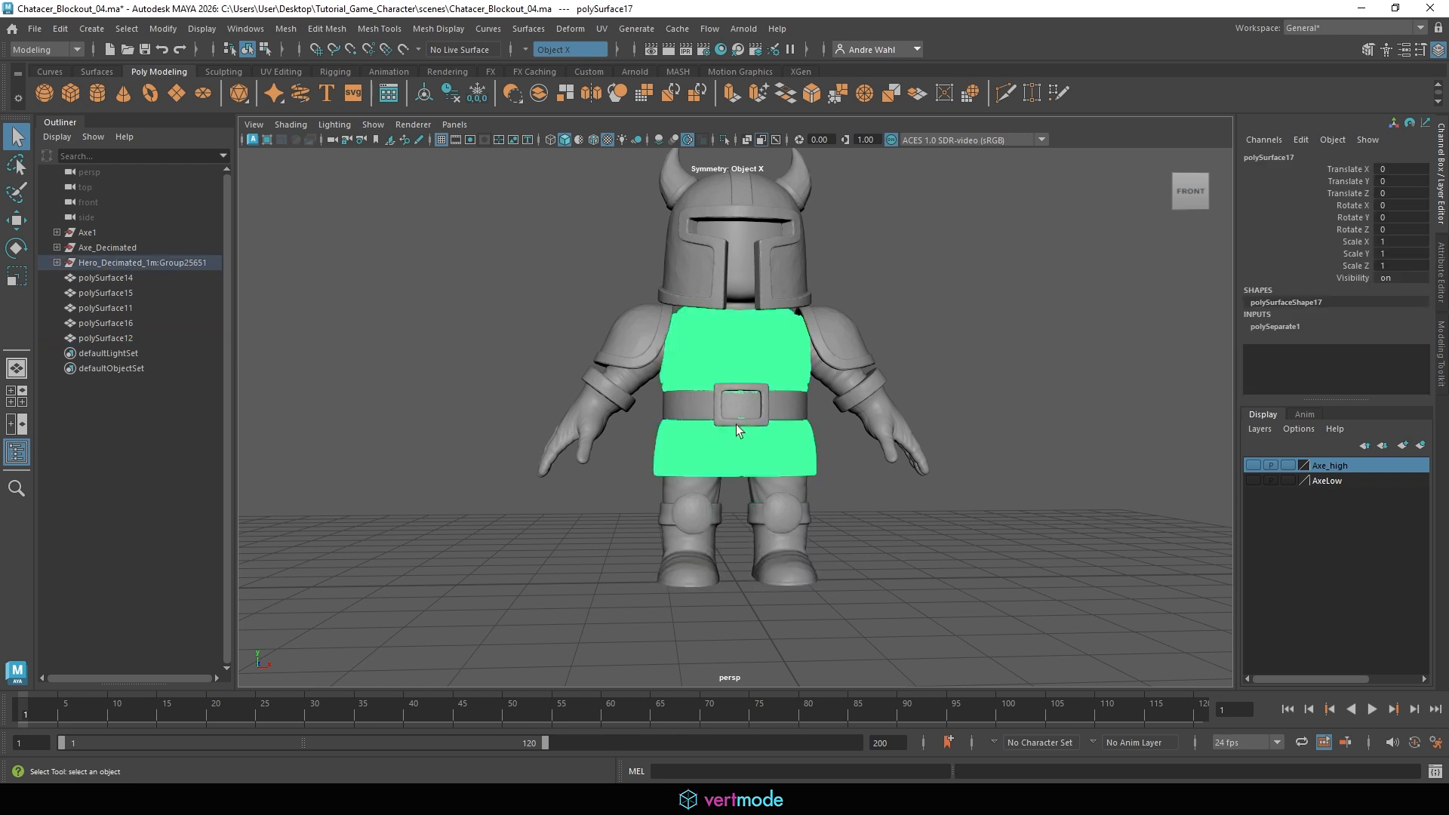
alt+drag(764, 438, 827, 447)
alt+right_drag(827, 446, 1130, 482)
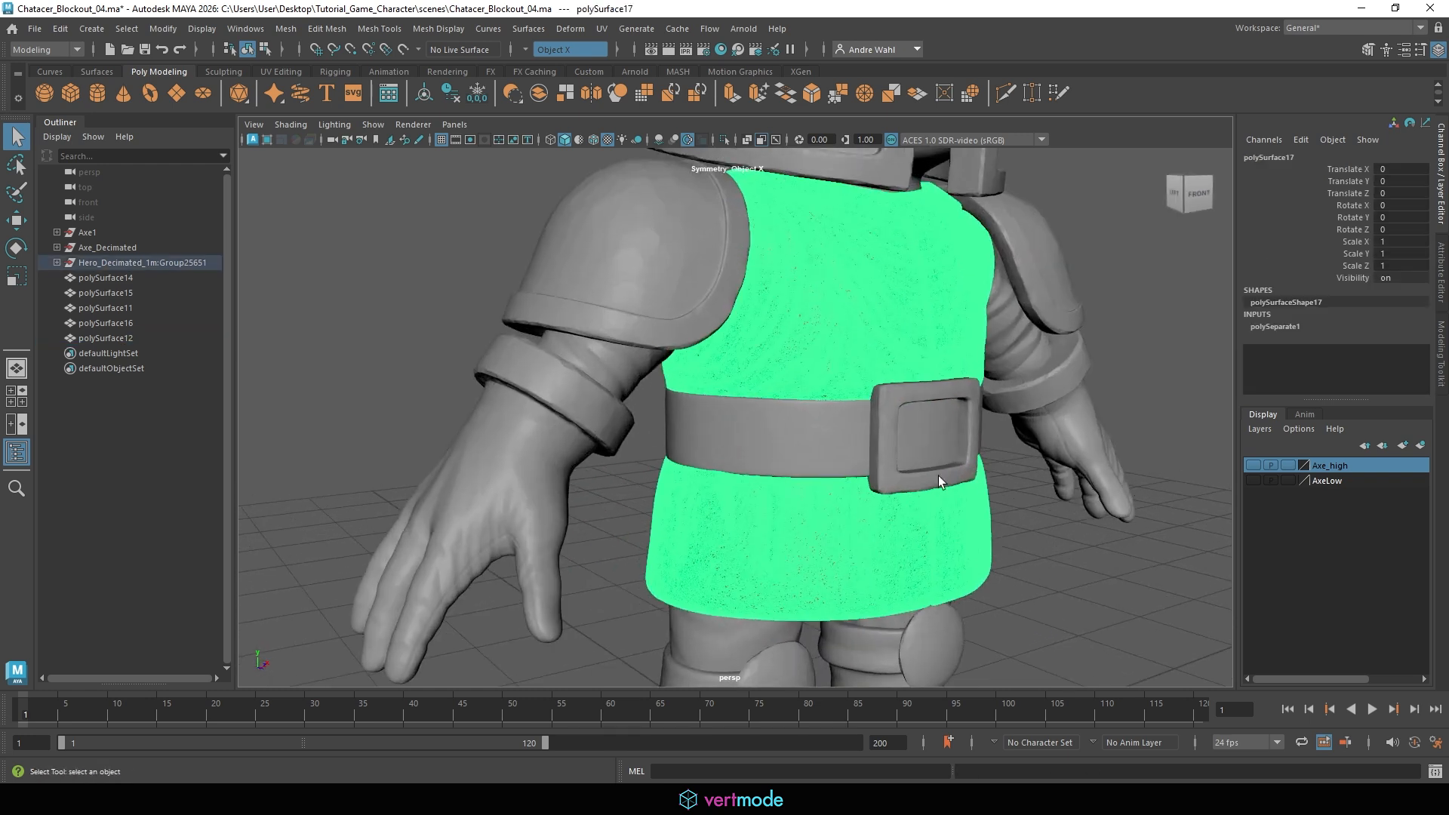
click(1002, 468)
alt+middle_drag(974, 465, 713, 456)
click(609, 300)
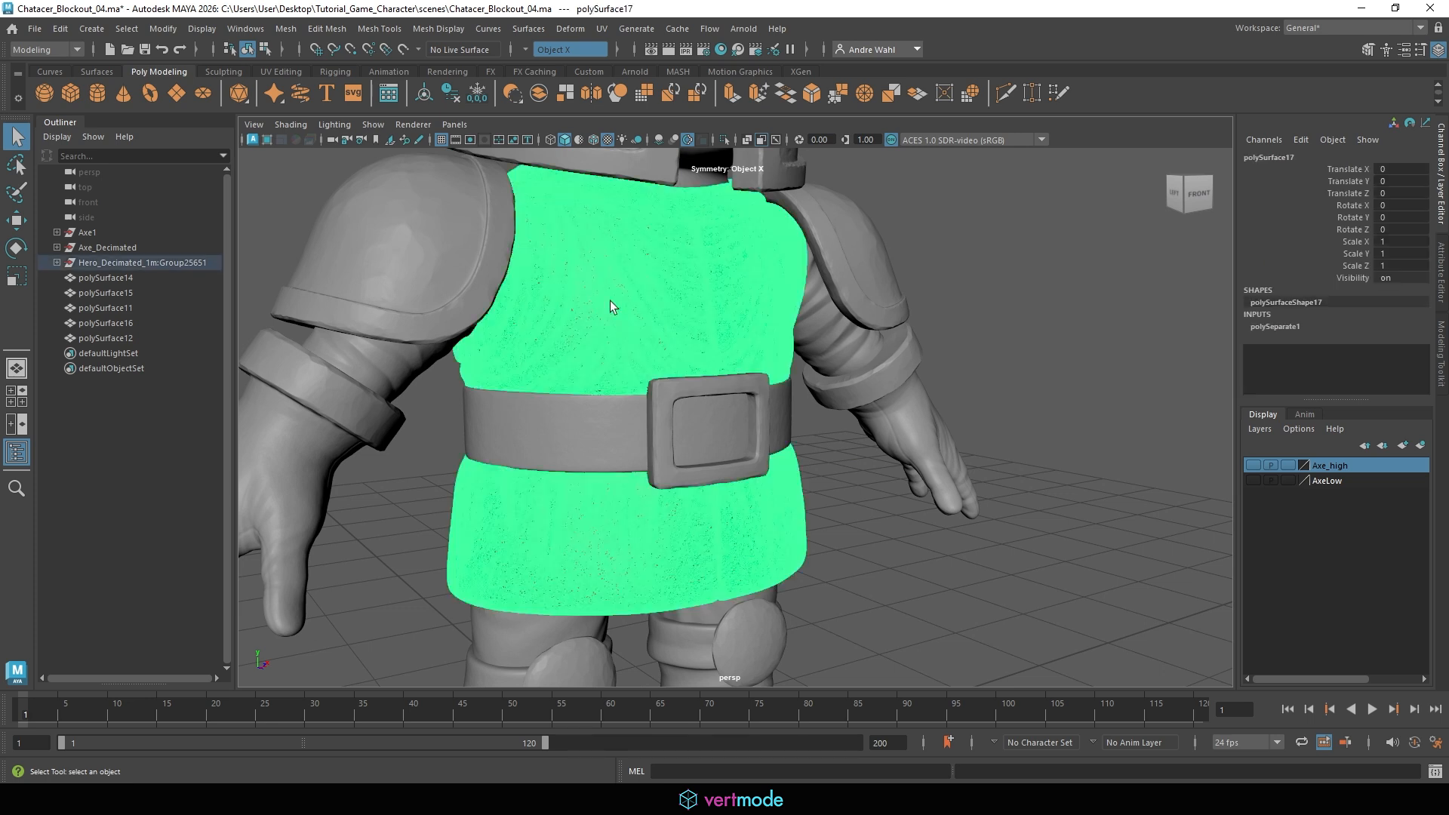
click(541, 464)
click(658, 422)
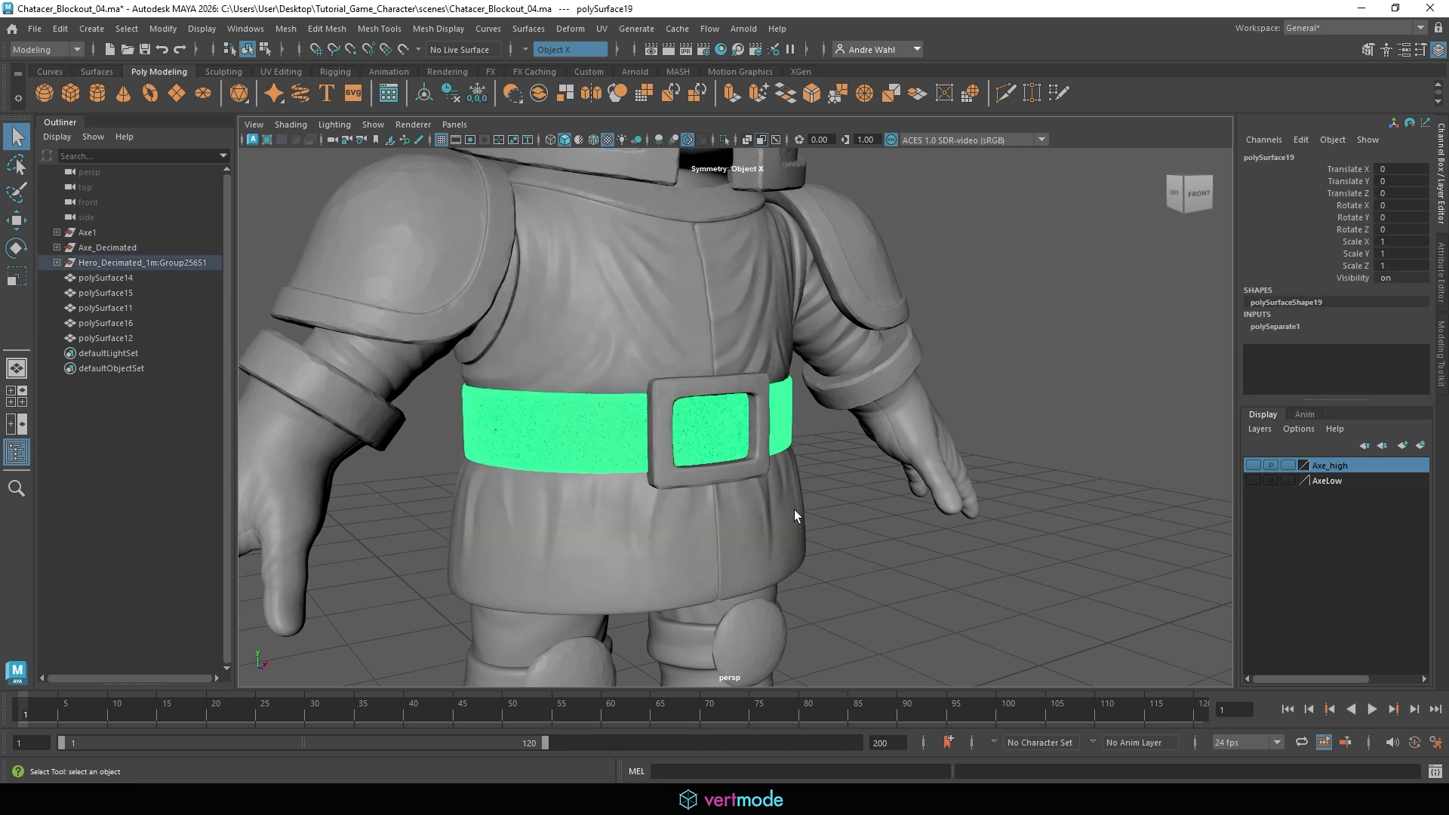
Examine the whole hero mesh and the face piece inside the helmet's visor opening to check how the parts are separated
click(876, 522)
alt+right_drag(875, 523, 474, 445)
mouse_move(474, 445)
alt+mouse_down()
mouse_move(392, 431)
mouse_move(459, 469)
alt+mouse_up()
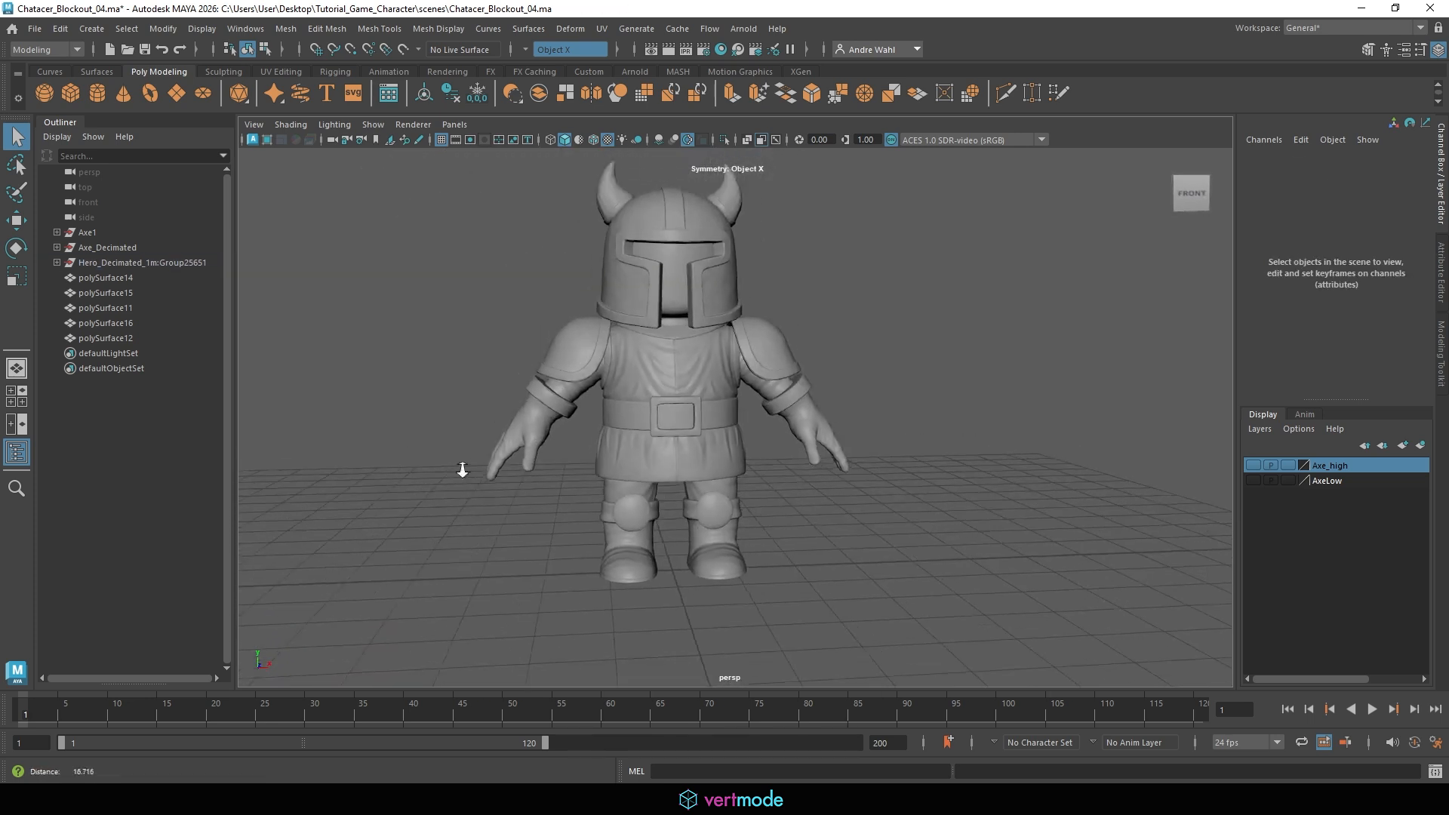
alt+right_drag(459, 470, 404, 469)
drag(477, 567, 1006, 125)
alt+drag(813, 321, 809, 288)
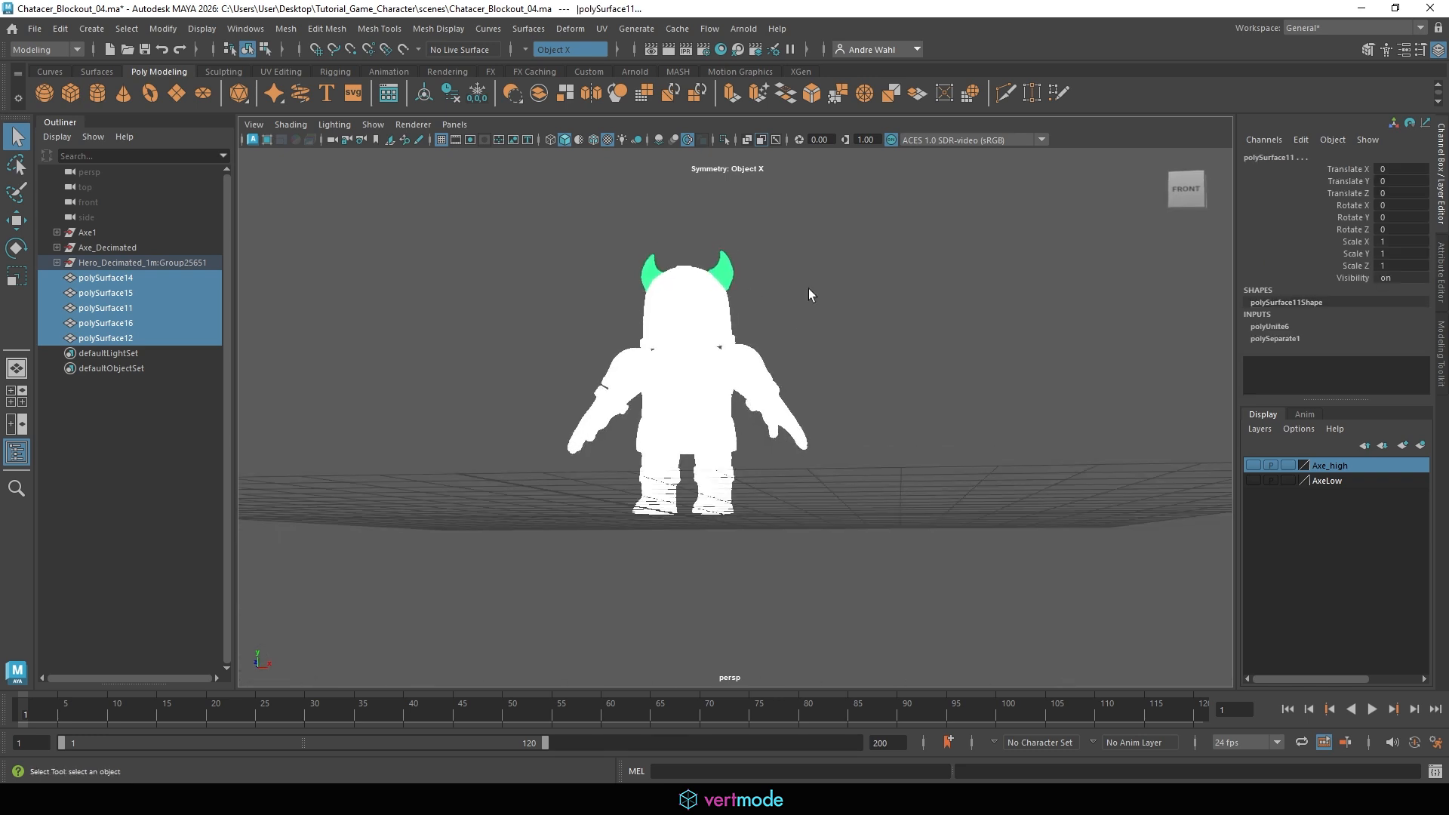
click(809, 289)
click(681, 324)
alt+middle_drag(739, 296, 777, 372)
alt+right_drag(777, 371, 886, 389)
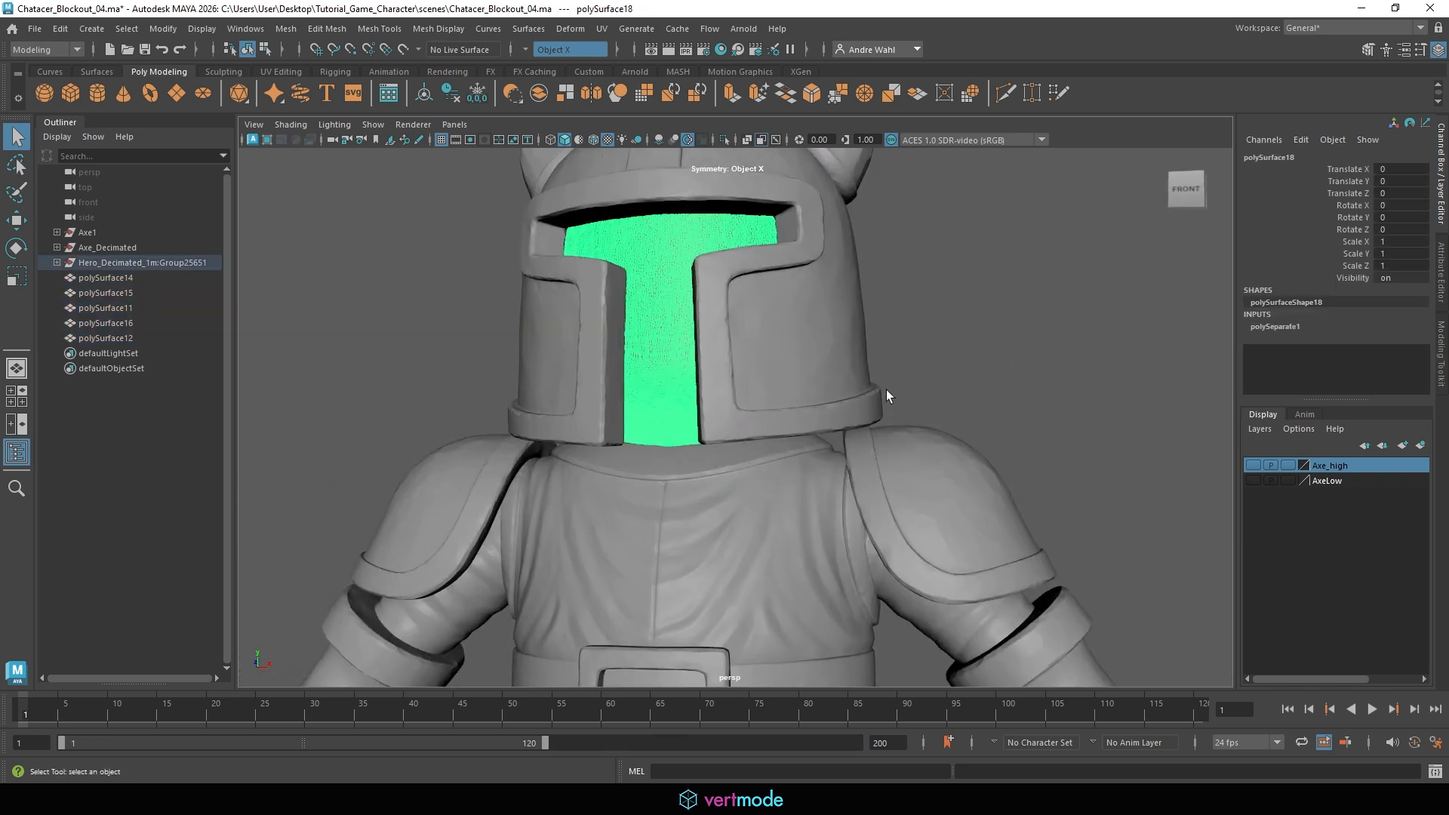
alt+drag(703, 393, 656, 401)
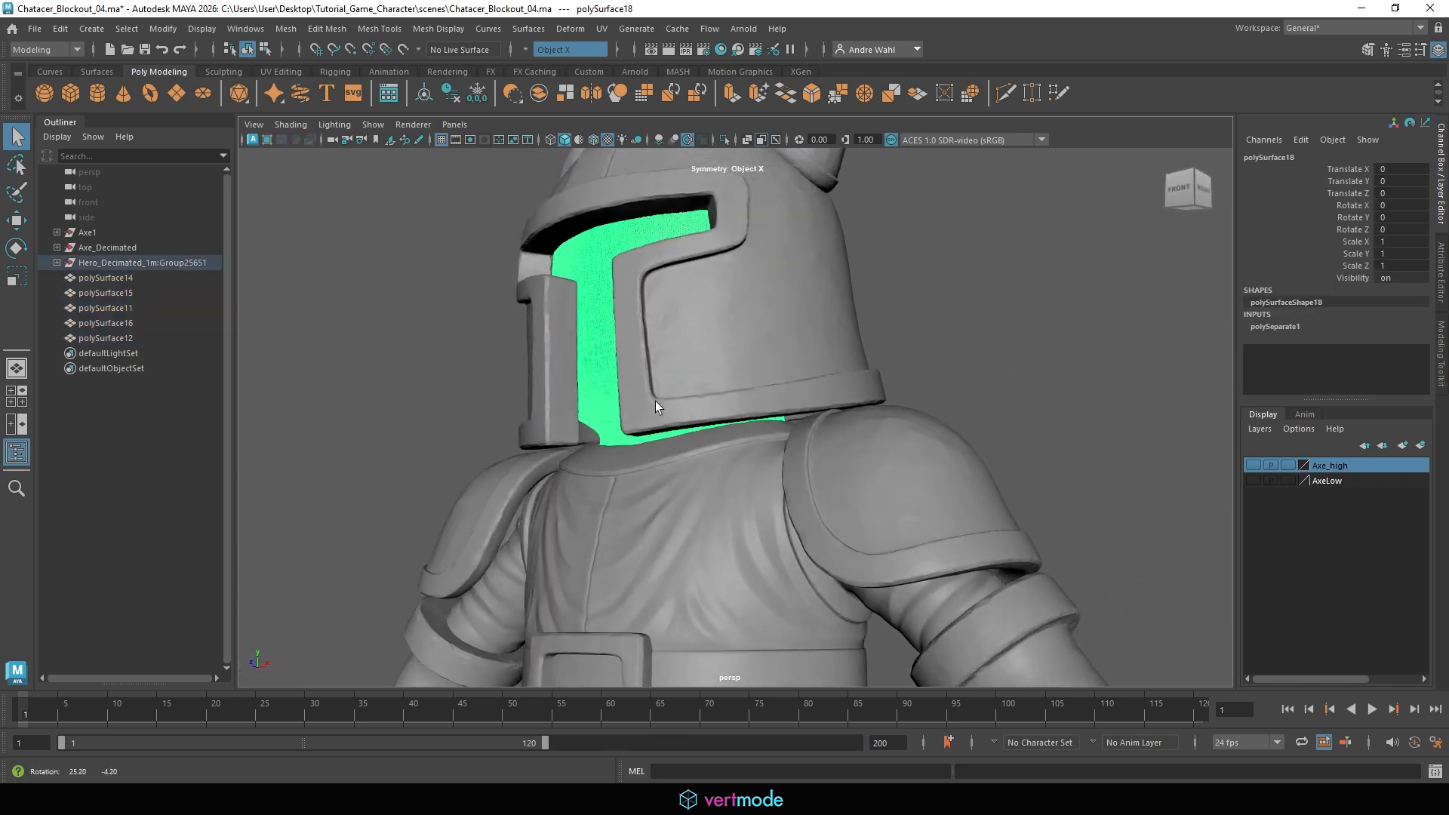
click(719, 139)
click(722, 138)
click(1099, 458)
Unparent all of the hero's mesh pieces from the imported Hero_Decimated group
alt+right_drag(1099, 458, 800, 446)
alt+drag(800, 445, 847, 450)
alt+right_drag(847, 450, 680, 461)
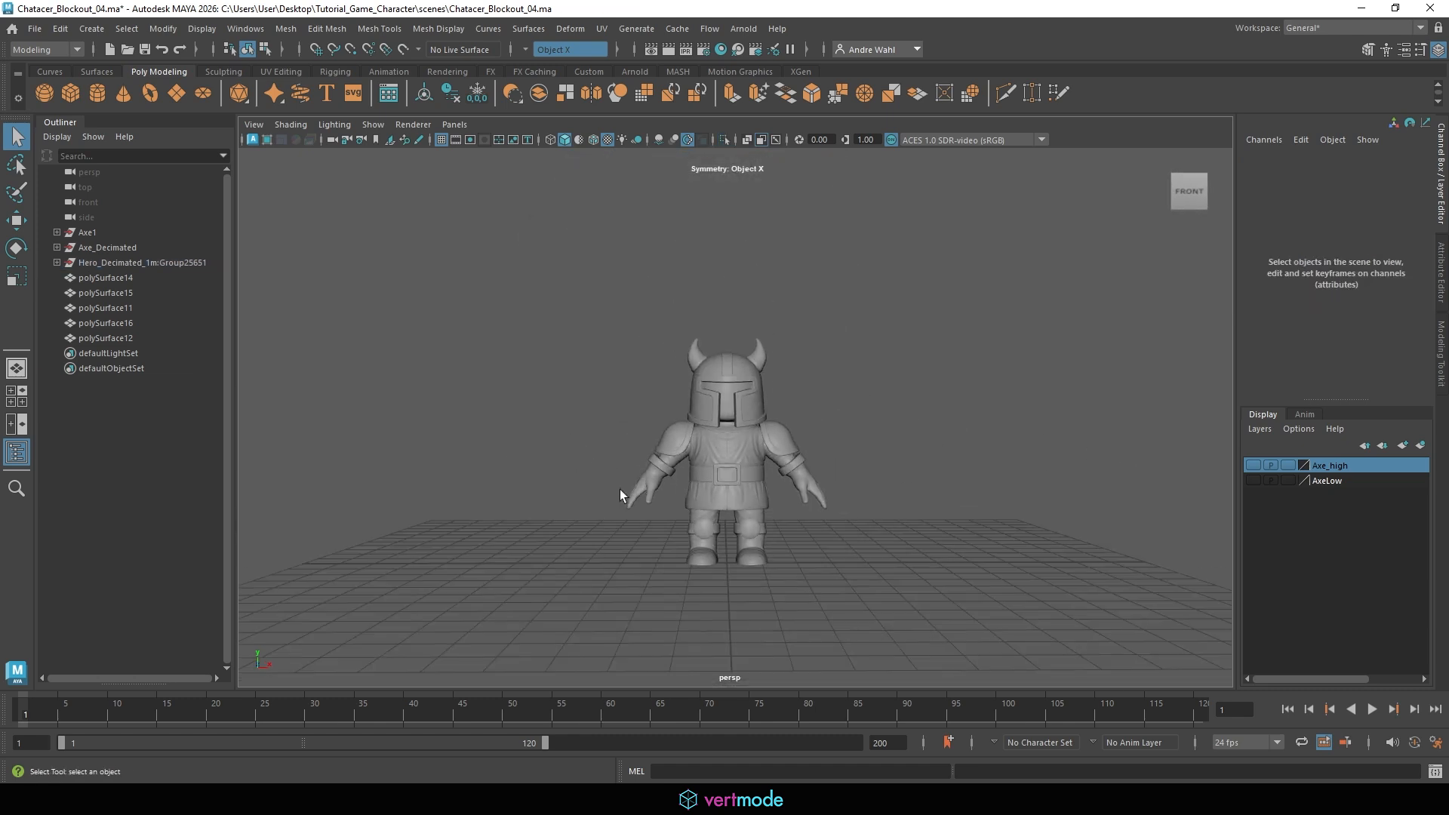
drag(556, 626, 946, 197)
key(shift+p)
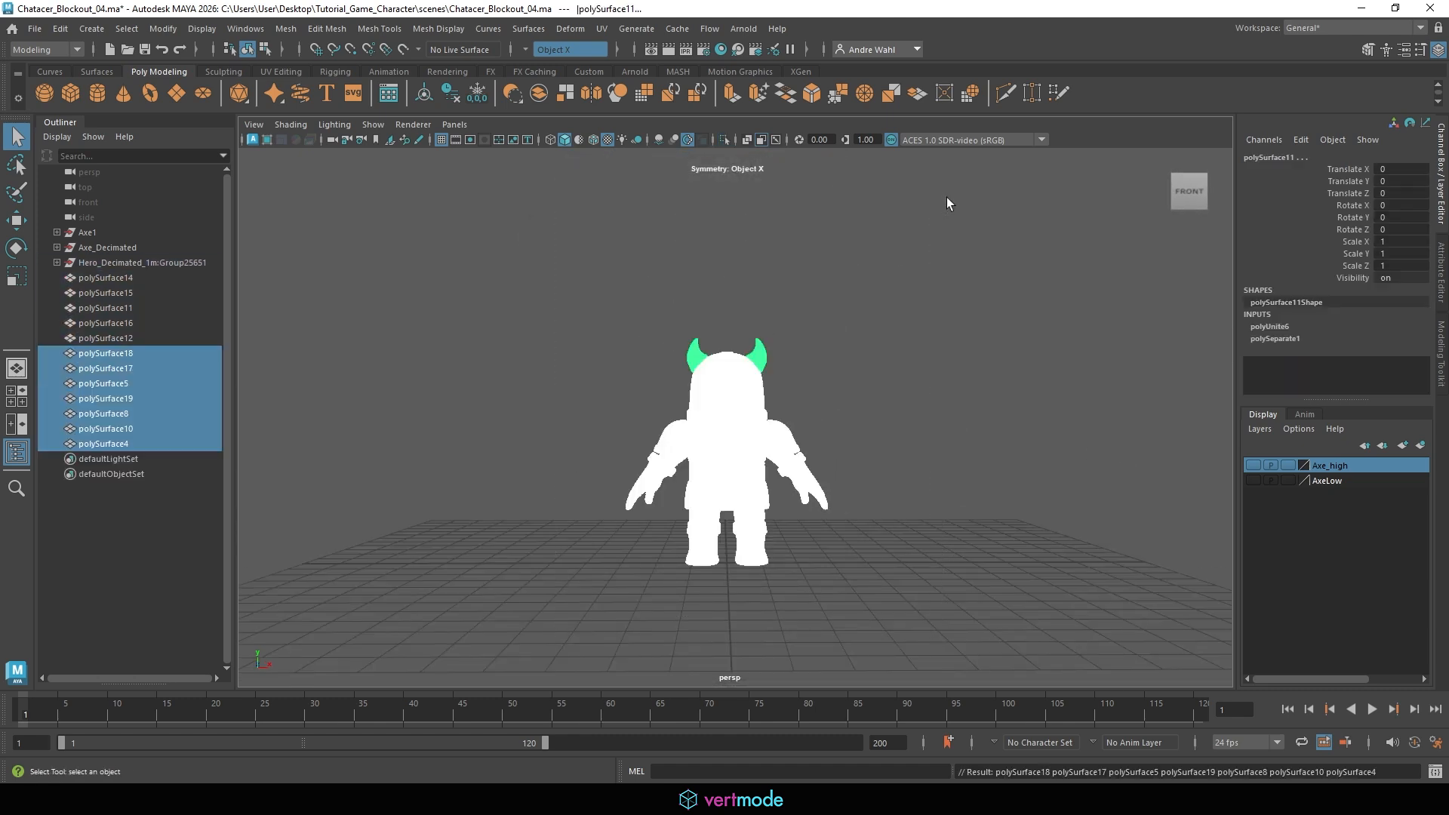
Delete the construction history of all the hero mesh pieces
click(568, 579)
drag(568, 583, 1129, 33)
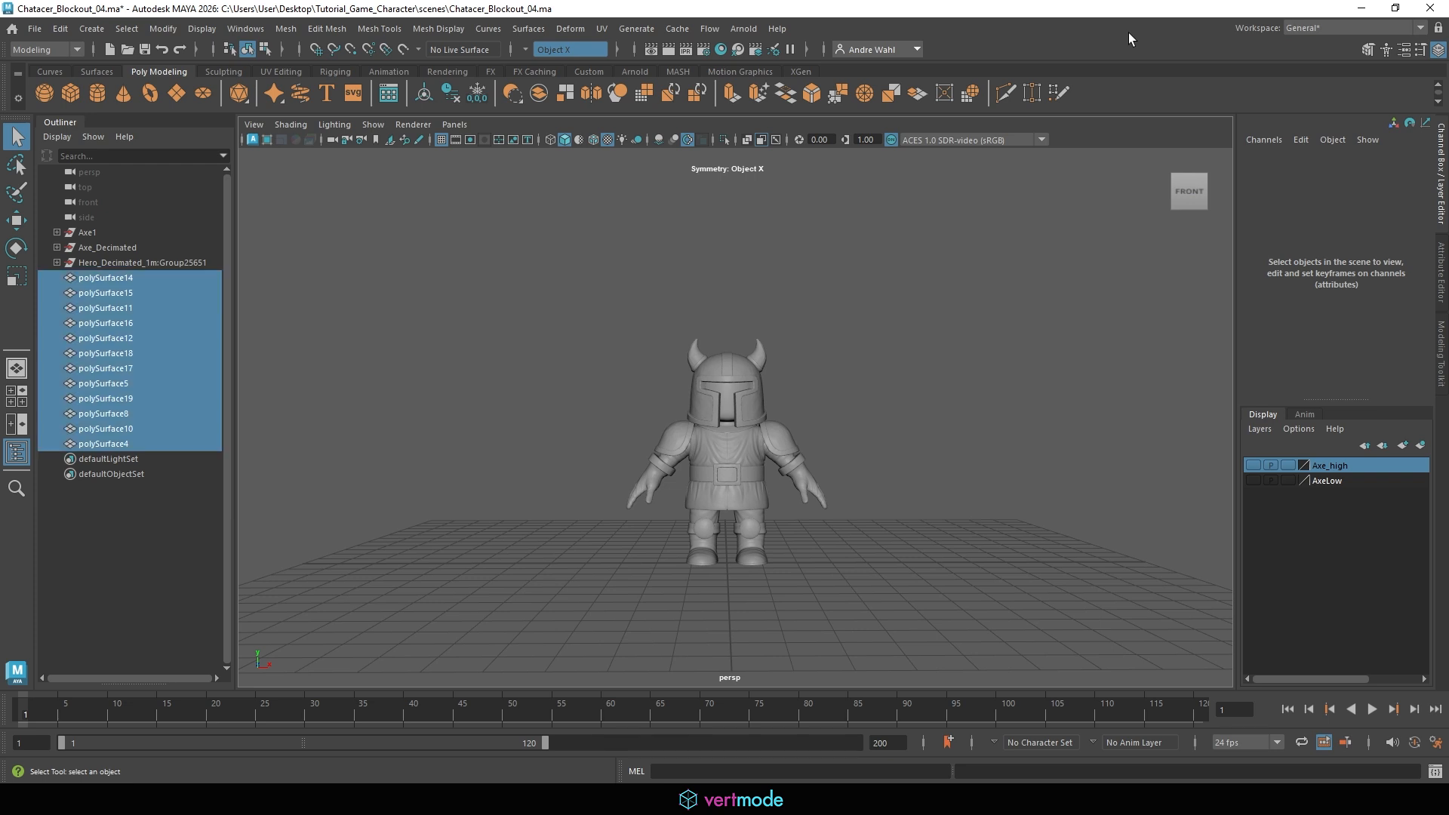
click(59, 31)
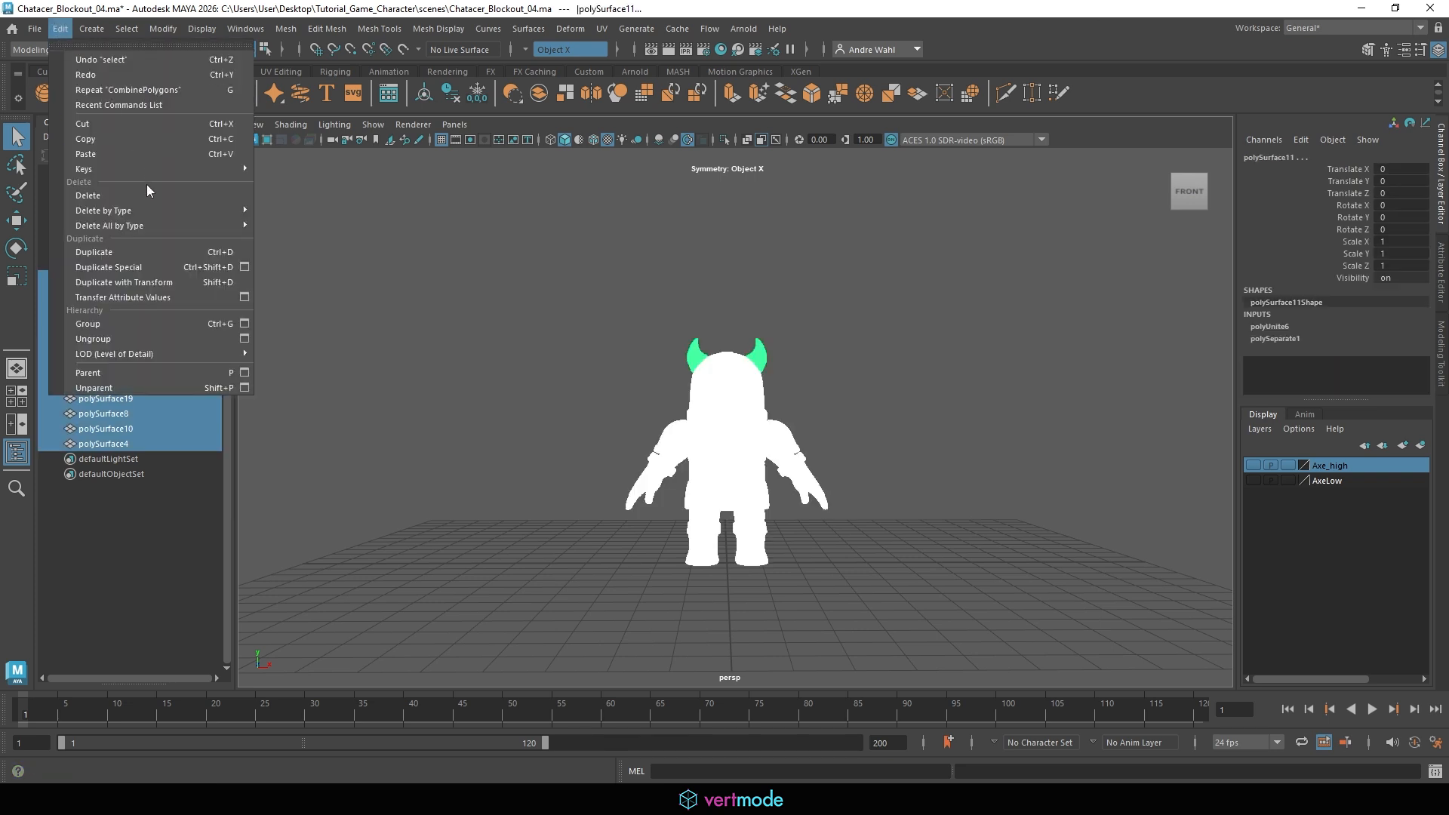
mouse_move(148, 213)
click(296, 211)
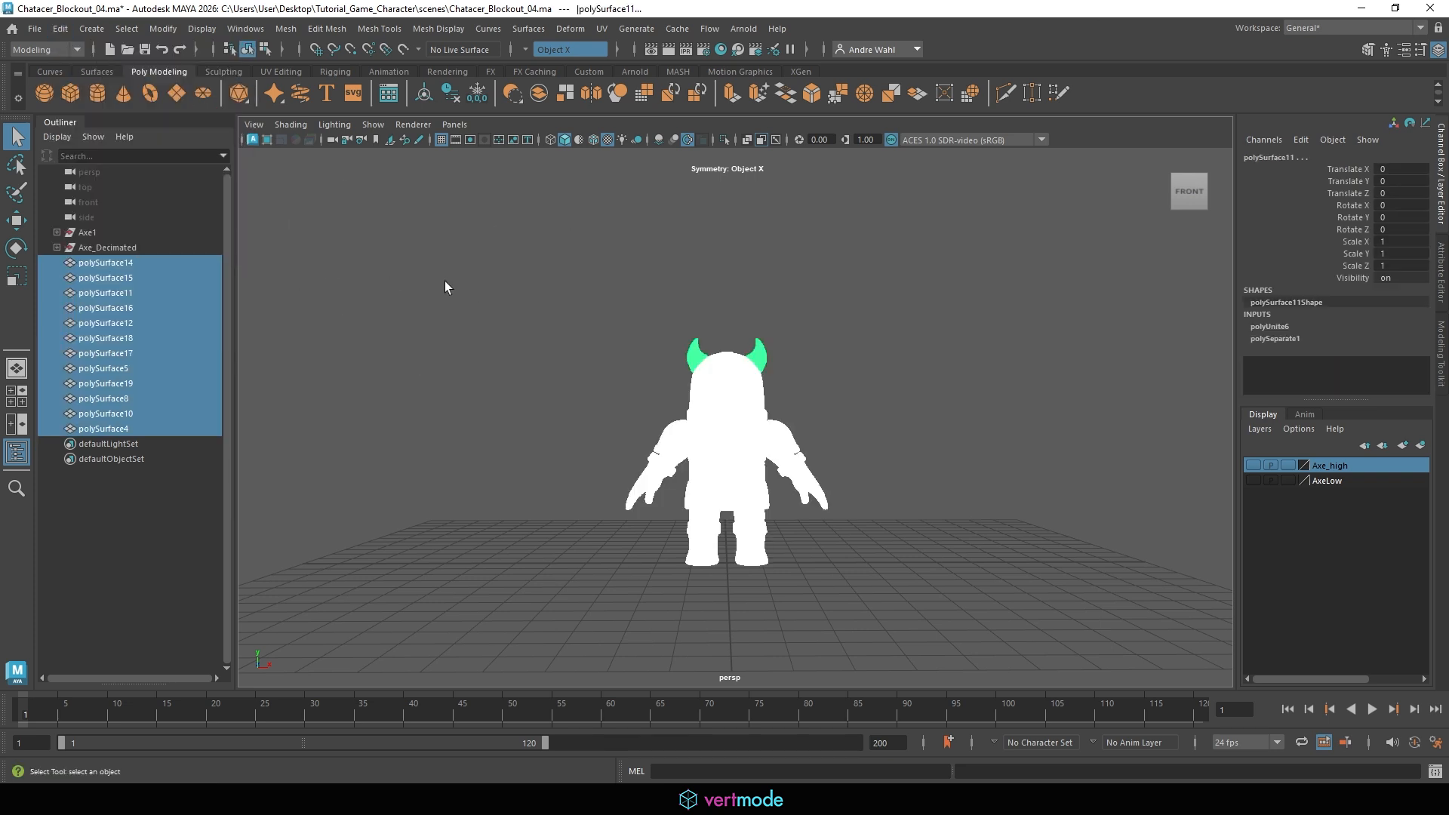
Group all the hero mesh pieces and name the group Hero_Decimated
key(ctrl+g)
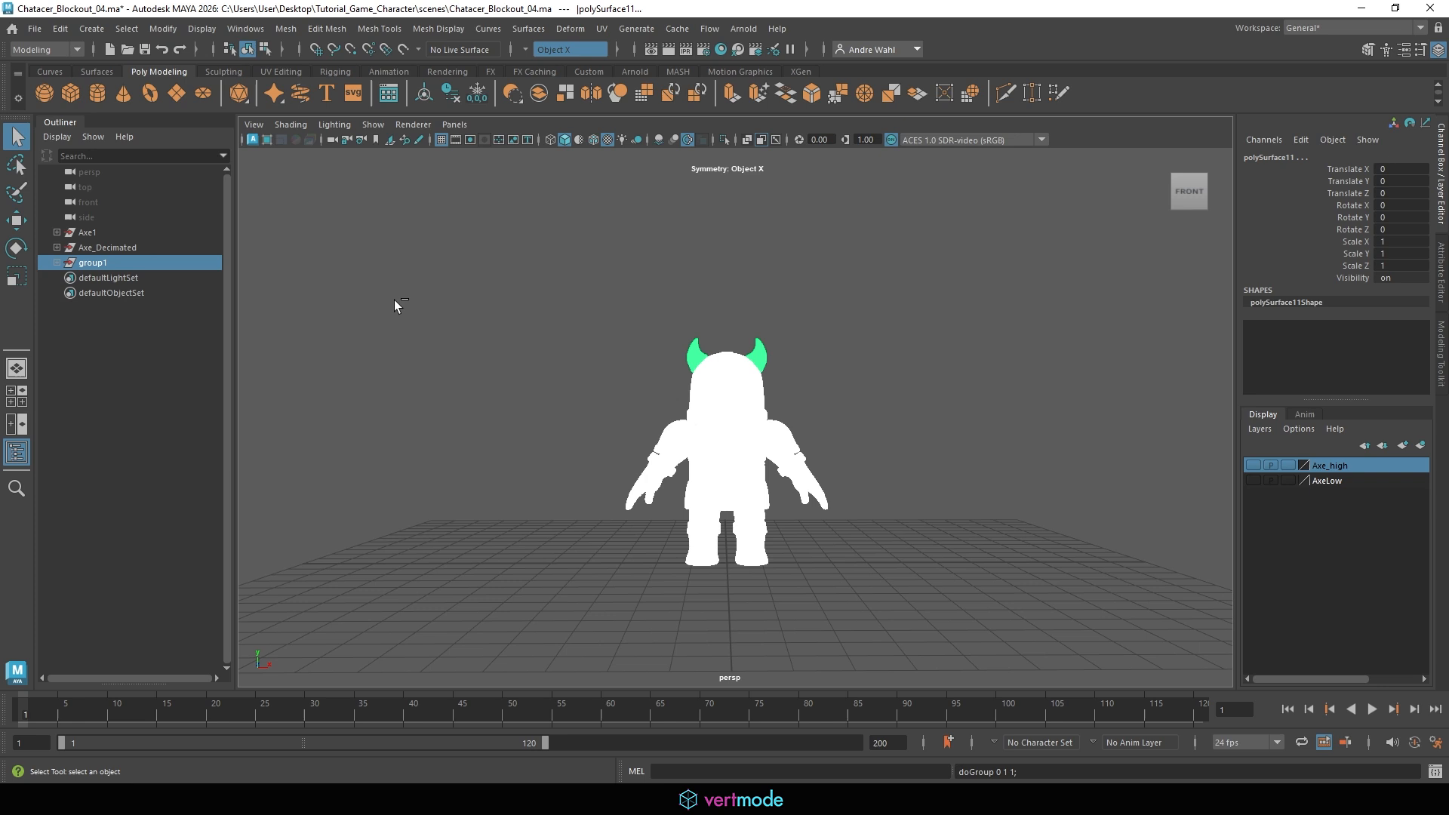
double_click(154, 263)
text(Hero)
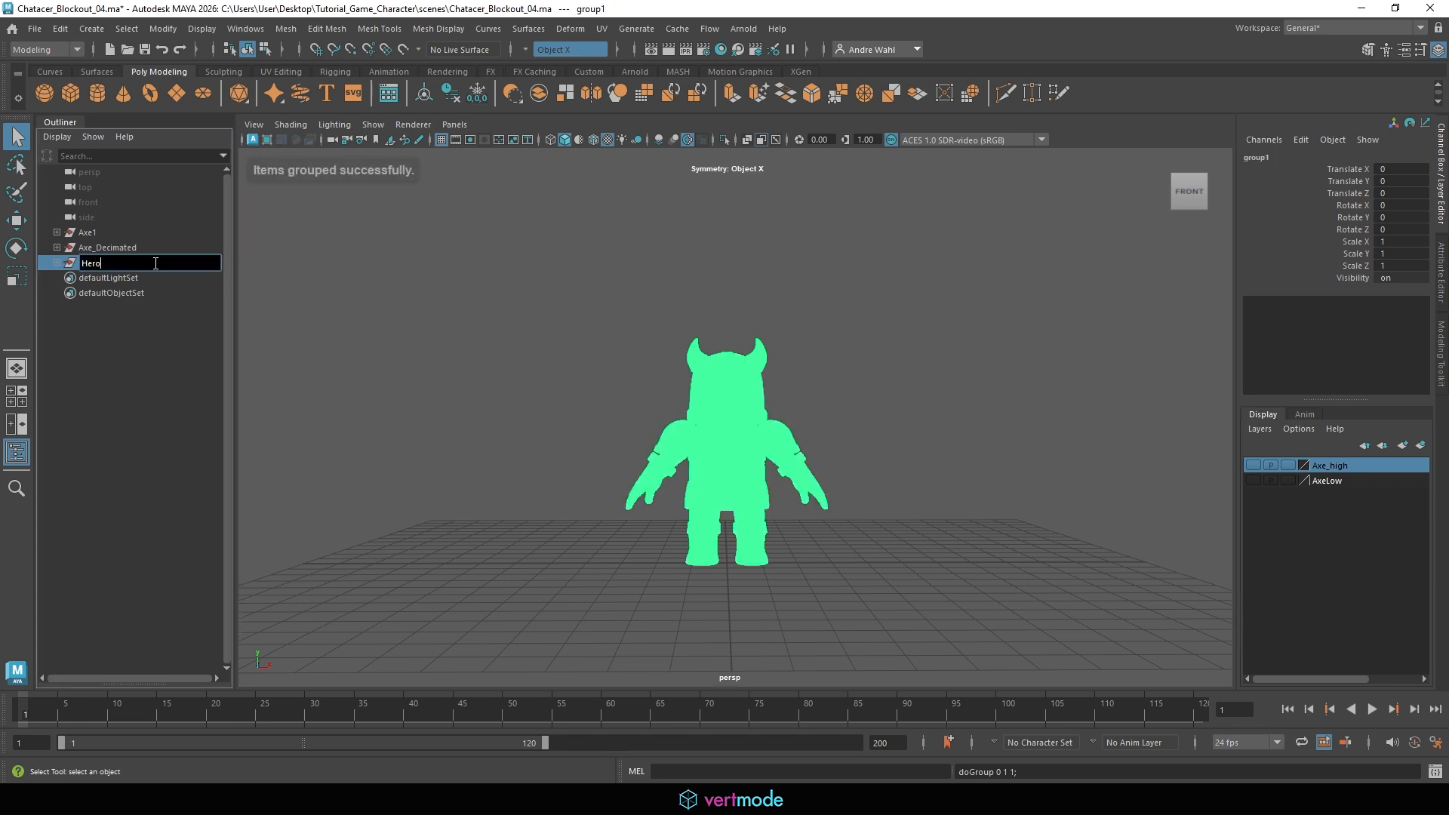
text(_Decimated)
key(Return)
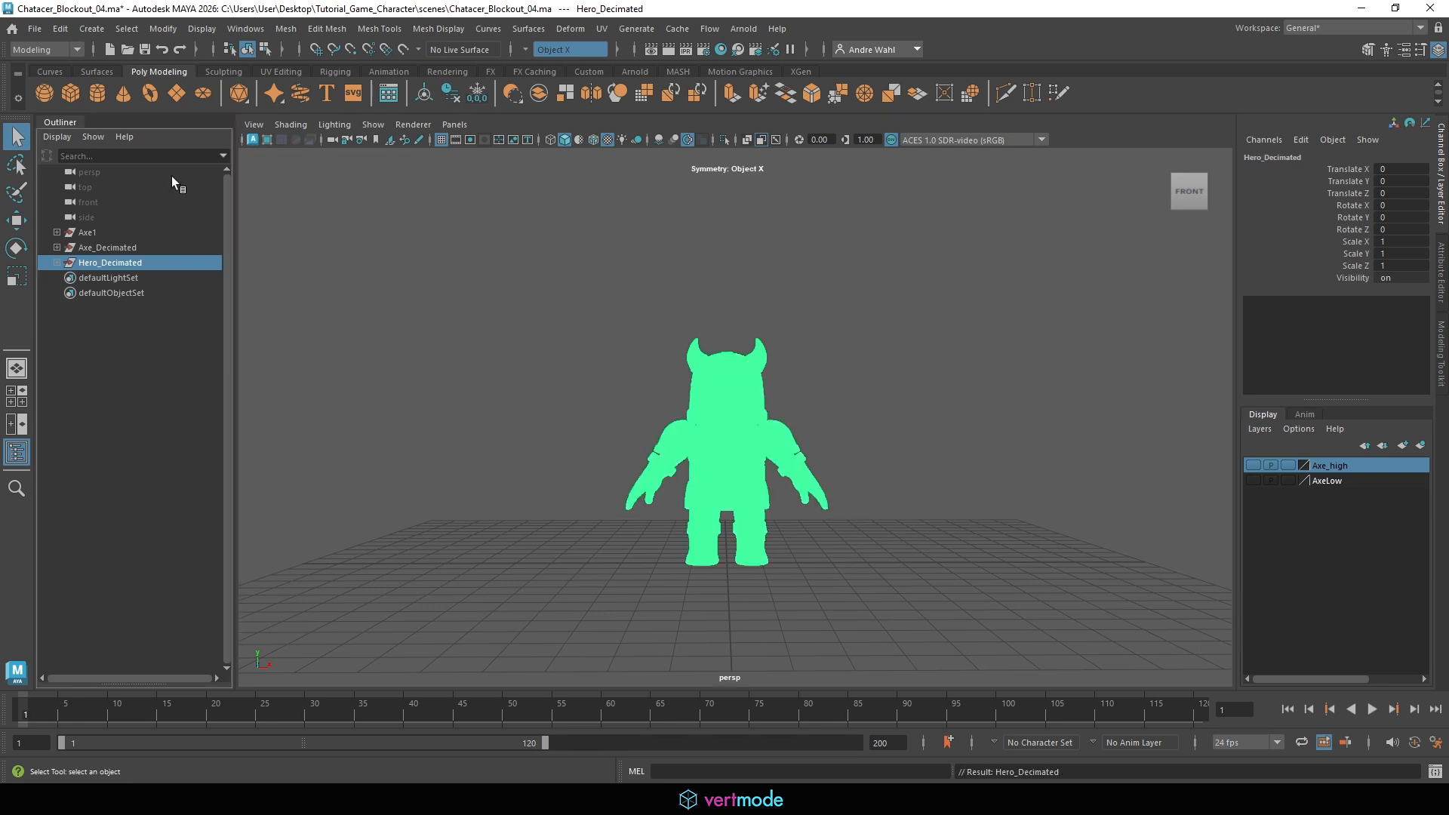
Create a display layer from the selected hero group and name it Hero_High
click(1421, 446)
double_click(1346, 465)
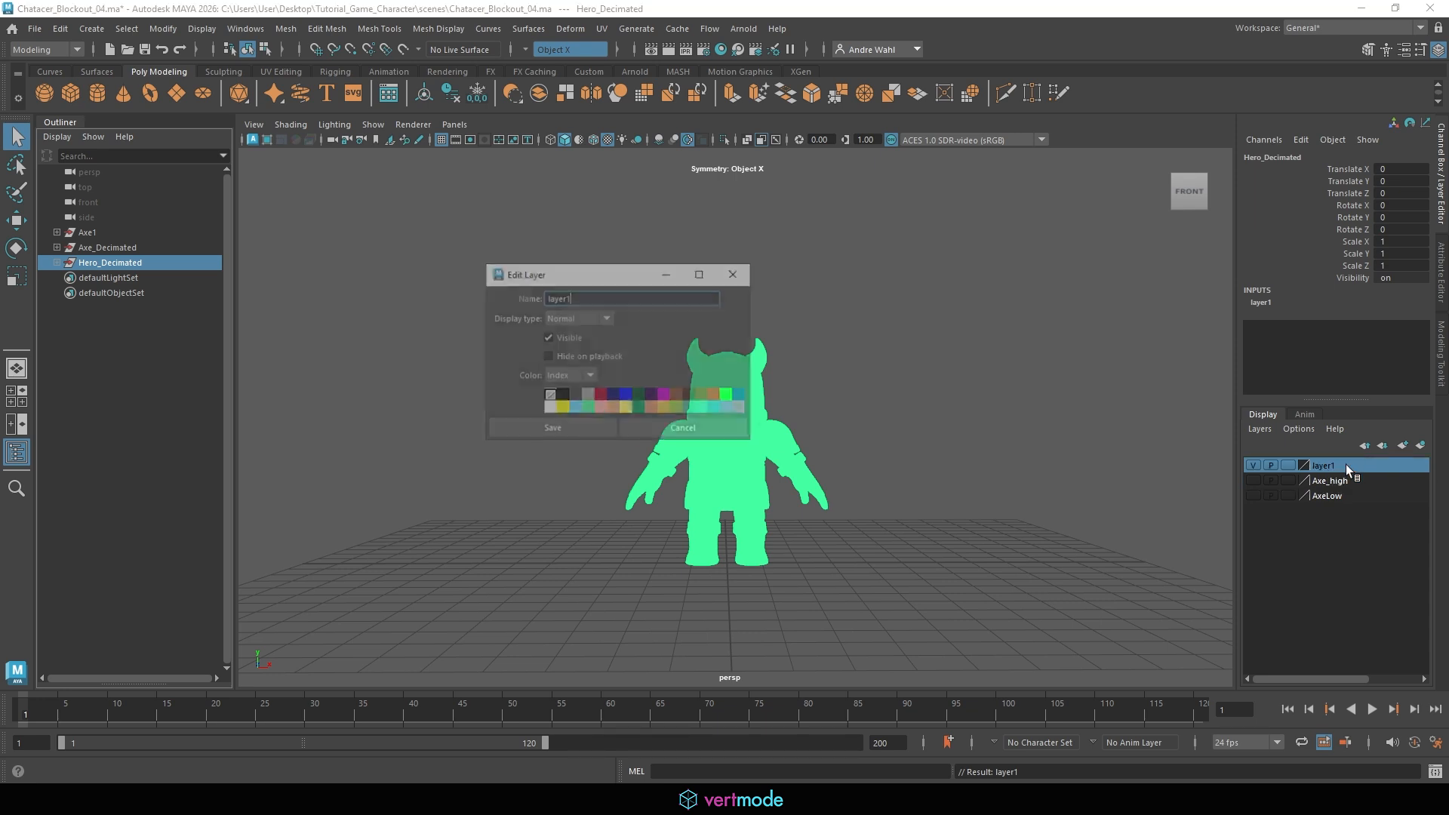
text(Hero_High)
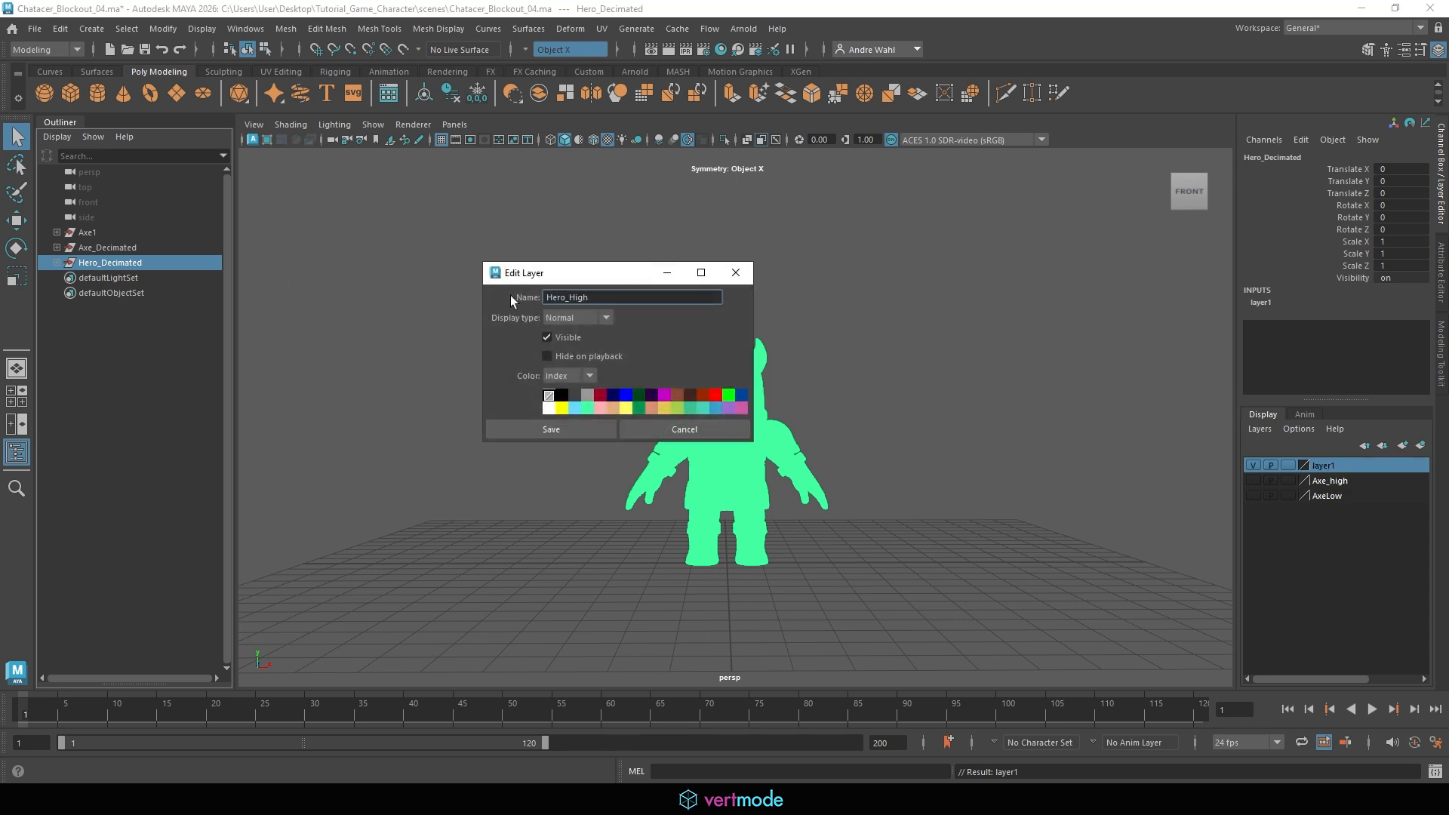
click(523, 430)
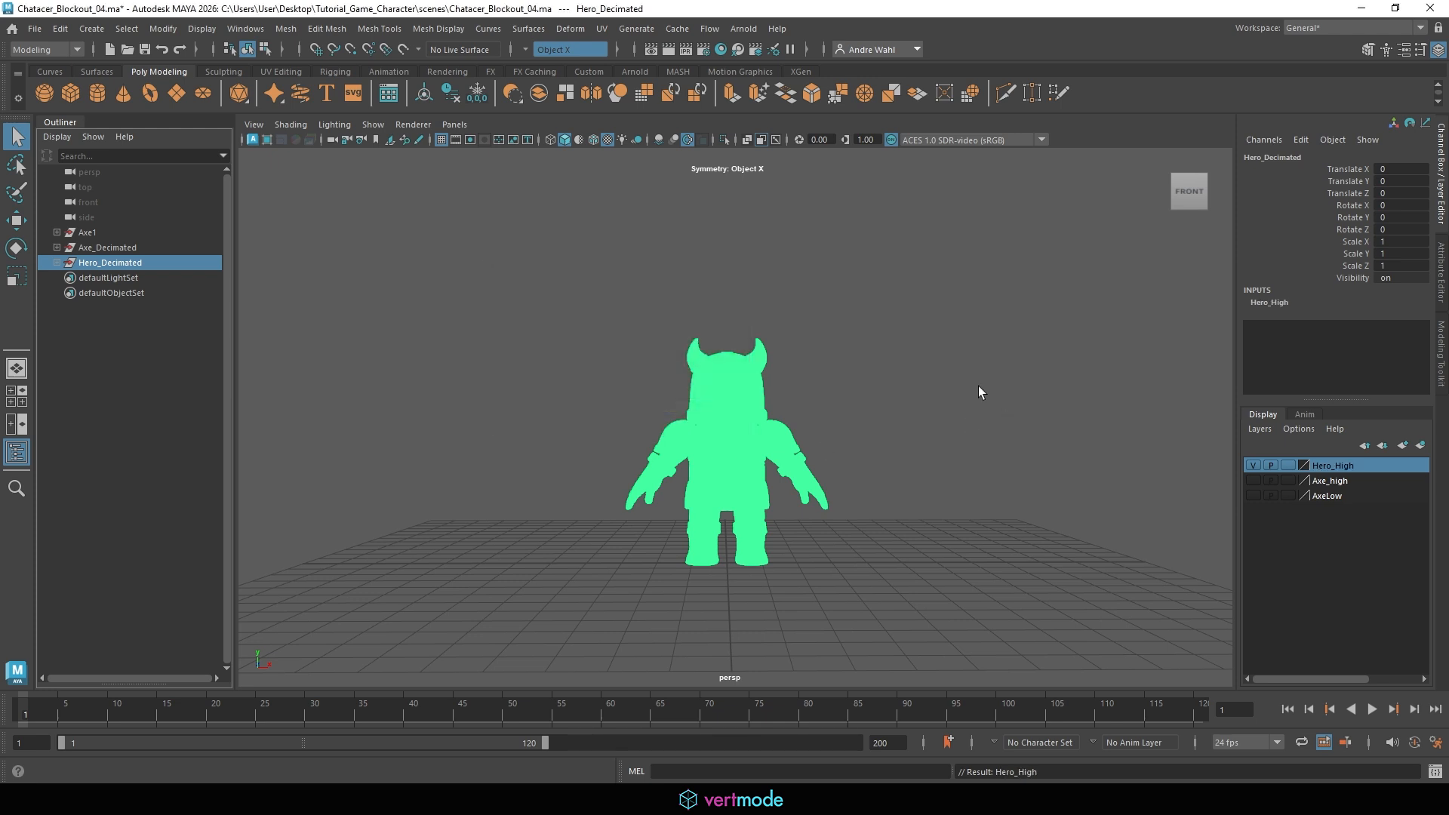
click(978, 386)
Show the Axe_high and AxeLow layers and hide the Hero_High layer to view both axes alone
scroll(849, 271, up, 5)
scroll(850, 274, down, 3)
alt+drag(839, 332, 936, 388)
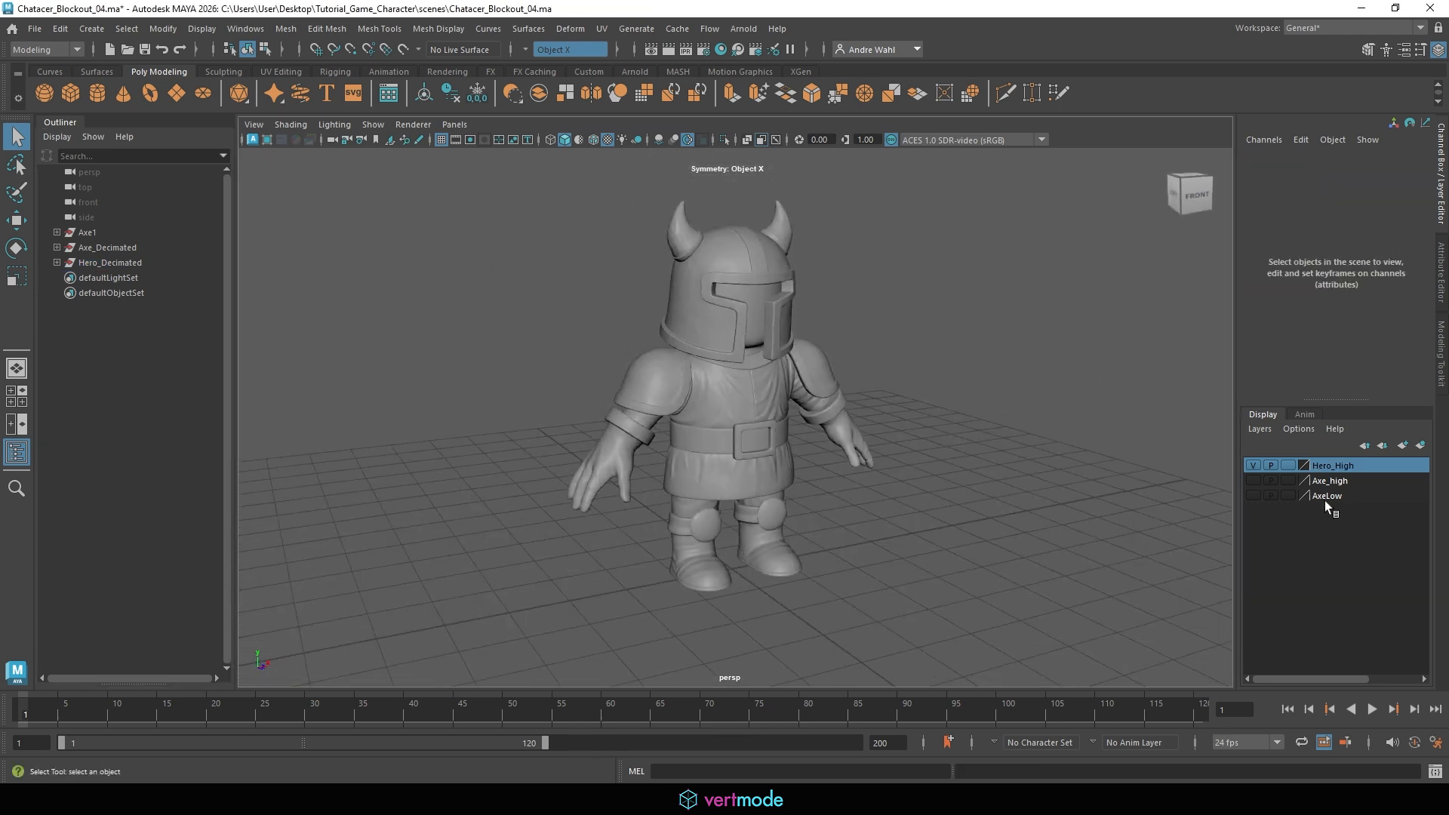
click(1255, 480)
click(1256, 495)
scroll(967, 460, down, 3)
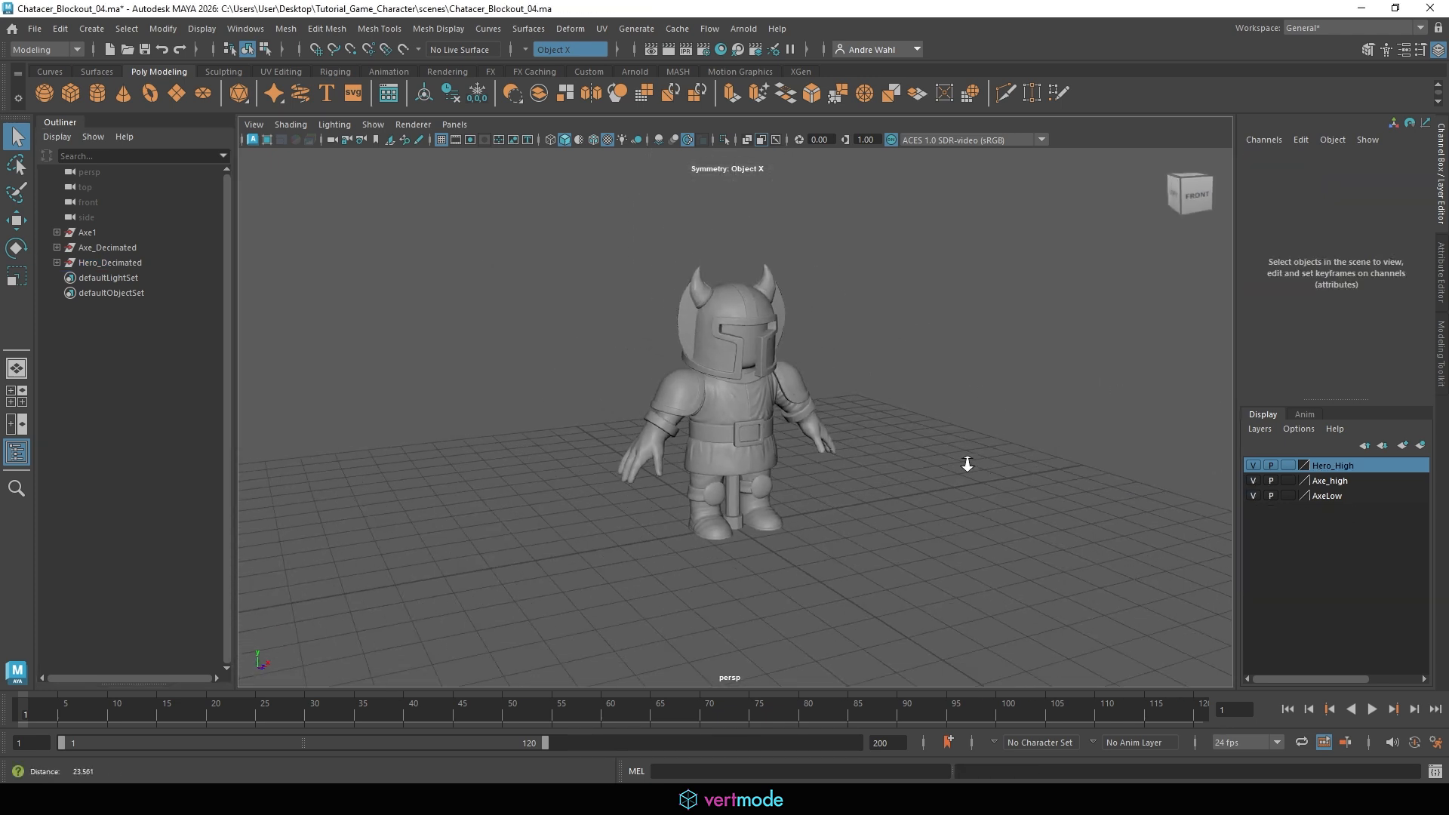
alt+drag(967, 462, 887, 465)
click(1254, 465)
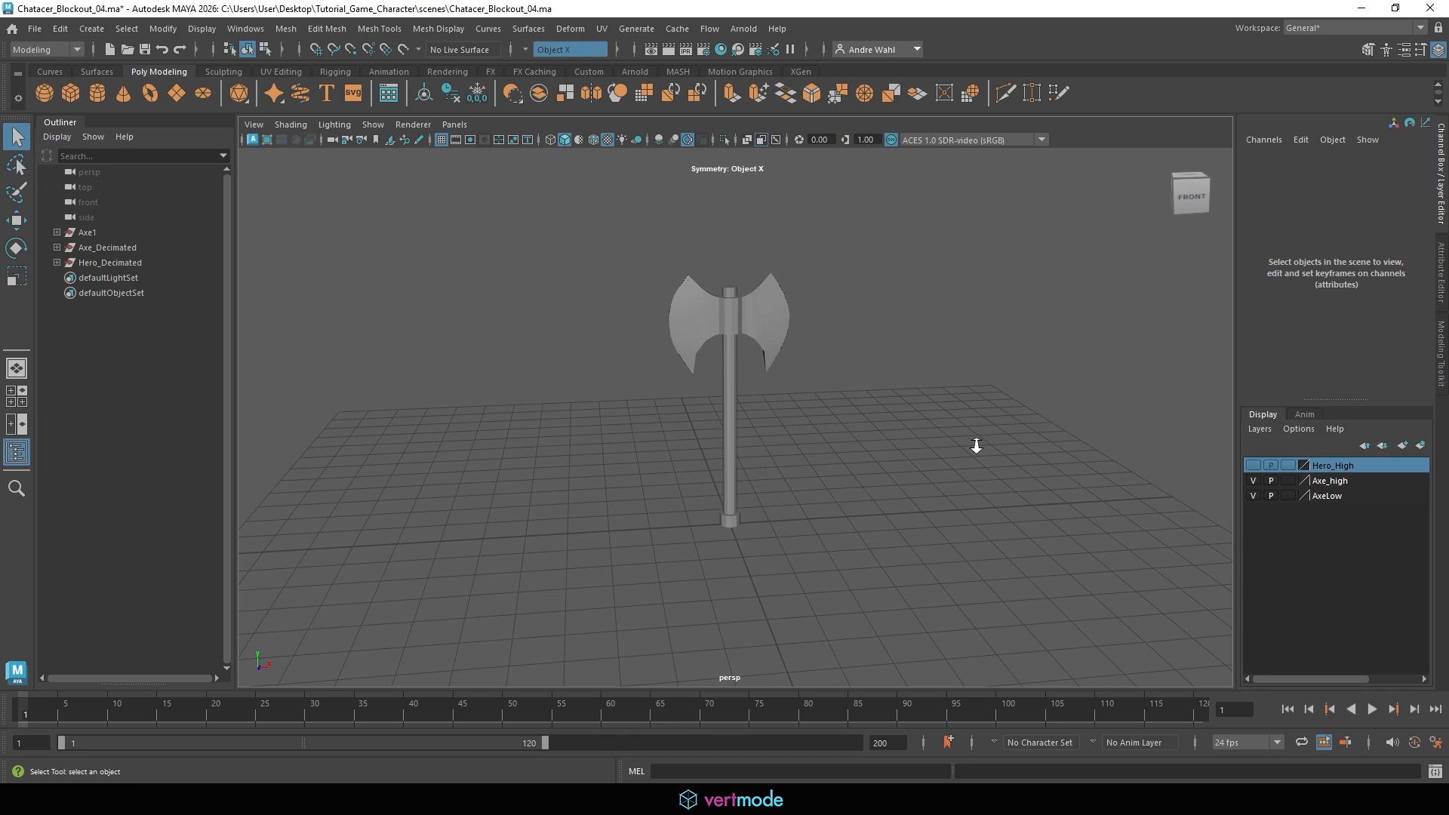
Turn on X-ray display and select the Axe1 group to compare the low-poly axe's wireframe with the high-poly shape
scroll(974, 445, up, 5)
click(745, 140)
alt+middle_drag(770, 234, 780, 346)
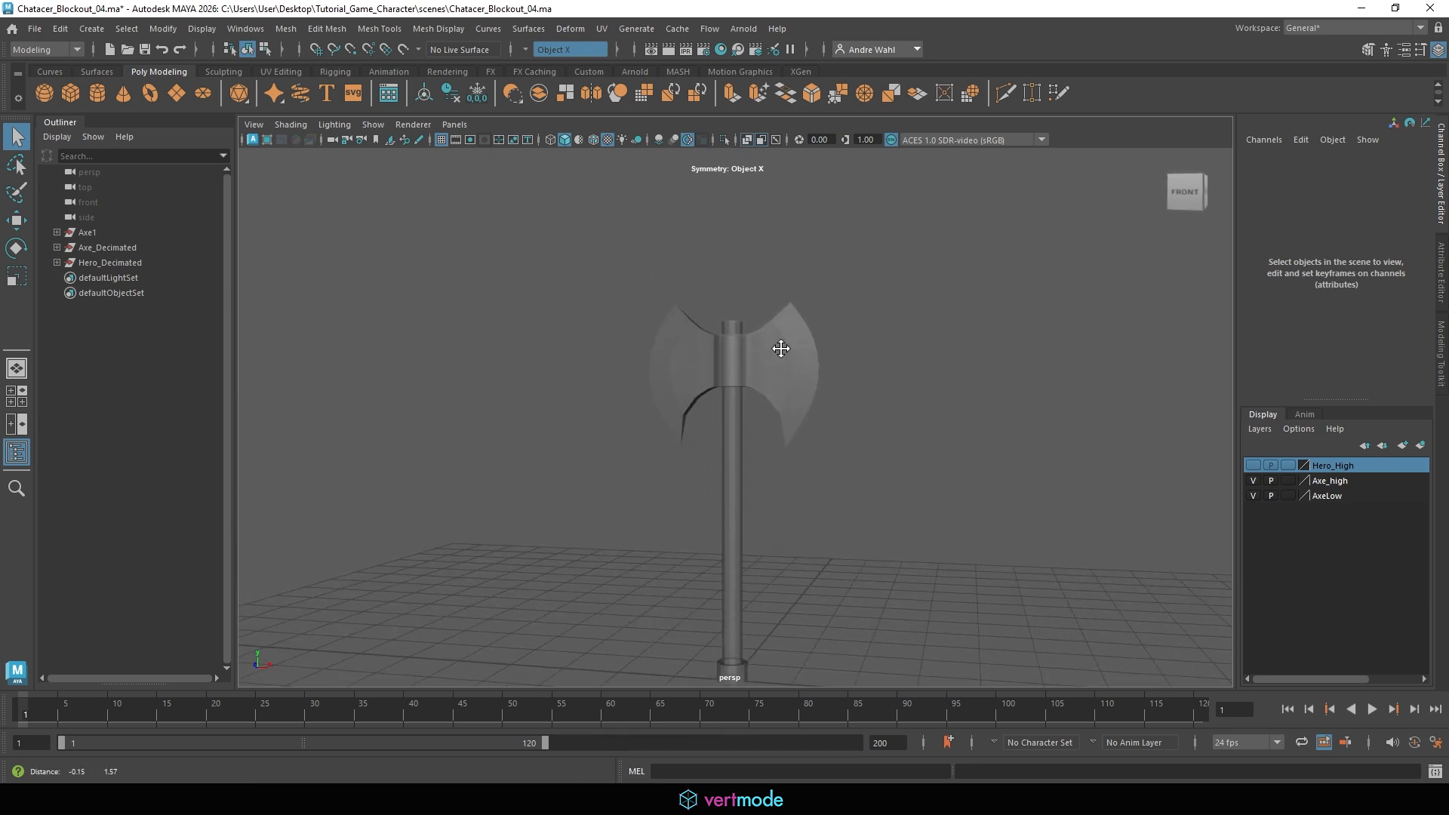
click(1315, 496)
scroll(858, 453, up, 3)
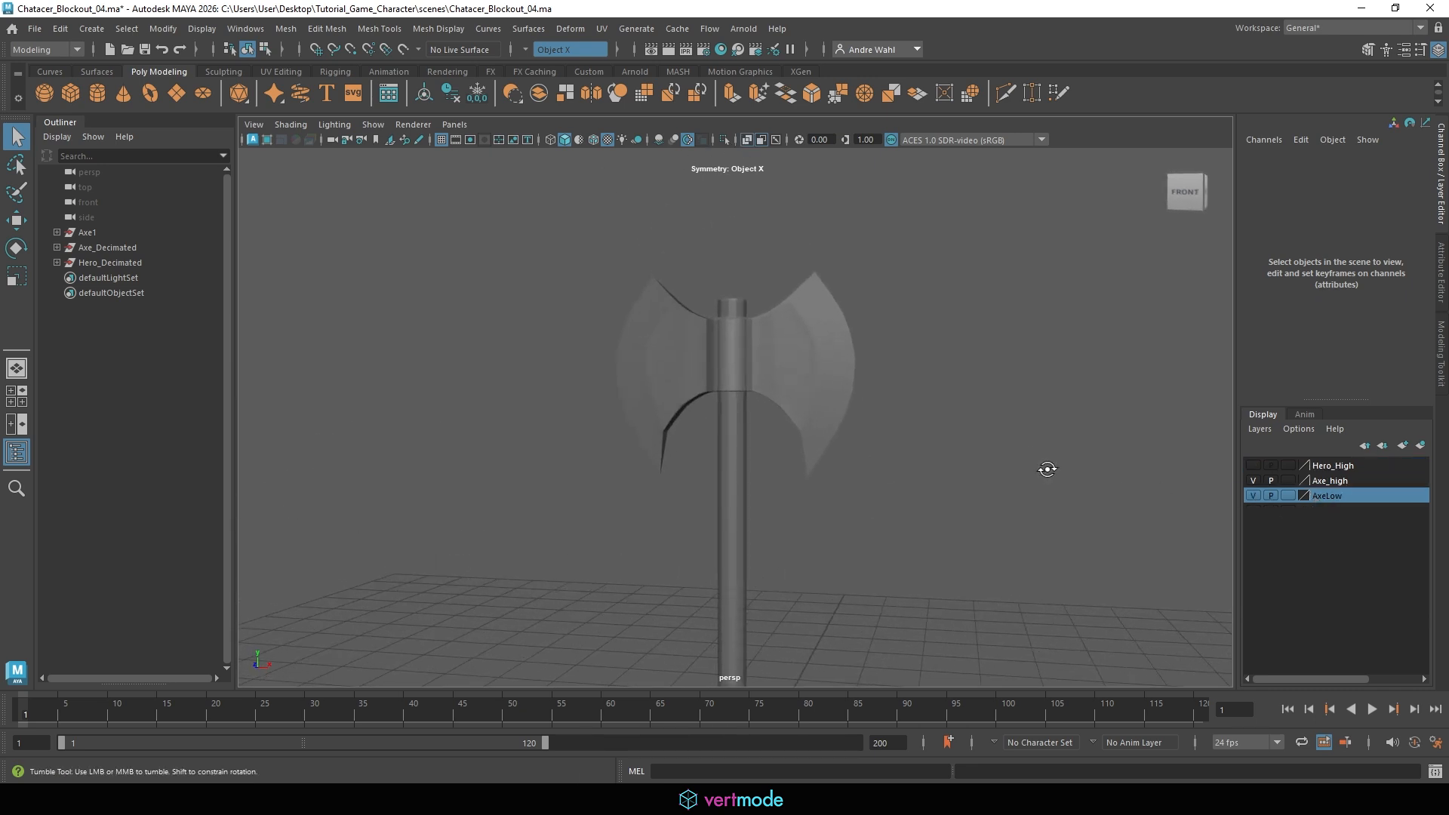
click(87, 234)
alt+middle_drag(612, 388, 576, 324)
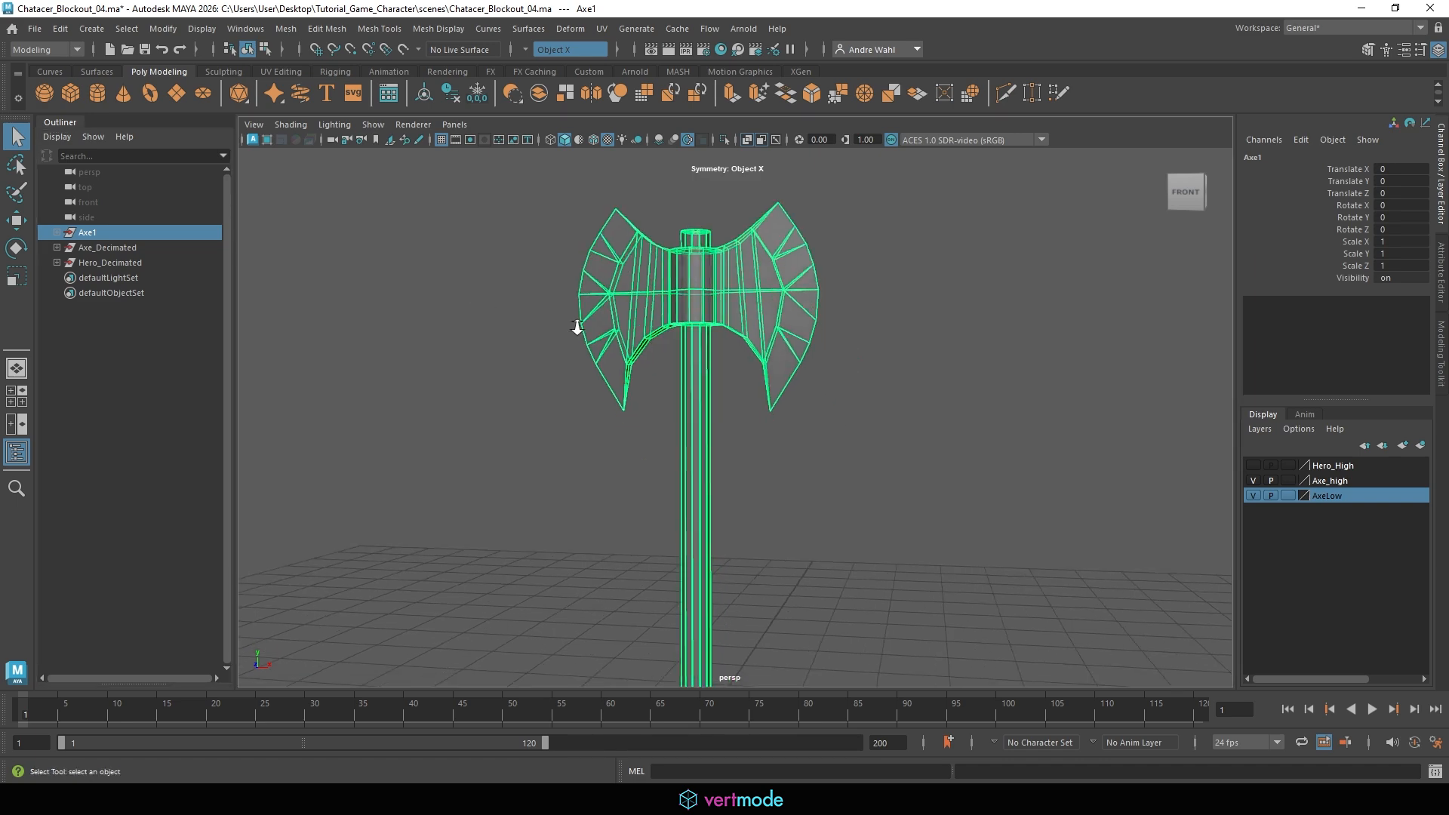
scroll(679, 355, up, 5)
alt+middle_drag(726, 369, 753, 189)
scroll(764, 421, up, 1)
alt+drag(763, 419, 909, 395)
alt+middle_drag(909, 395, 746, 576)
scroll(746, 576, down, 8)
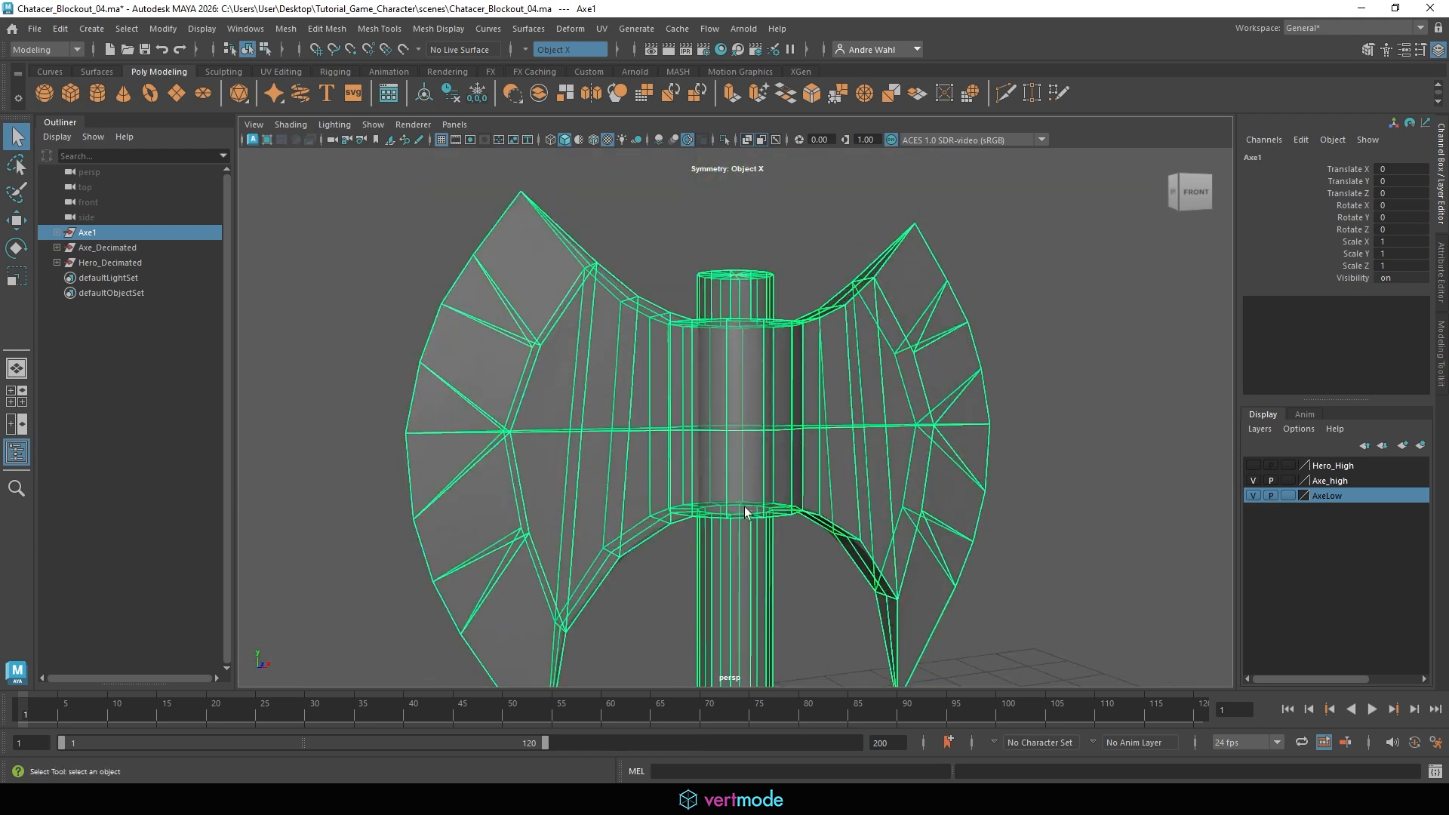
alt+drag(744, 410, 647, 486)
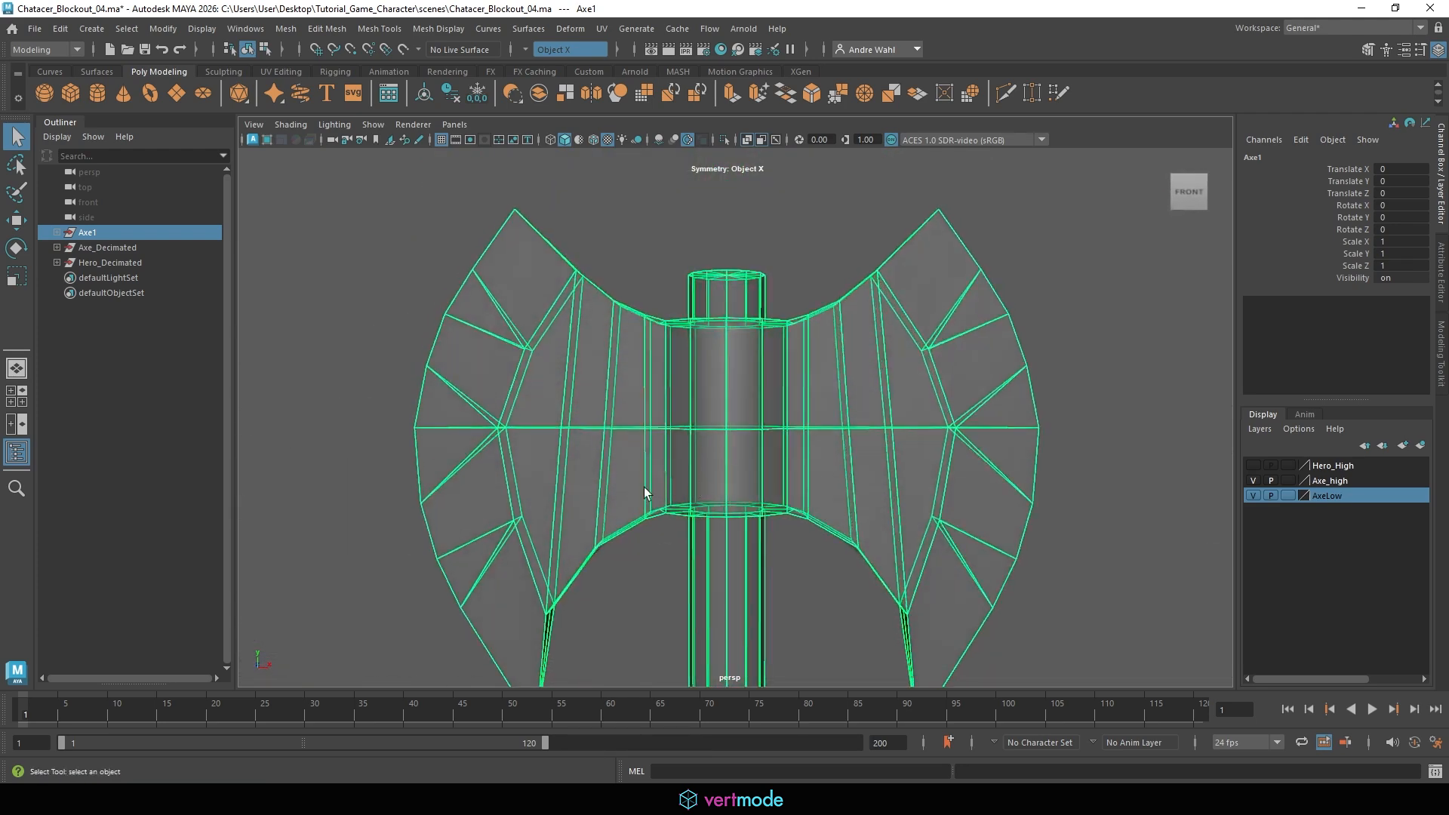
scroll(645, 487, up, 7)
alt+drag(763, 447, 764, 489)
alt+middle_drag(764, 489, 760, 596)
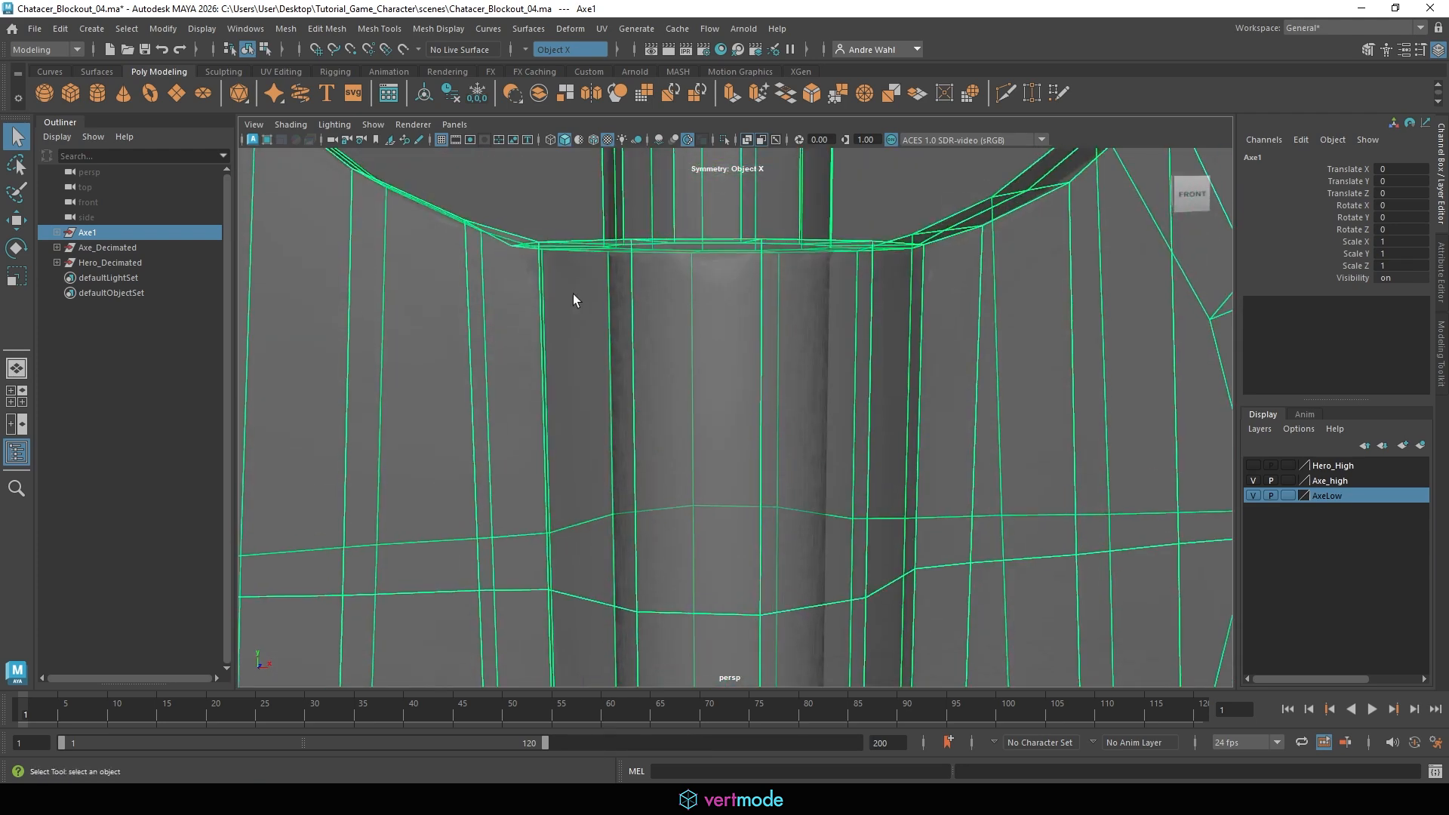
Turn off X-ray display and examine the low-poly axe from its head down to the handle
click(744, 140)
alt+drag(714, 367, 793, 400)
scroll(795, 402, down, 5)
alt+middle_drag(795, 402, 774, 198)
alt+drag(774, 198, 816, 226)
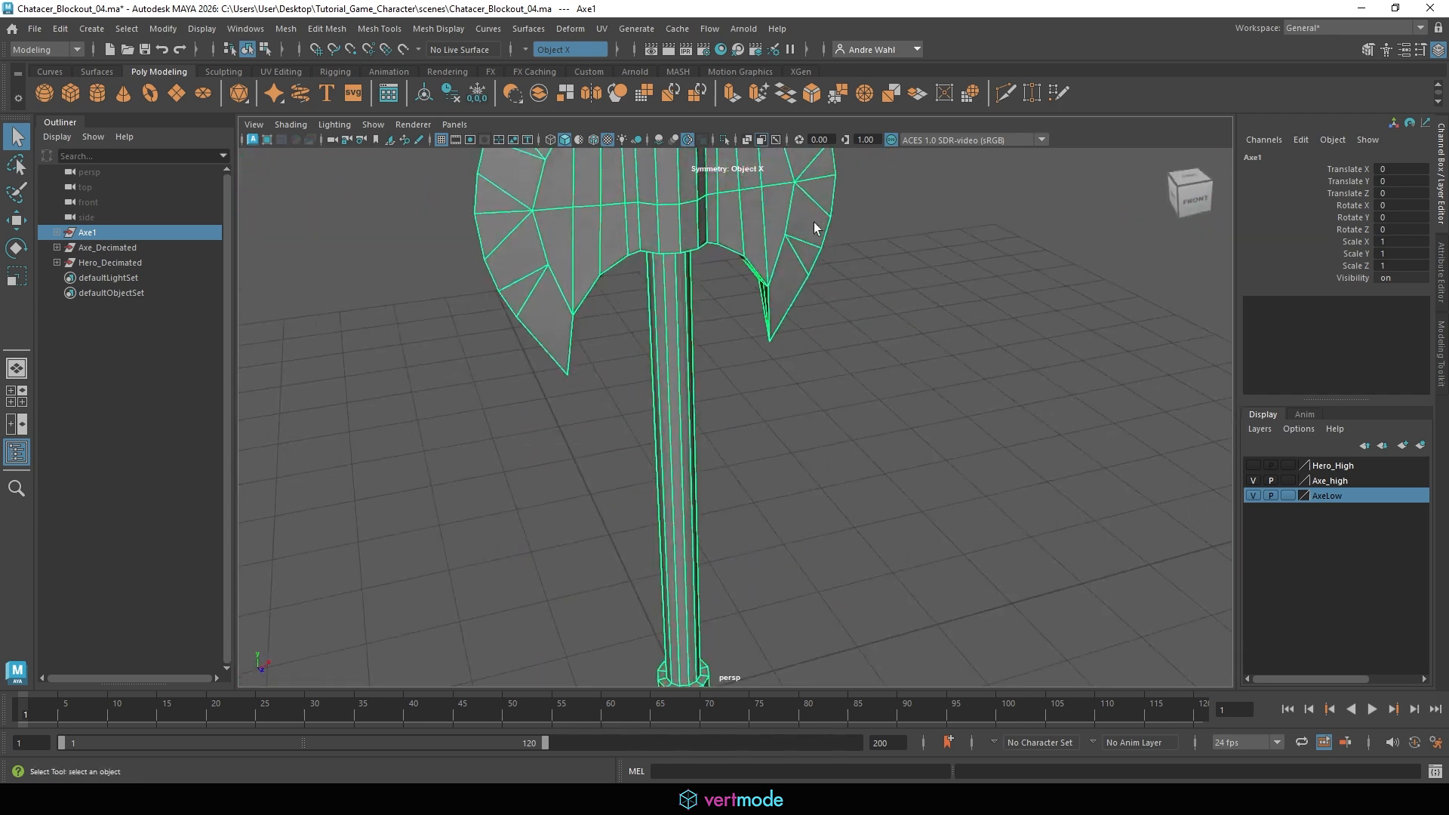
scroll(785, 287, down, 7)
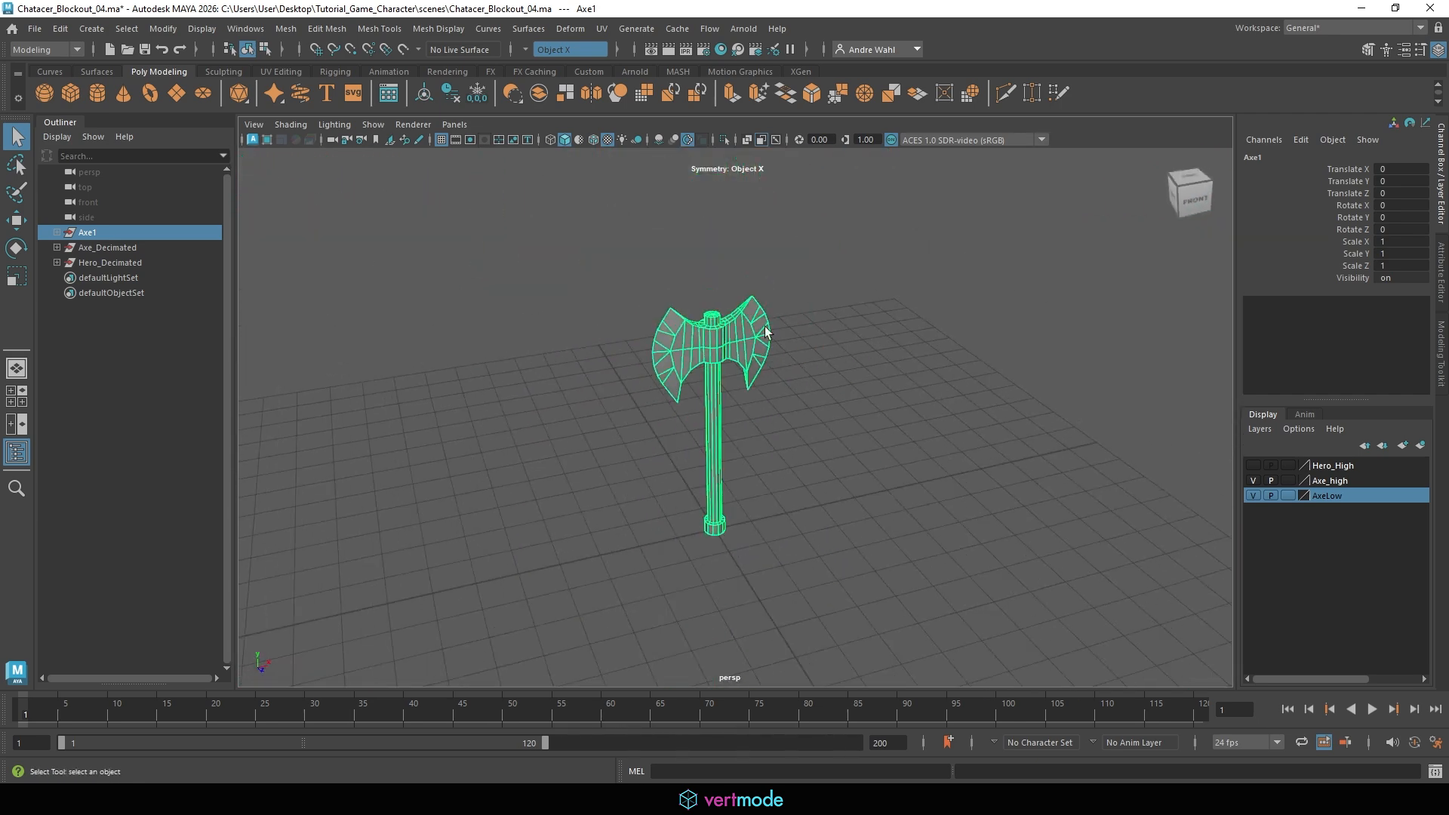
Hide both axe layers and show the Hero_High layer again
click(1254, 495)
click(1250, 470)
click(1253, 466)
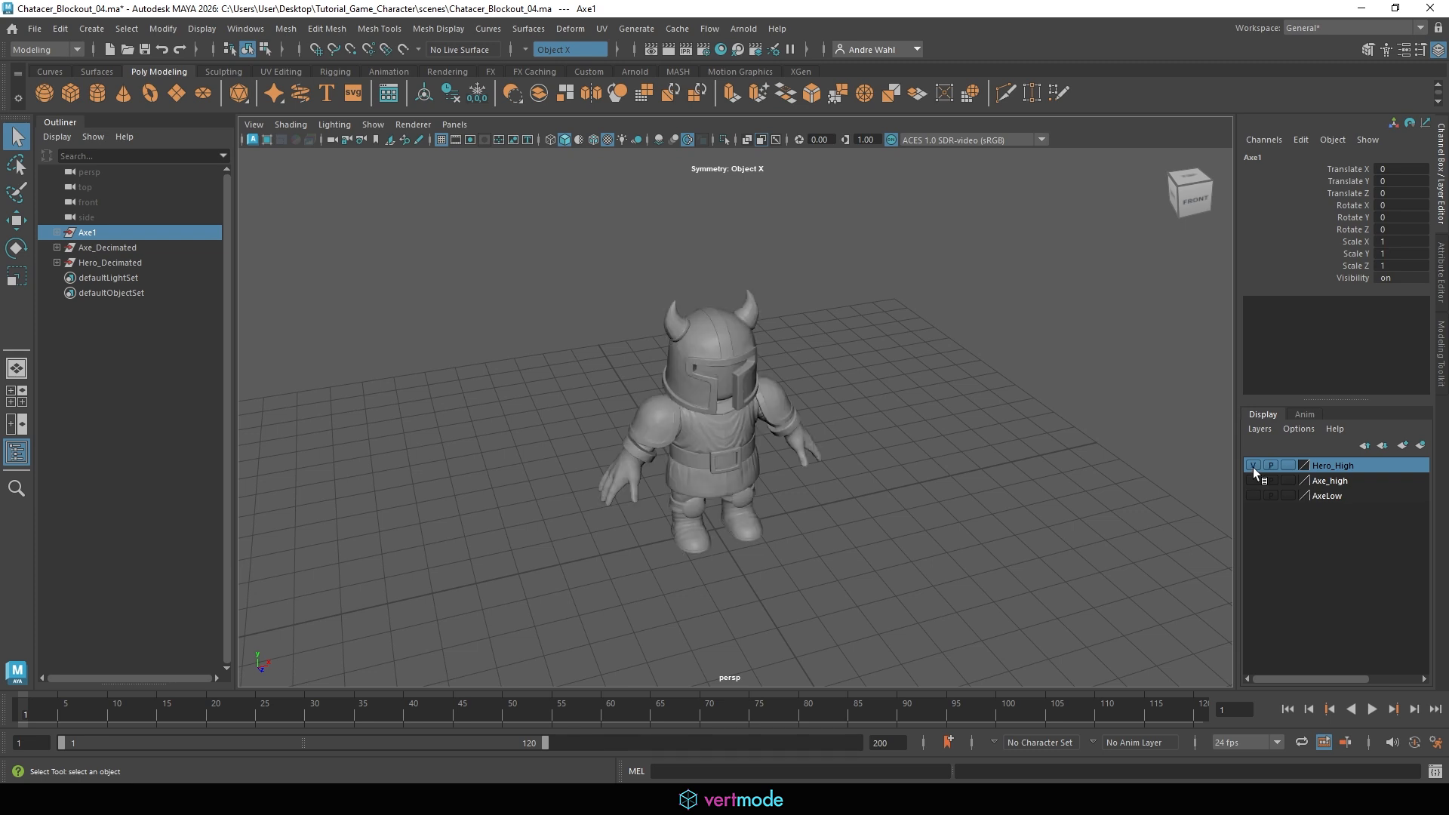
Examine the high-poly hero mesh from several angles, both up close and as a whole
scroll(1160, 440, up, 5)
scroll(1160, 440, down, 3)
alt+drag(1161, 440, 990, 369)
alt+middle_drag(989, 369, 985, 290)
scroll(985, 291, down, 3)
alt+drag(846, 368, 896, 353)
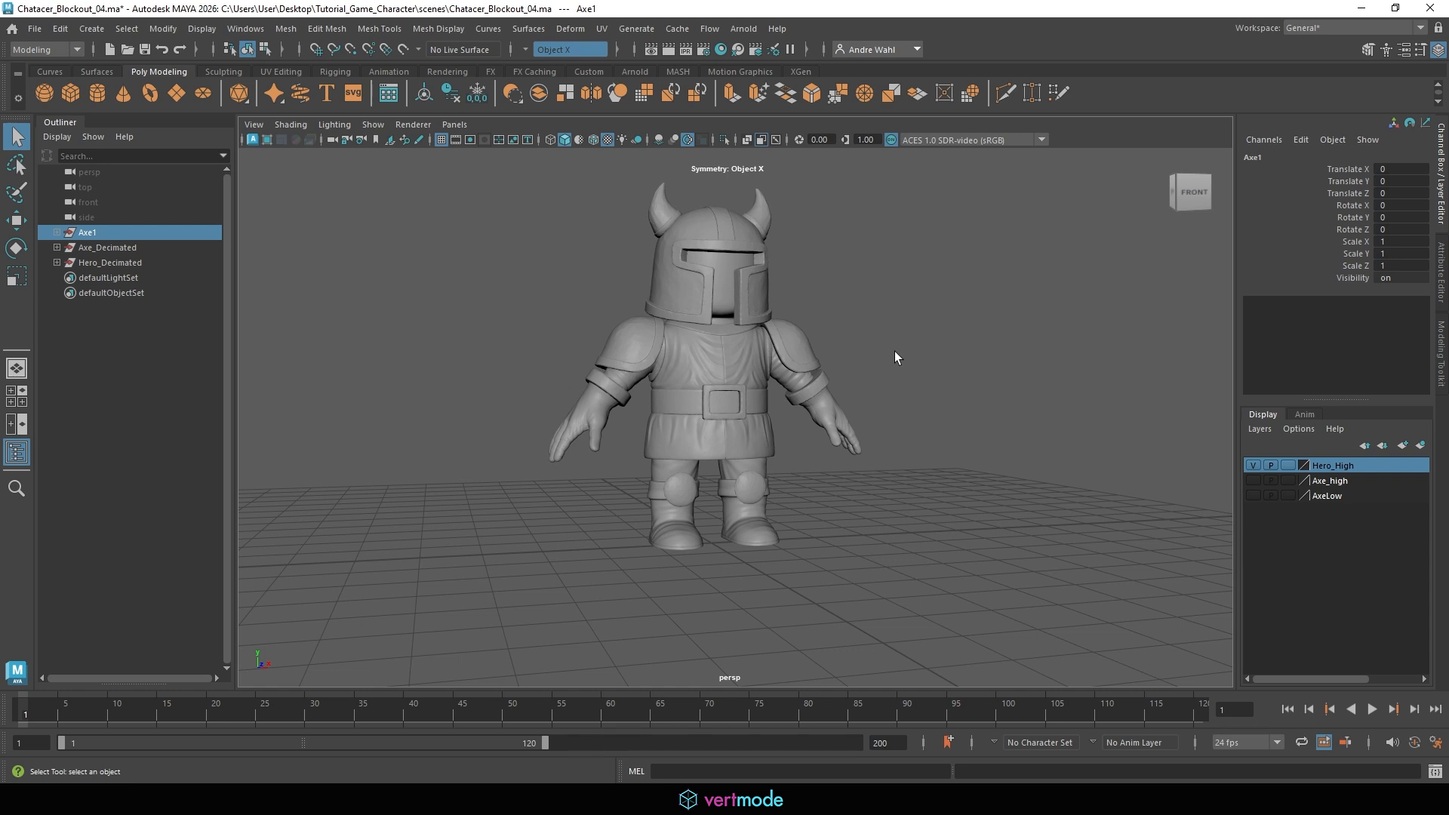
scroll(895, 358, up, 5)
alt+drag(894, 358, 868, 357)
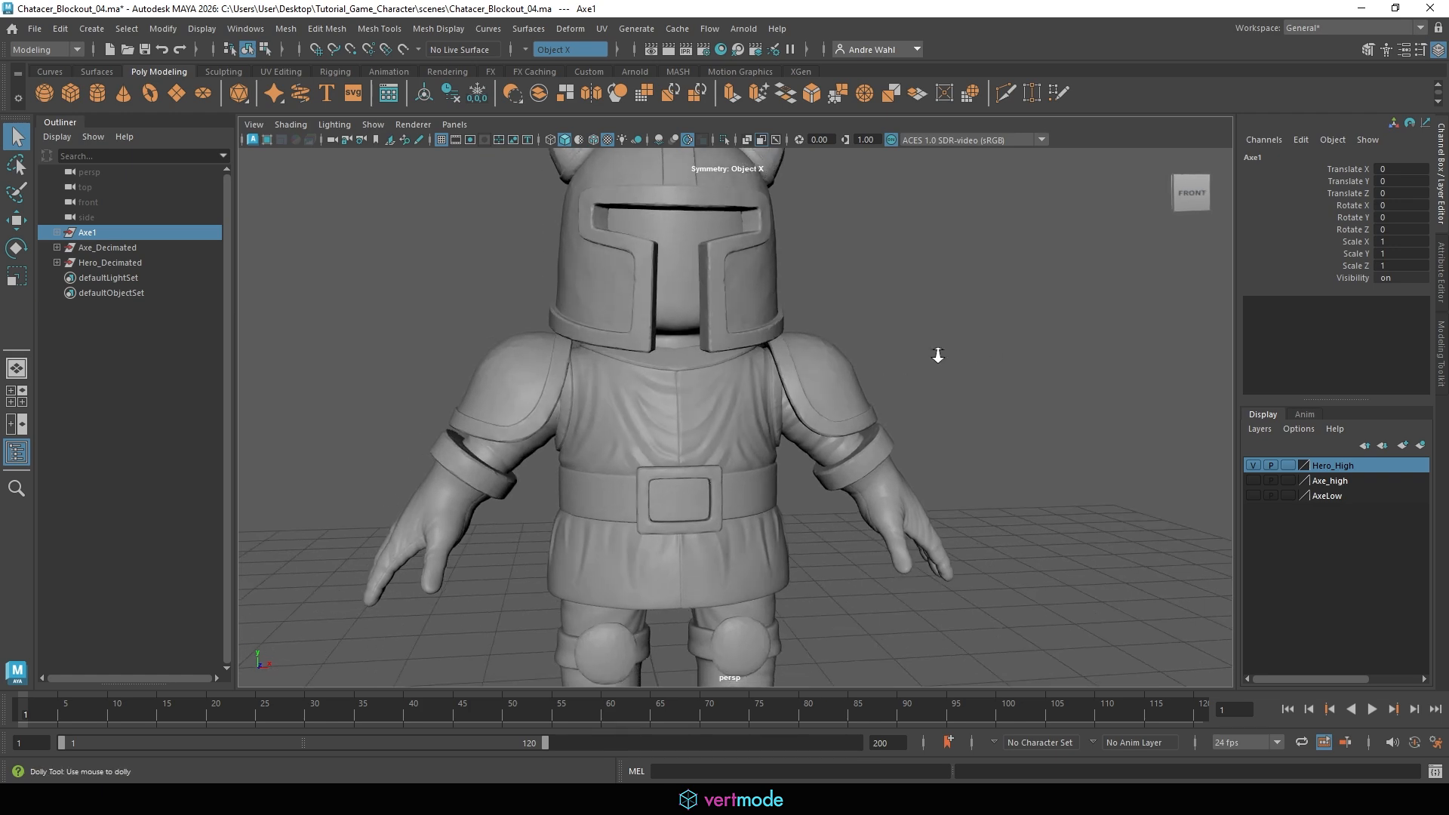
alt+right_drag(938, 356, 846, 356)
mouse_move(845, 355)
alt+mouse_down()
mouse_move(728, 356)
mouse_move(824, 366)
alt+mouse_up()
alt+right_drag(824, 366, 645, 364)
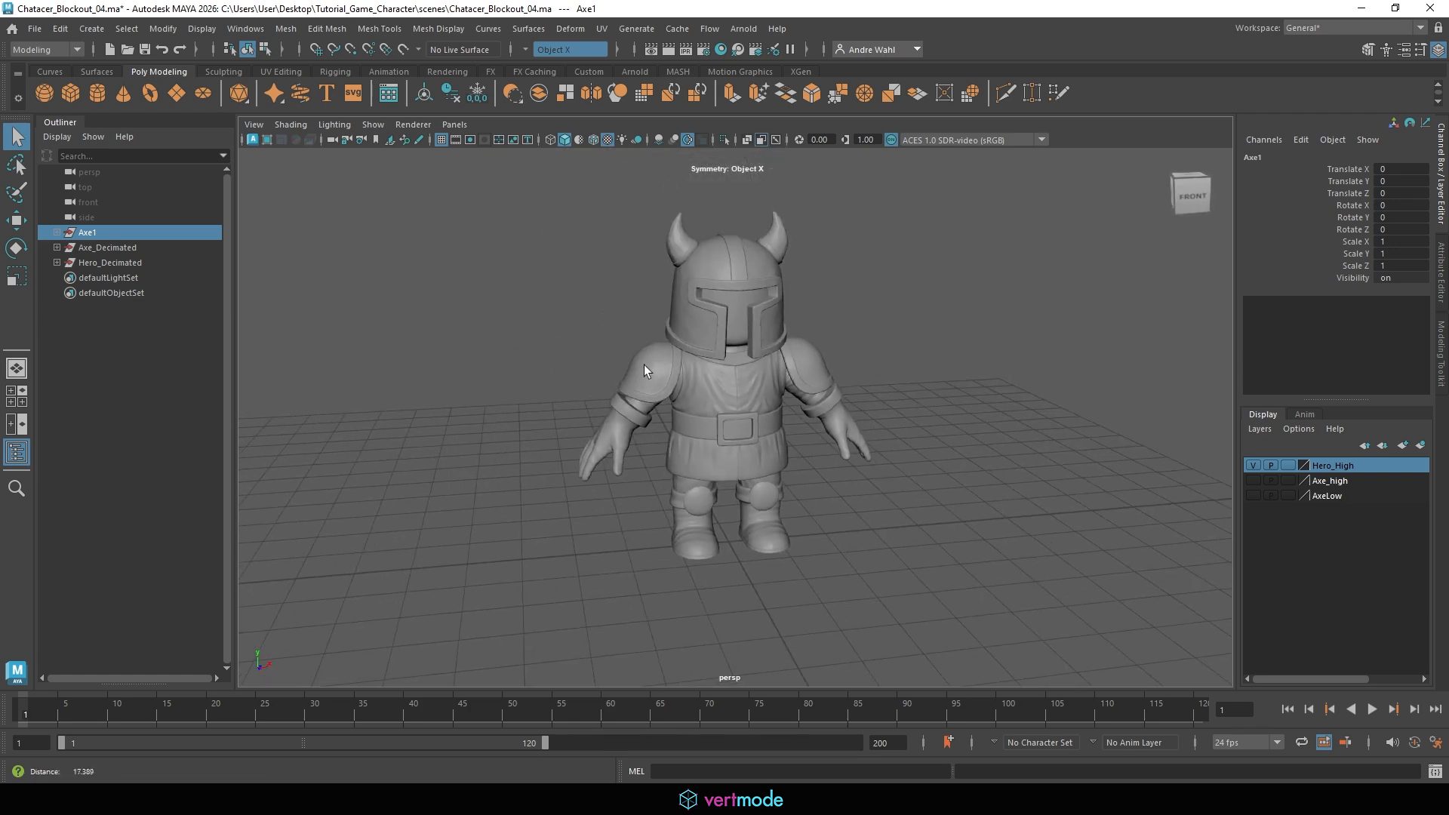
alt+drag(645, 365, 718, 361)
alt+middle_drag(680, 387, 682, 402)
alt+right_drag(682, 402, 800, 426)
alt+middle_drag(800, 426, 796, 434)
alt+right_drag(796, 434, 708, 409)
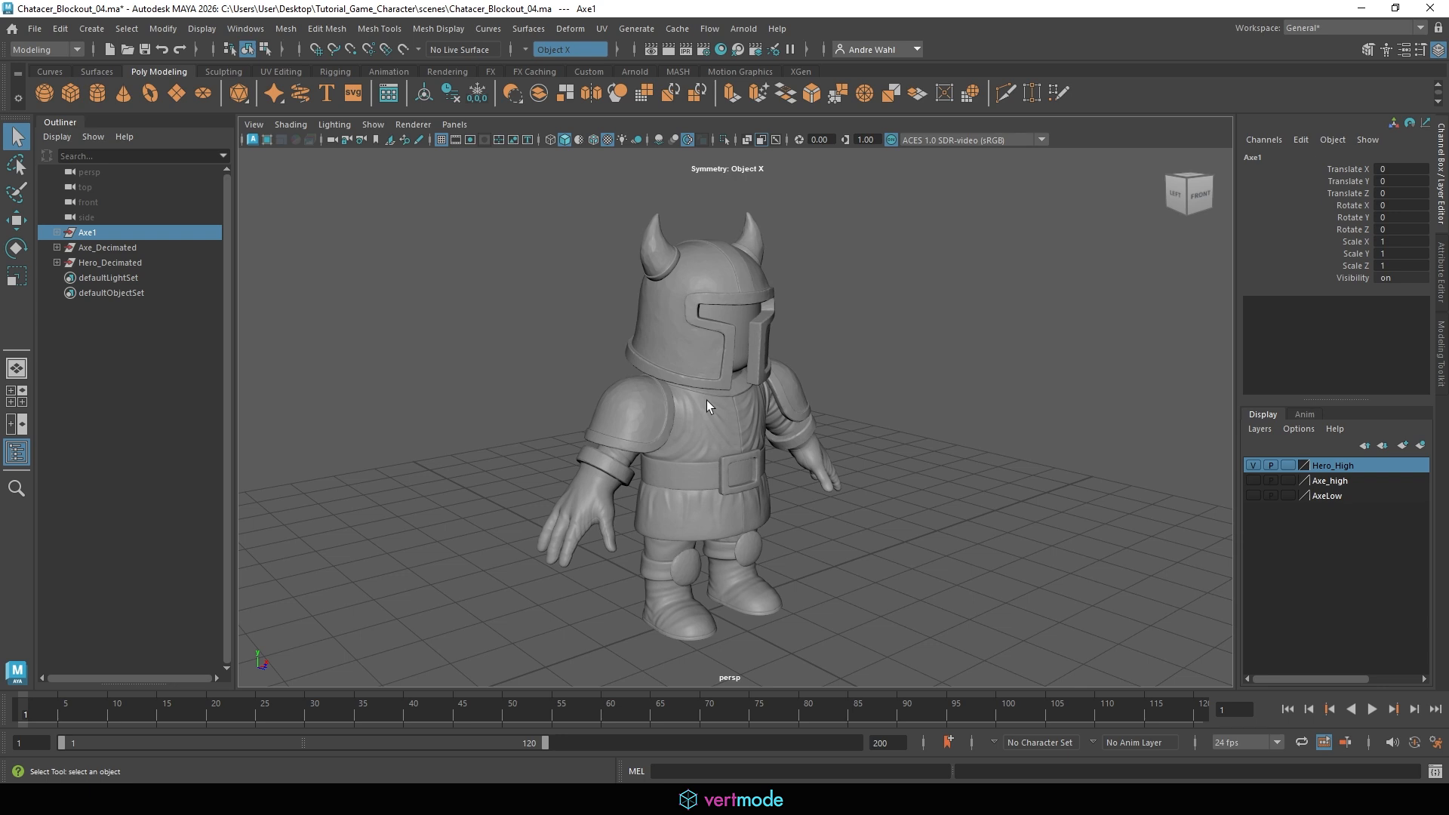
Save the scene as Hero_Retopology_01 in the Retopology folder, keeping the Maya ASCII file type
click(34, 28)
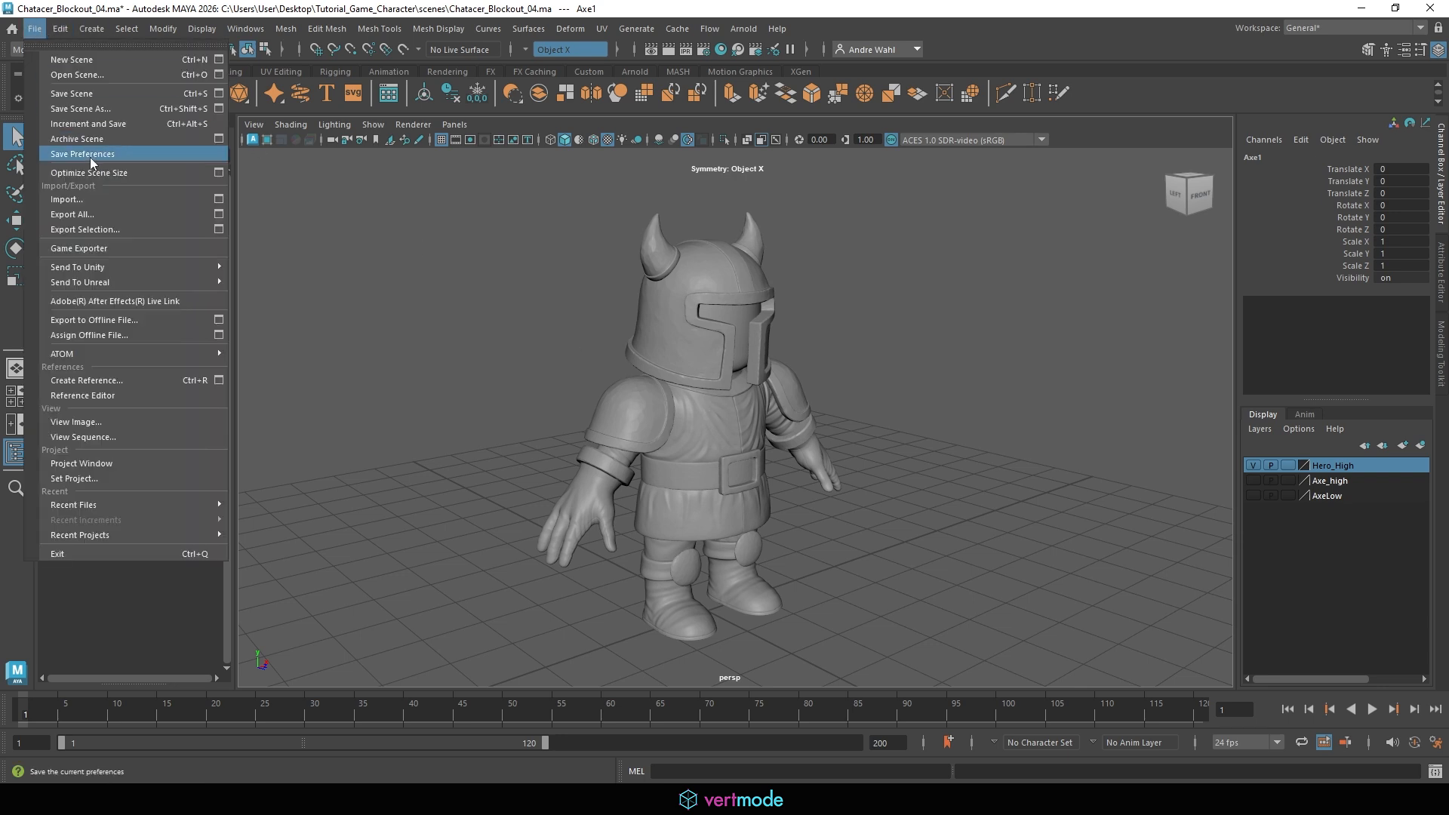
click(99, 110)
double_click(317, 269)
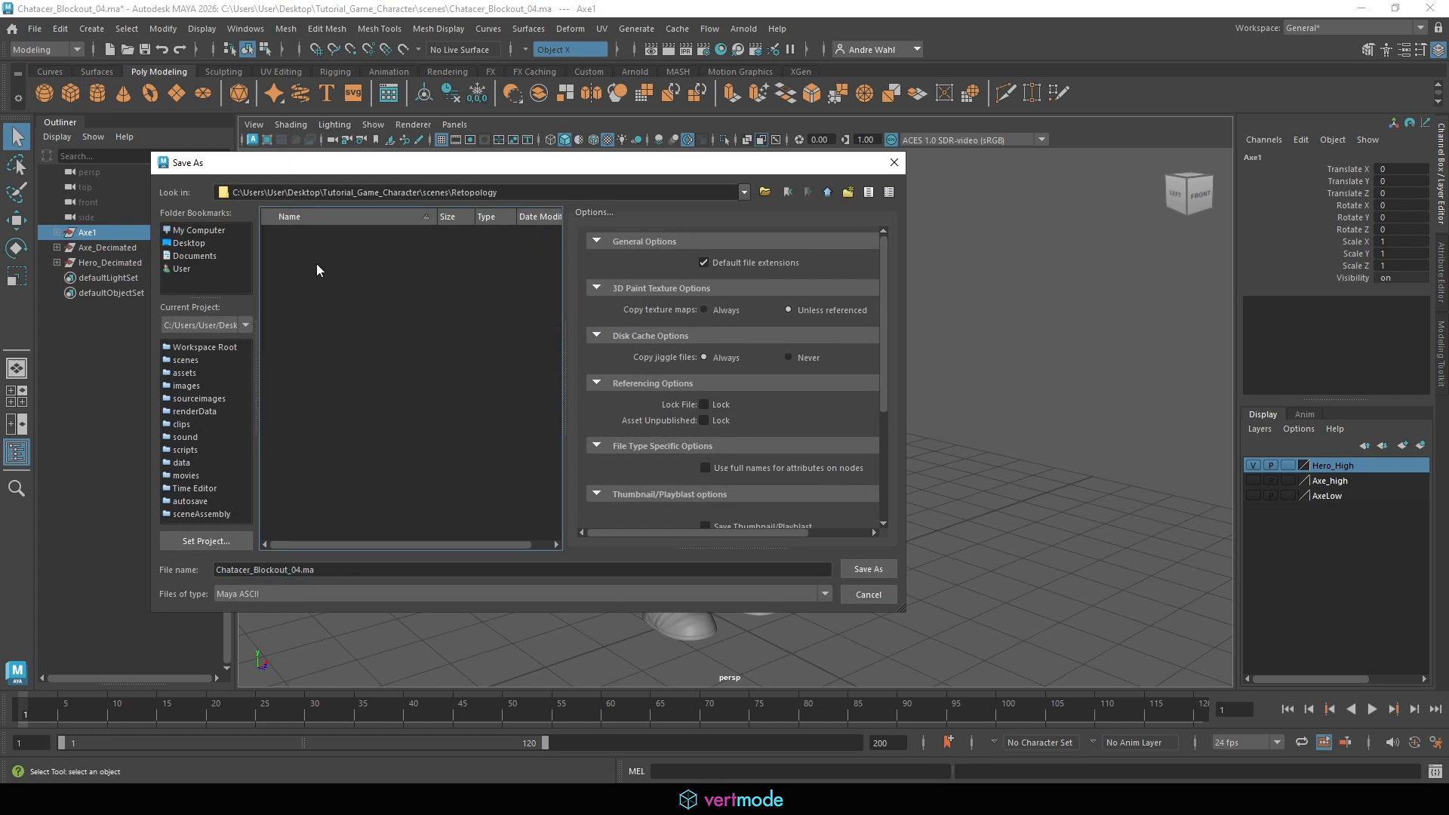
drag(438, 571, 213, 571)
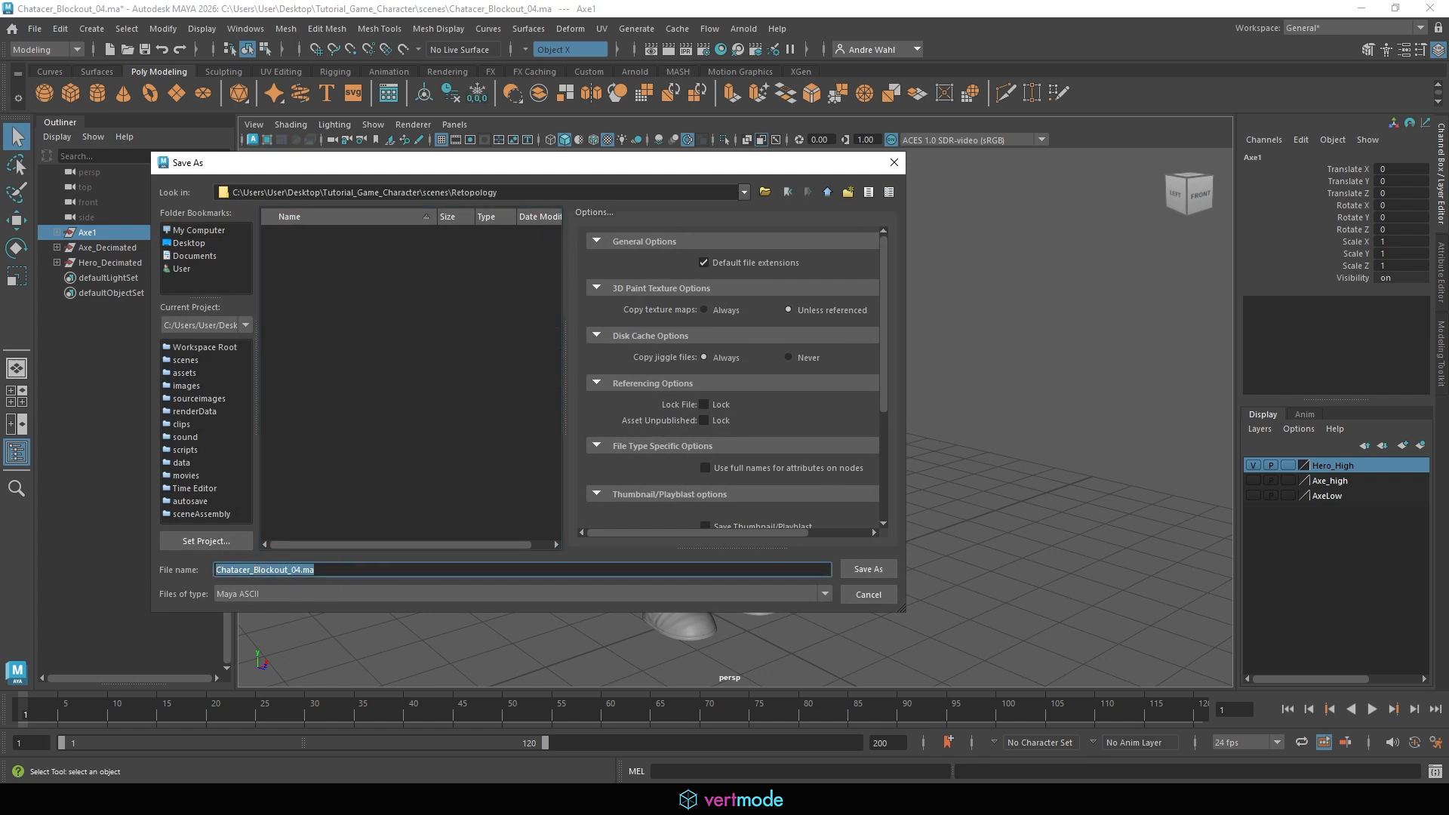
text(Hero_Retopology_01)
click(868, 570)
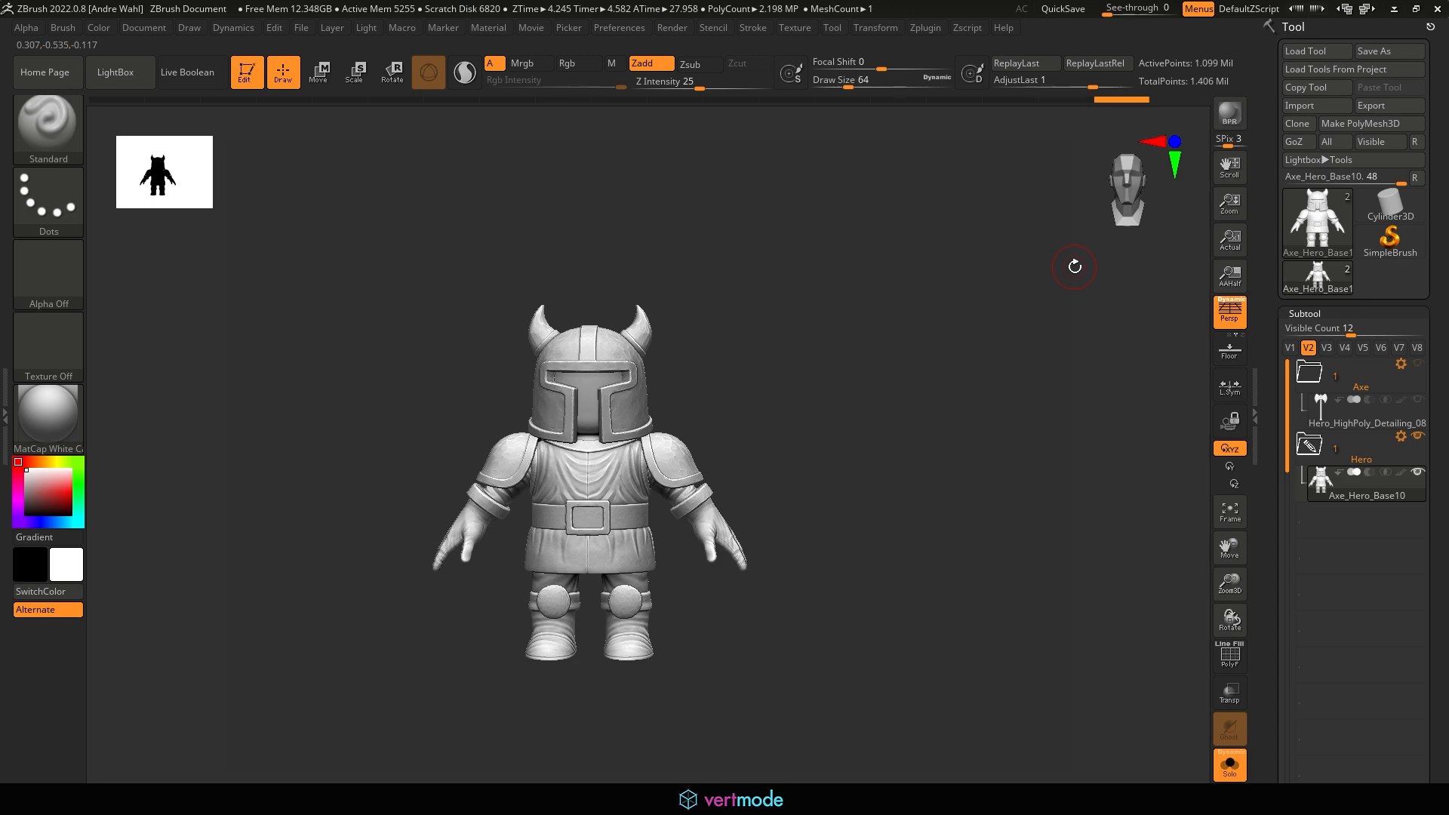
Switch to ZBrush and close it without saving the project changes
click(1438, 8)
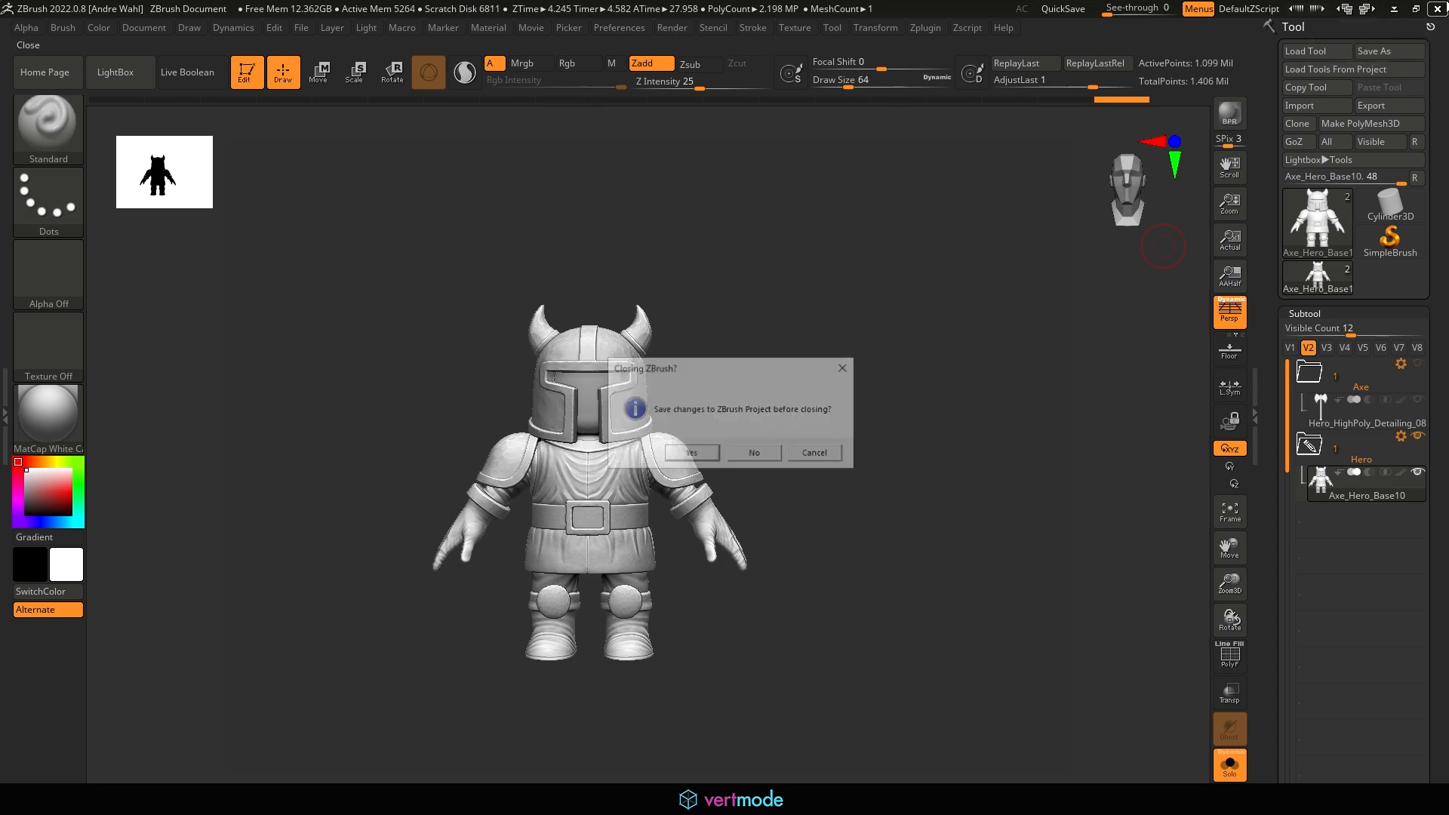
click(756, 453)
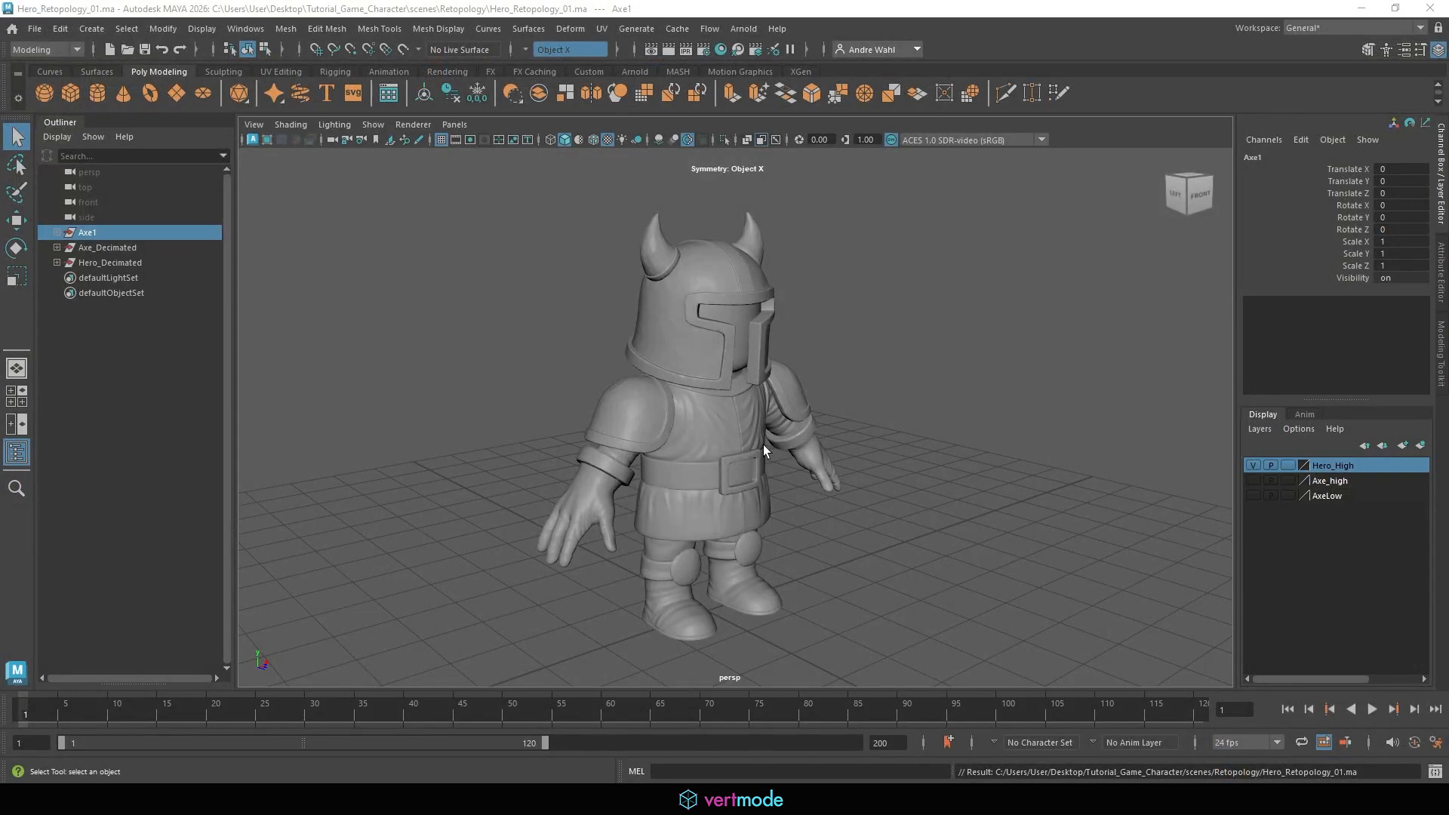
click(735, 374)
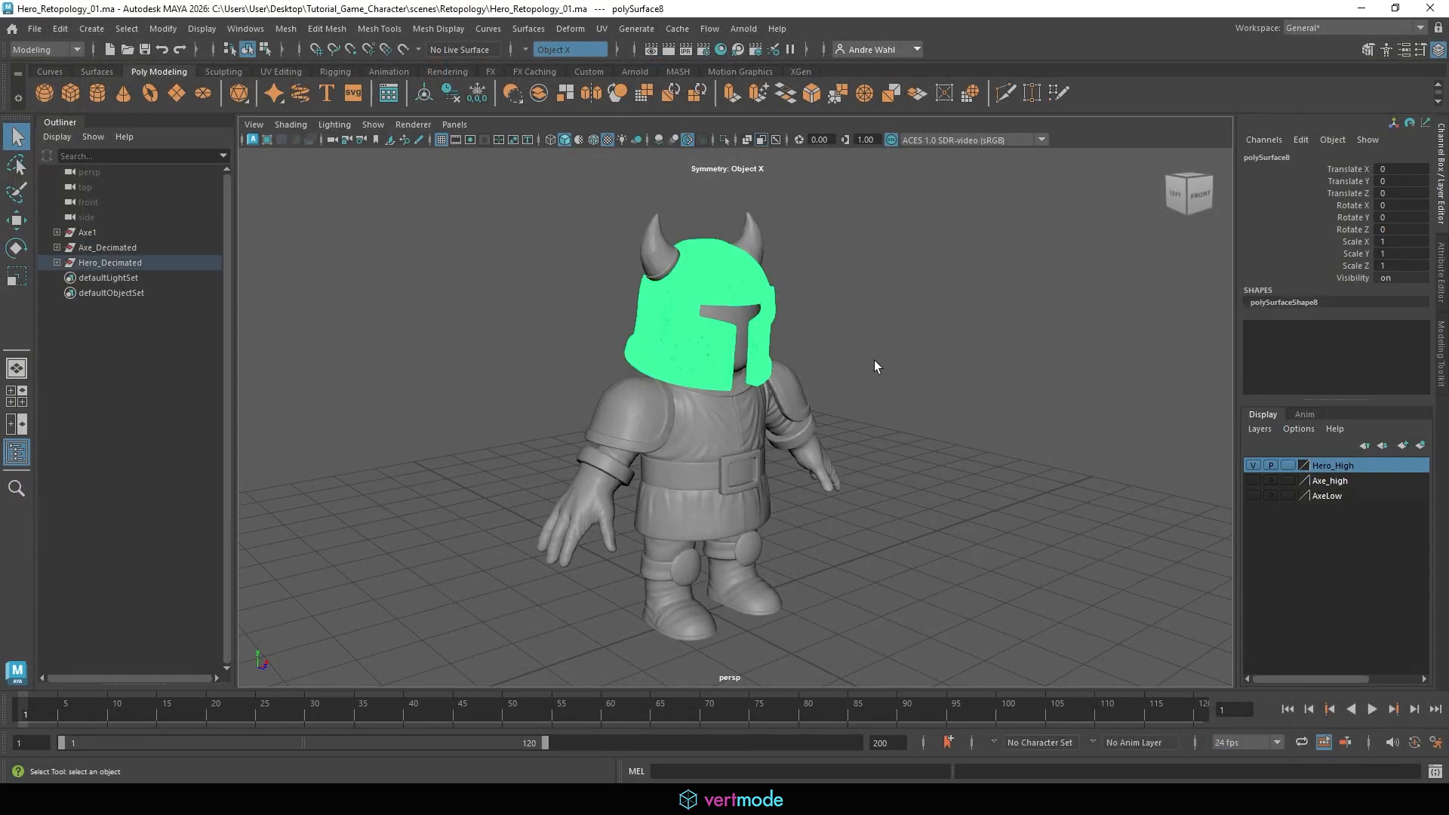
click(885, 361)
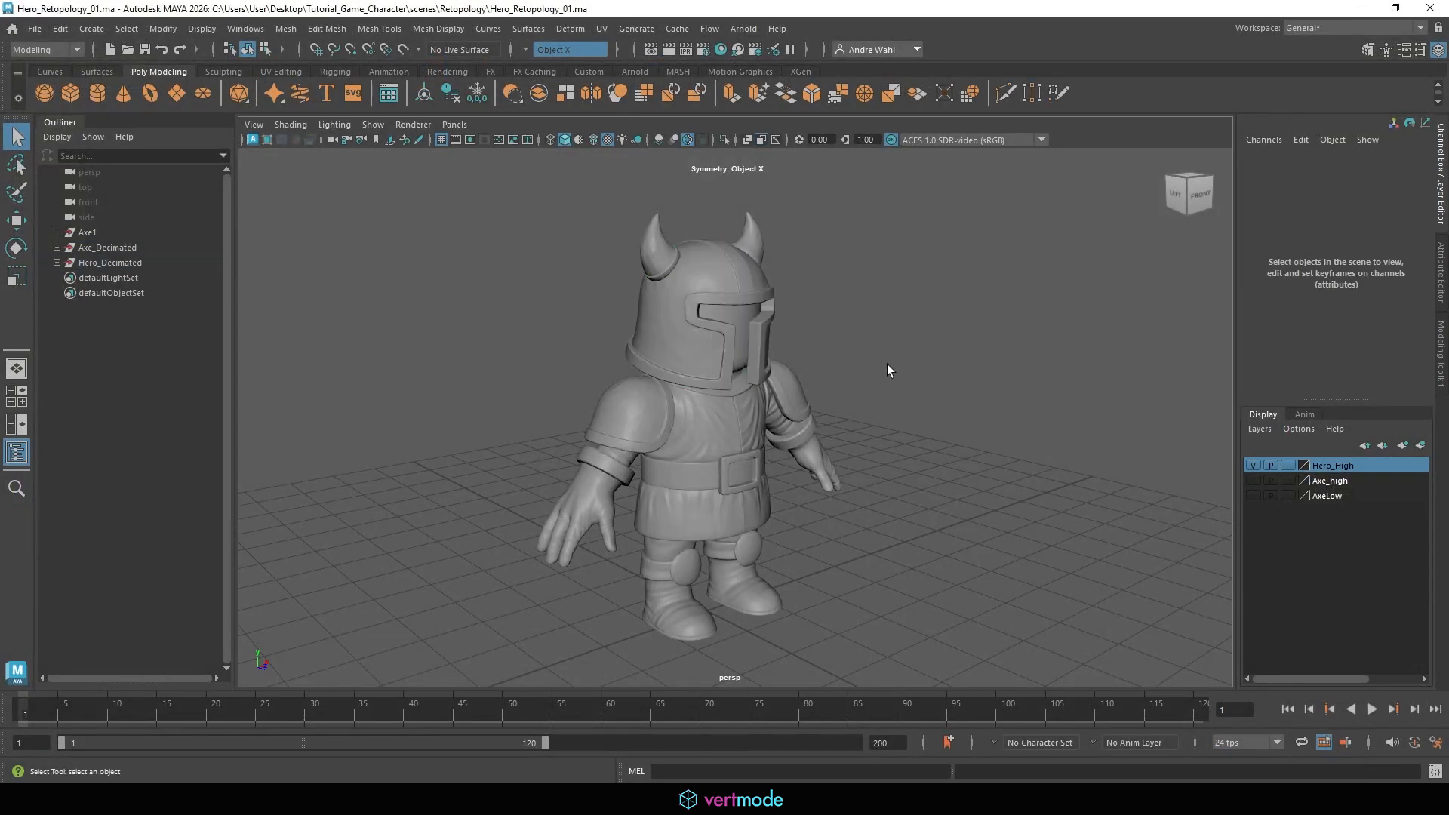